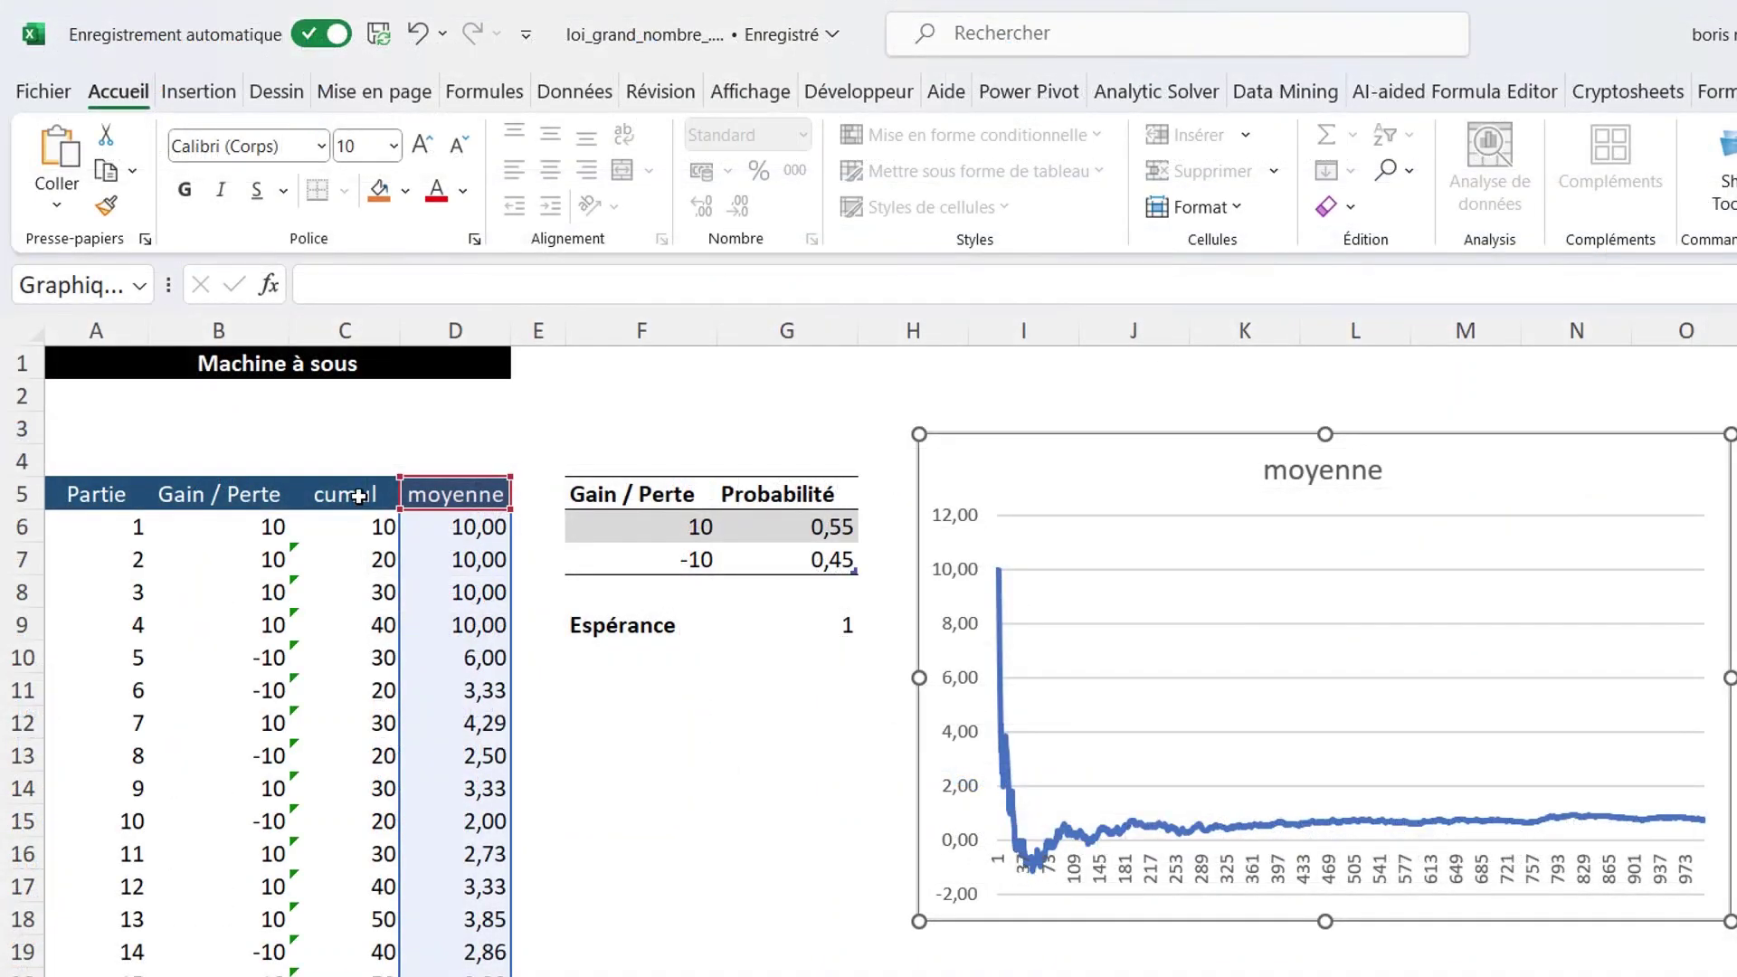
# Switch to the Pile ou face coin-toss worksheet with its empty table
pyautogui.click(358, 496)
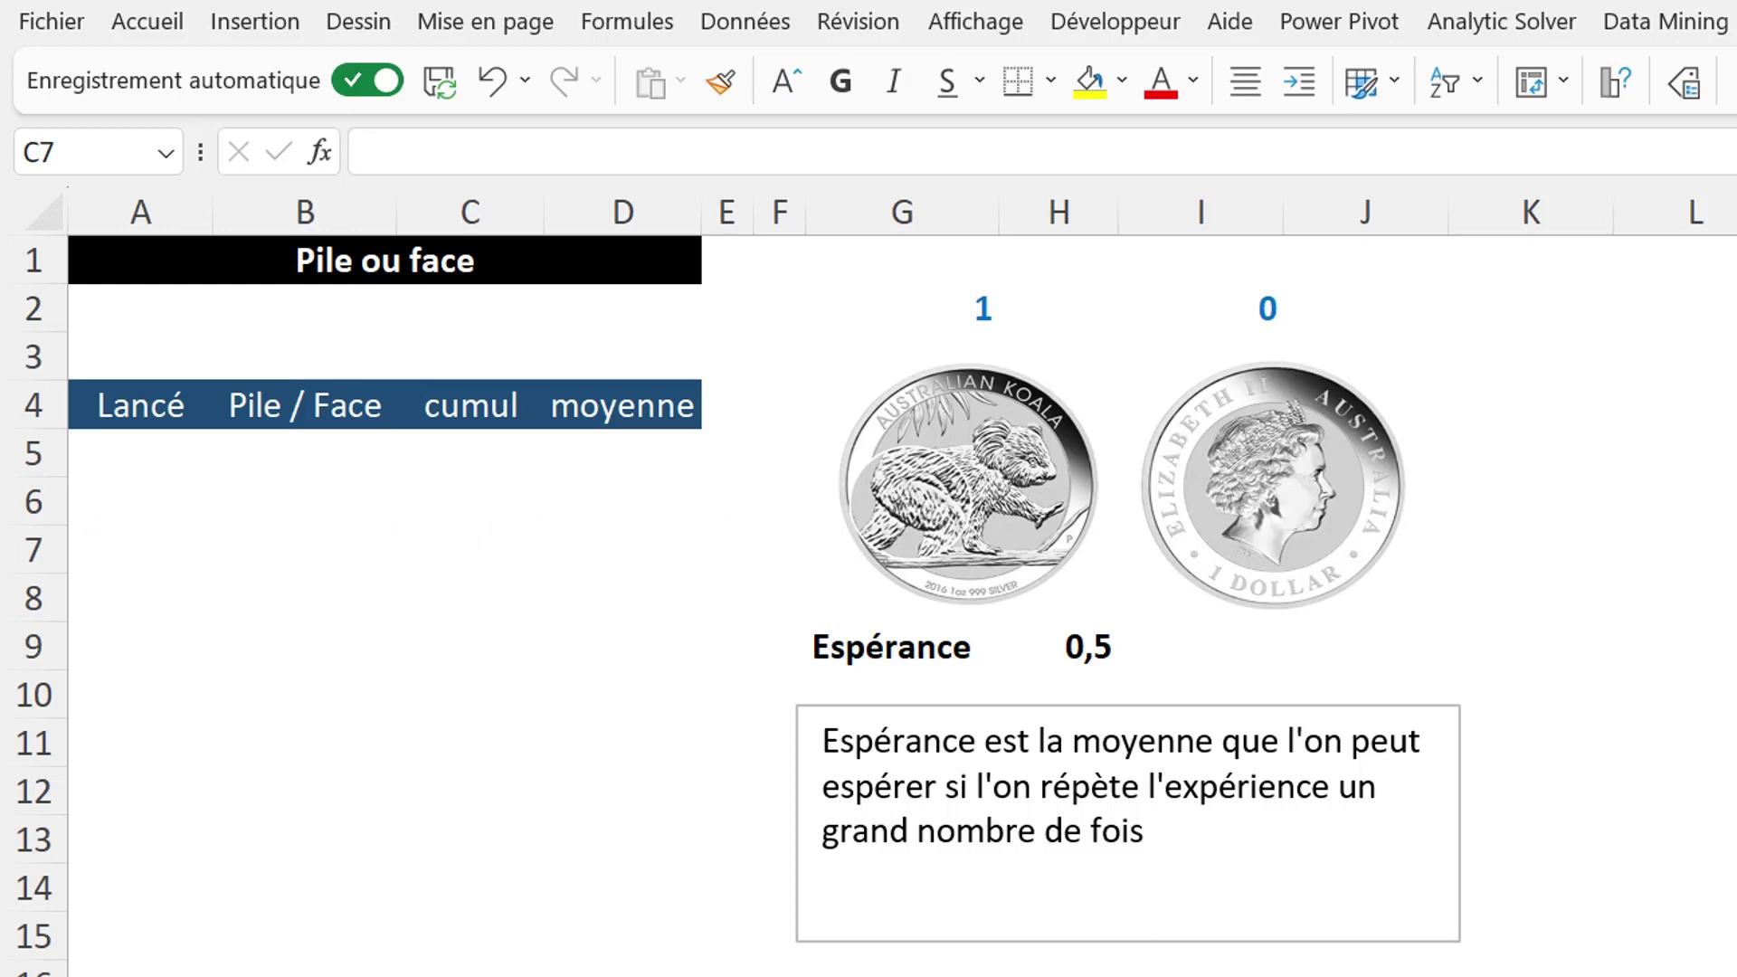
# Number the tosses 1 to 1000 with =SEQUENCE(1000) in A5
pyautogui.click(157, 455)
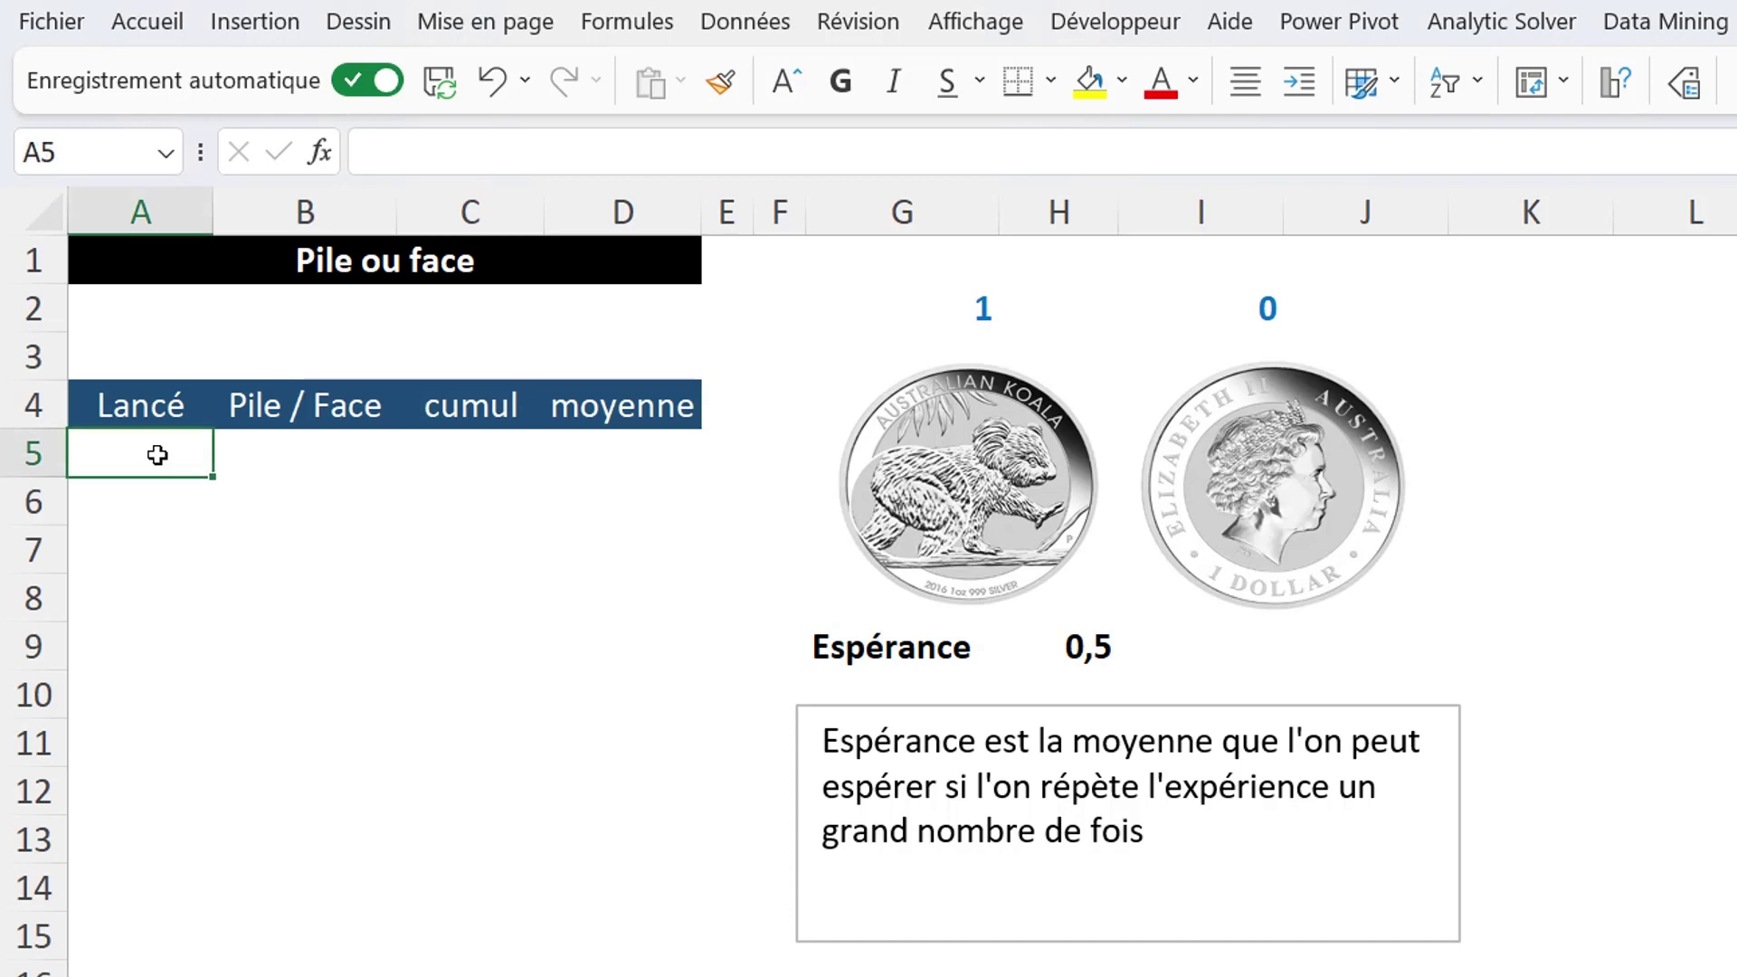
pyautogui.write('=SEQUENCE(')
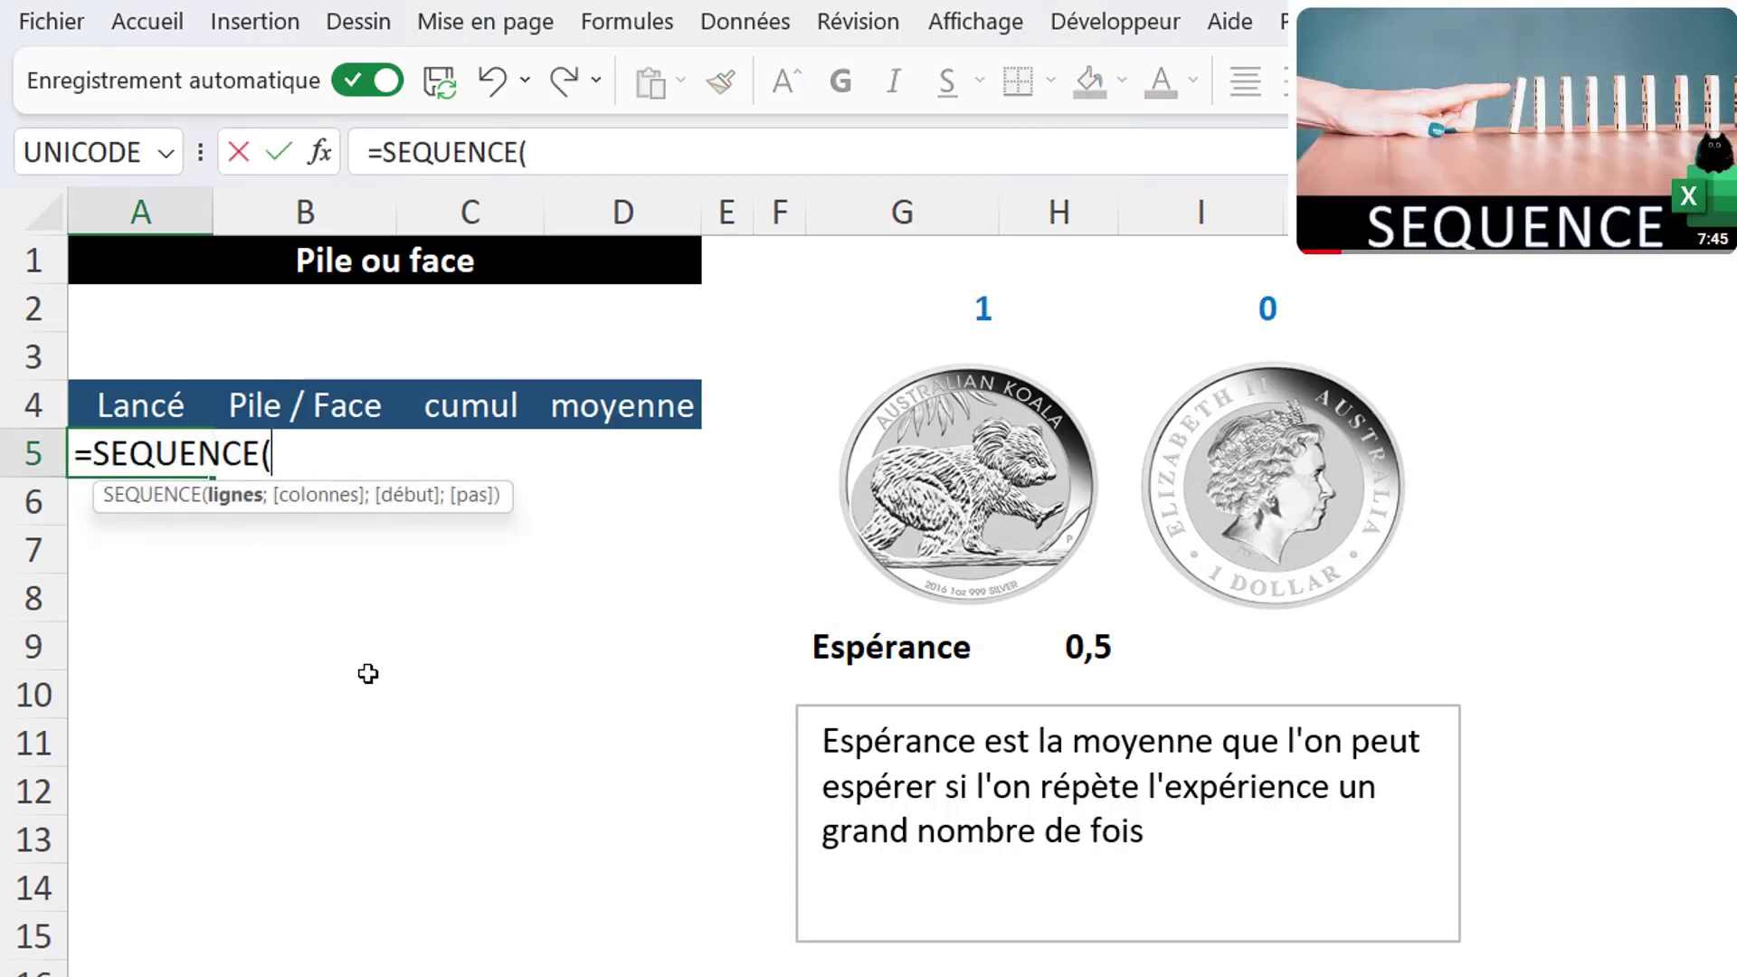
pyautogui.write('1000')
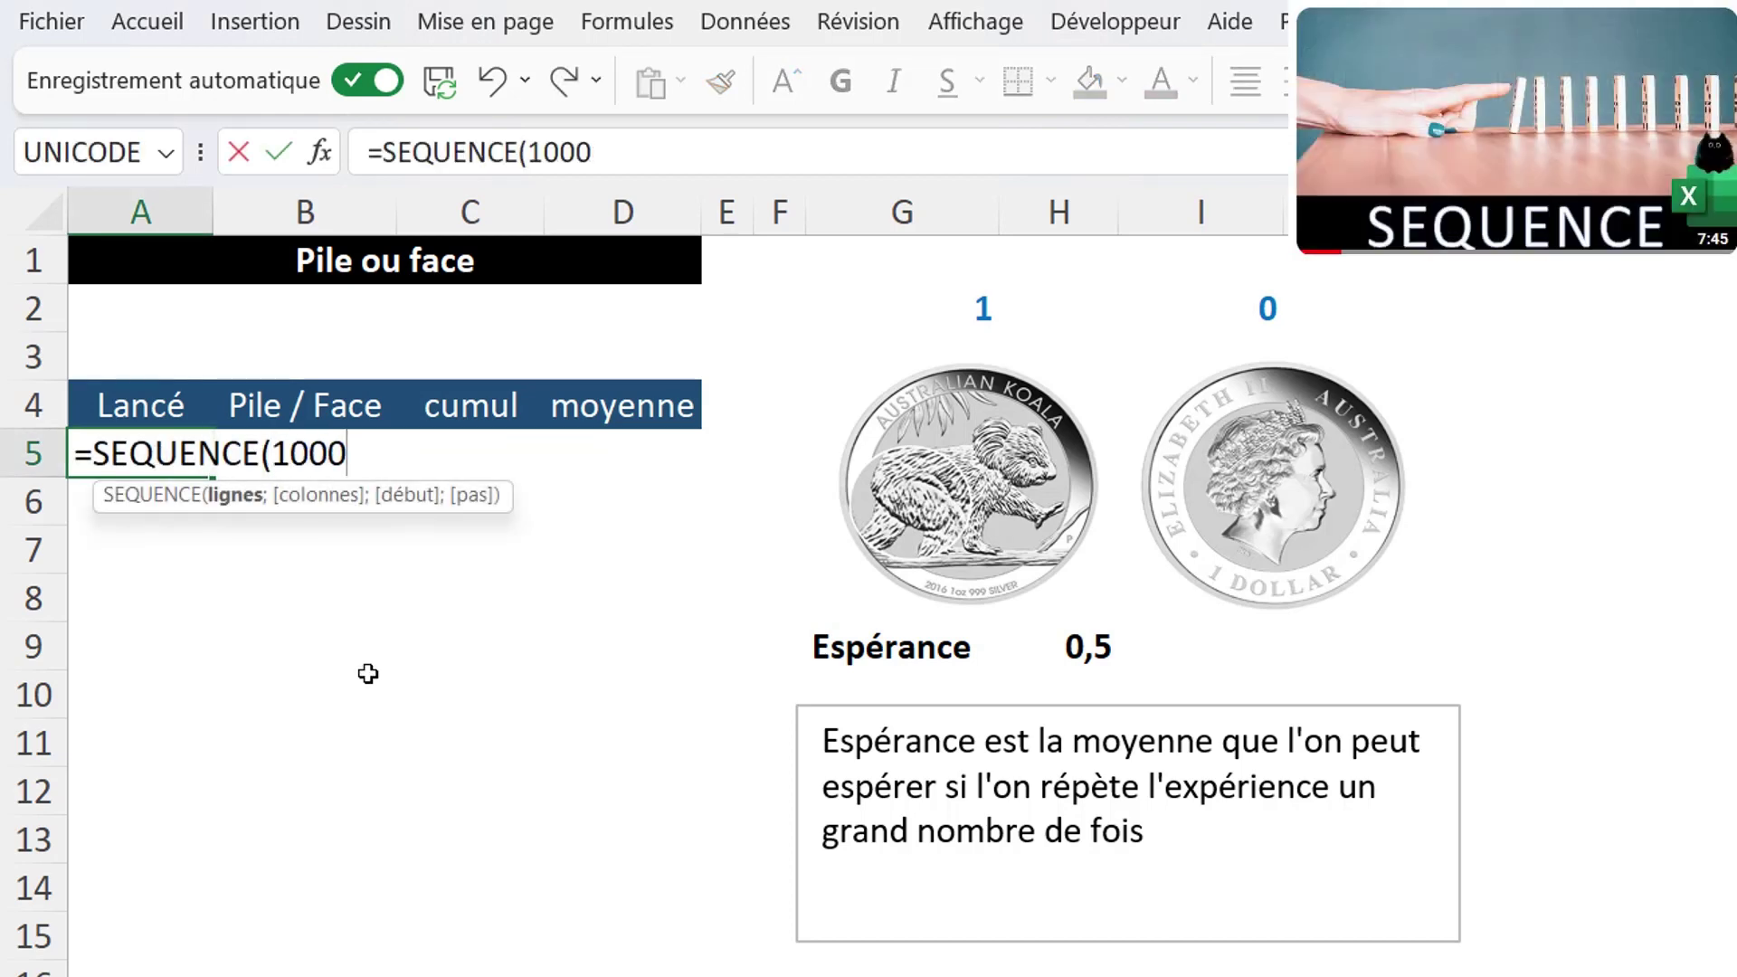
pyautogui.write(')')
pyautogui.press('Return')
pyautogui.press('Up')
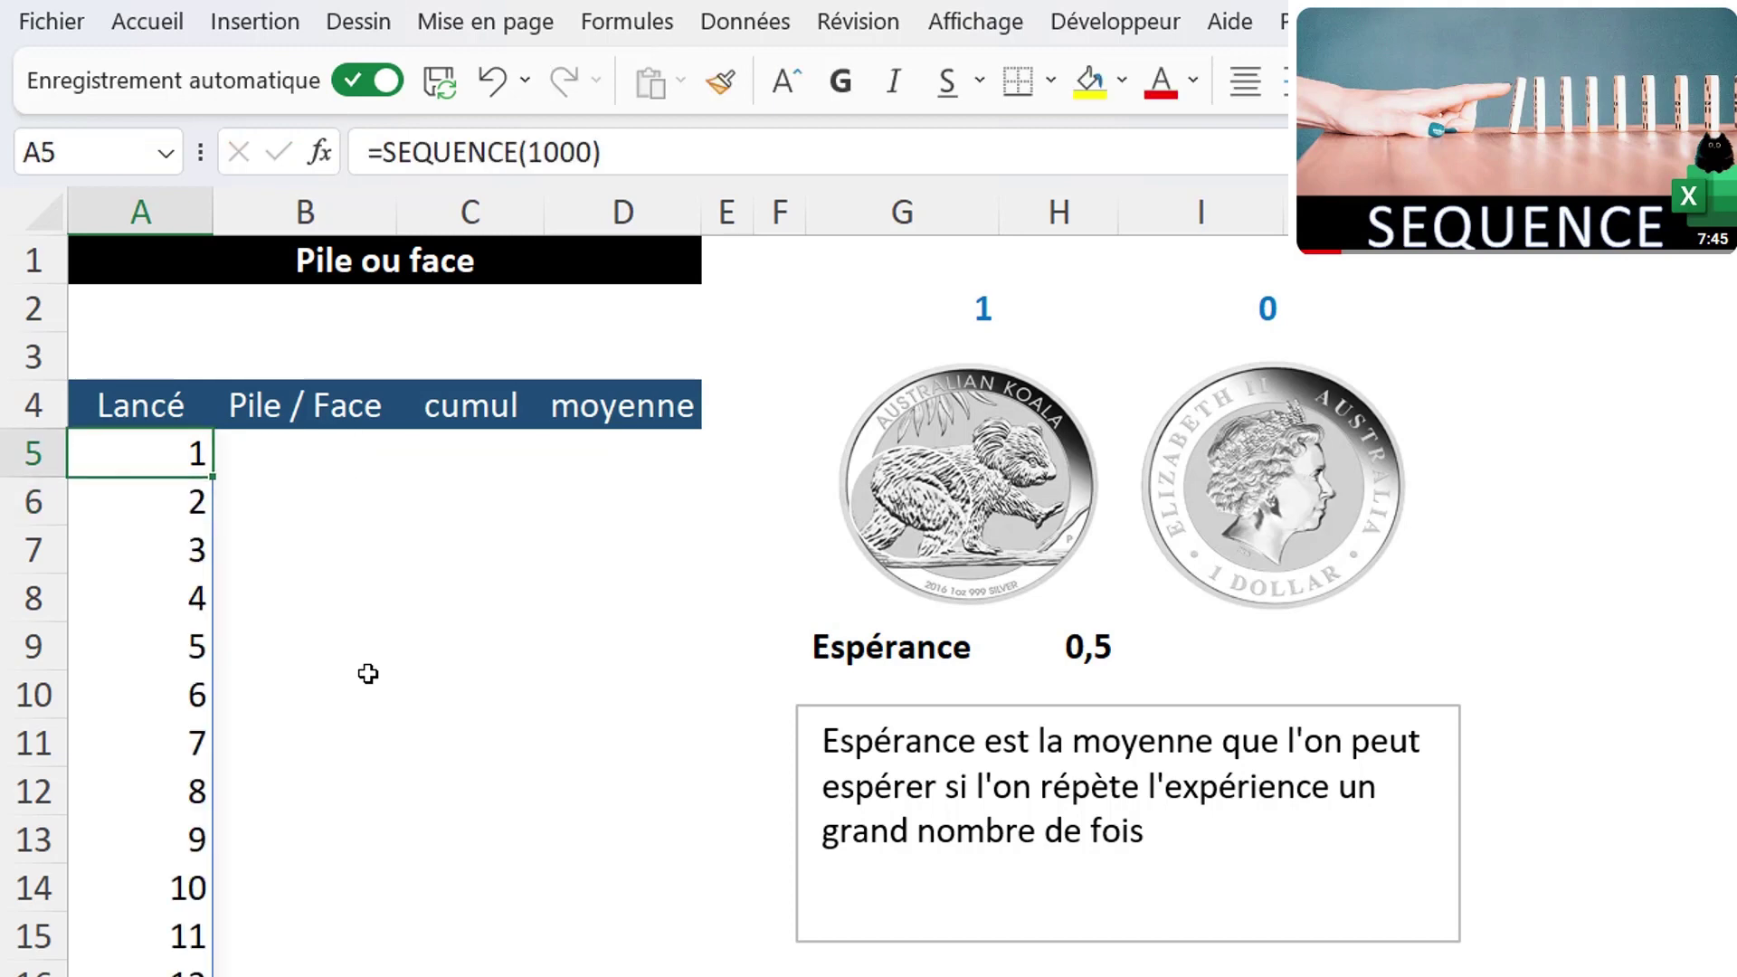
pyautogui.press('Right')
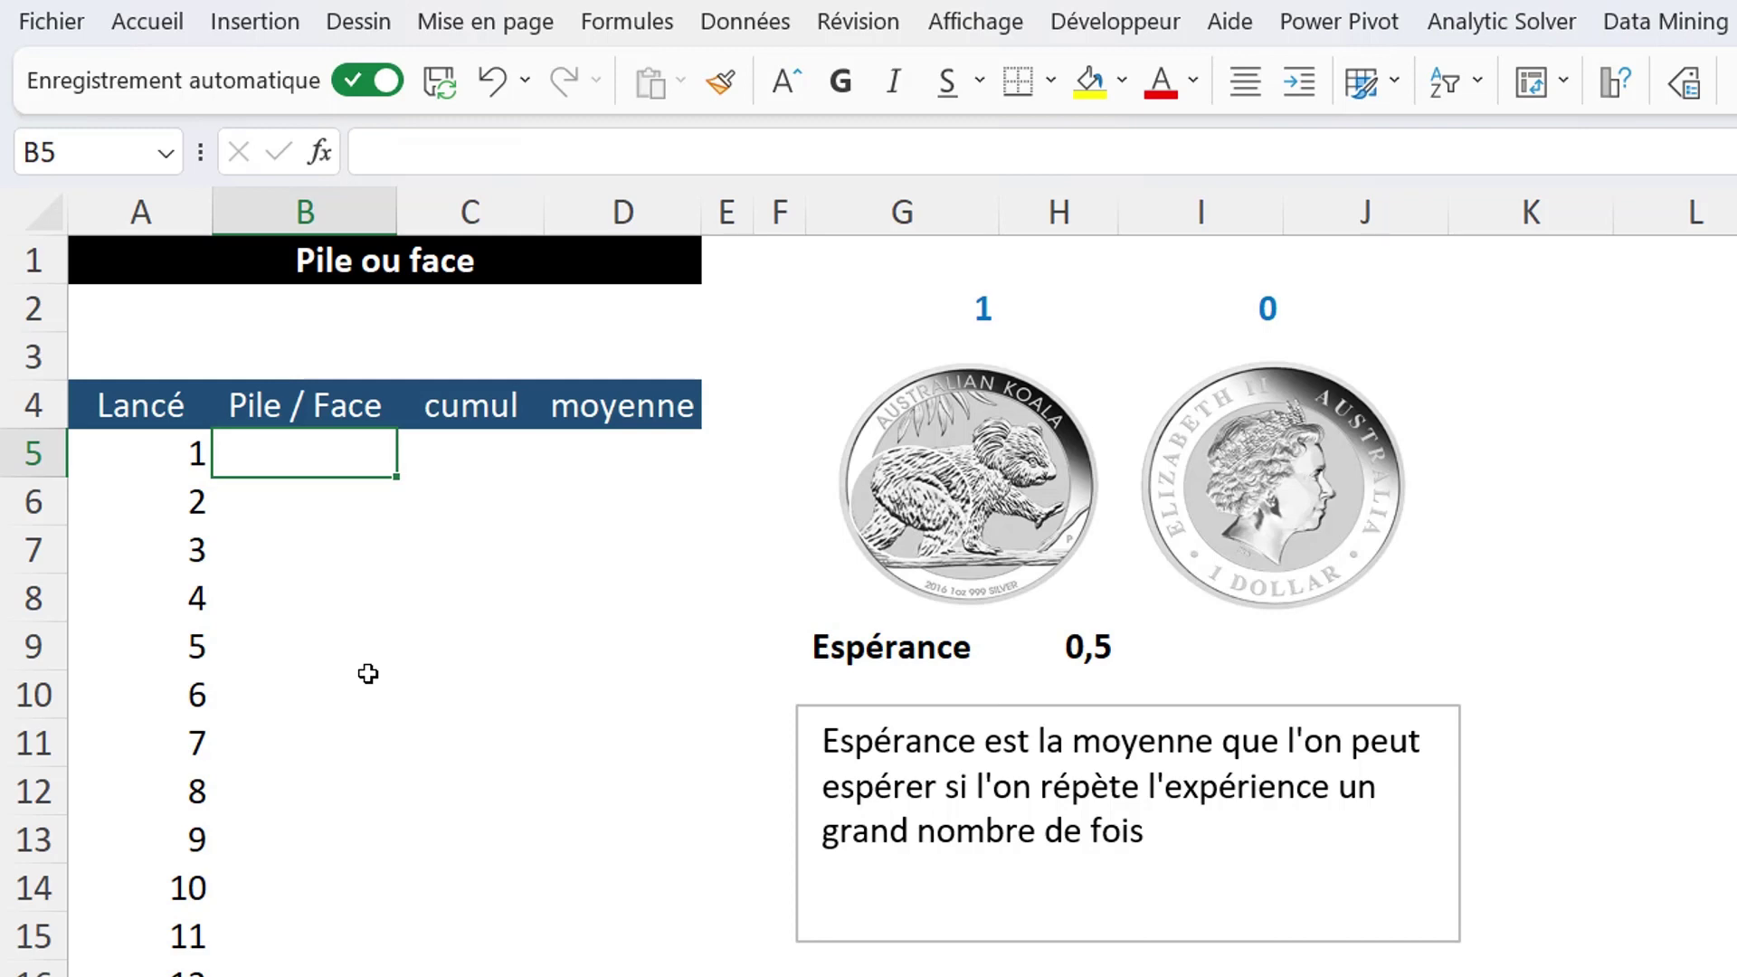
# Fill the Pile / Face column down from B5 with =ALEA.ENTRE.BORNES(0;1)
pyautogui.write('=al')
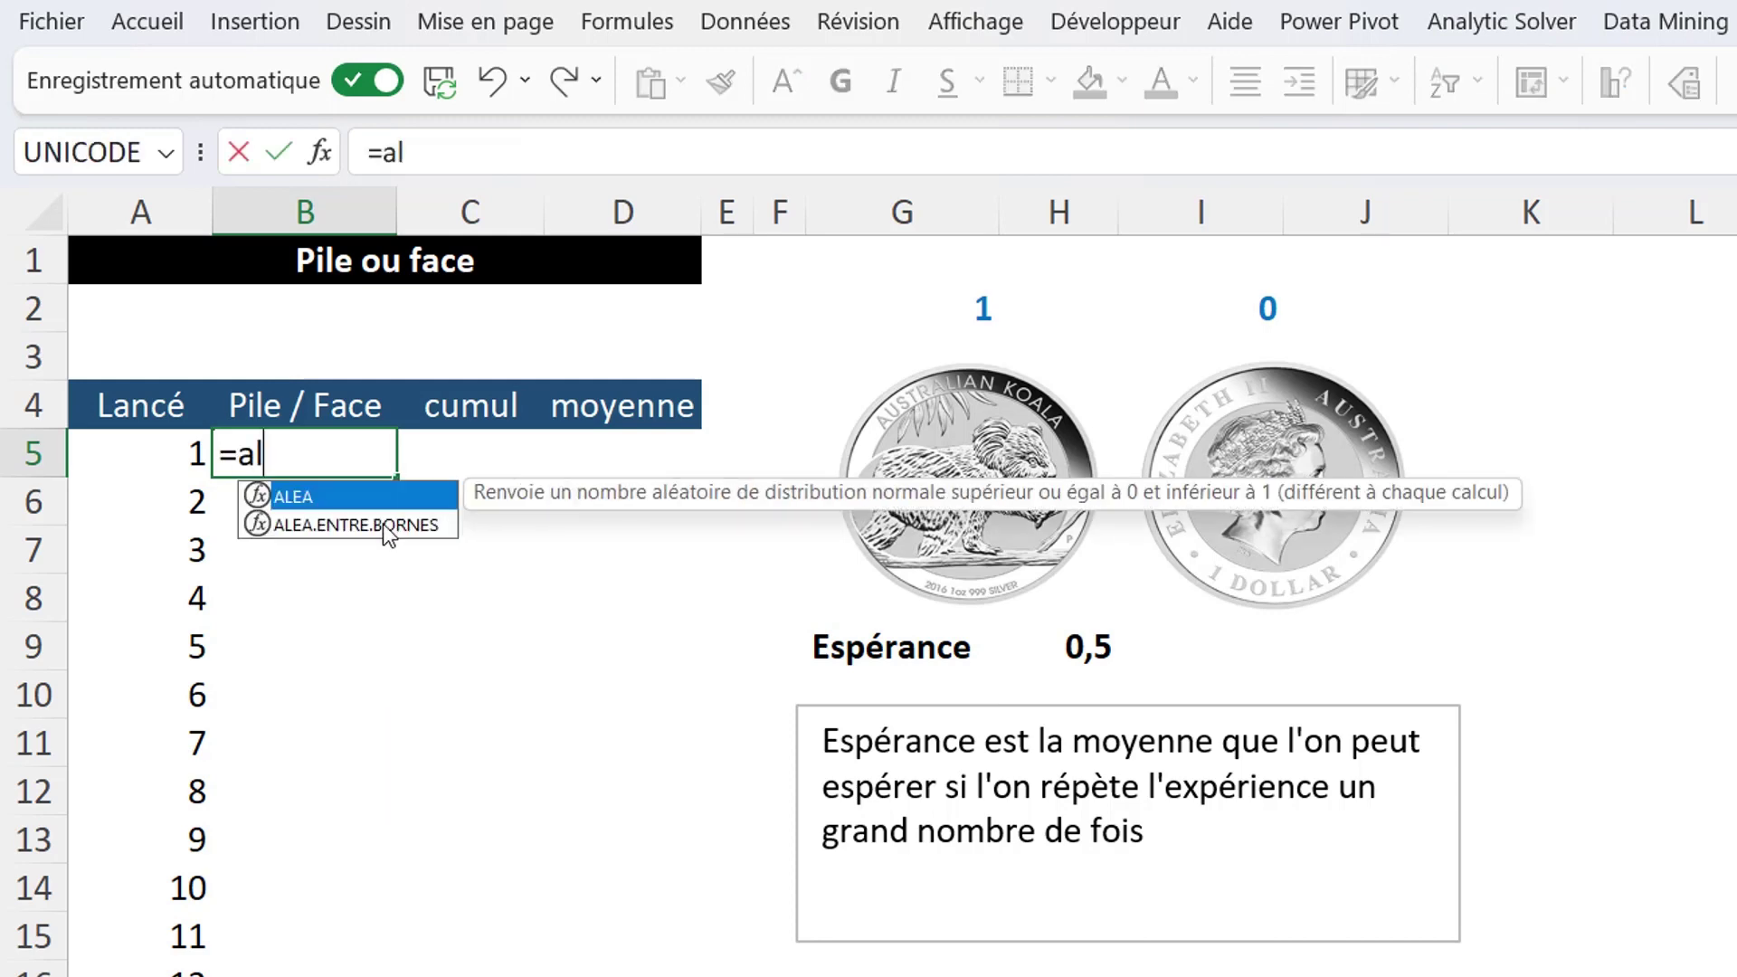
pyautogui.press('Down')
pyautogui.press('Tab')
pyautogui.write('0')
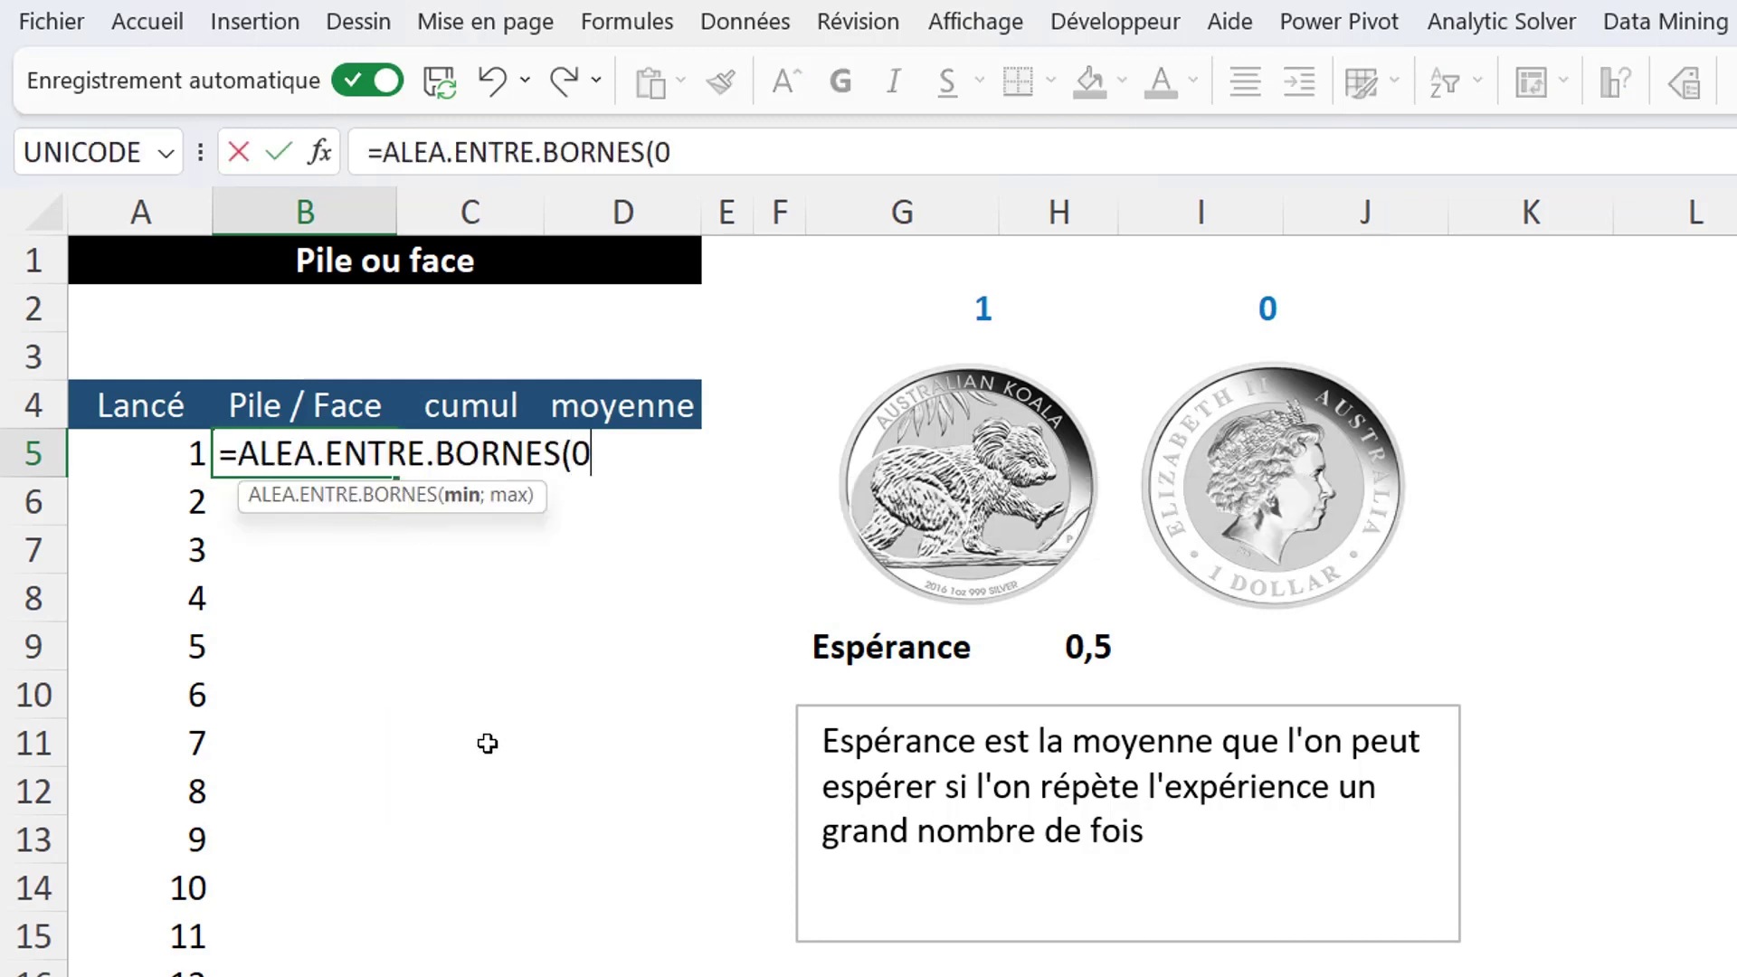
pyautogui.write(';1')
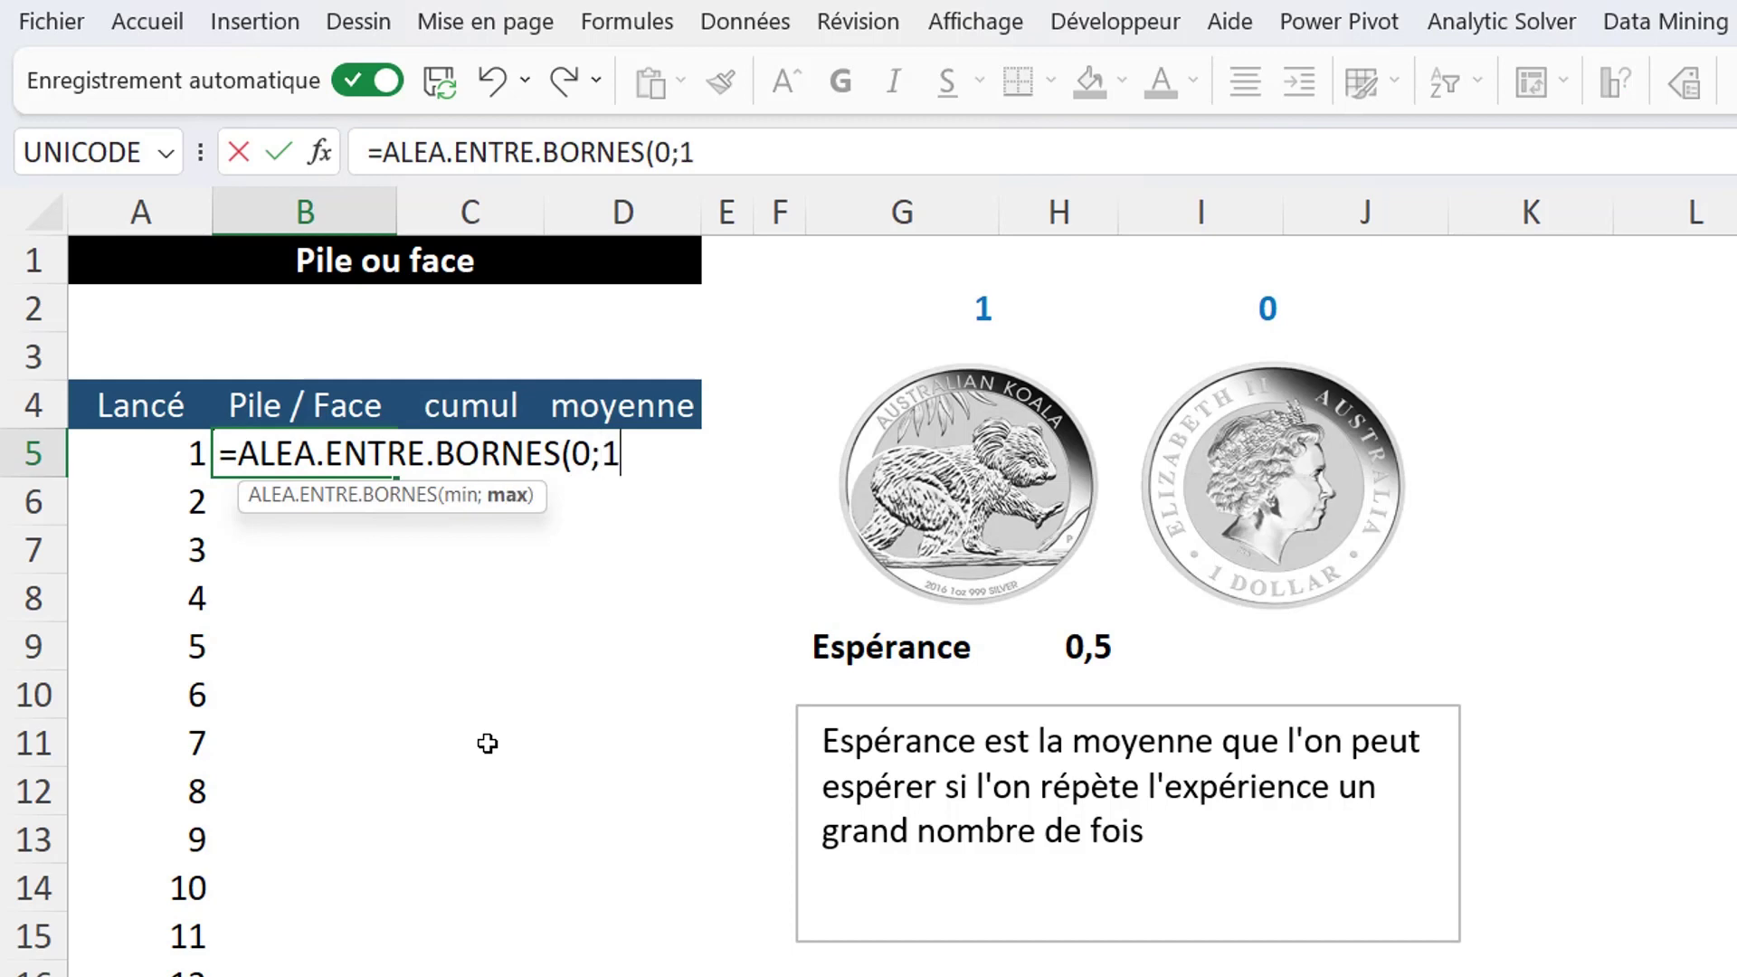
pyautogui.write(')')
pyautogui.press('Return')
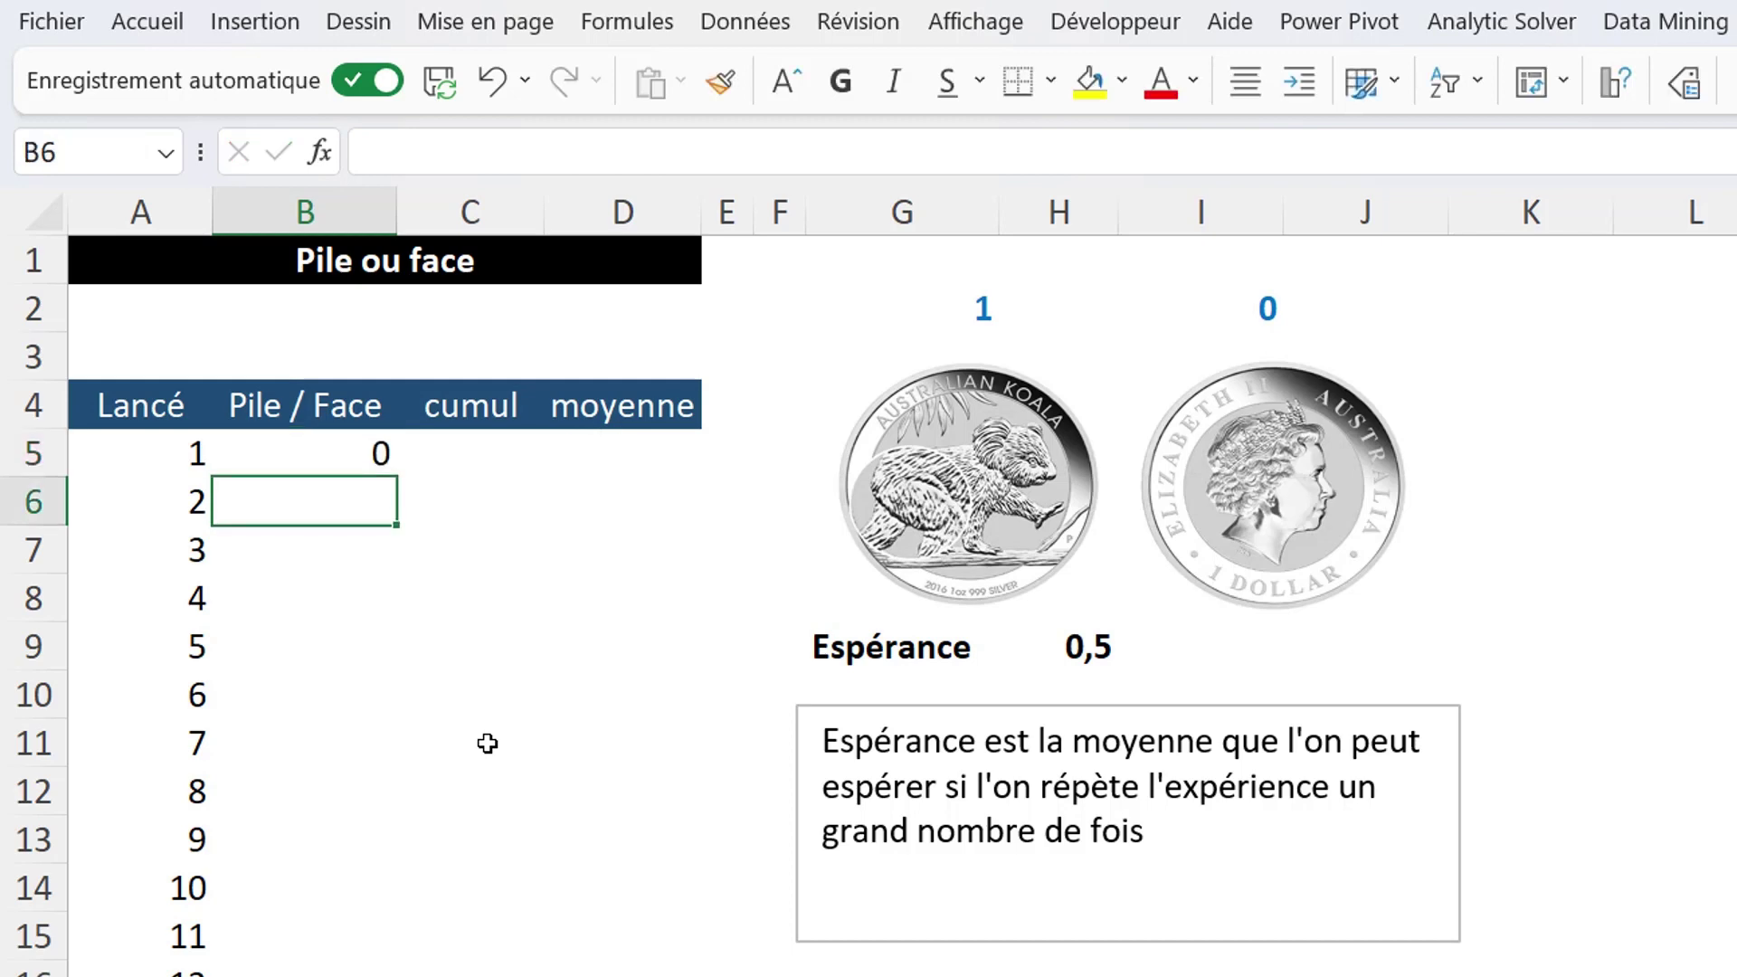
pyautogui.click(349, 450)
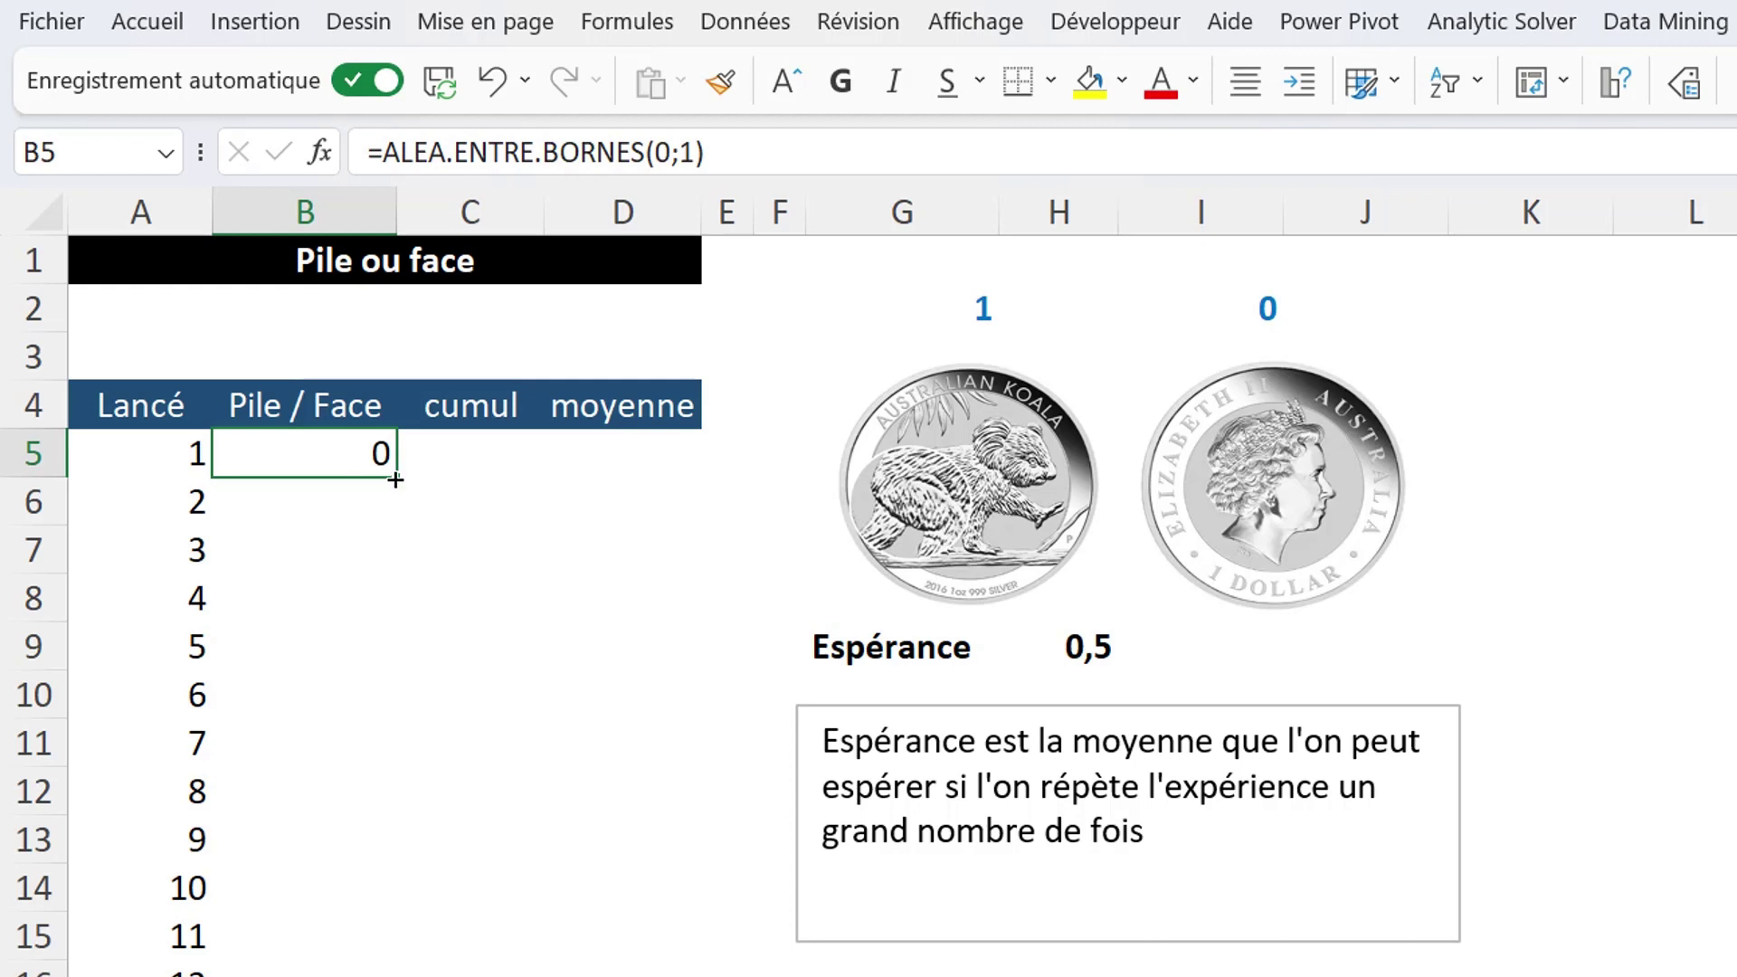
pyautogui.doubleClick(395, 480)
pyautogui.click(471, 451)
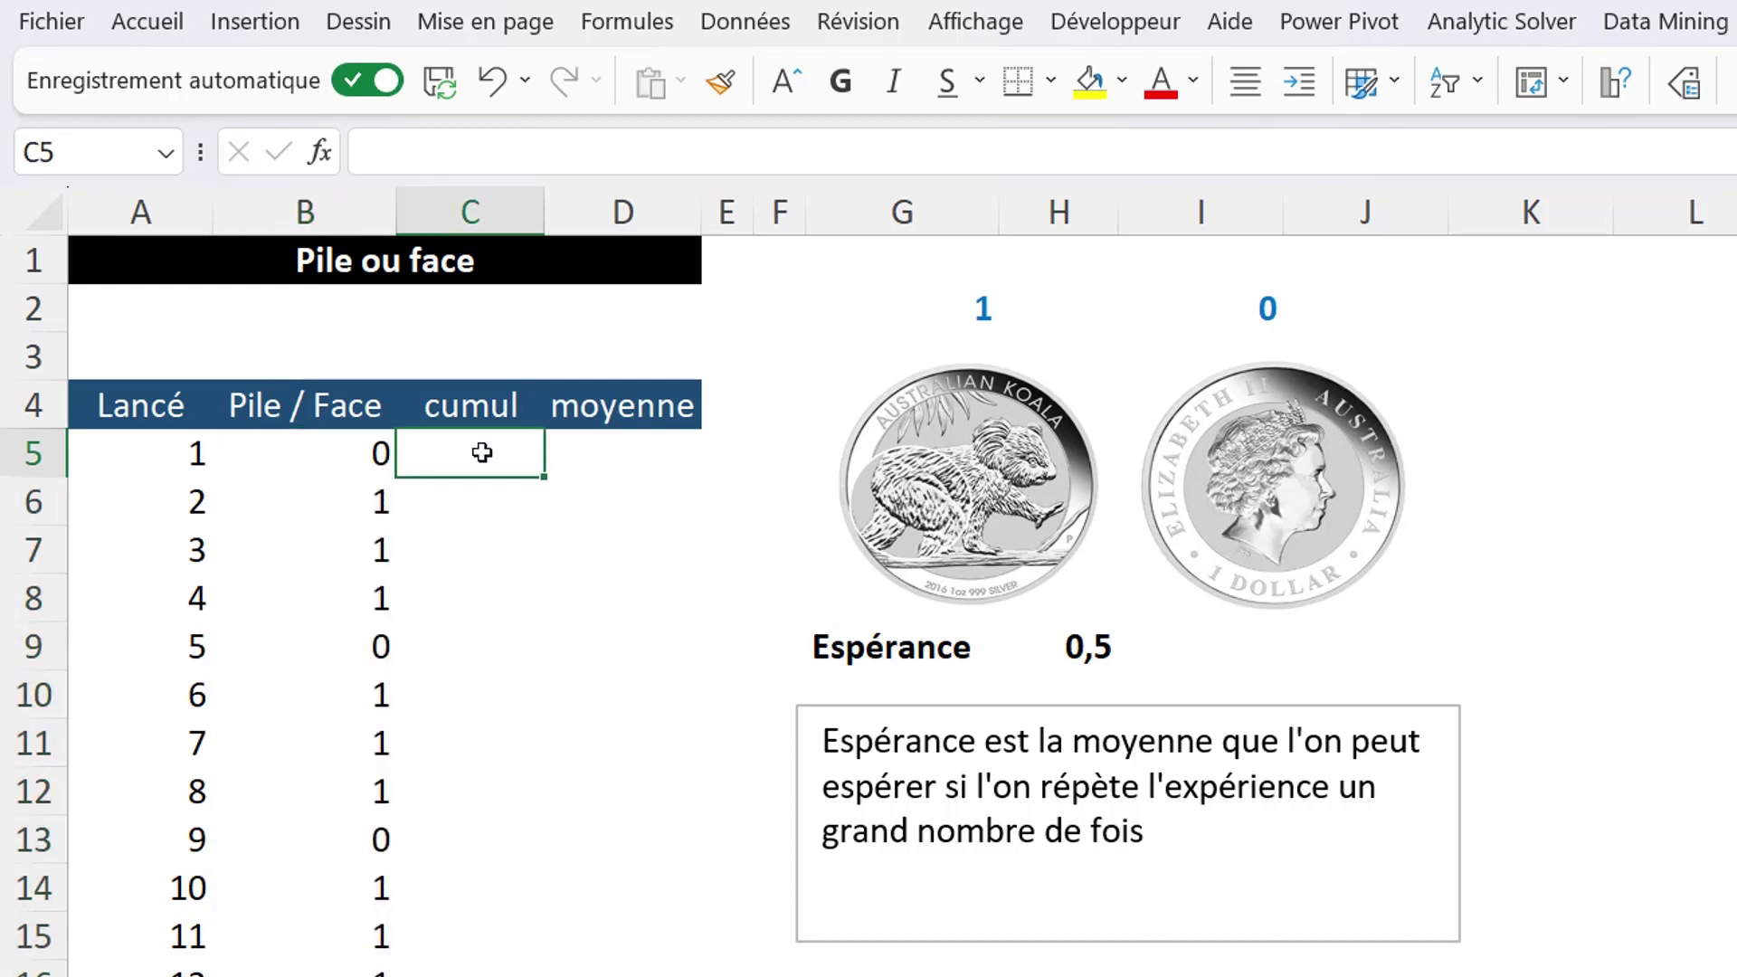
# Fill the cumul column with running totals using =SOMME(B$5:B5) from C5
pyautogui.click(150, 452)
pyautogui.hotkey('ctrl', 'Down')
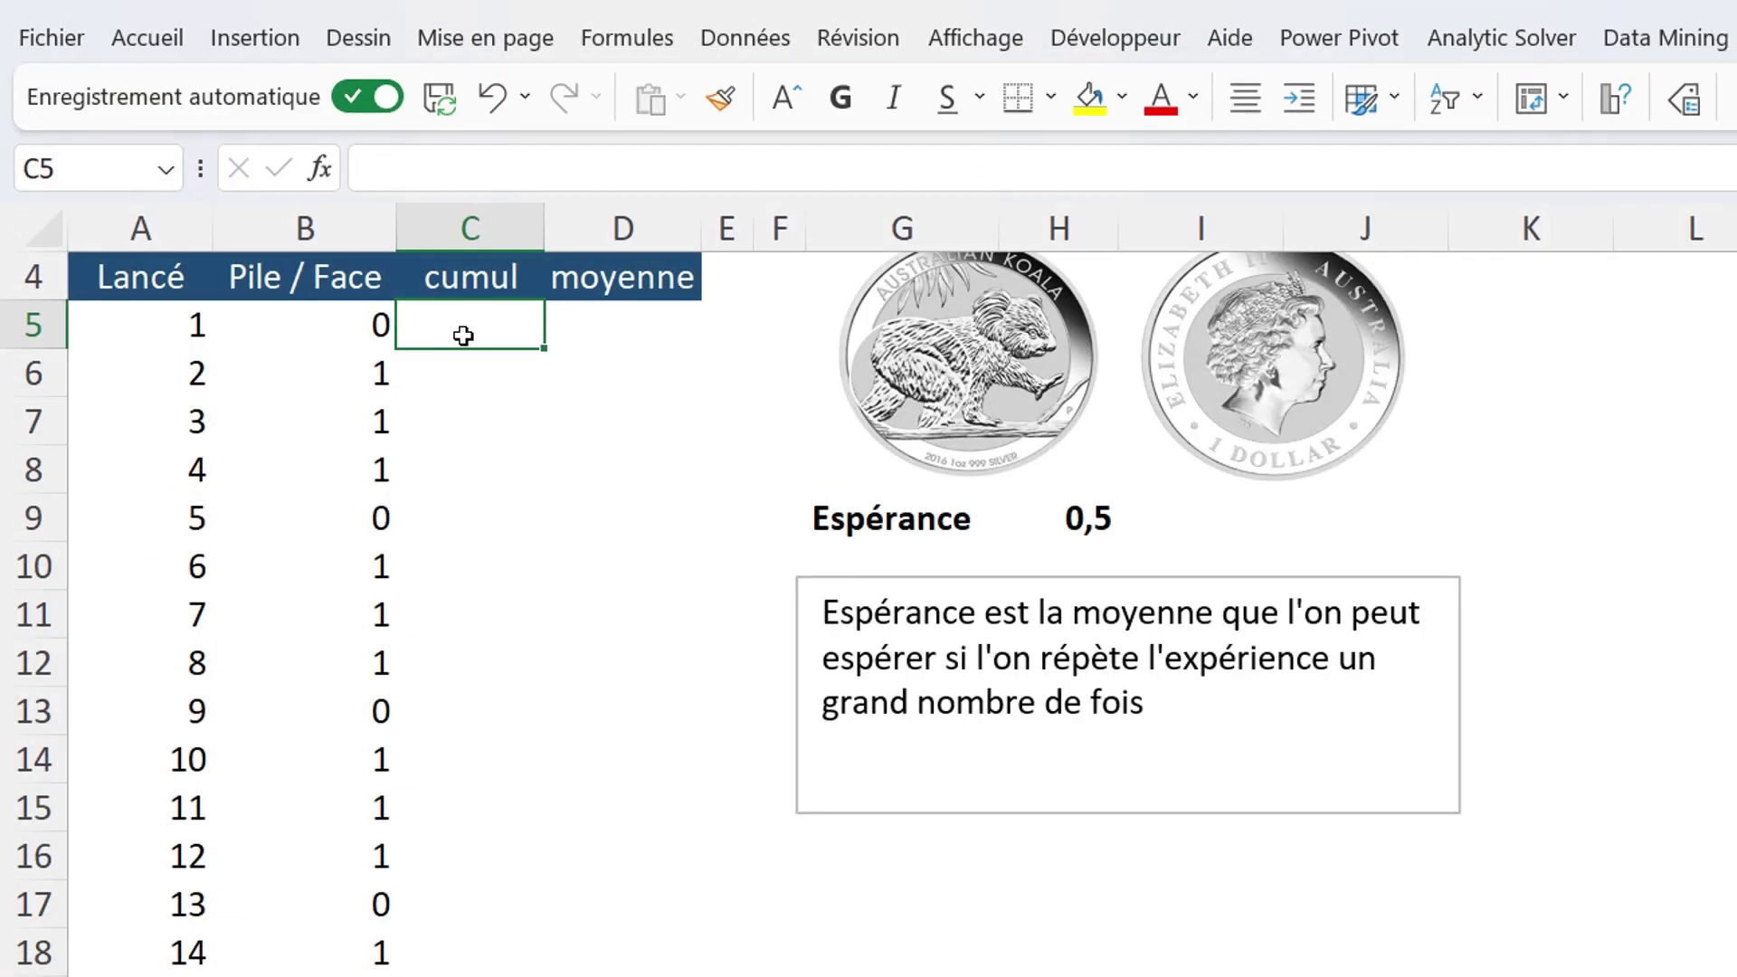
pyautogui.write('=')
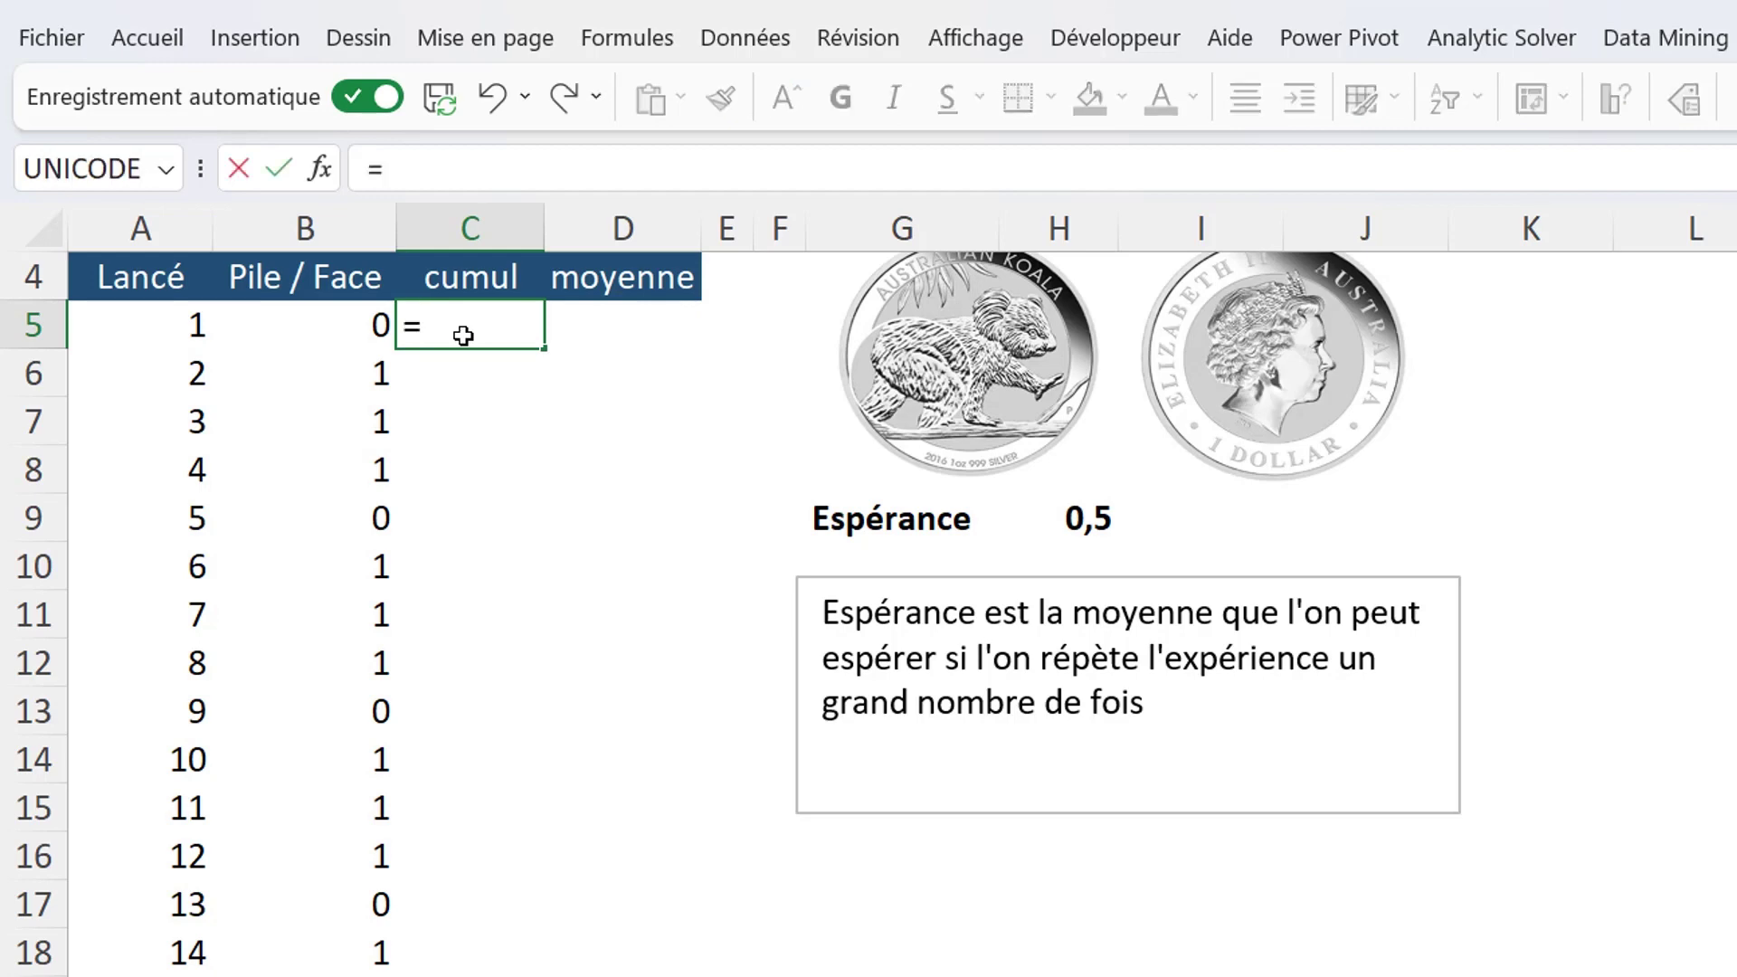
pyautogui.write('somme(')
pyautogui.click(296, 325)
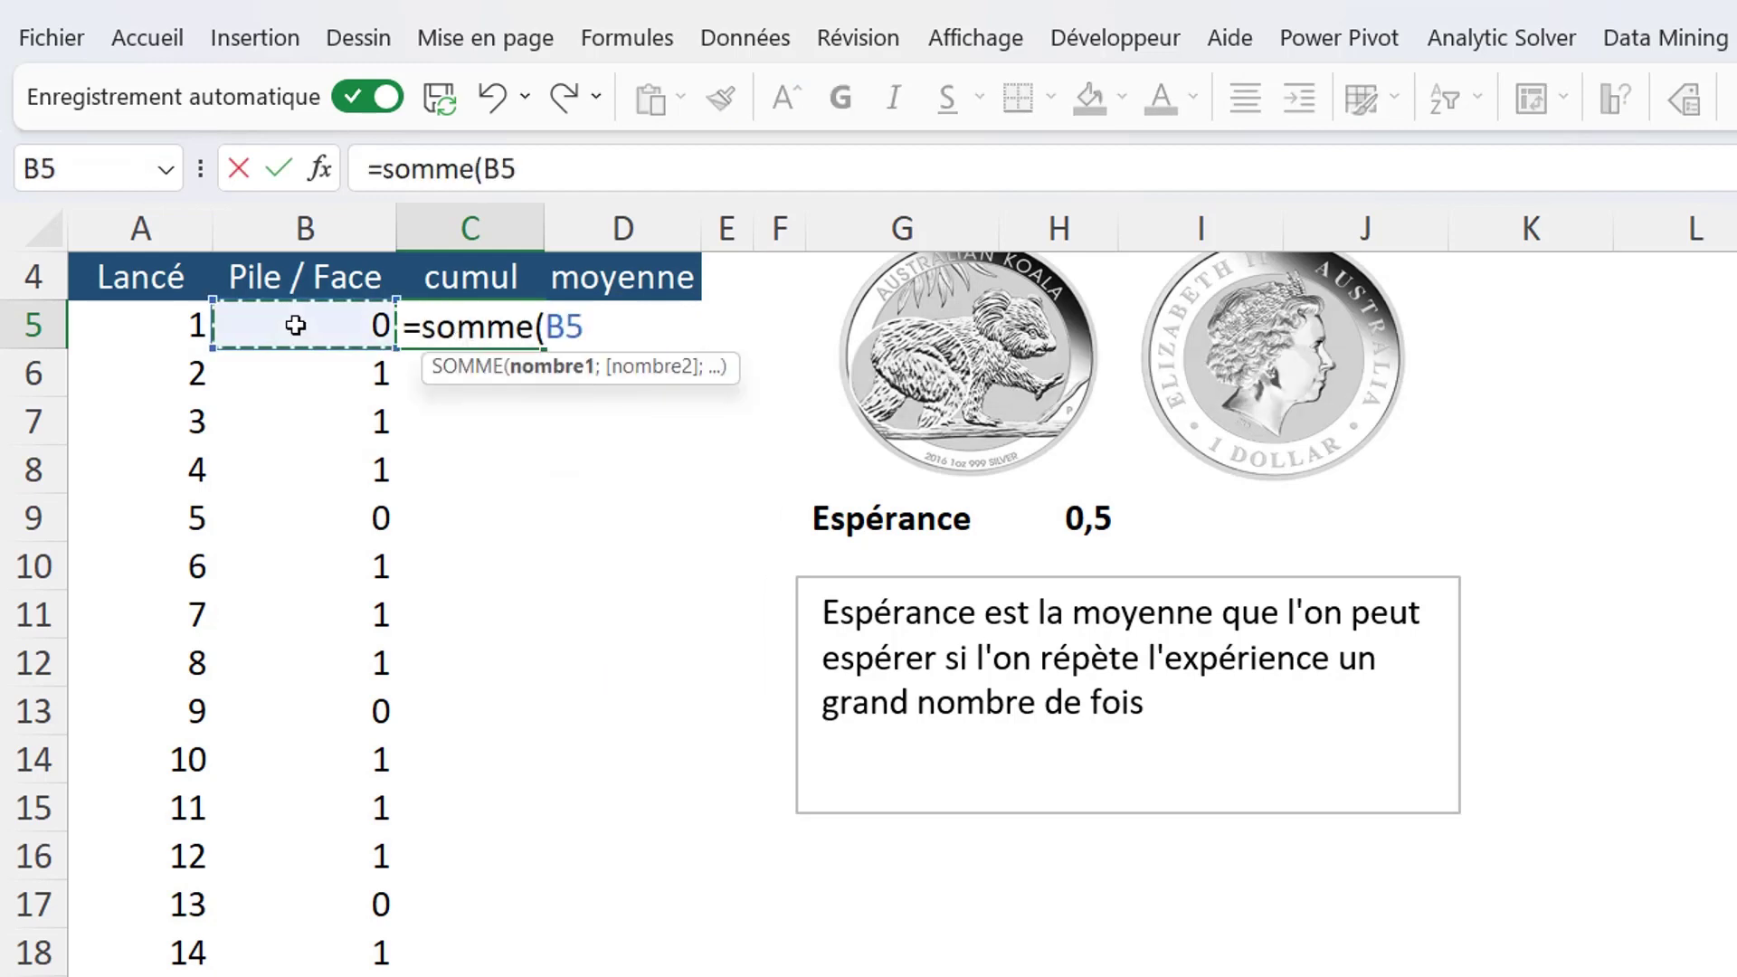
pyautogui.click(563, 328)
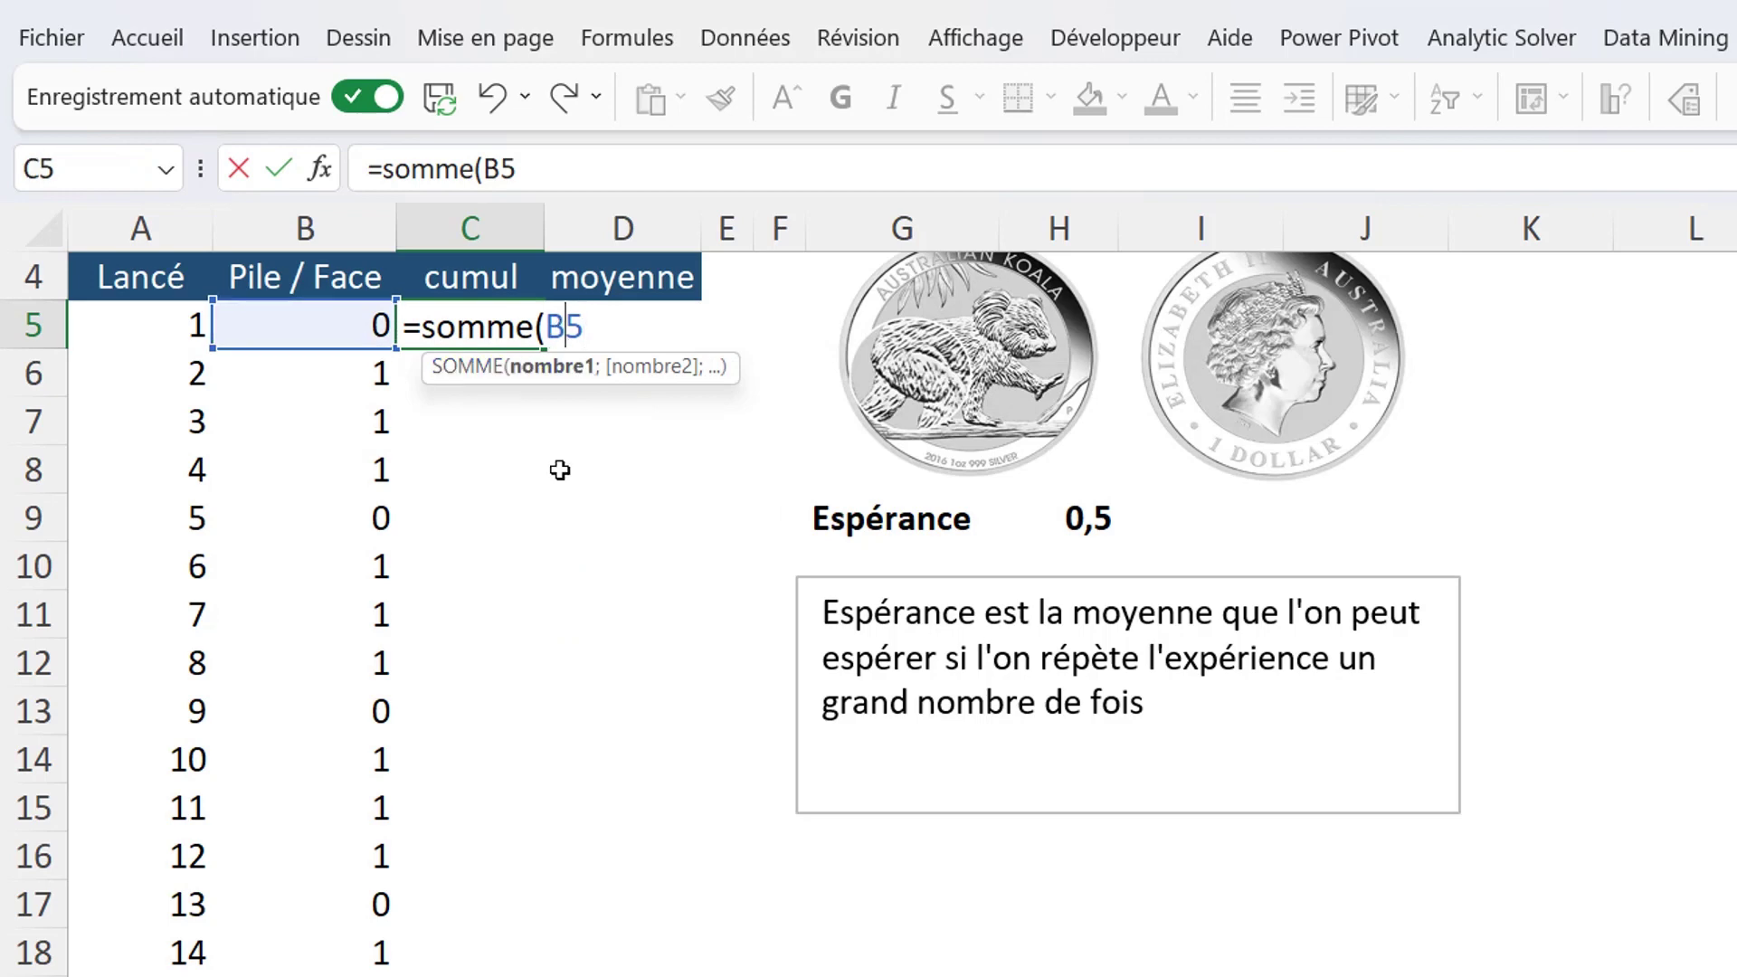
pyautogui.write('$')
pyautogui.press('Right')
pyautogui.write(':')
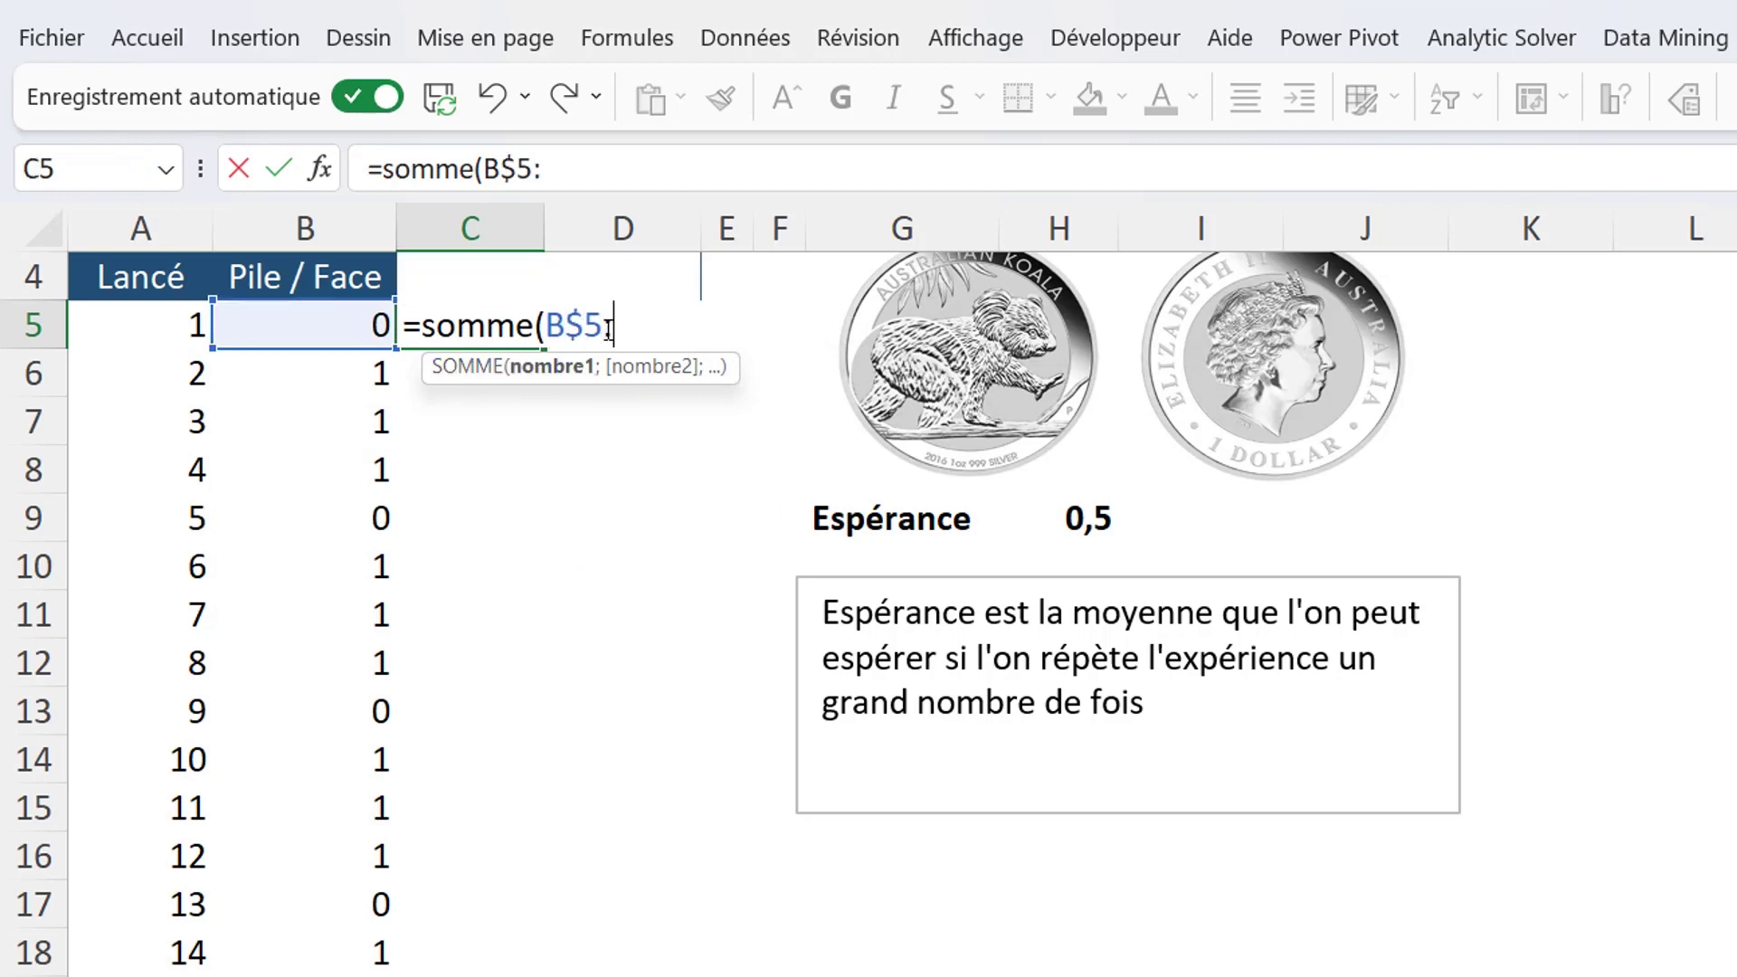
pyautogui.click(316, 330)
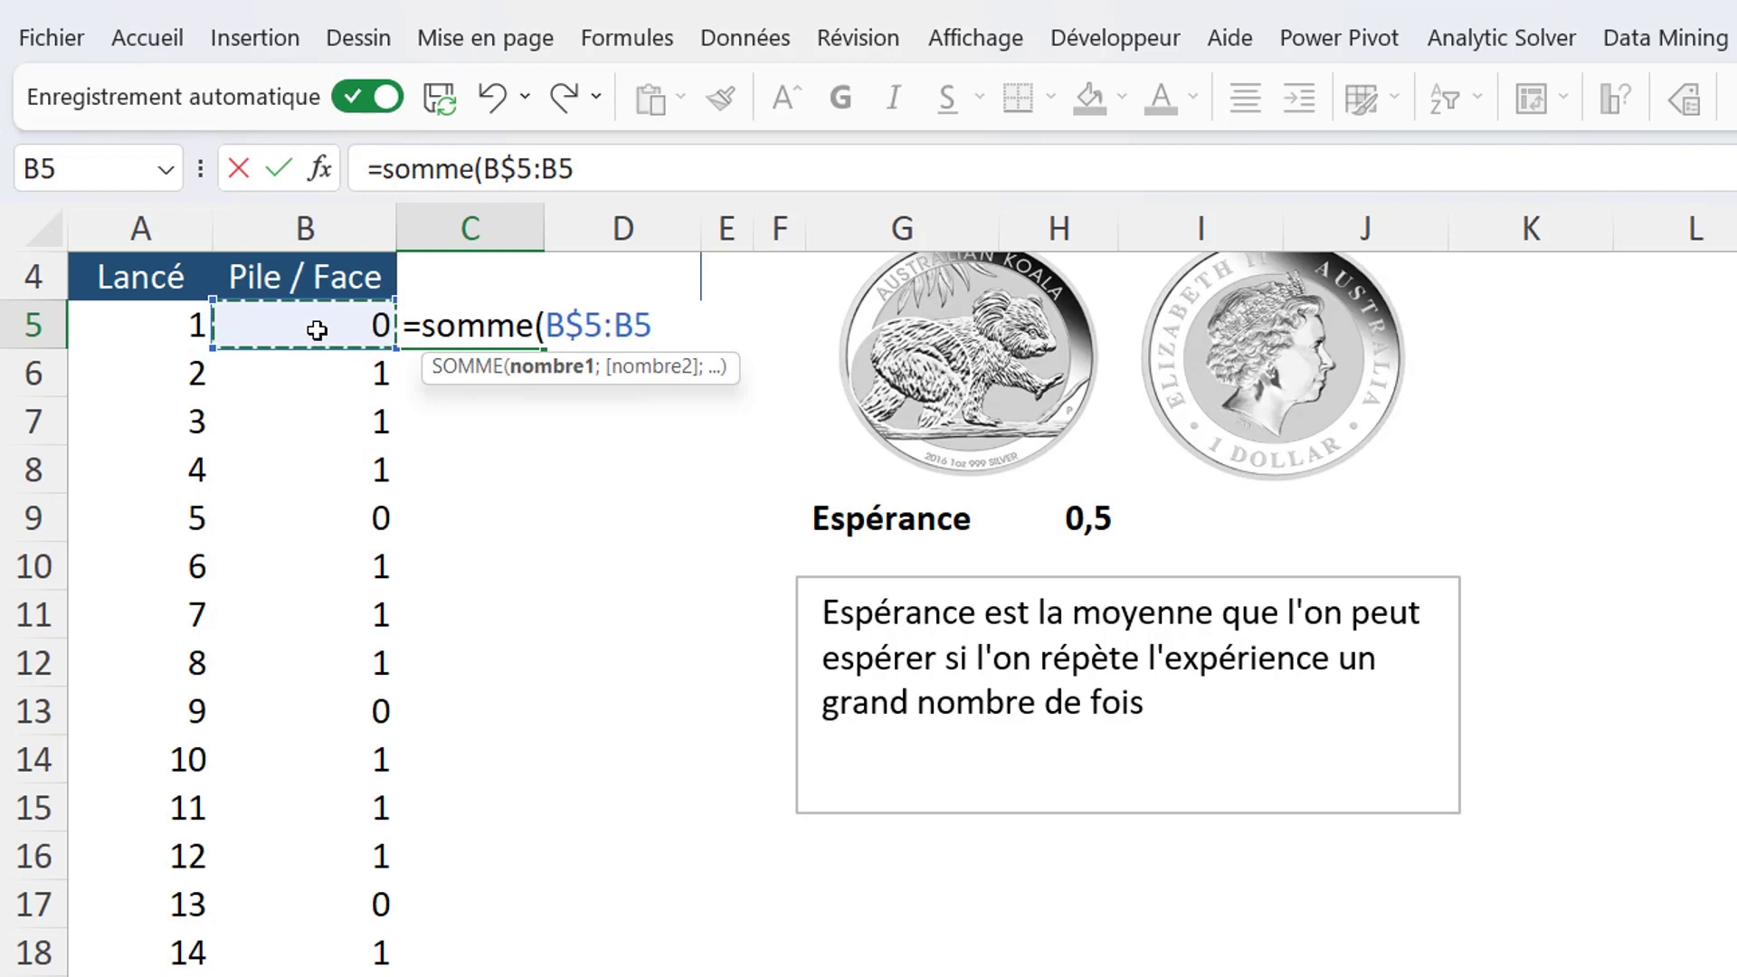
pyautogui.write(')')
pyautogui.press('Return')
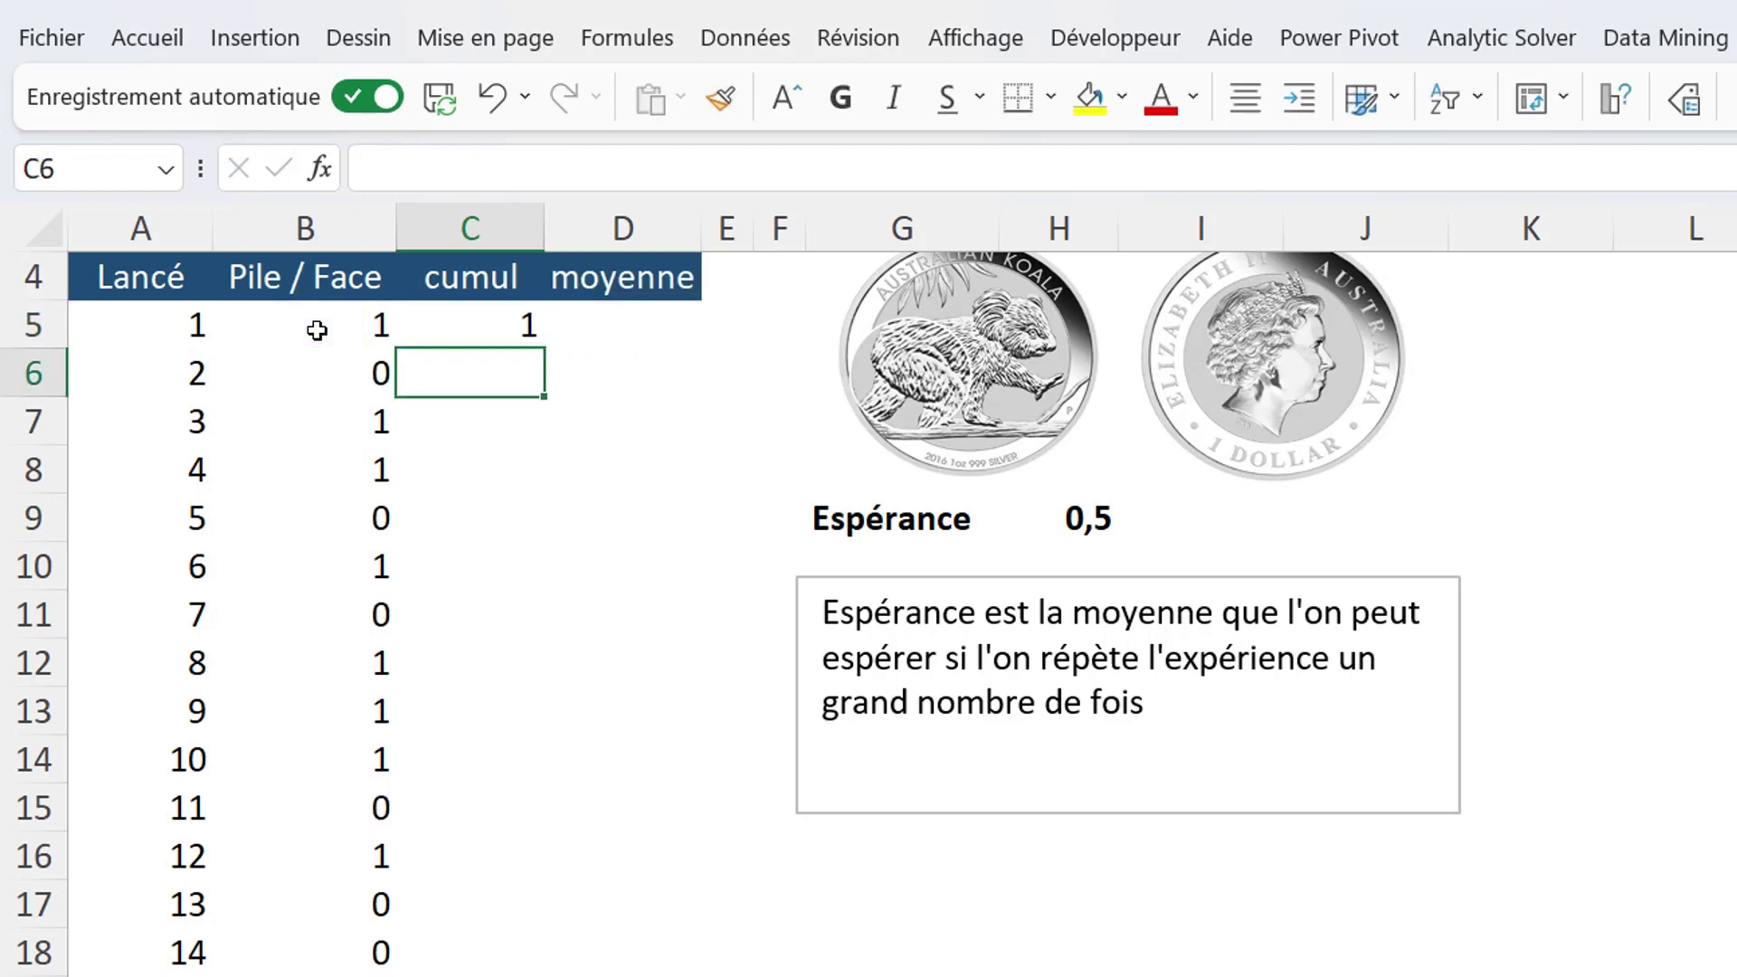
pyautogui.click(503, 323)
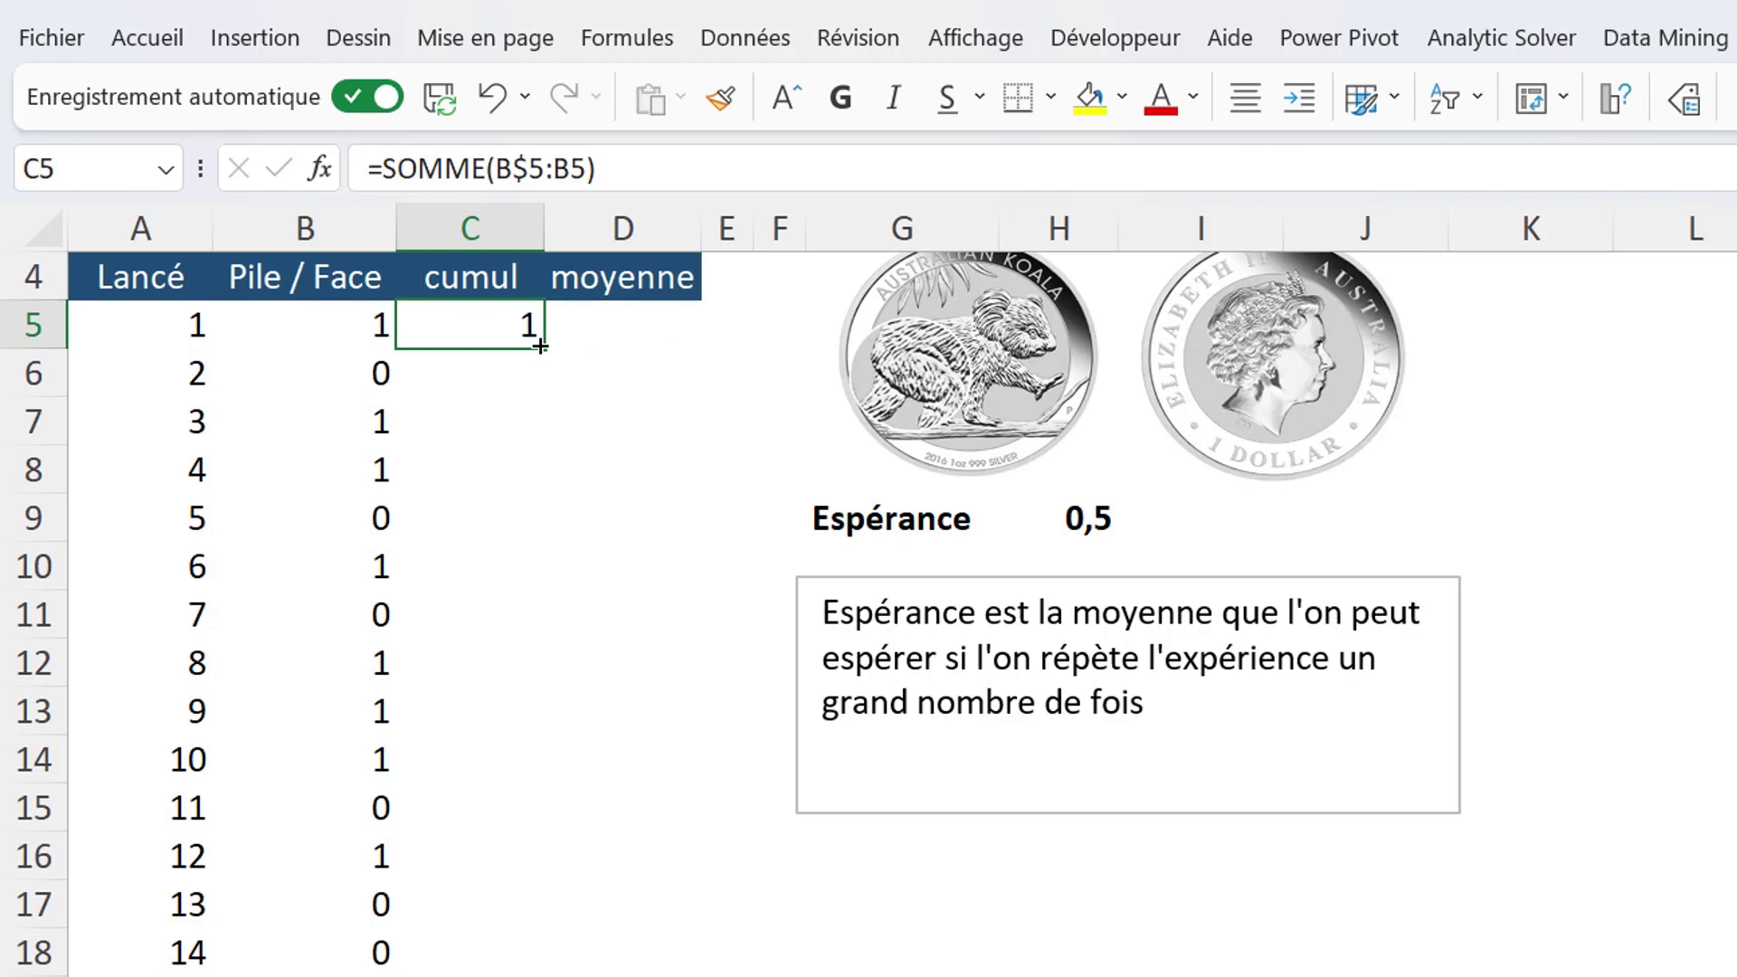
pyautogui.doubleClick(540, 346)
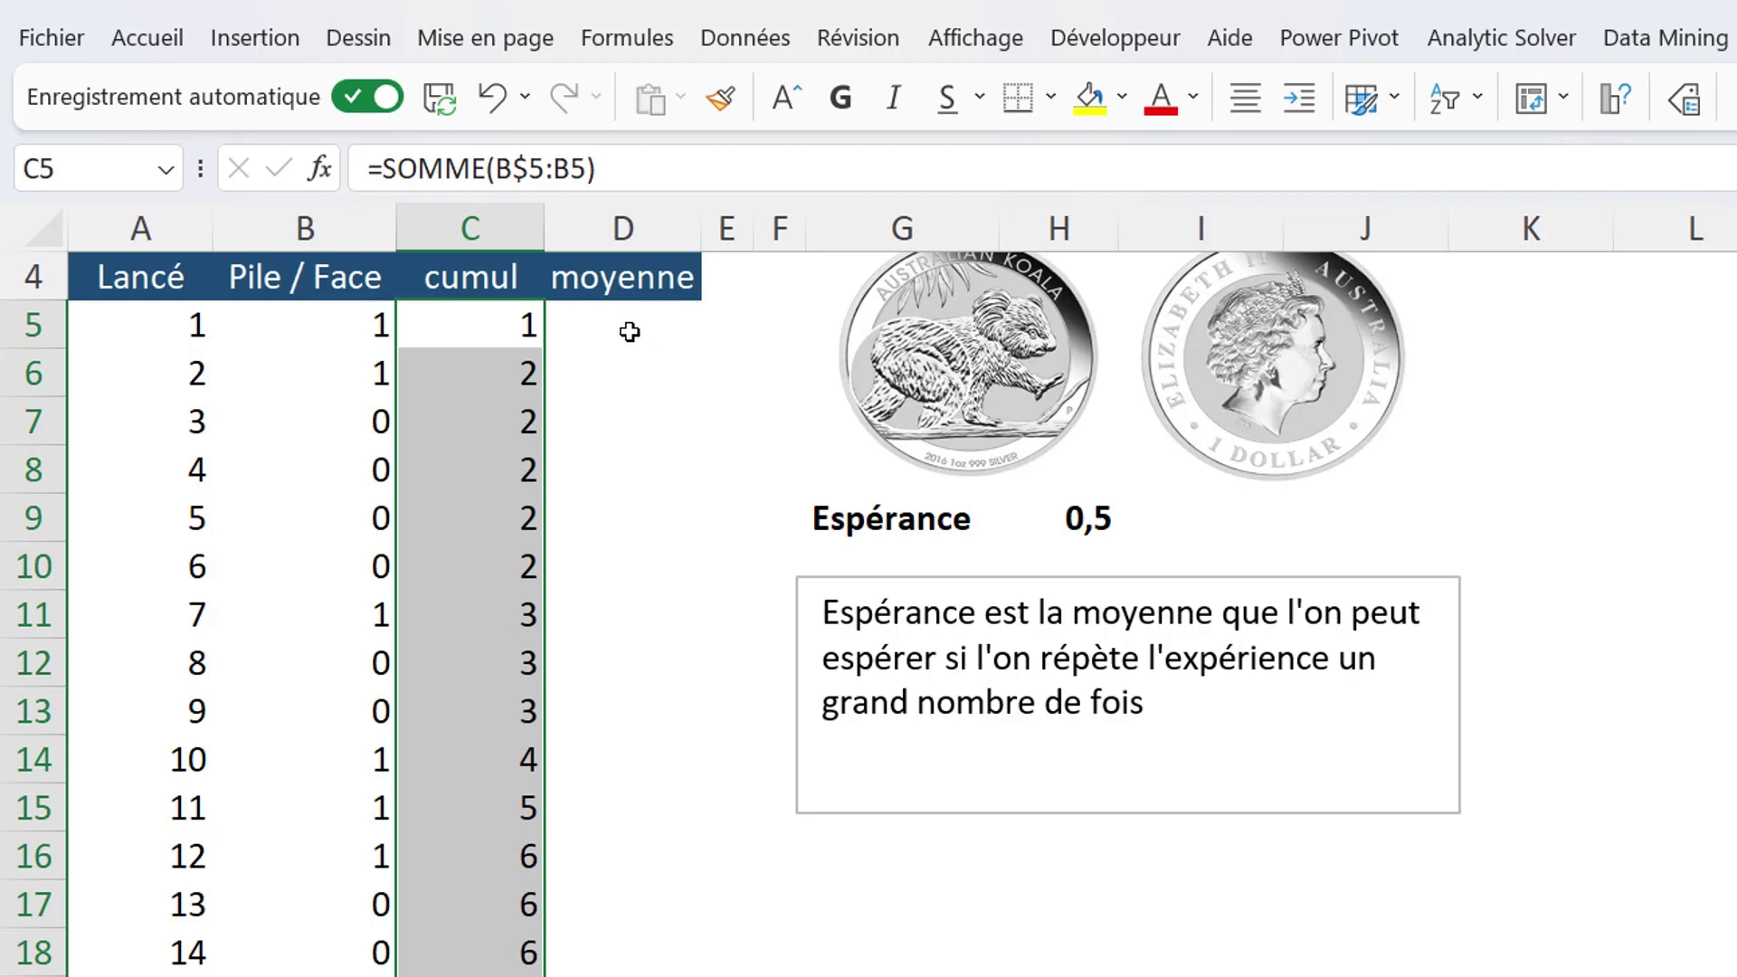
# Fill moyenne with =C5/A5 averages and select the column from D4 to the last toss
pyautogui.click(630, 332)
pyautogui.write('=')
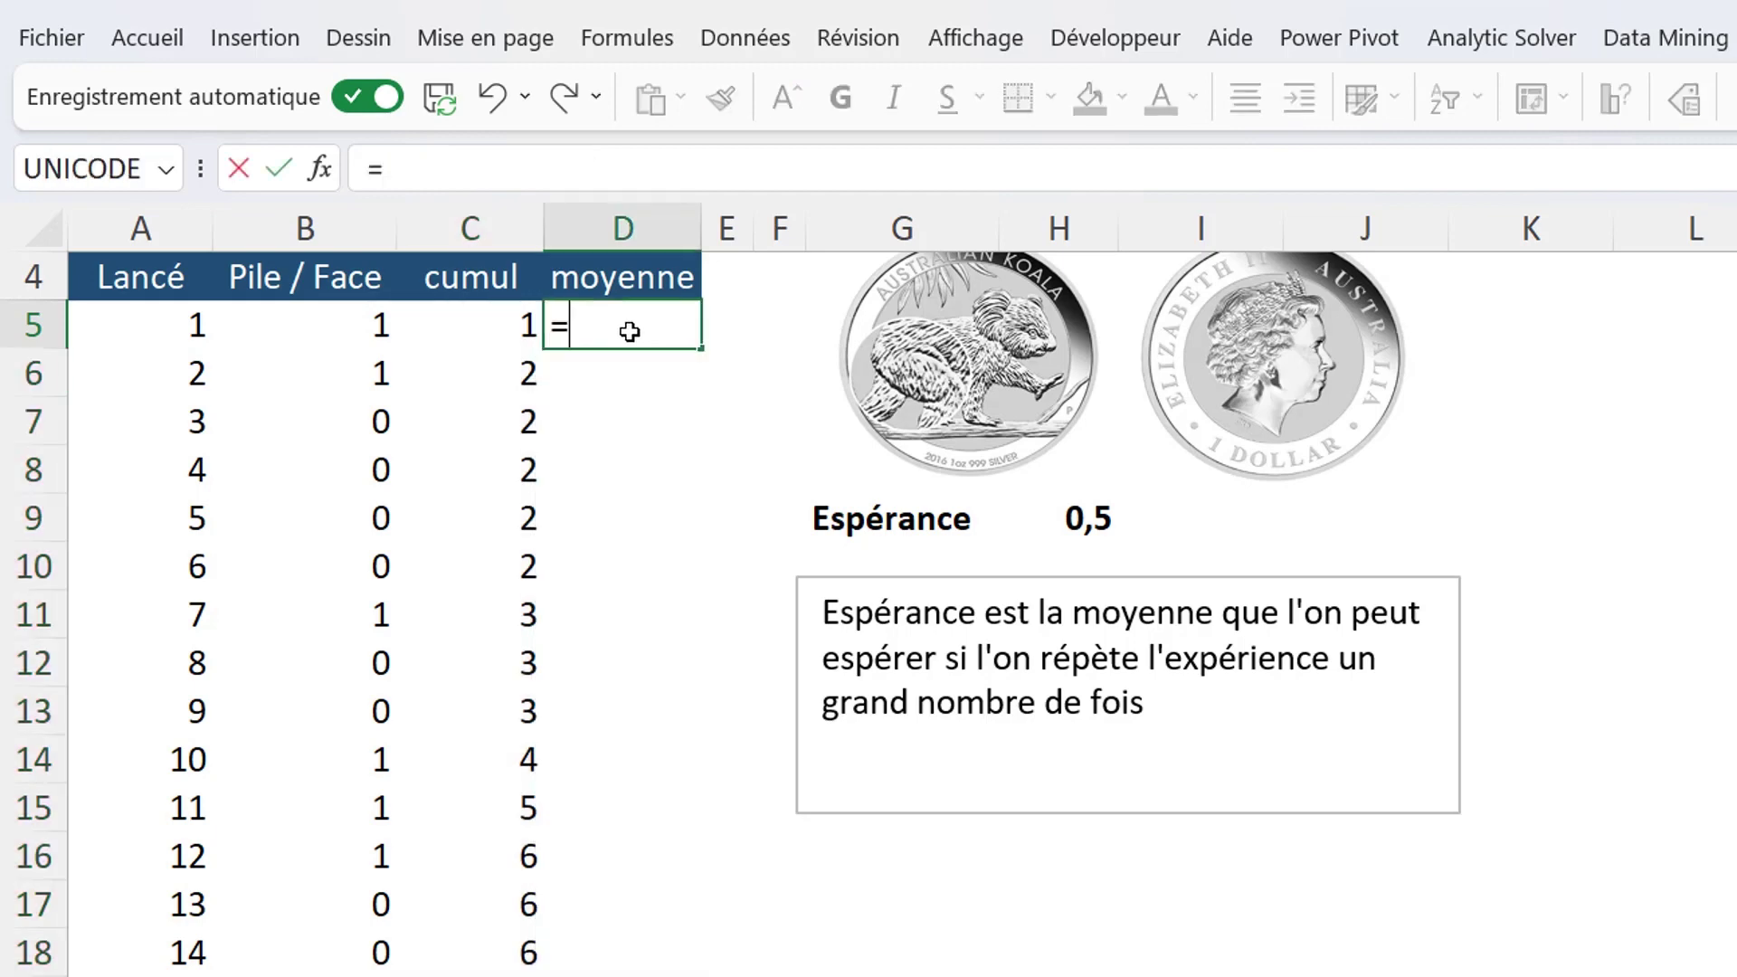
pyautogui.click(472, 329)
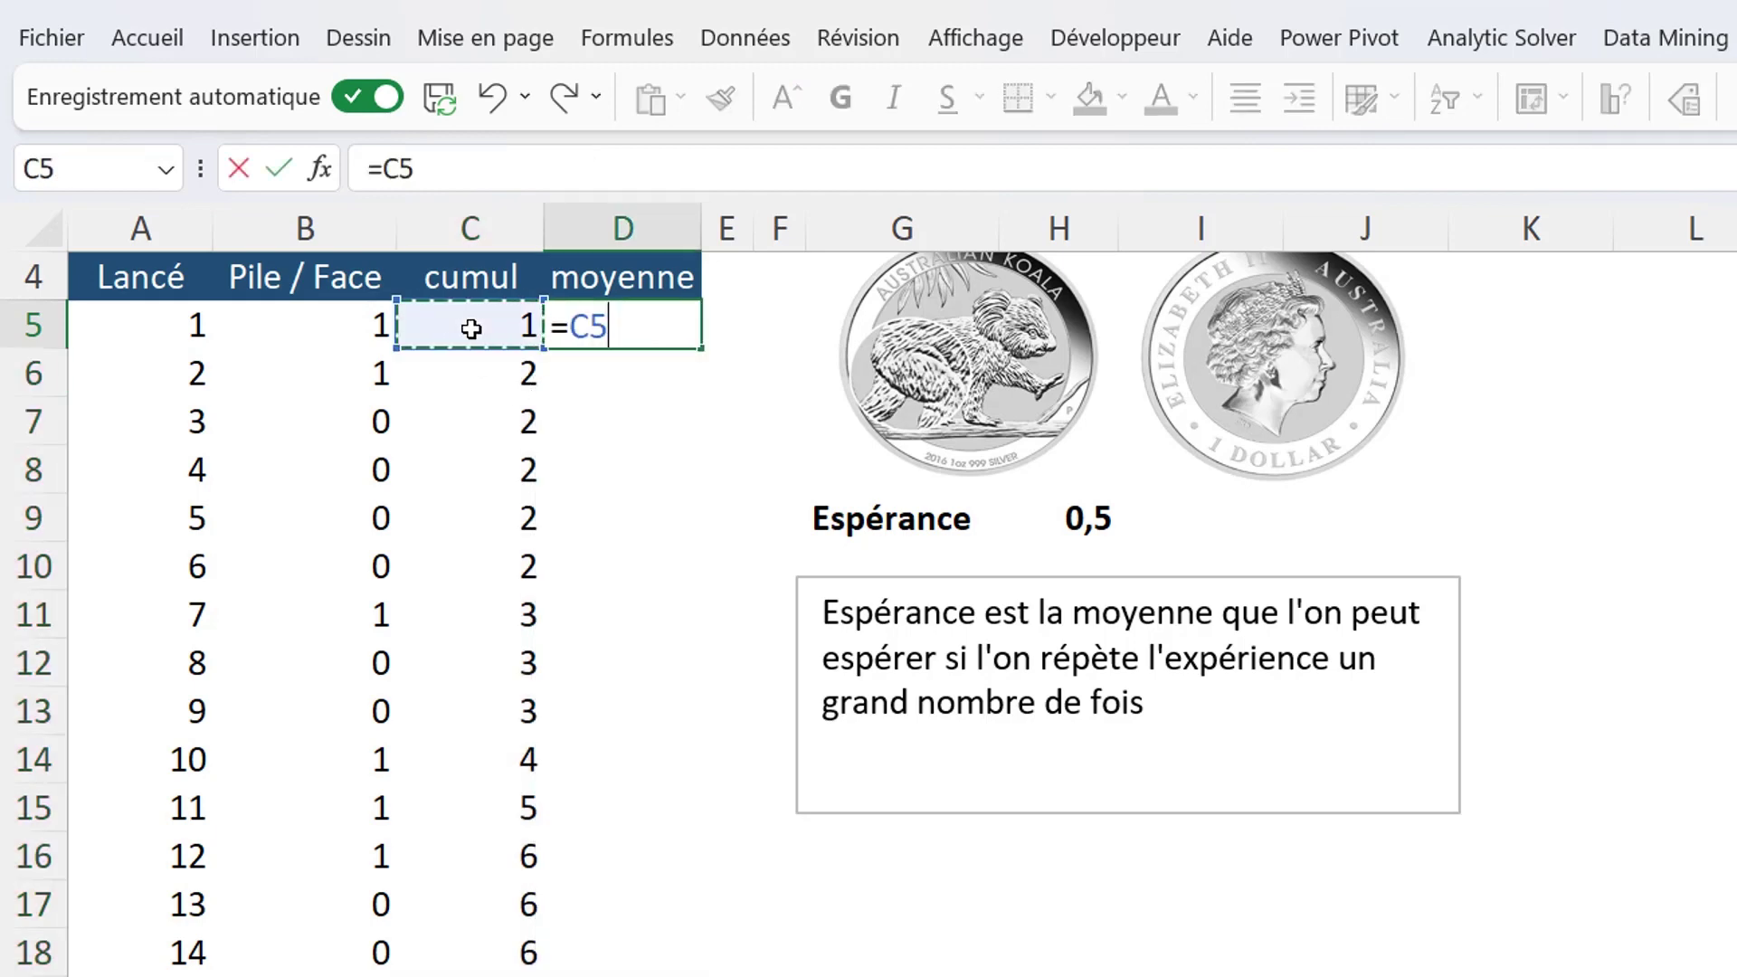
pyautogui.write('/')
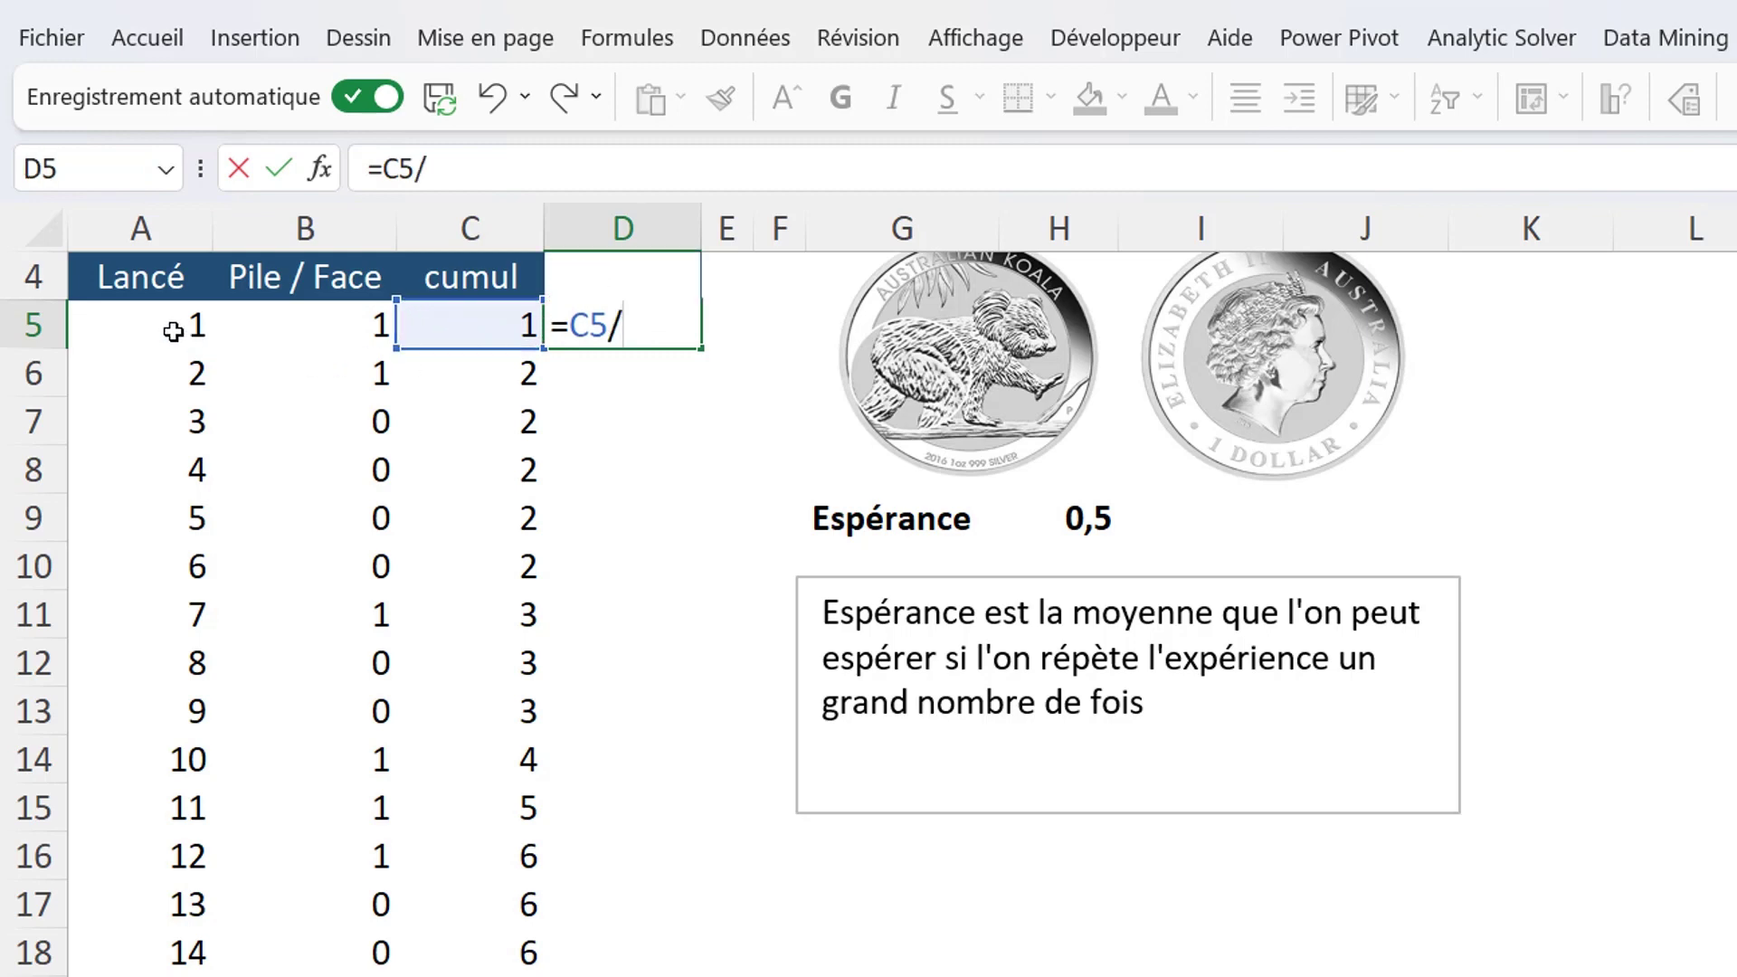
pyautogui.click(176, 331)
pyautogui.hotkey('ctrl', 'Return')
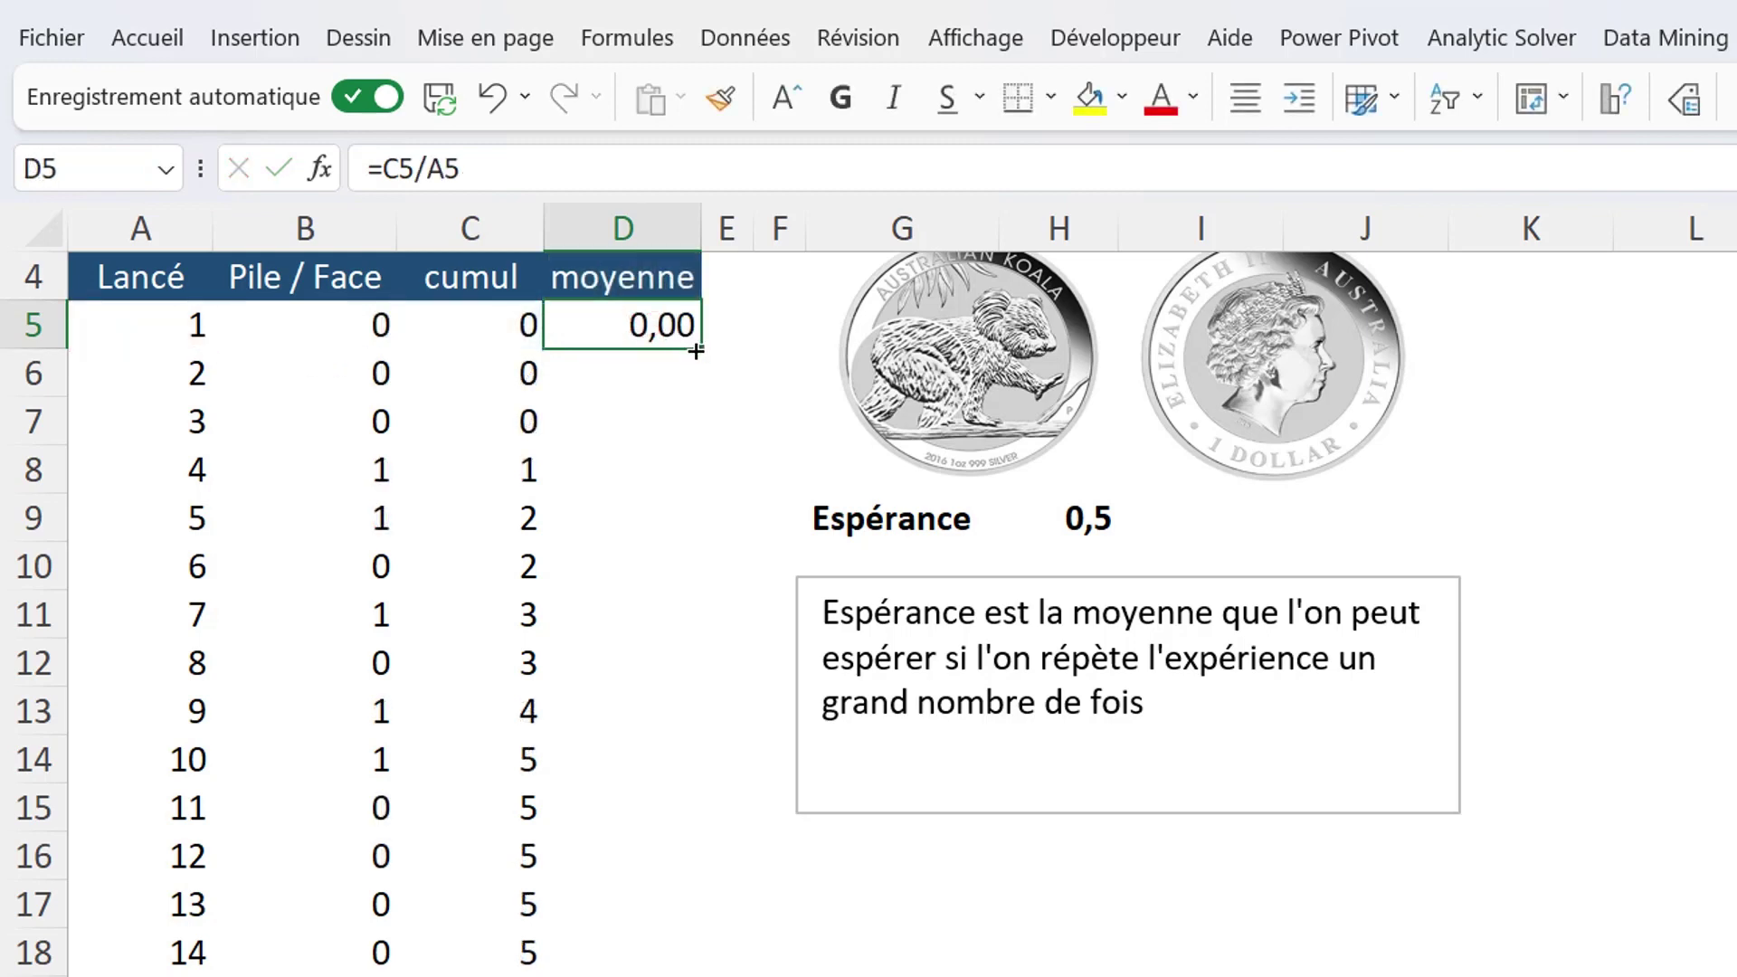
pyautogui.doubleClick(696, 351)
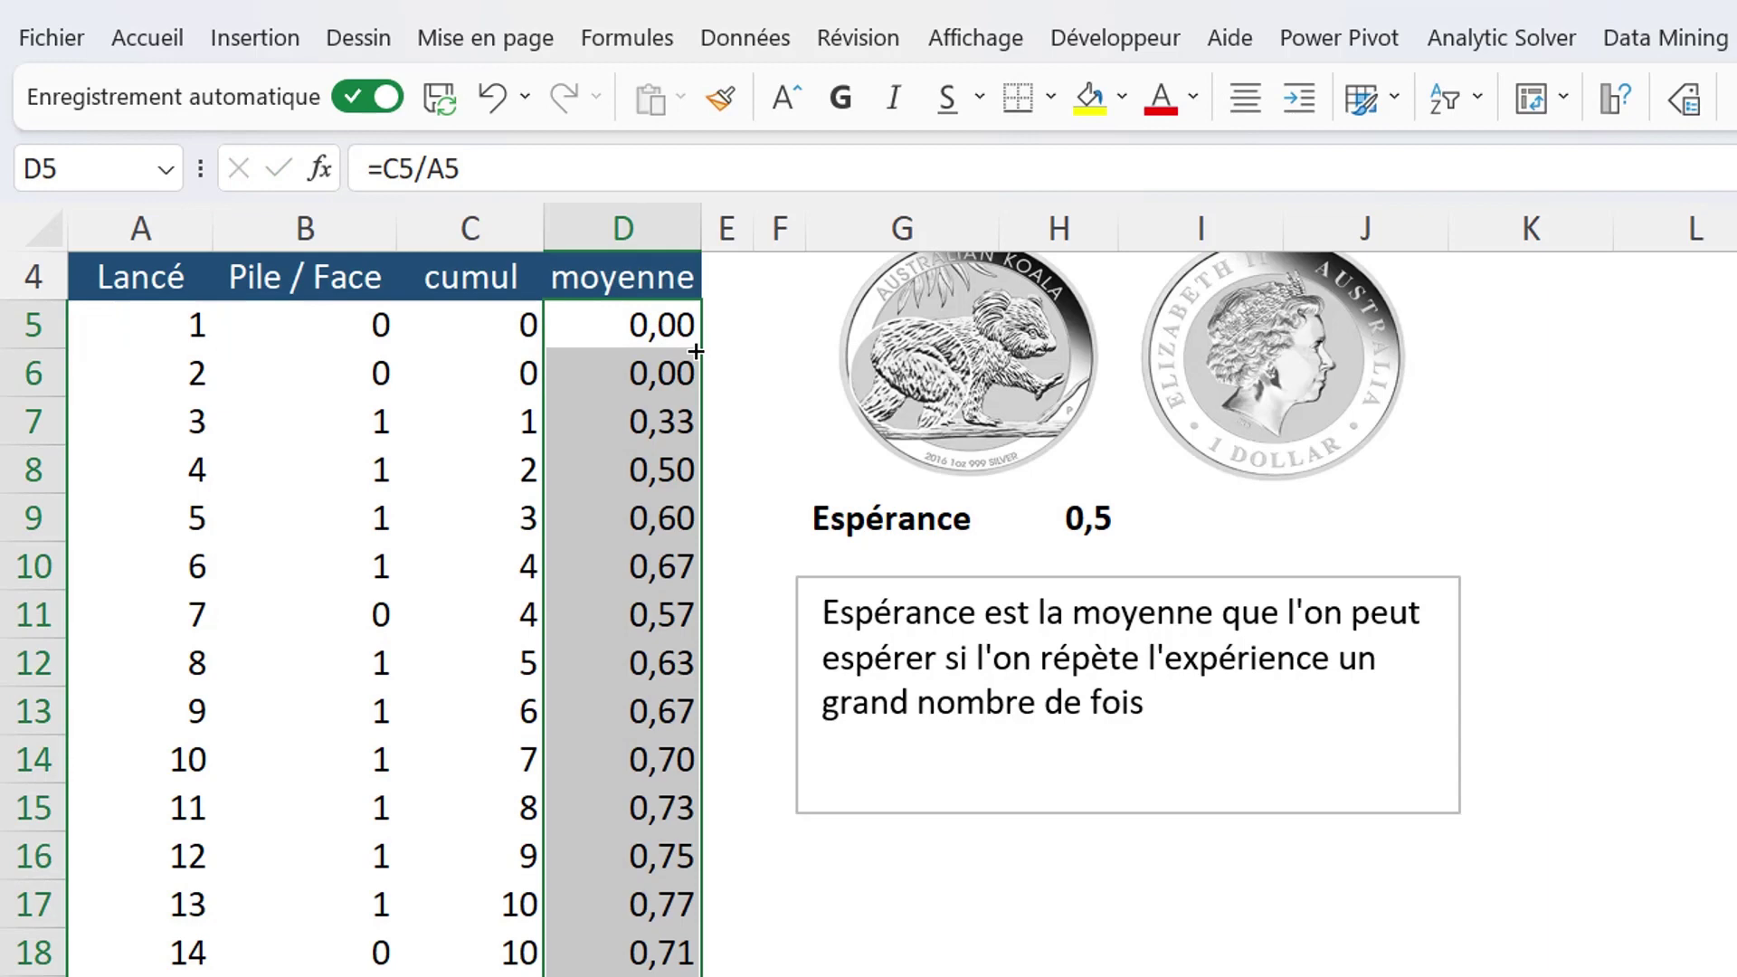
pyautogui.click(641, 274)
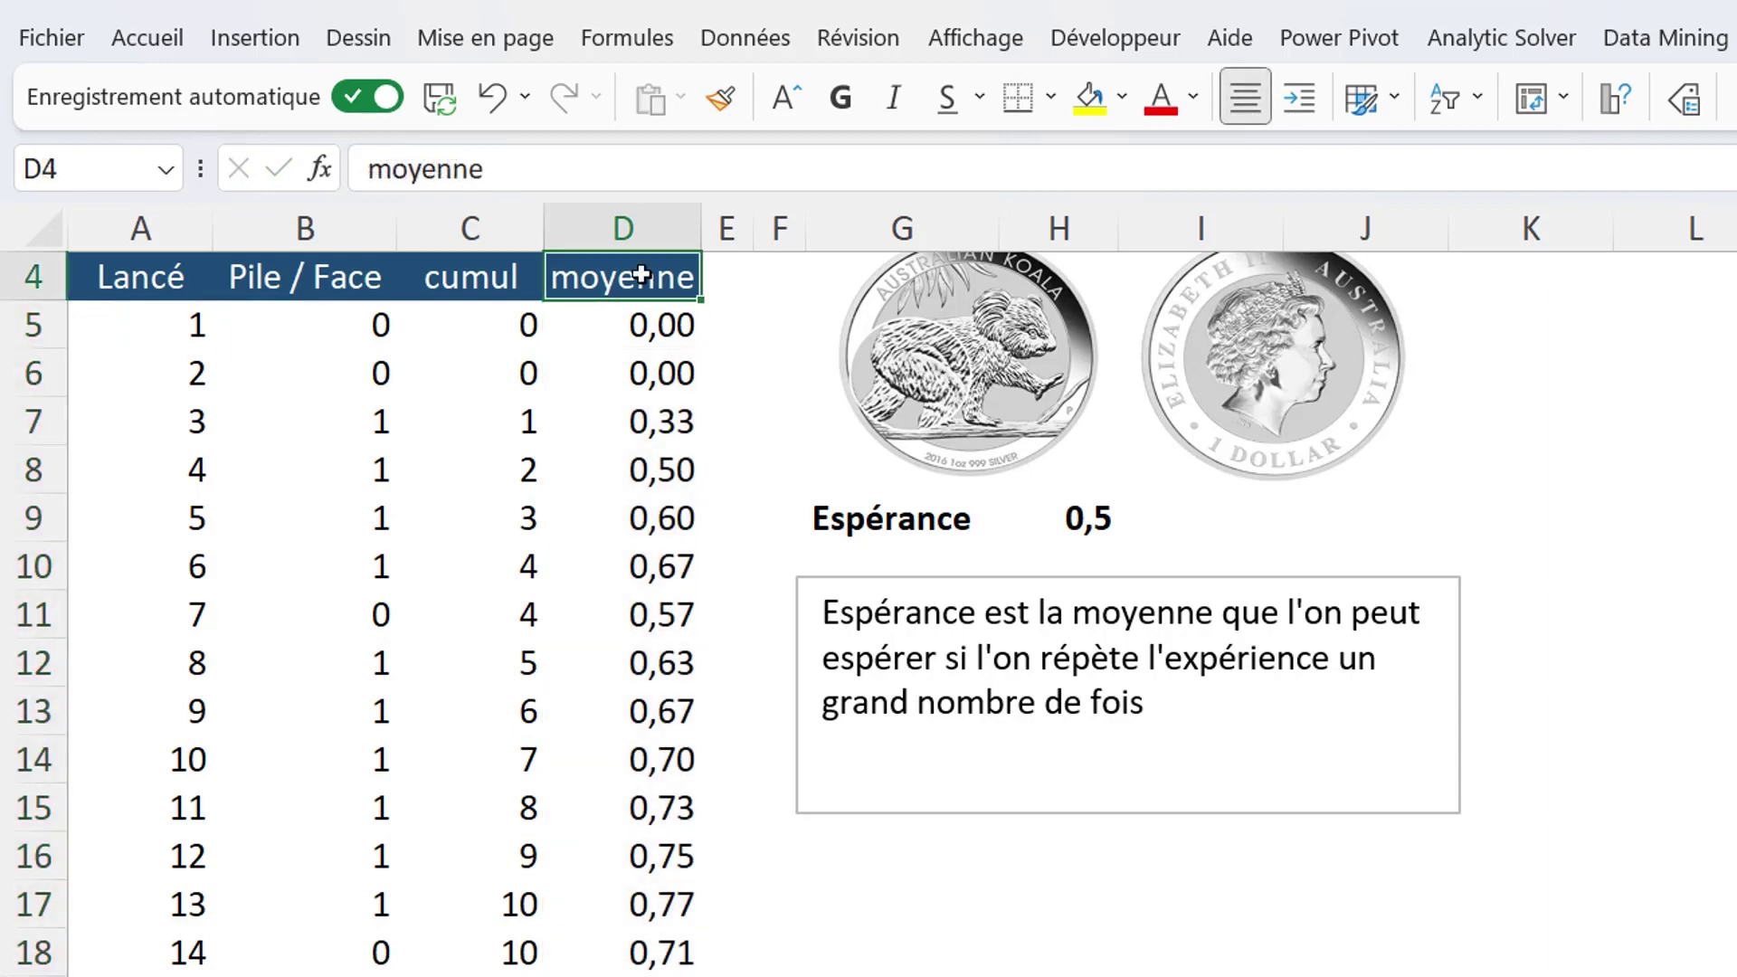
pyautogui.hotkey('ctrl', 'shift', 'Down')
# Insert a recommended Courbe line chart of the moyenne running averages
pyautogui.click(272, 41)
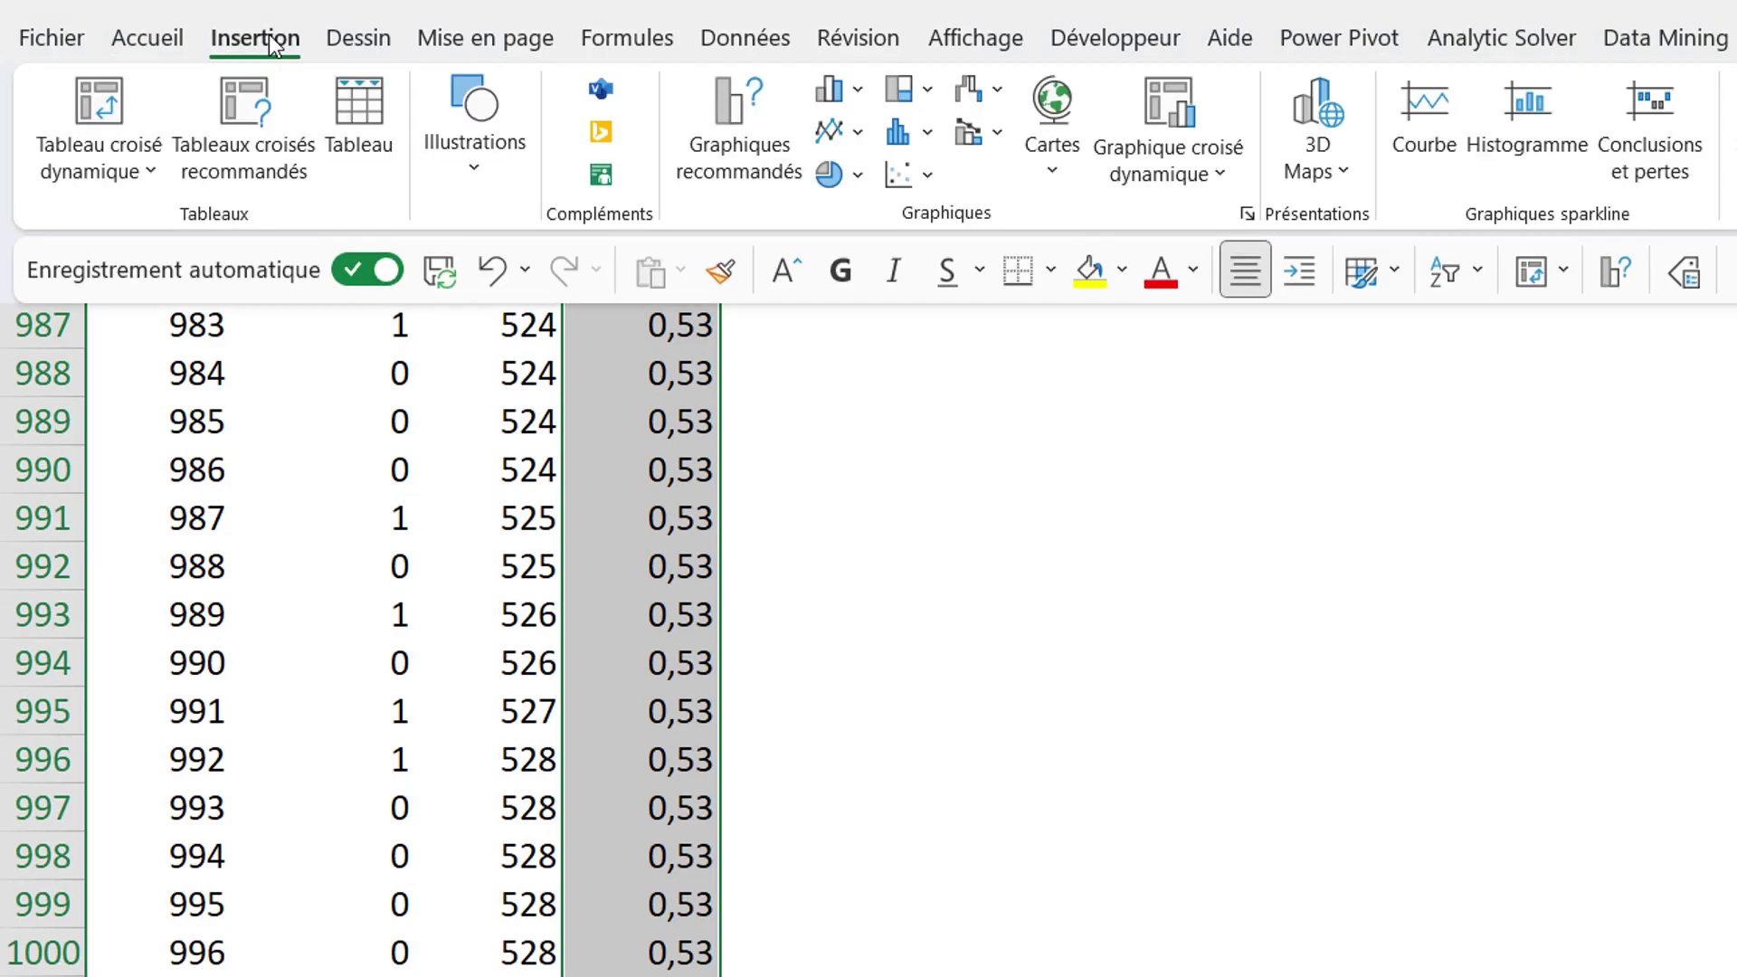
pyautogui.click(744, 130)
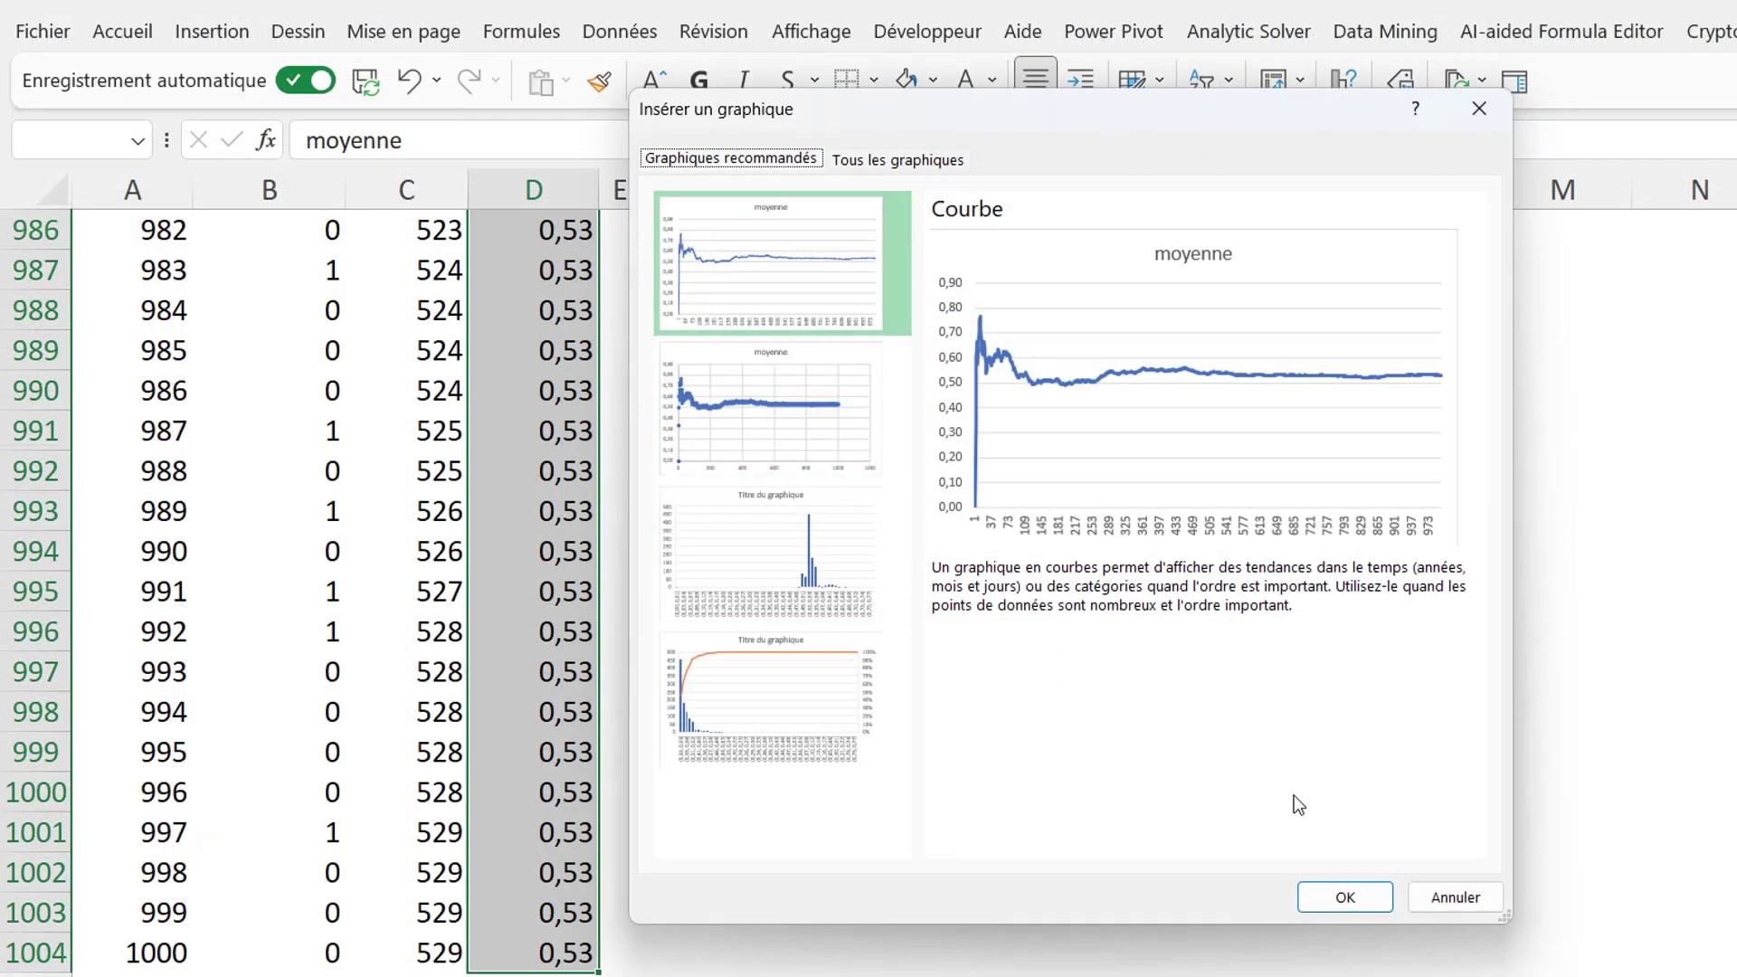
pyautogui.click(1345, 898)
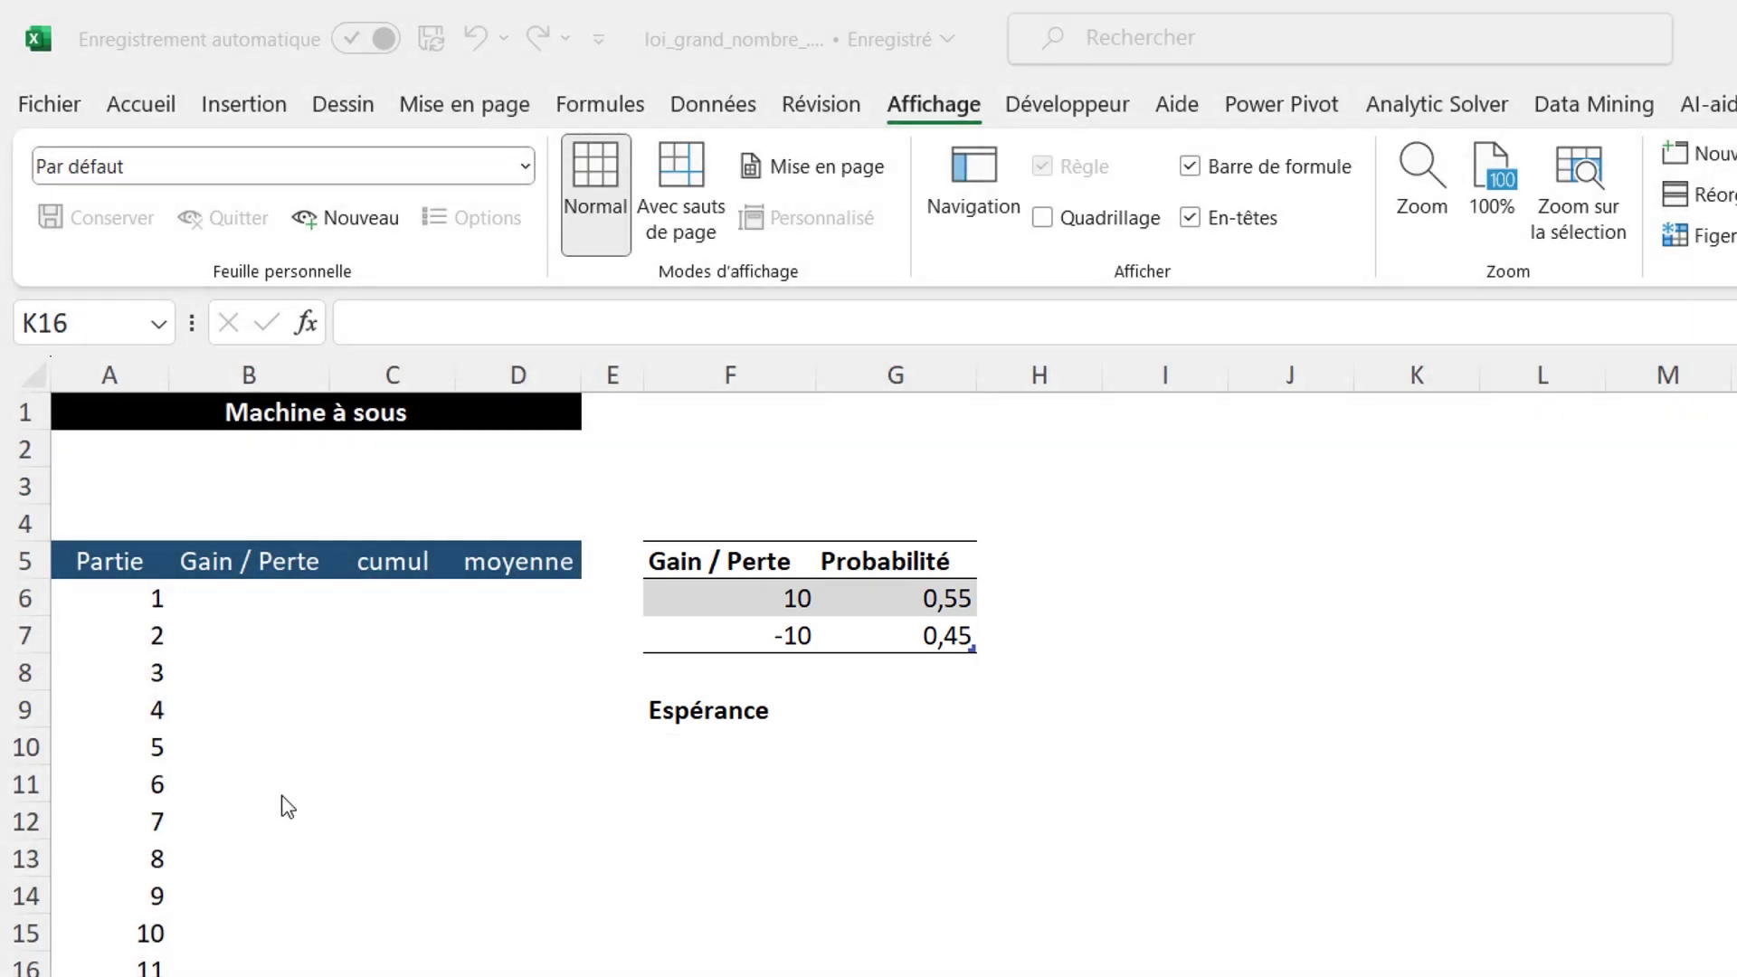
# Enter =SOMMEPROD of the Gain / Perte and Probabilité values in G9, giving 1
pyautogui.click(918, 716)
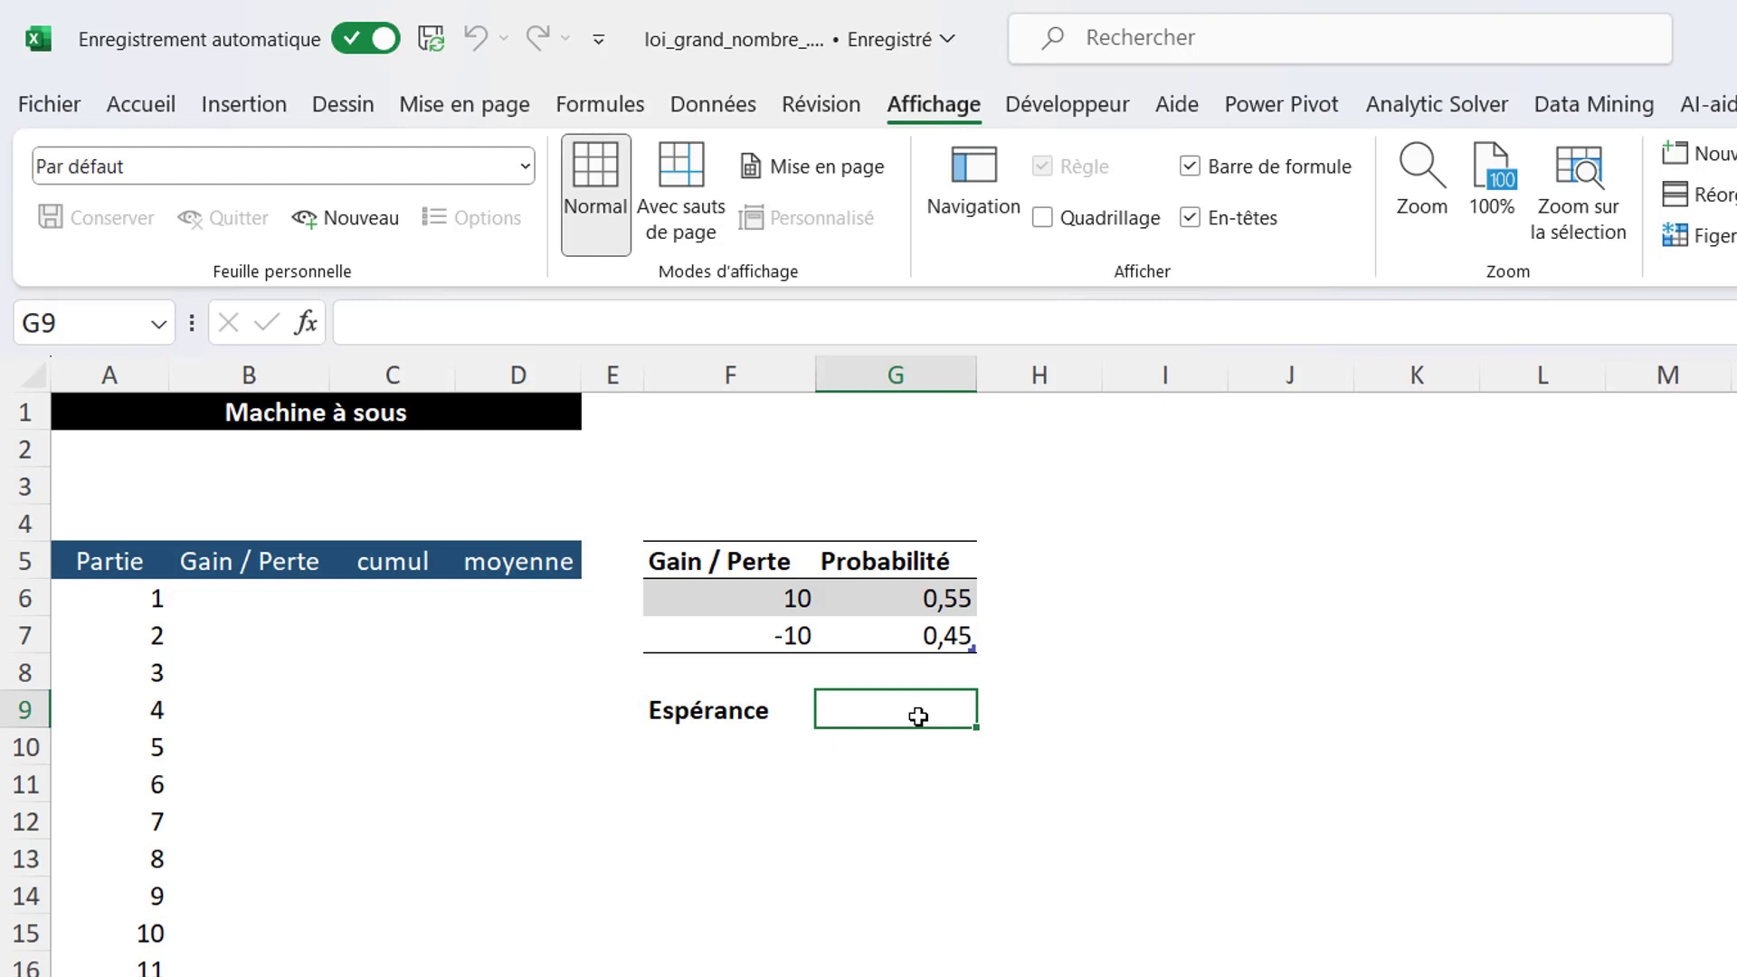
pyautogui.write('=SOMMEPROD(')
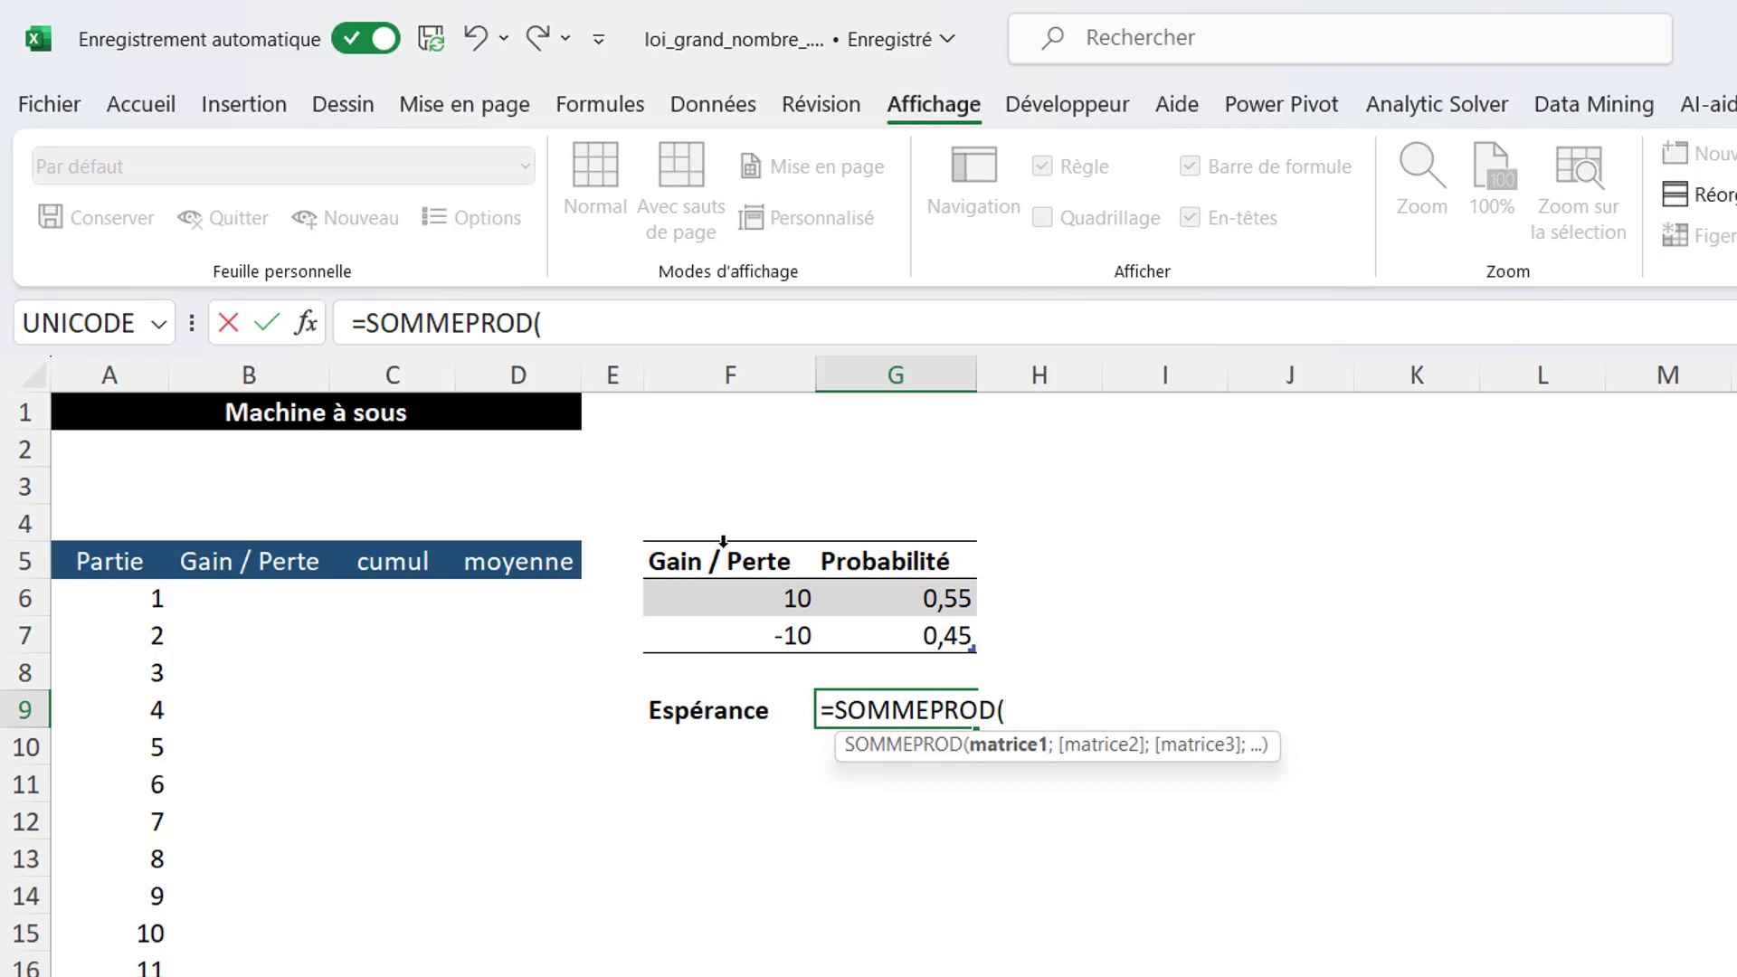
pyautogui.click(723, 541)
pyautogui.write(';')
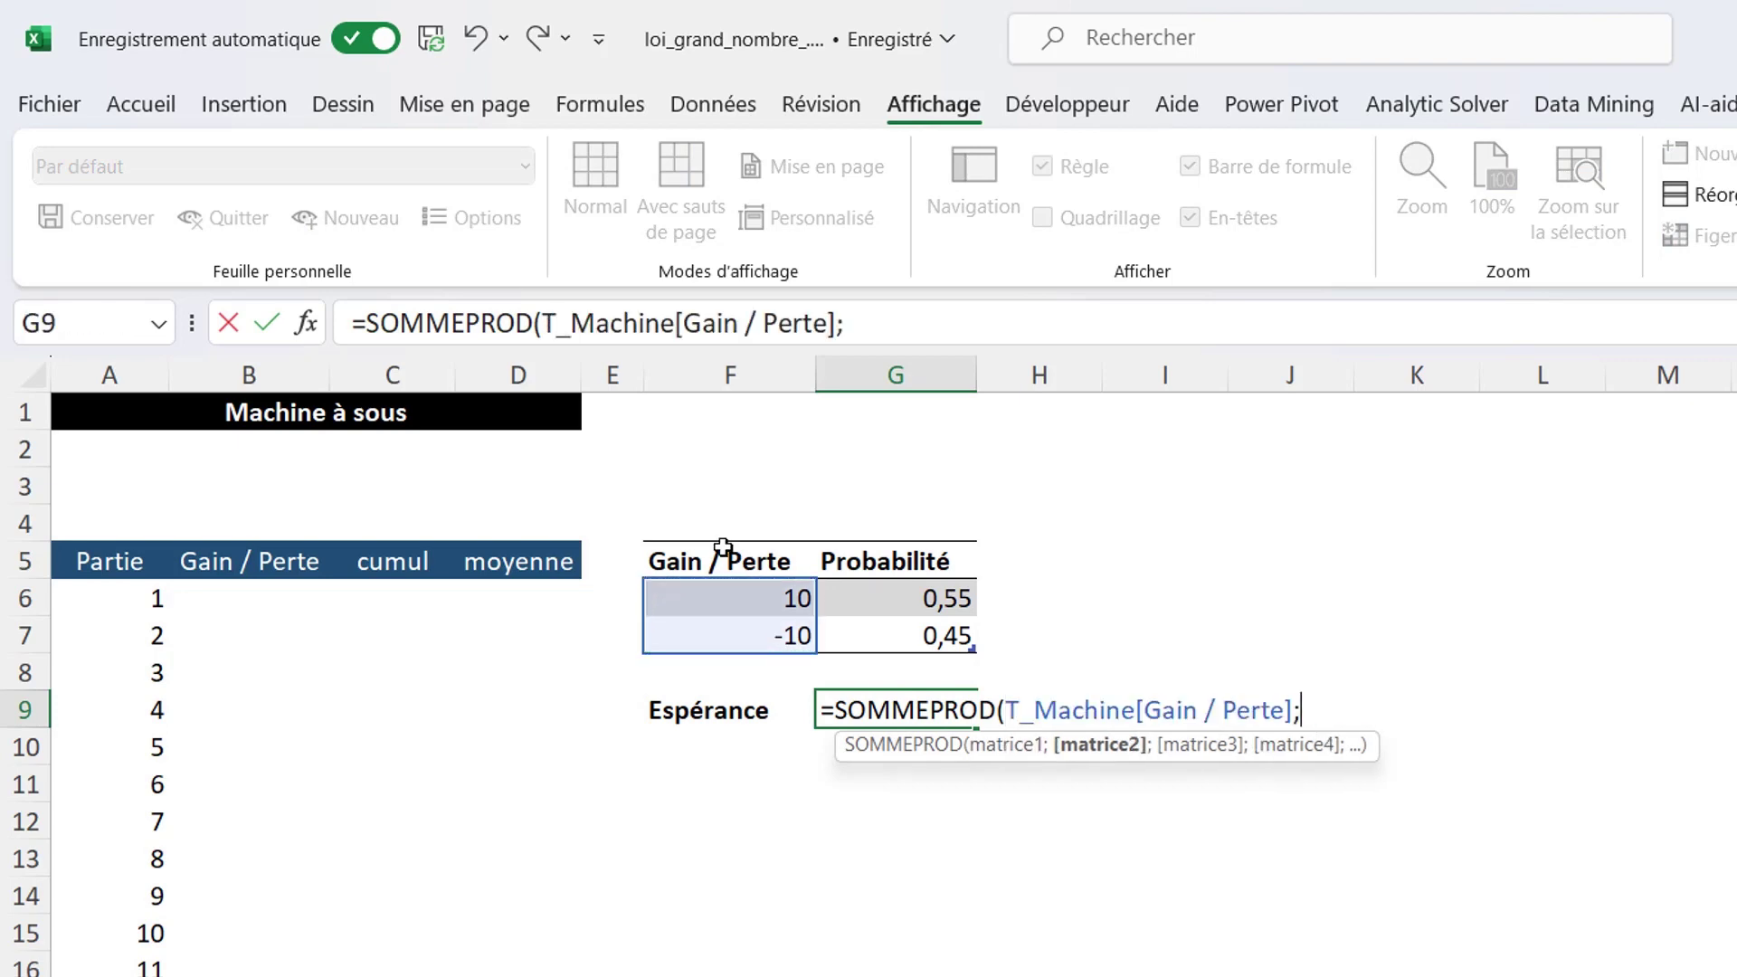
pyautogui.click(867, 543)
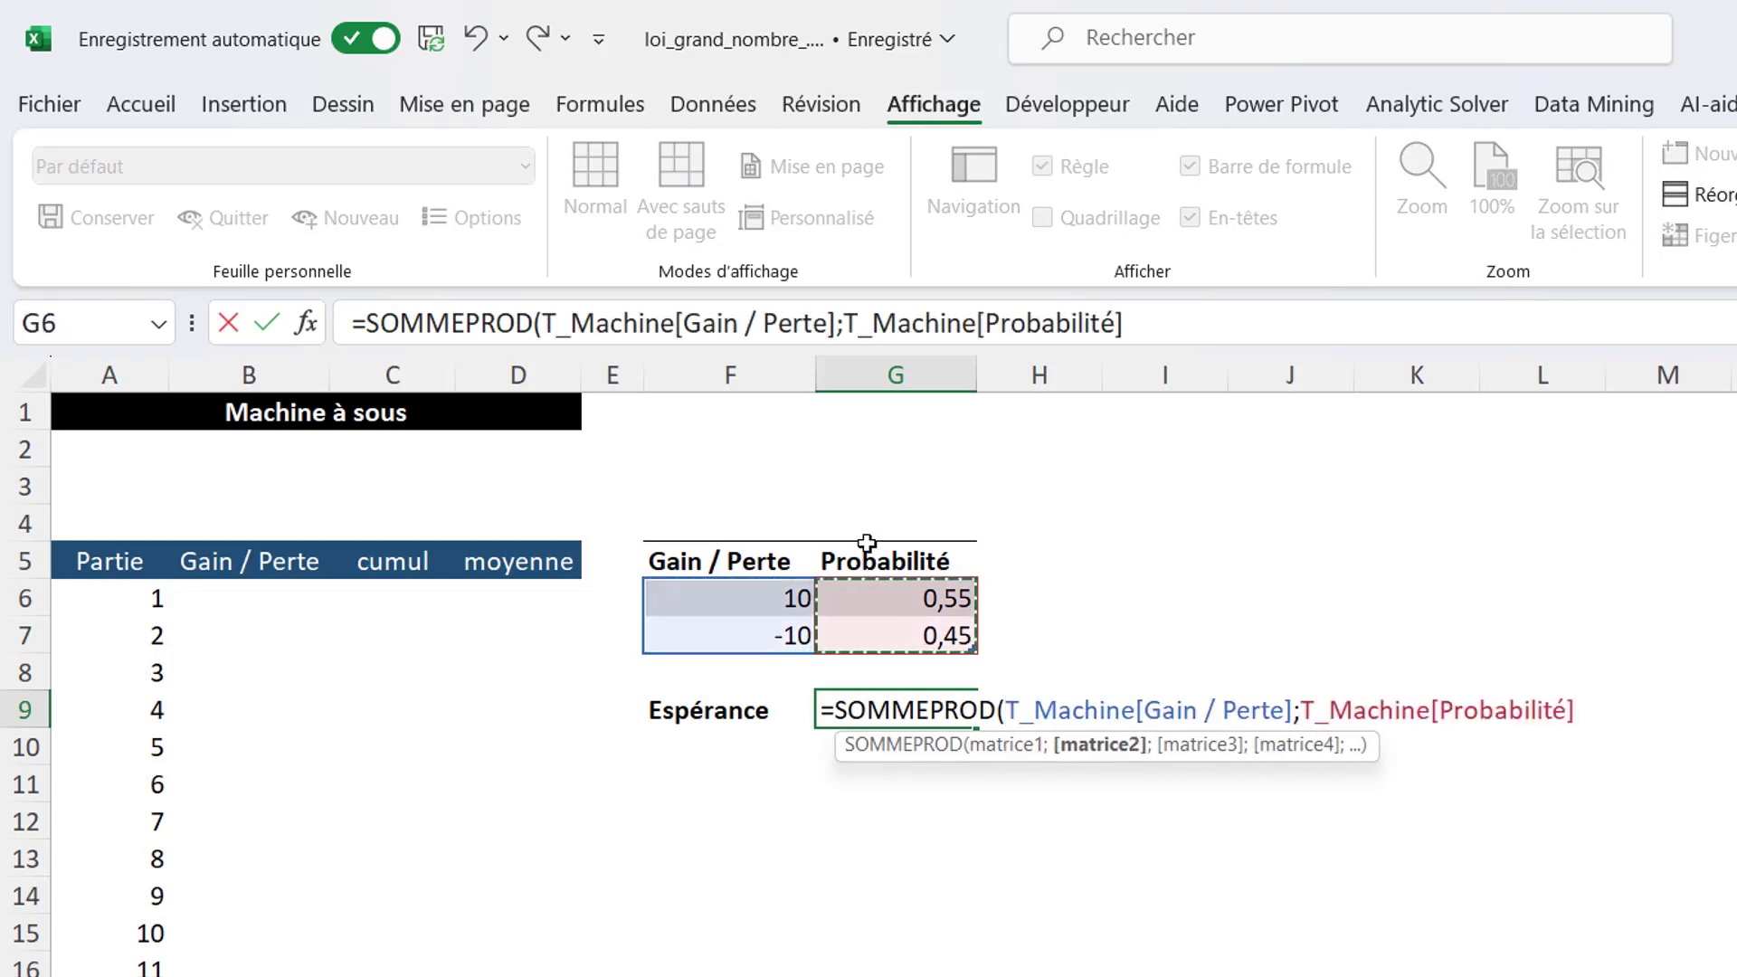
pyautogui.write(')')
pyautogui.press('Return')
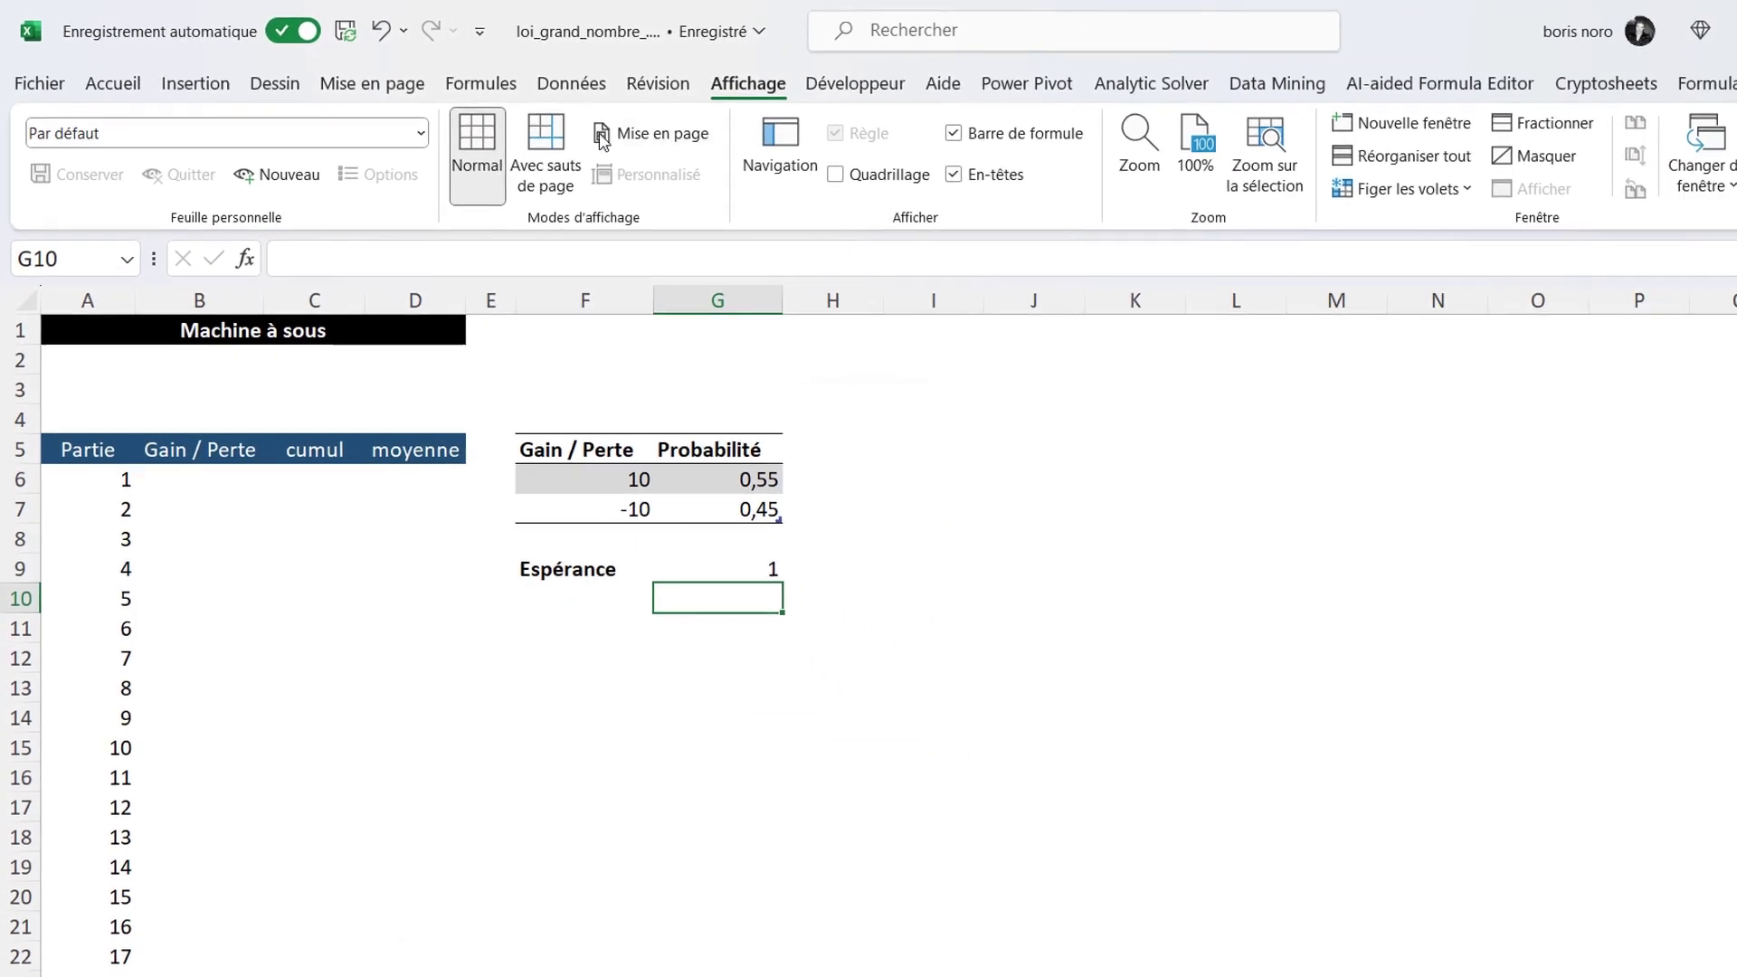
# Start Random Number Generation with 1 variable and 1000 samples
pyautogui.click(571, 83)
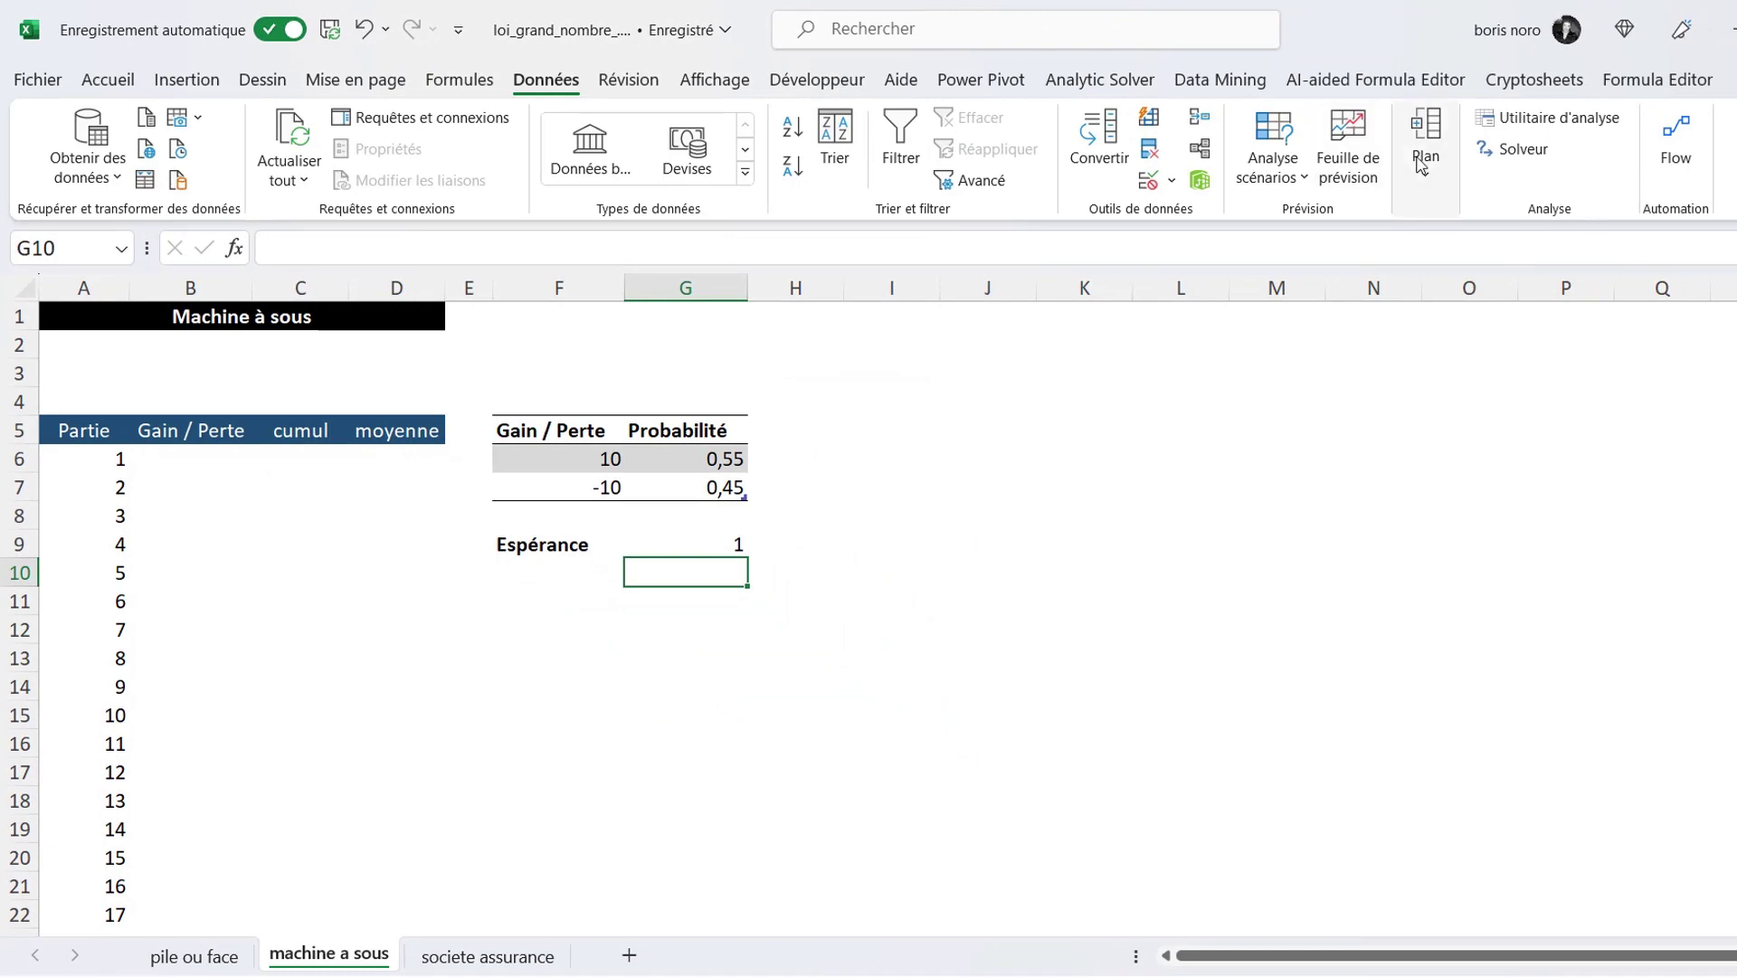
pyautogui.click(1493, 126)
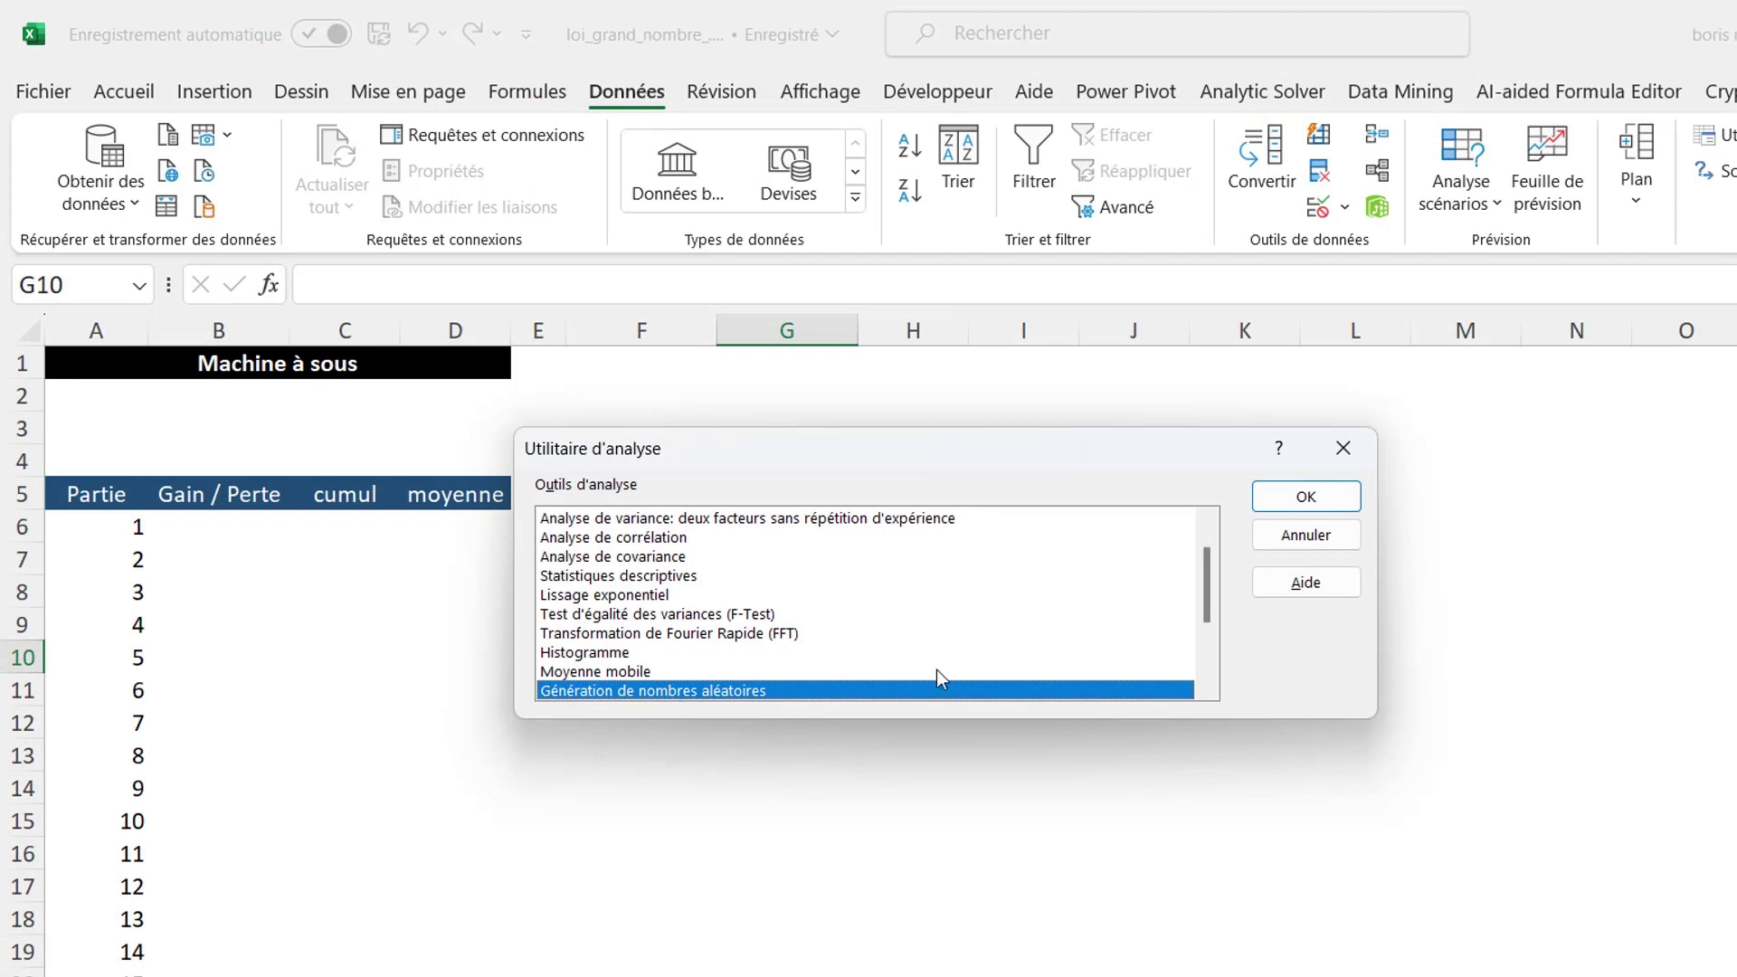
pyautogui.click(1283, 497)
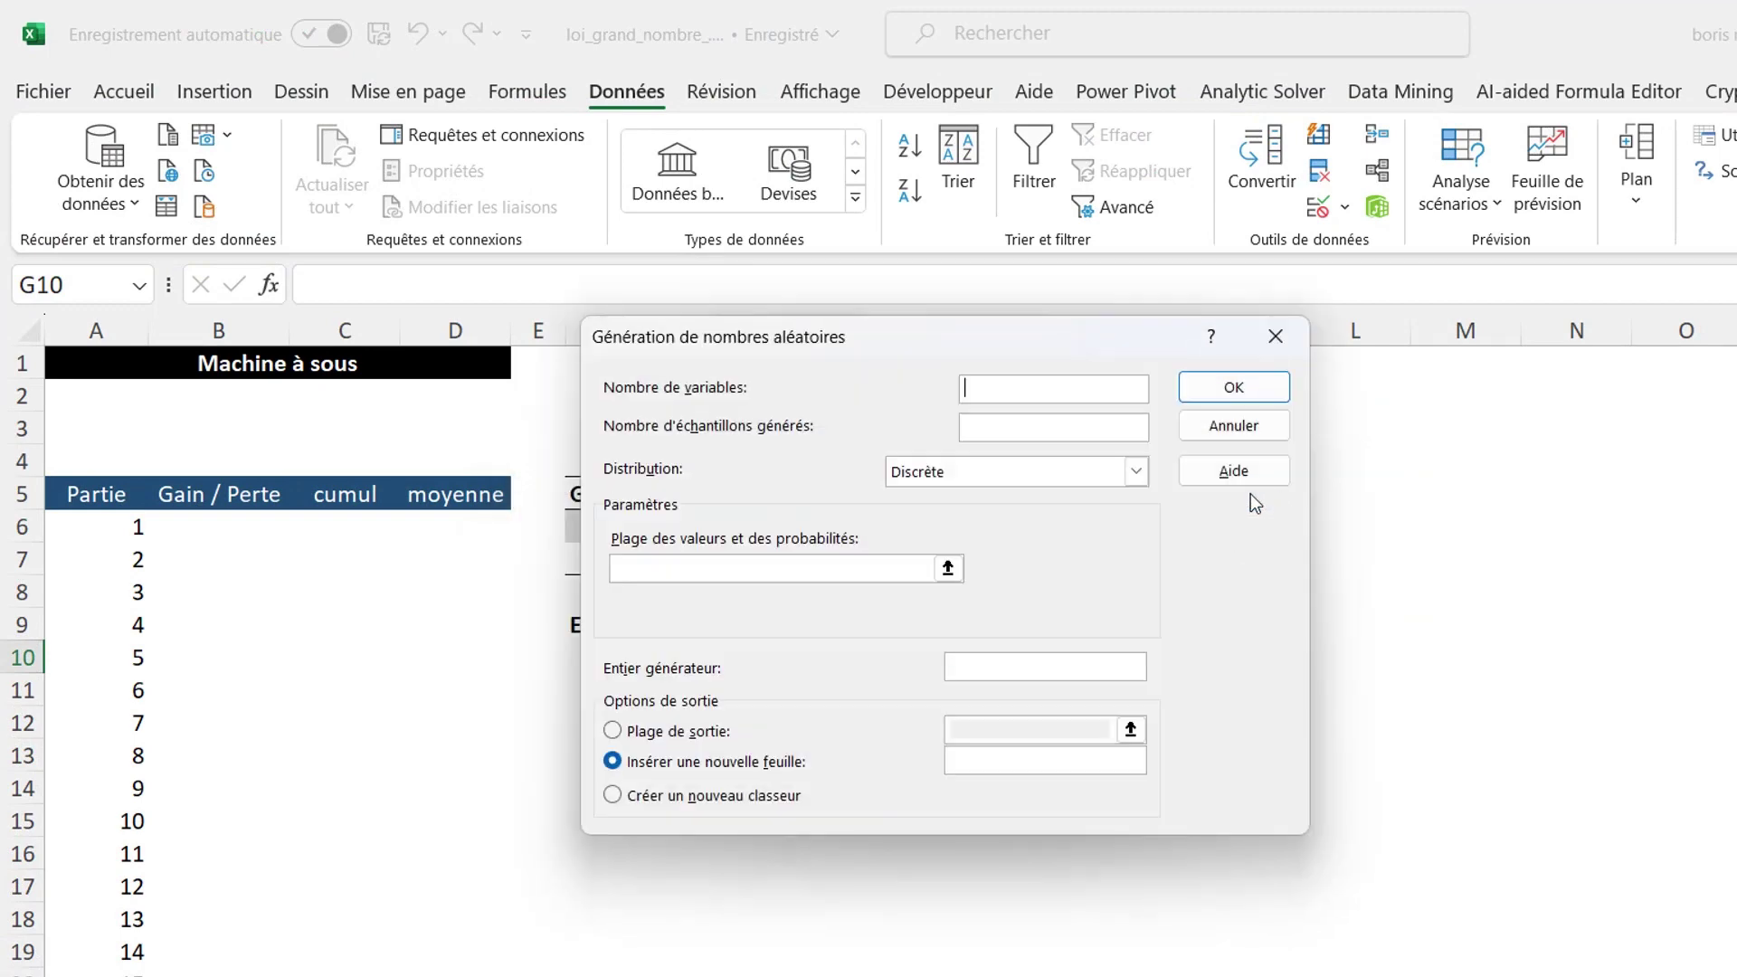
pyautogui.click(999, 389)
pyautogui.write('1')
pyautogui.click(993, 429)
pyautogui.write('1000')
# Use discrete values/probabilities $F$6:$G$7, output to $B$6, and generate the draws
pyautogui.click(948, 570)
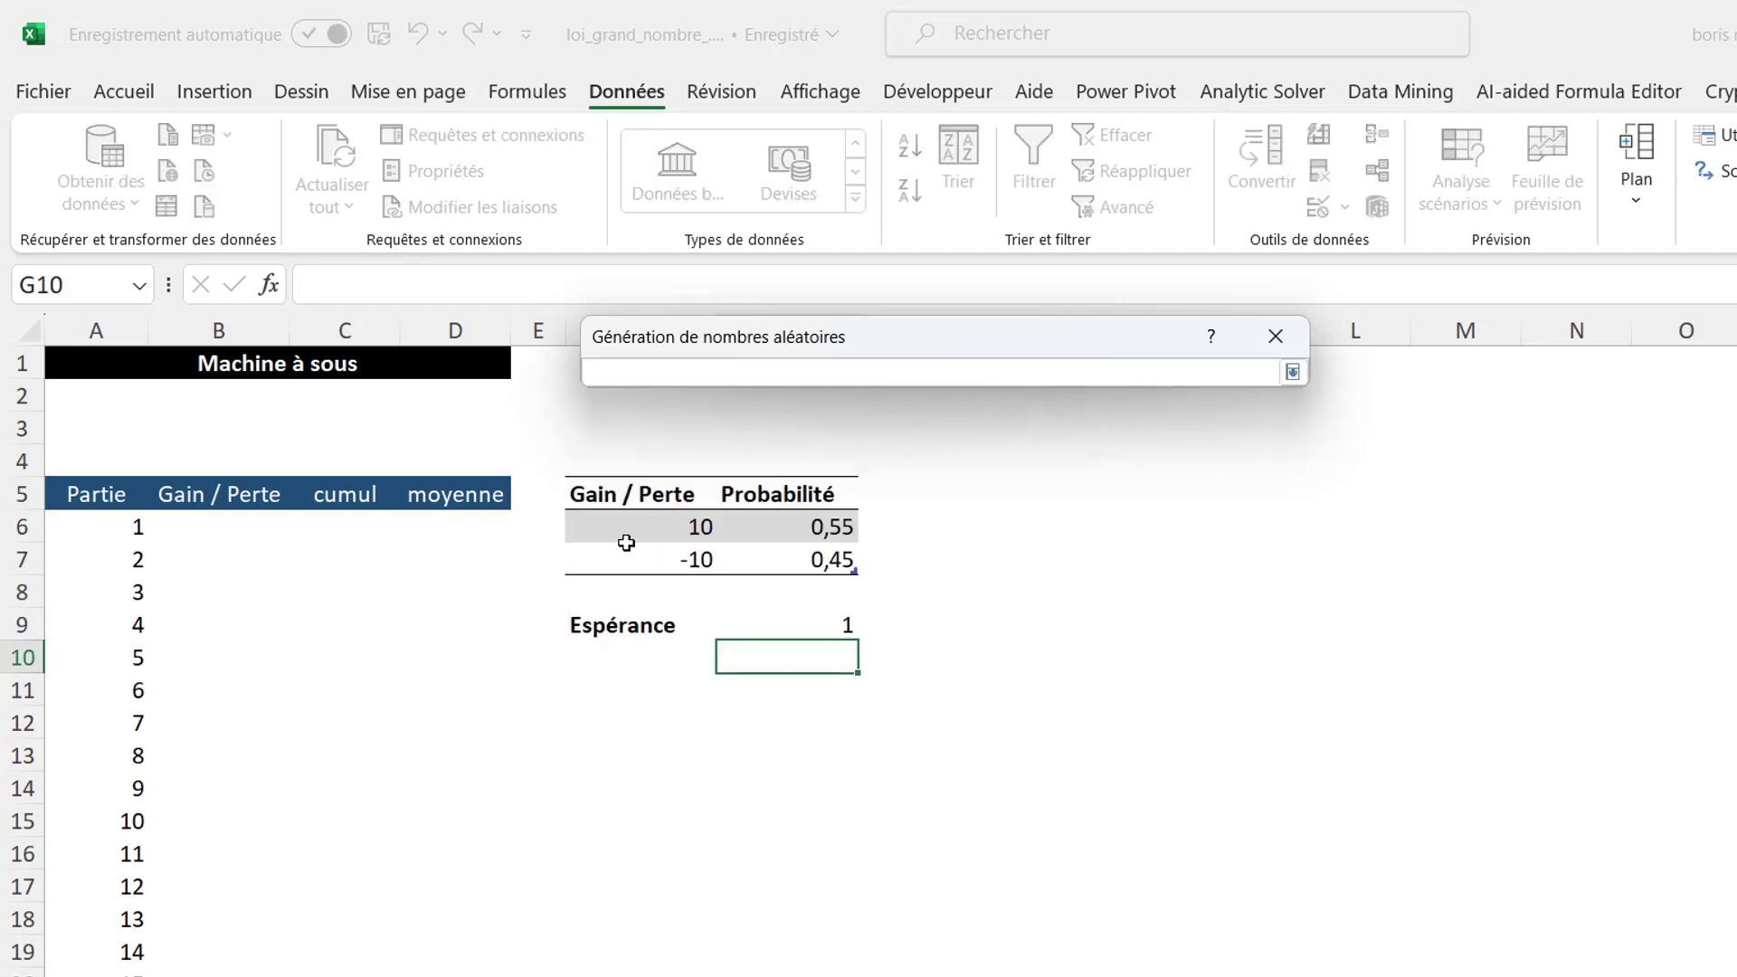
pyautogui.moveTo(626, 533); pyautogui.dragTo(751, 552)
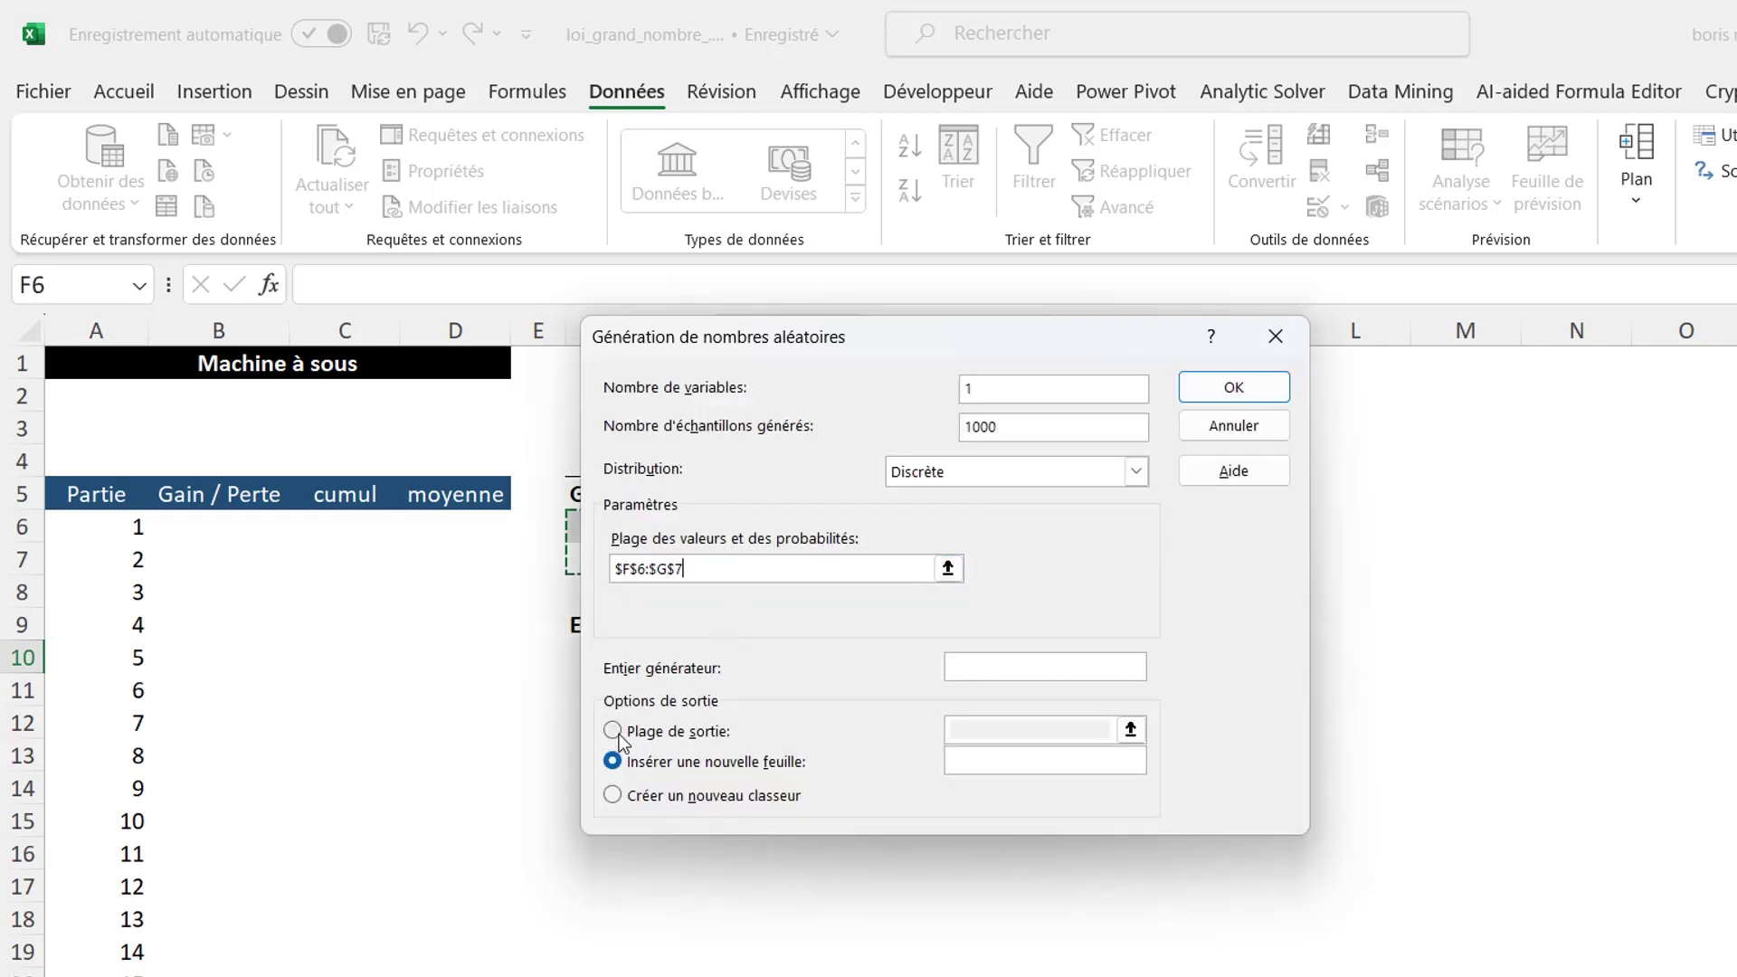
pyautogui.click(613, 731)
pyautogui.click(1123, 723)
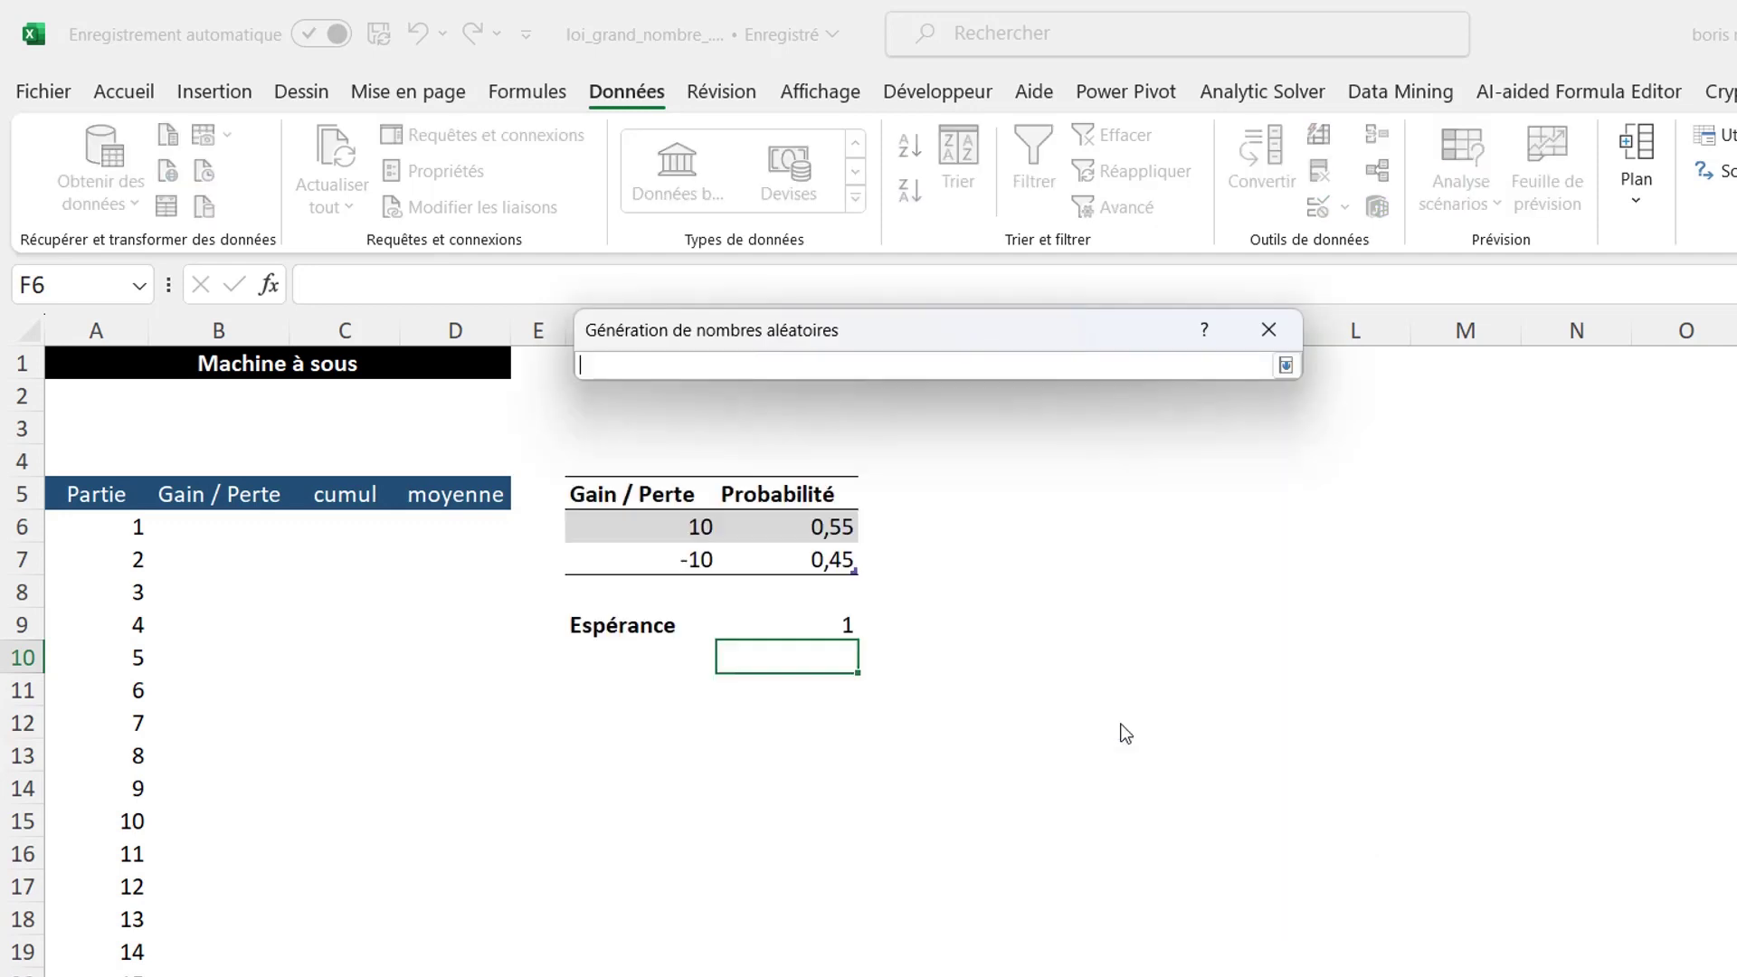
pyautogui.click(208, 529)
pyautogui.press('Return')
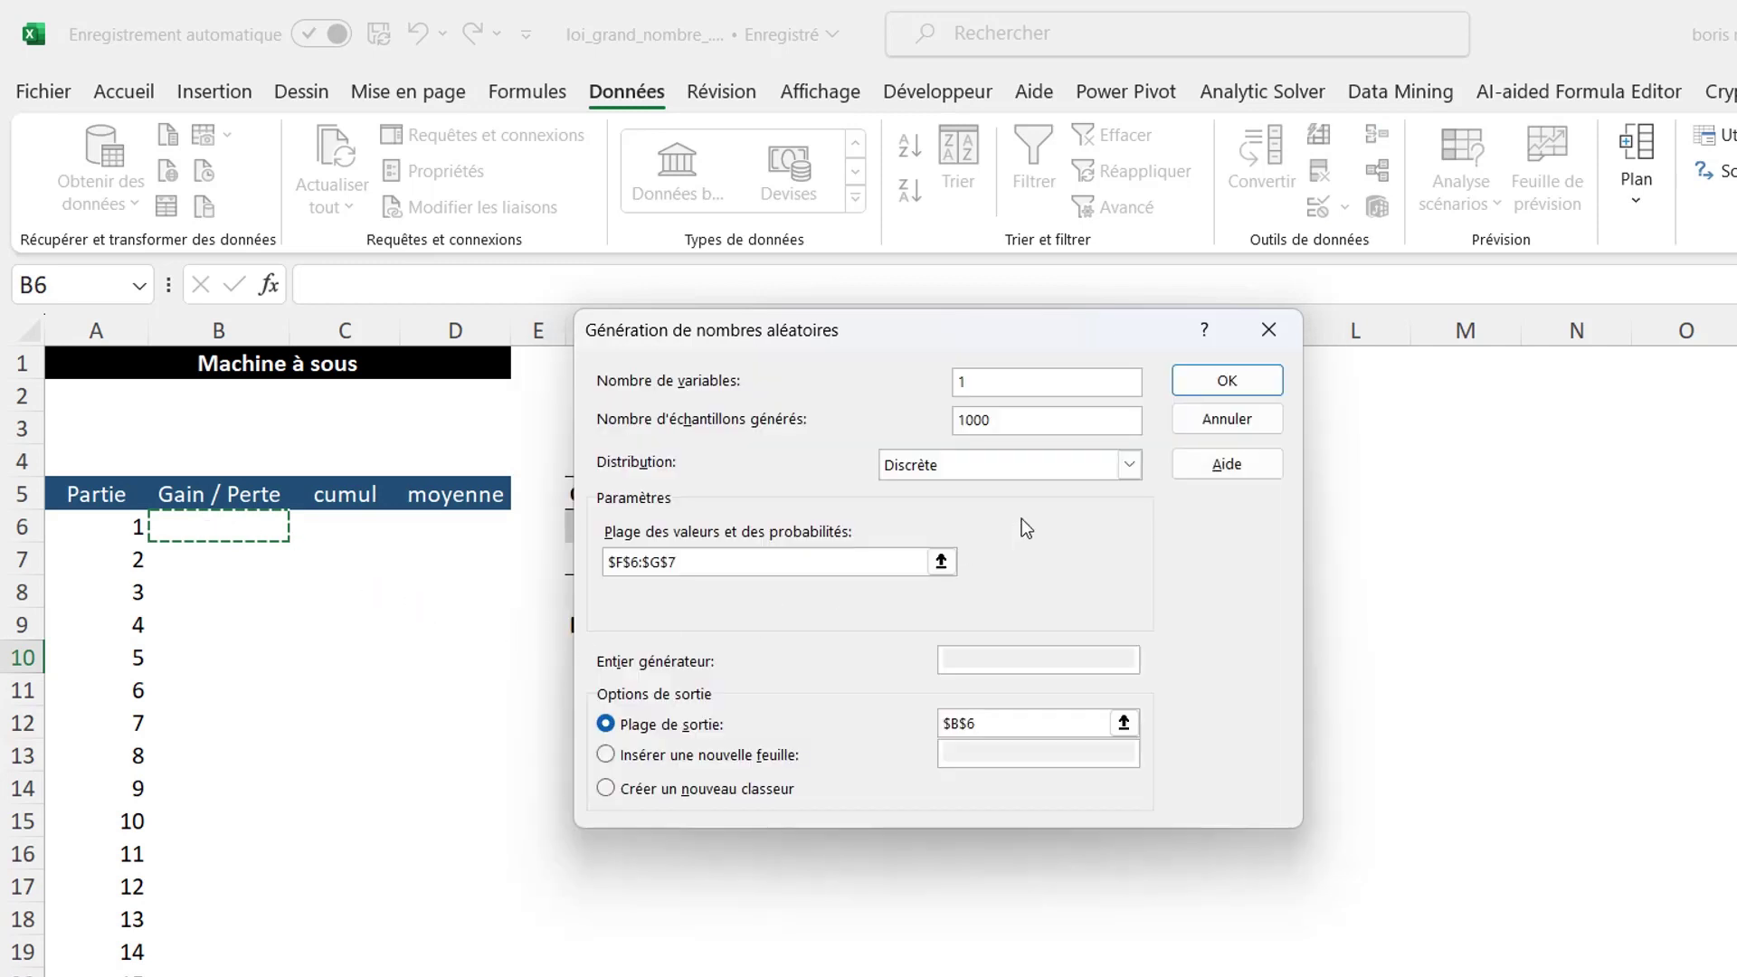
pyautogui.click(1207, 384)
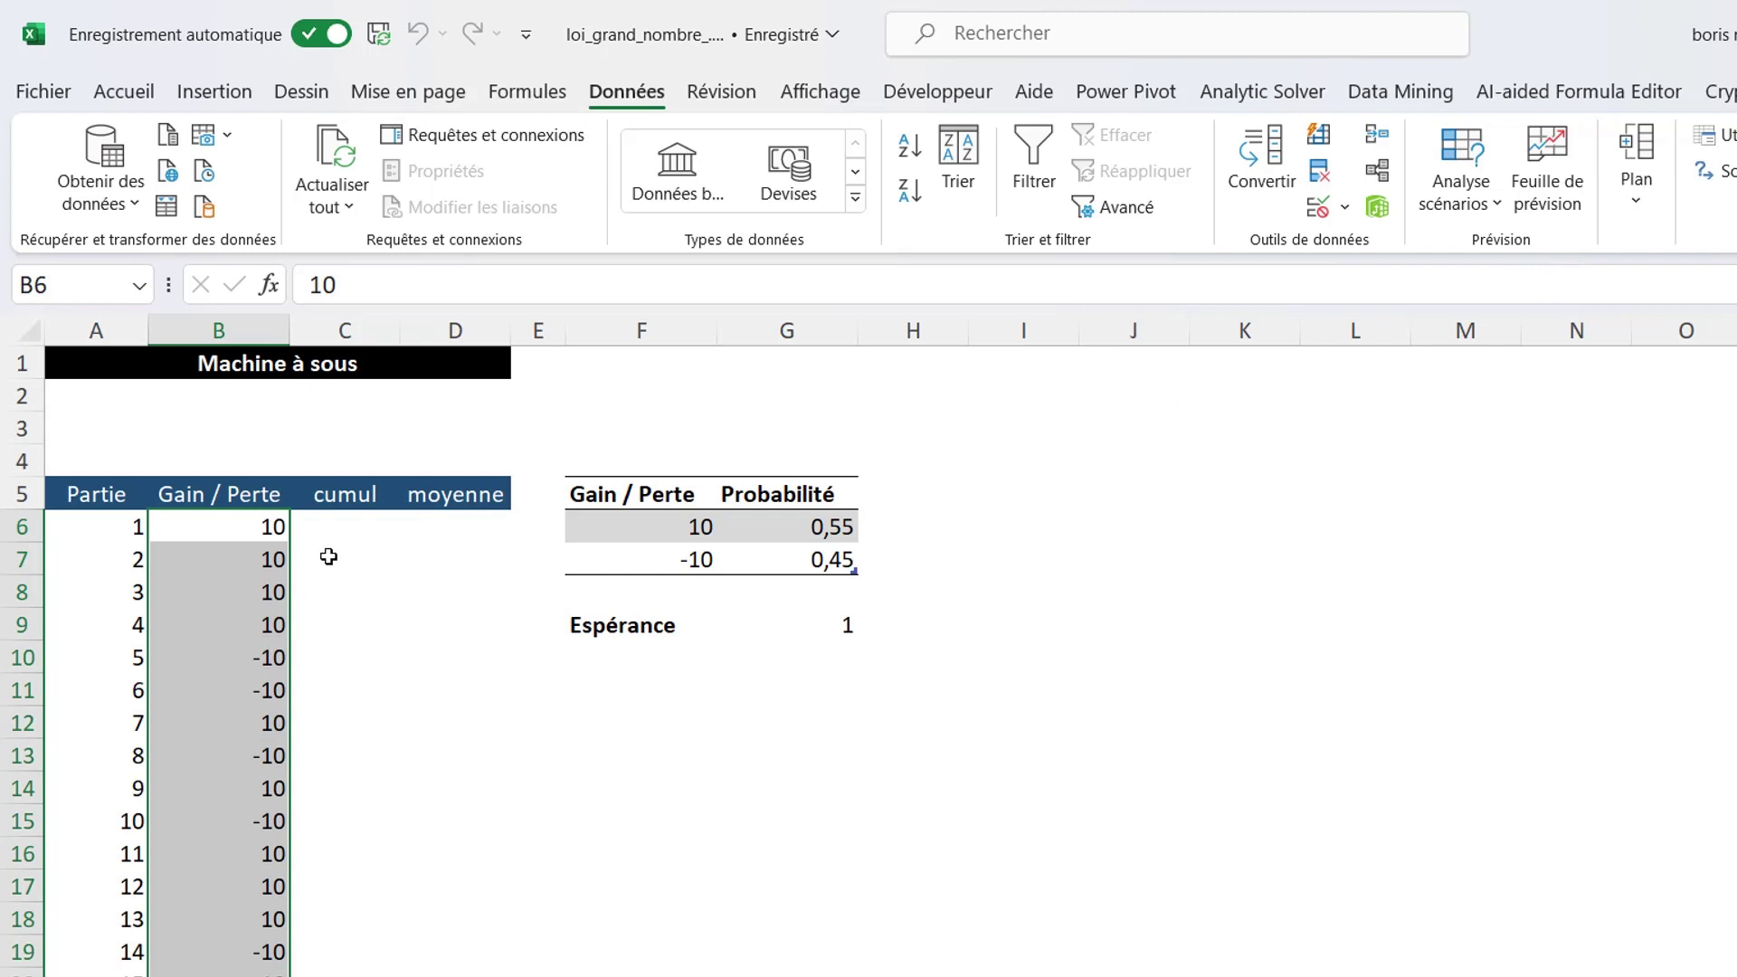
# Enter =SOMME(B$6:B6) in C6 and fill it down the whole cumul column
pyautogui.click(341, 526)
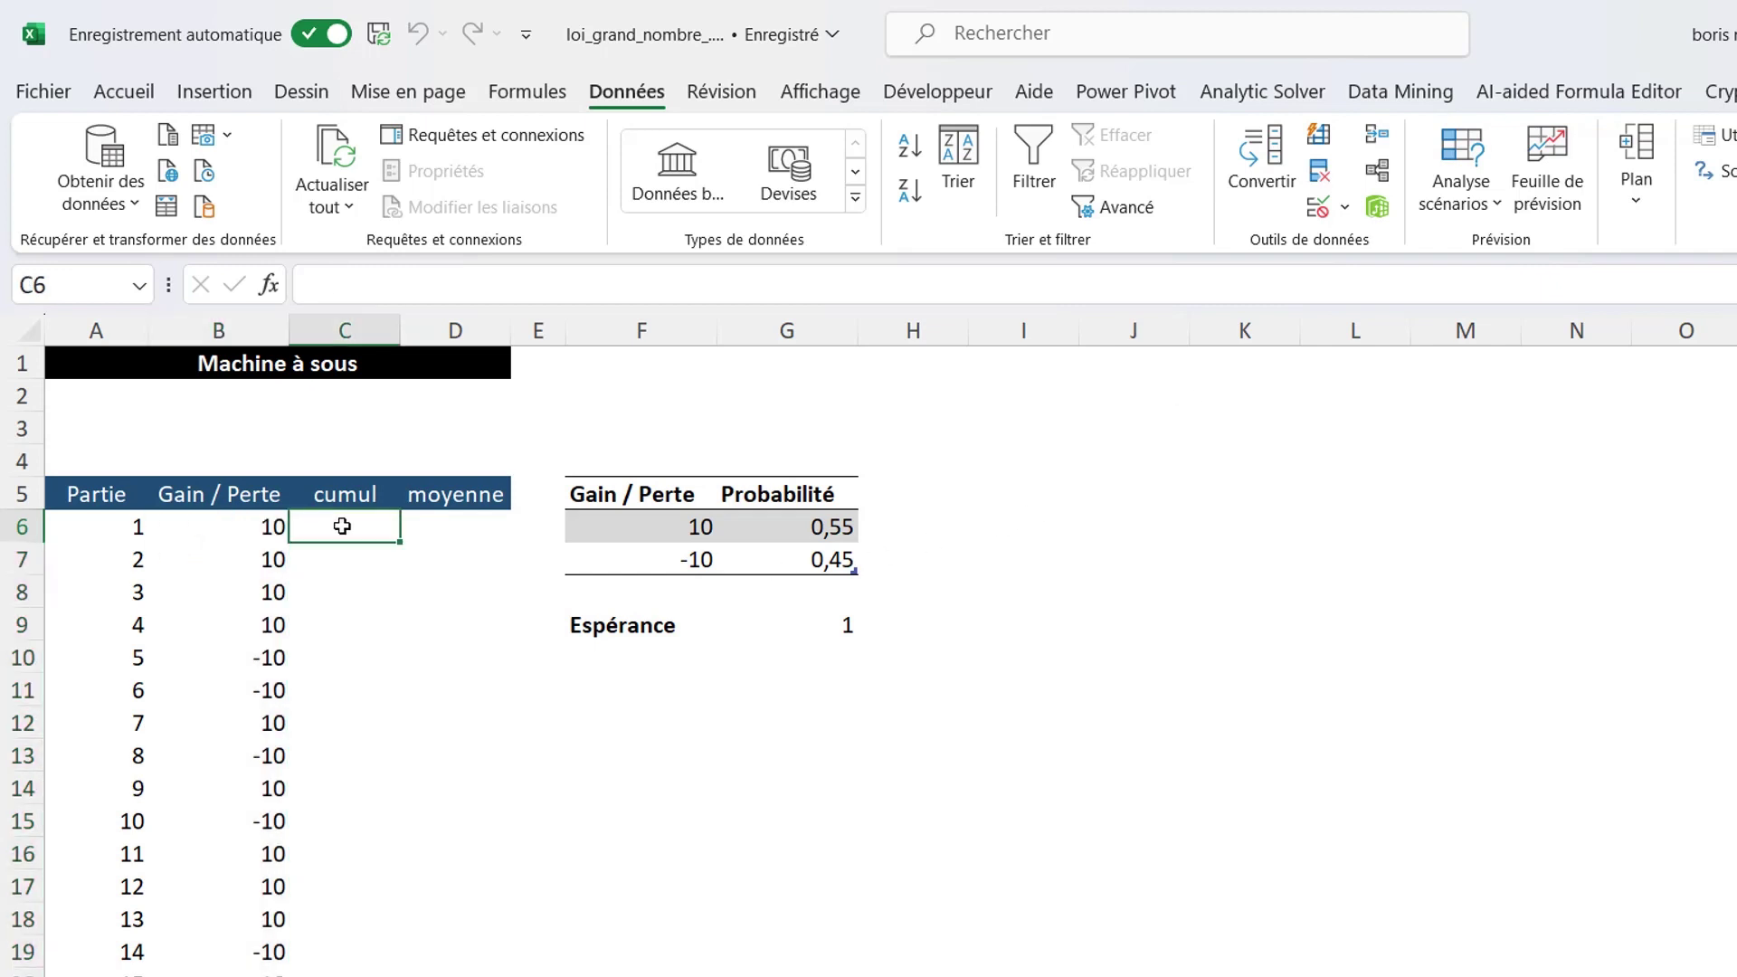
pyautogui.write('=somme(')
pyautogui.click(226, 528)
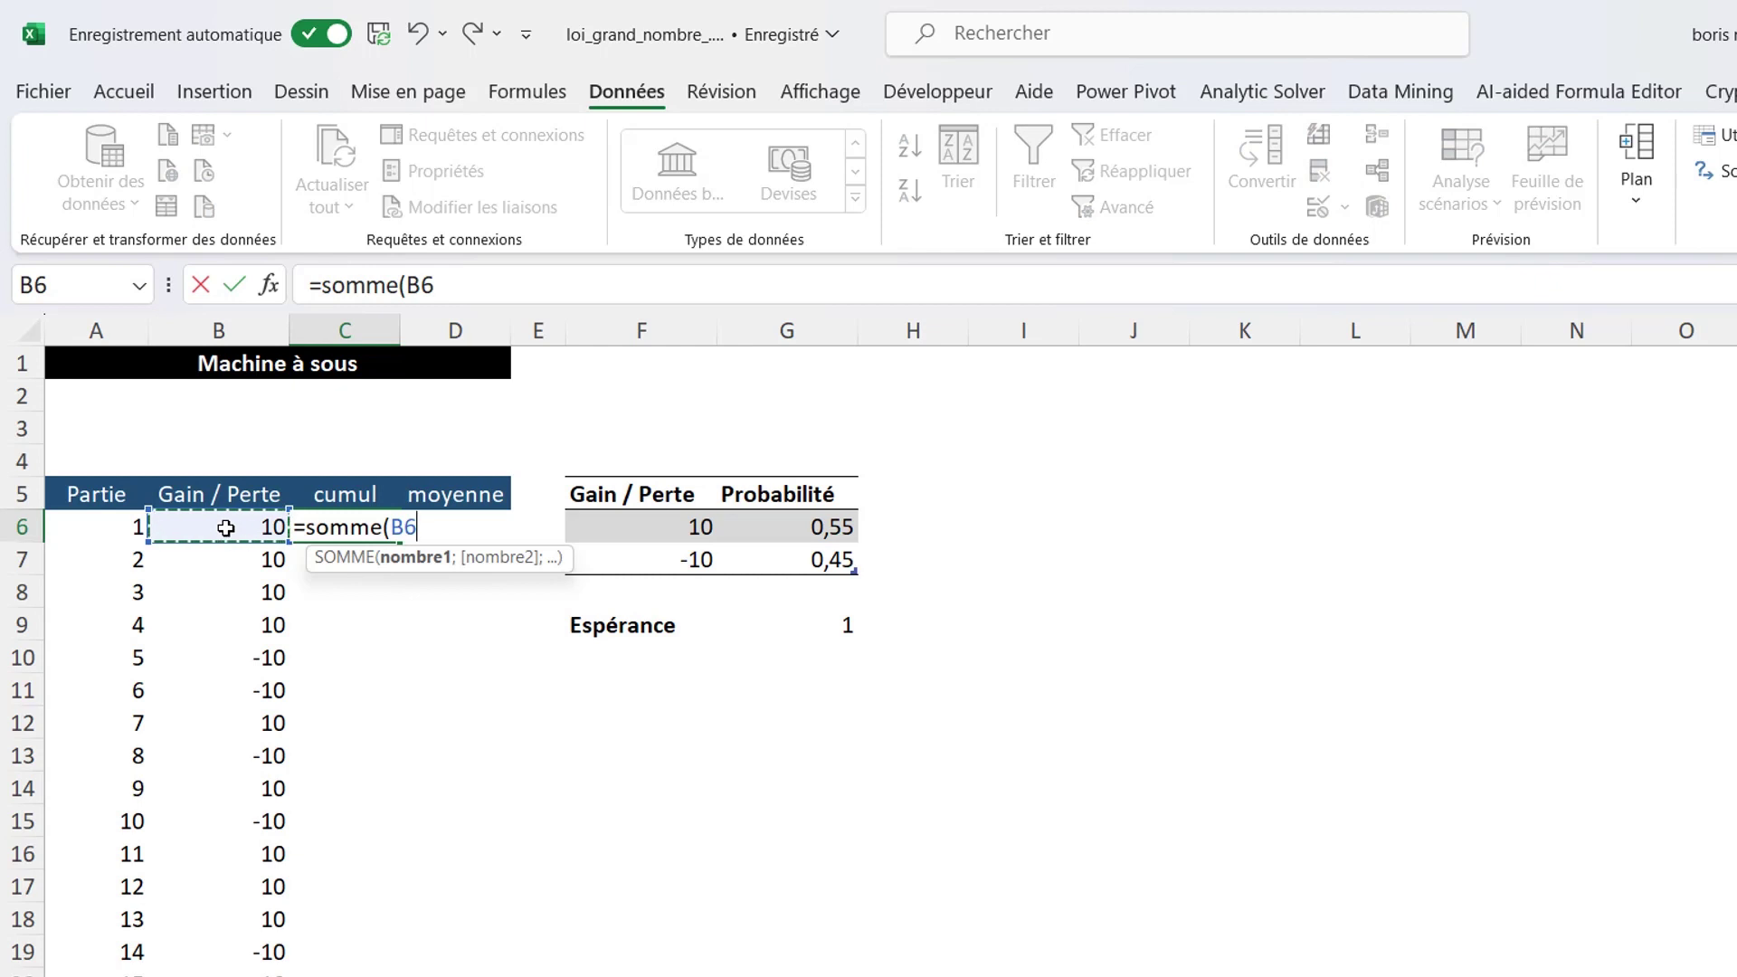
pyautogui.click(423, 288)
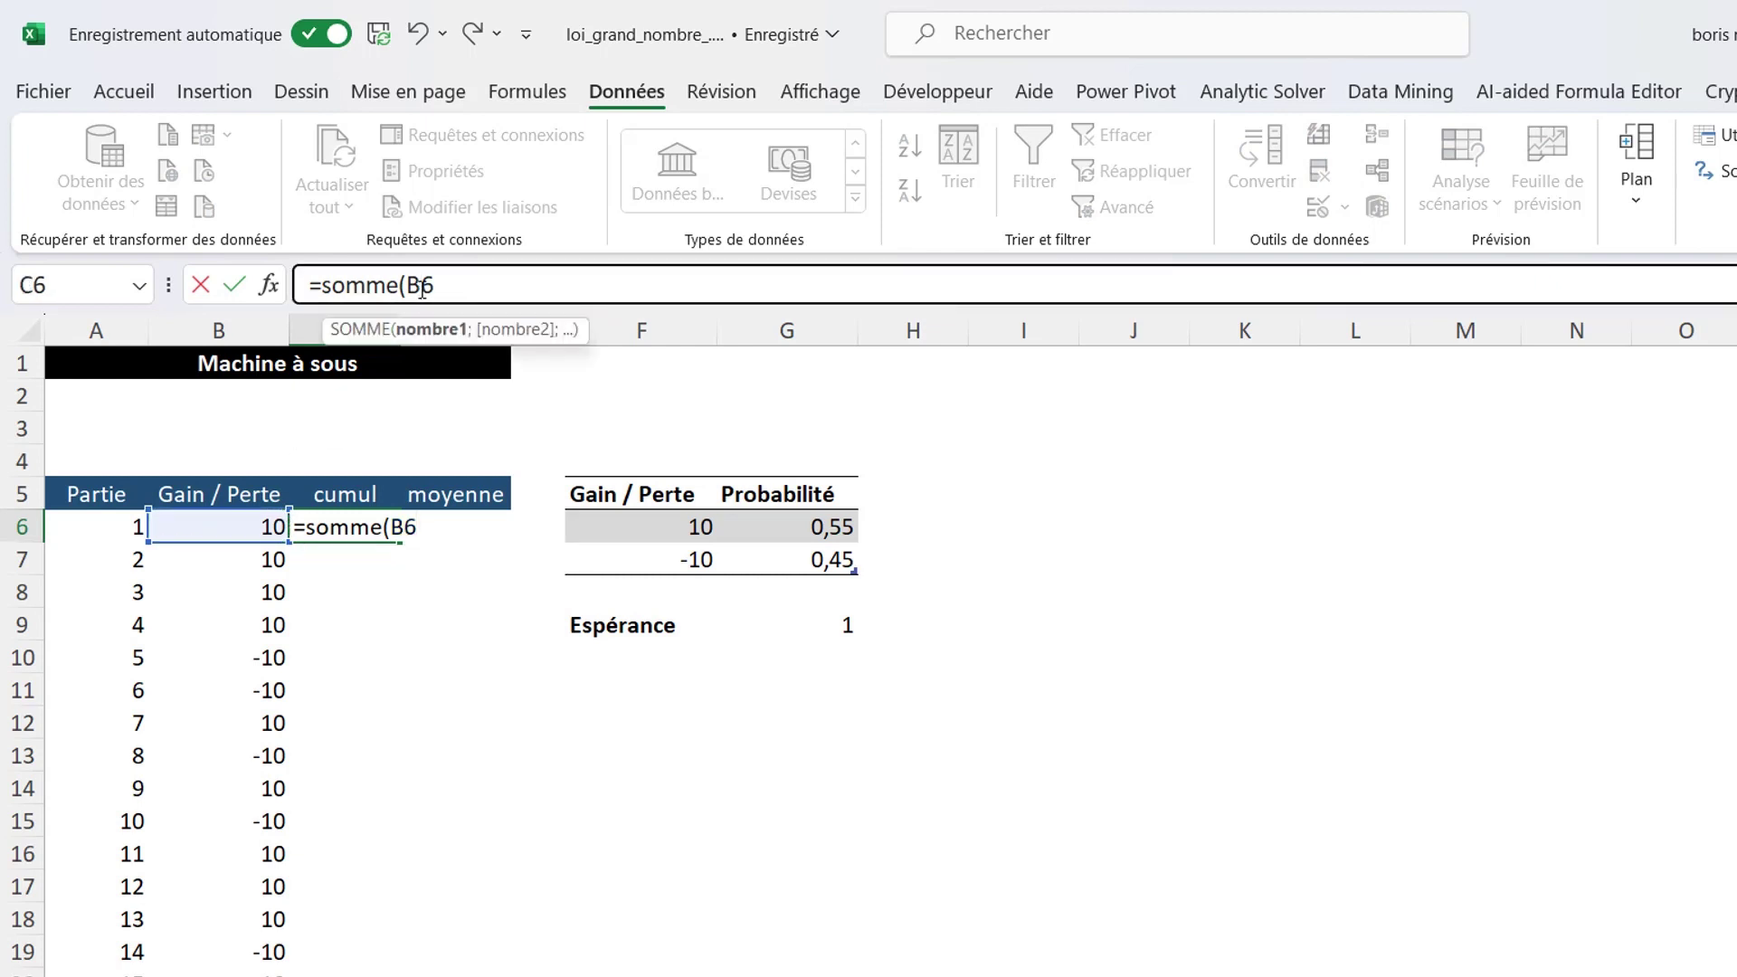
pyautogui.write('$')
pyautogui.press('Right')
pyautogui.write(':')
pyautogui.click(220, 527)
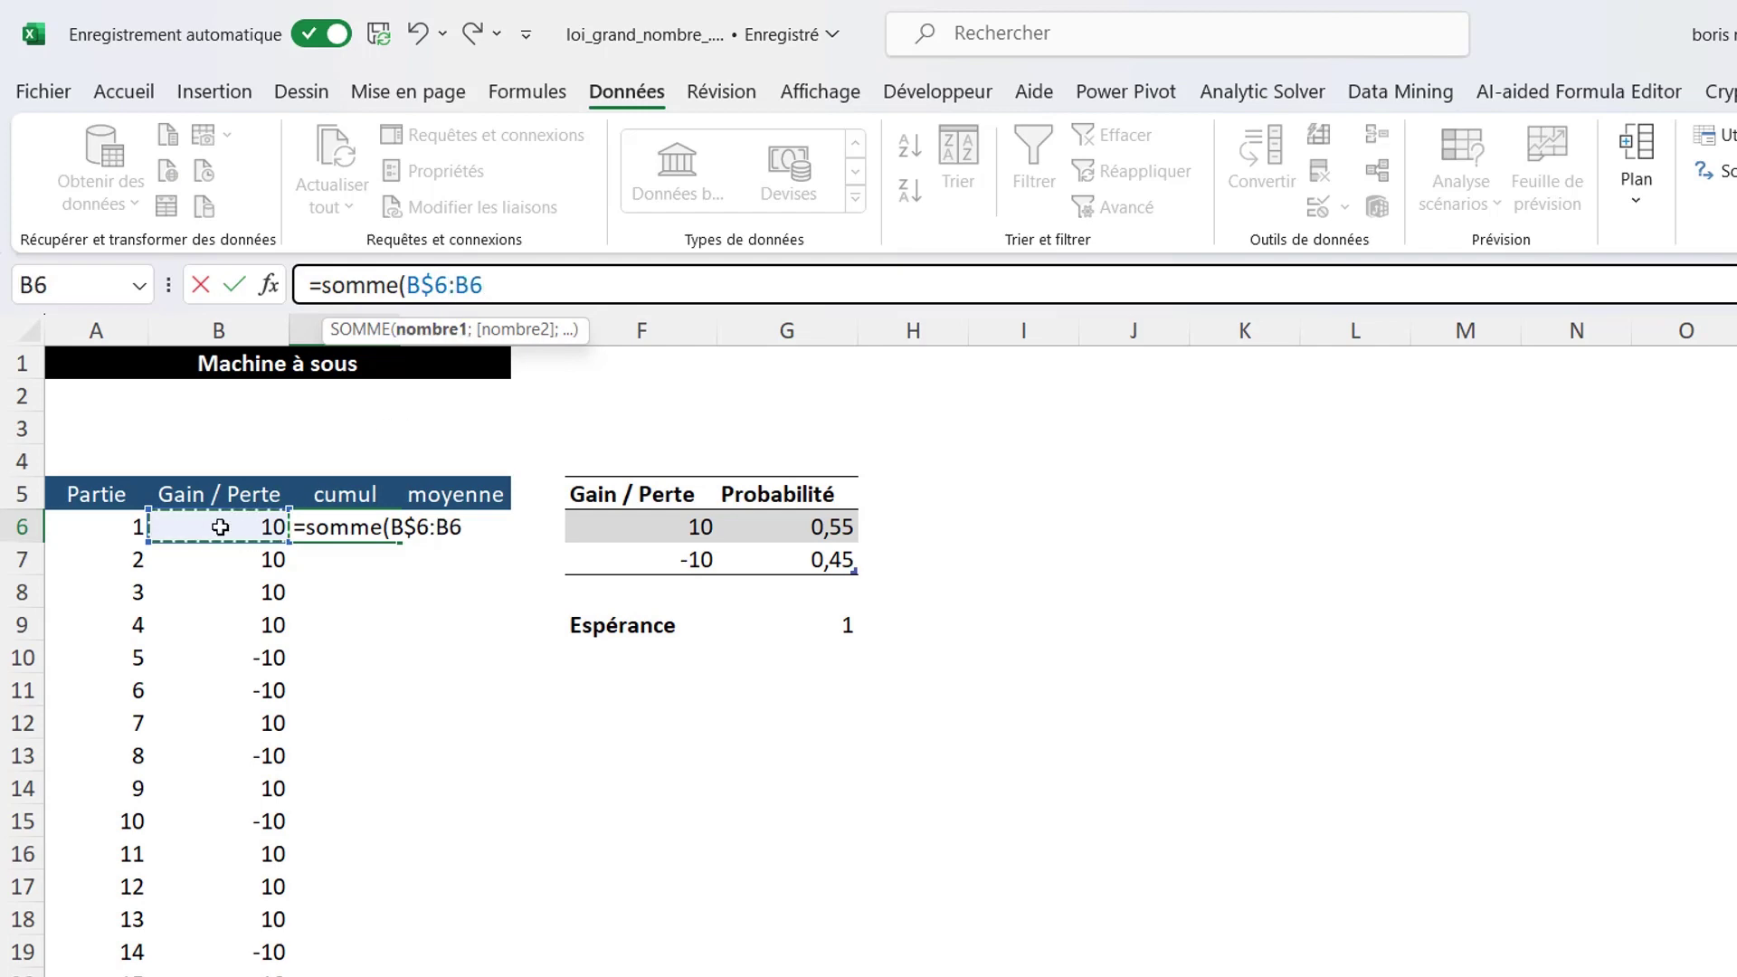
pyautogui.write(')')
pyautogui.press('Return')
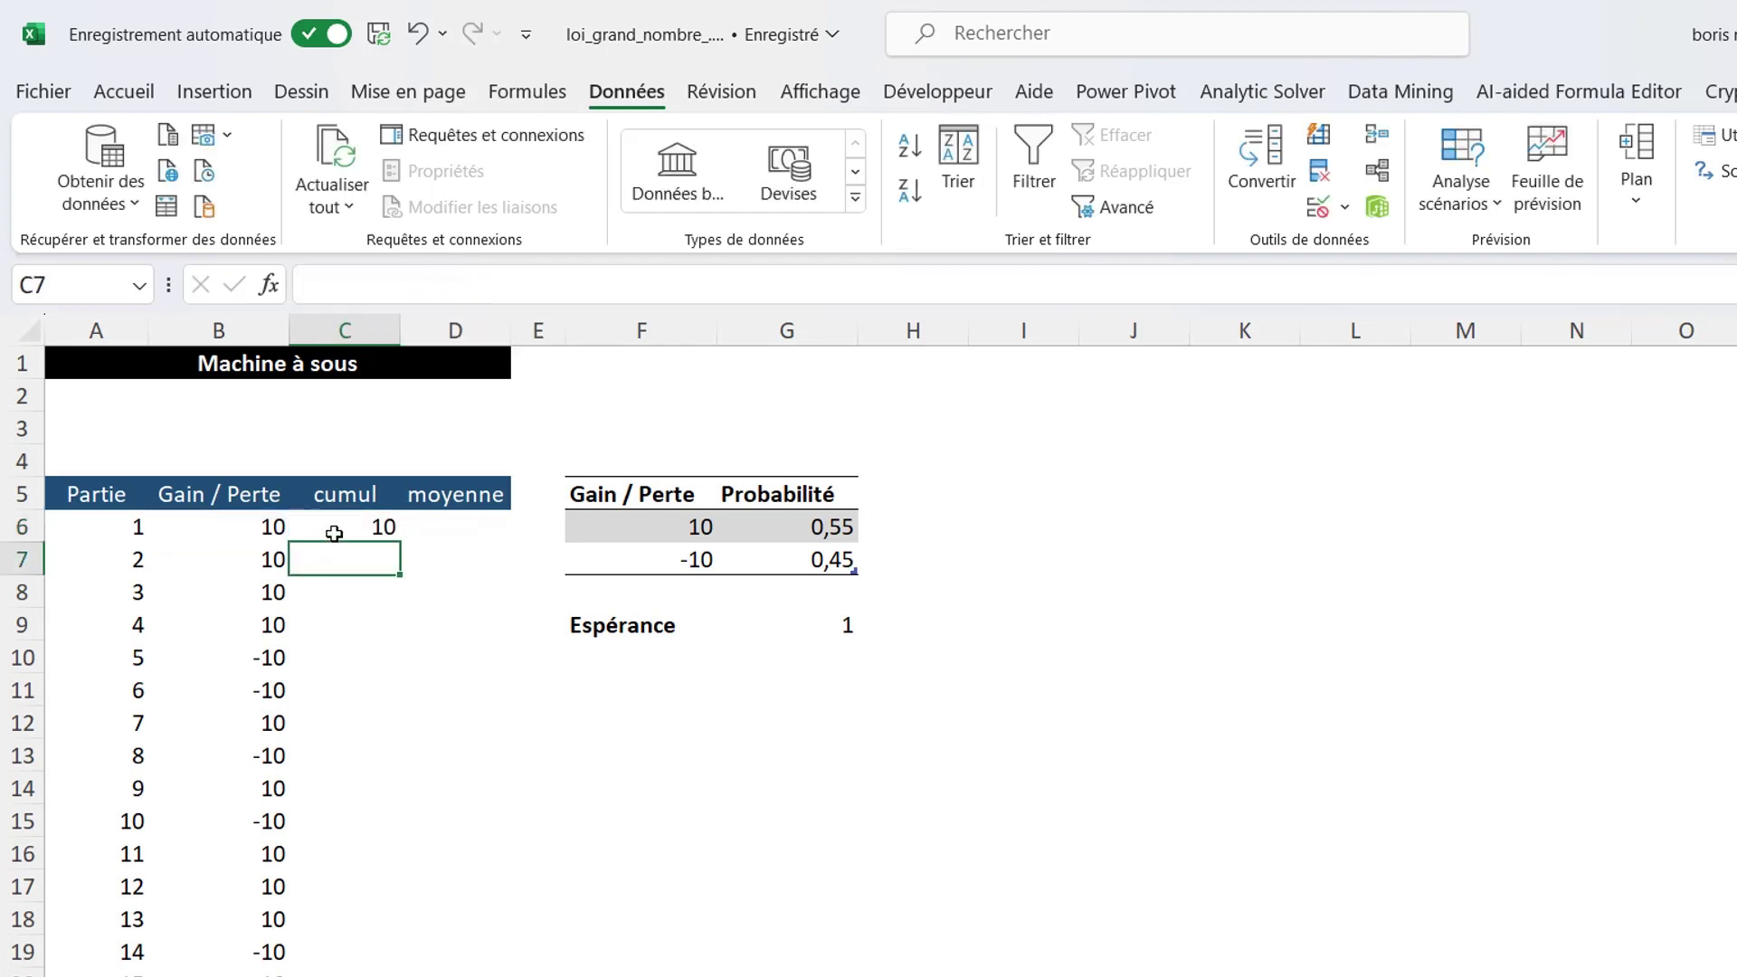
pyautogui.click(353, 527)
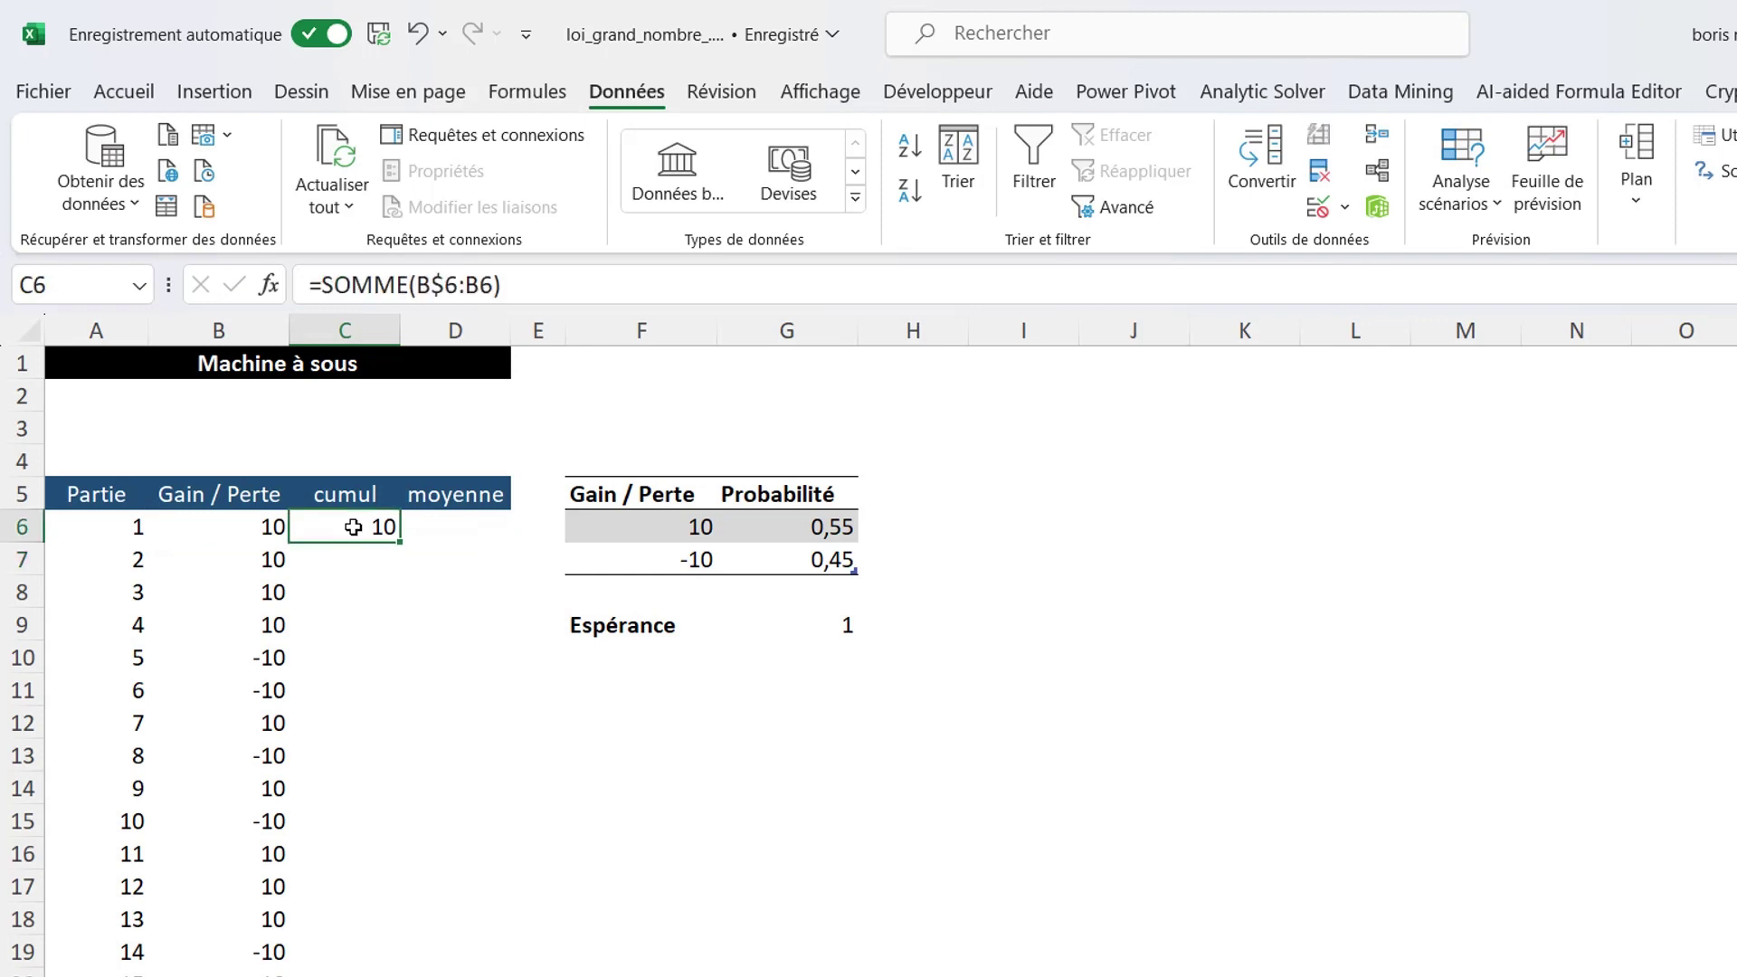
pyautogui.doubleClick(397, 546)
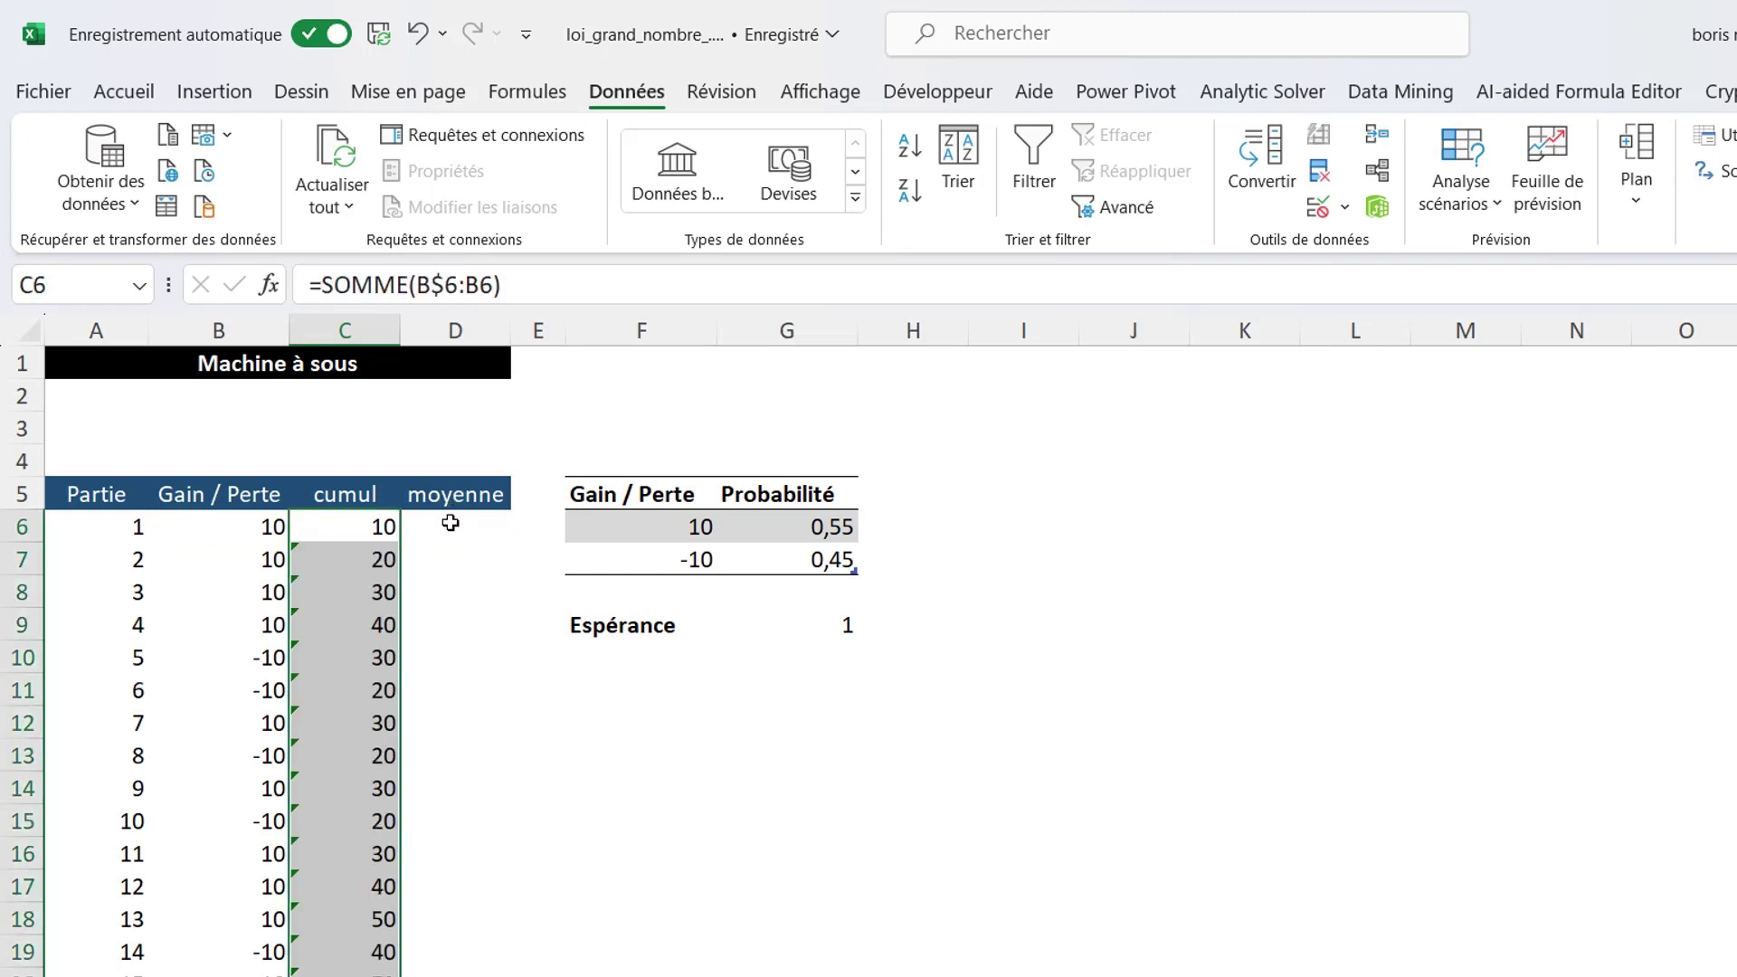
pyautogui.click(450, 523)
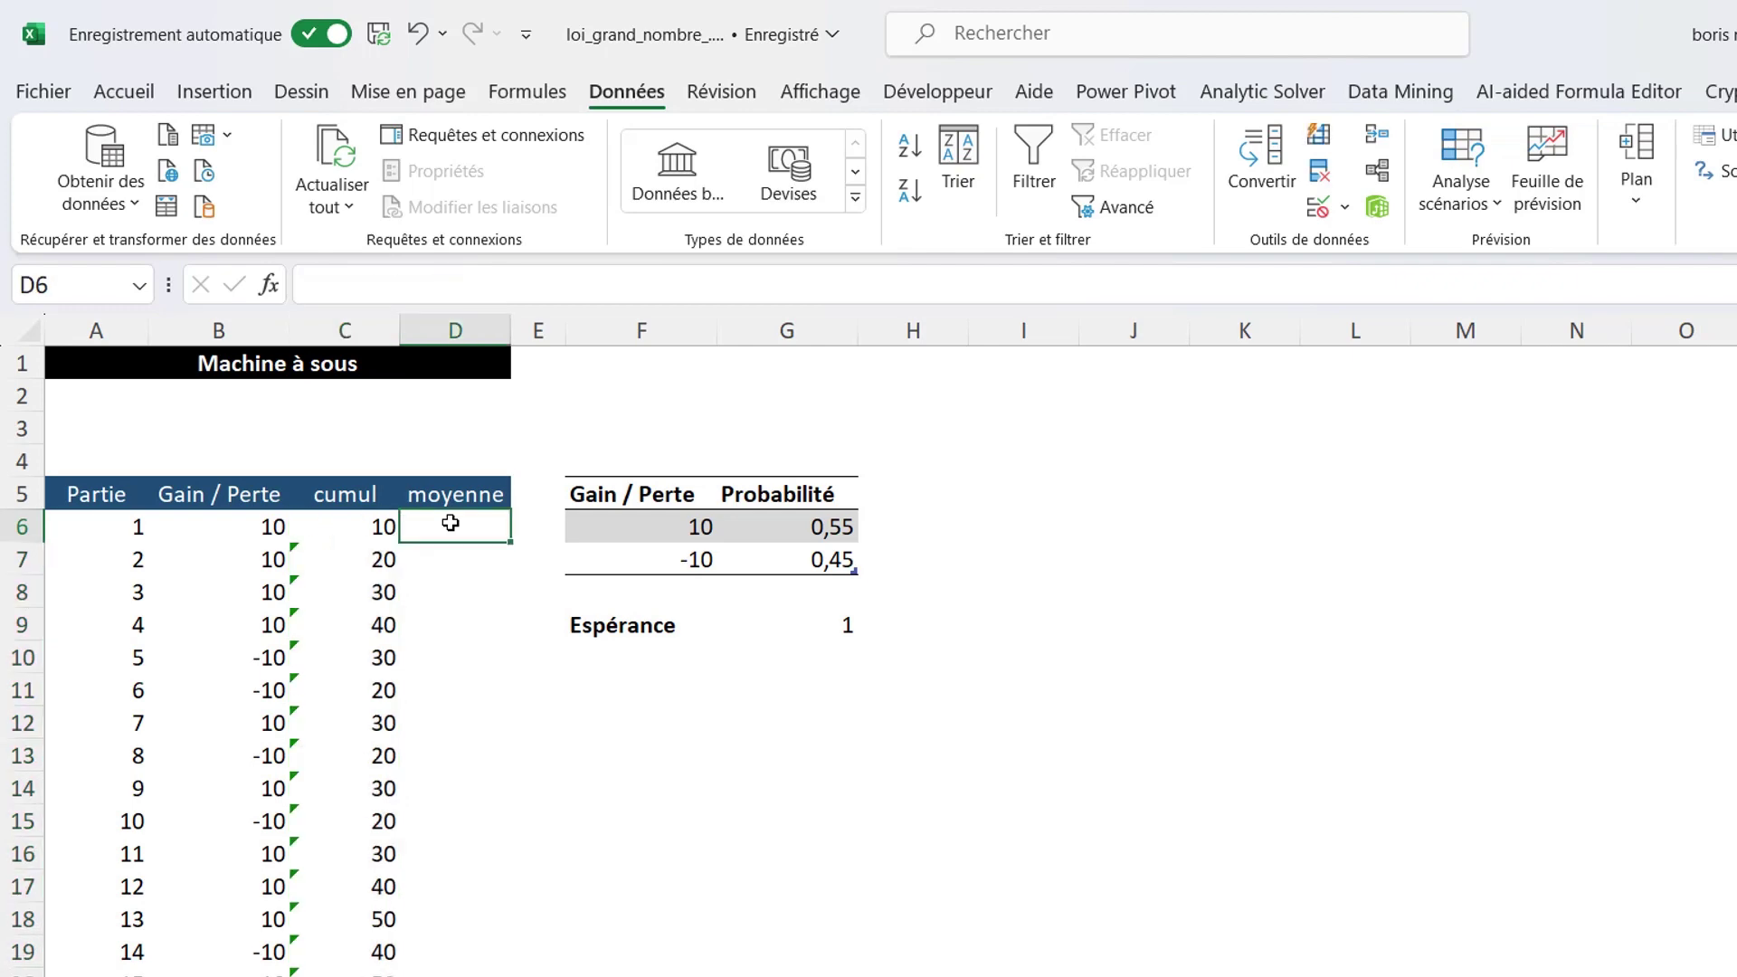
# Enter =C6/A6 in D6 and copy it down the moyenne column
pyautogui.write('=')
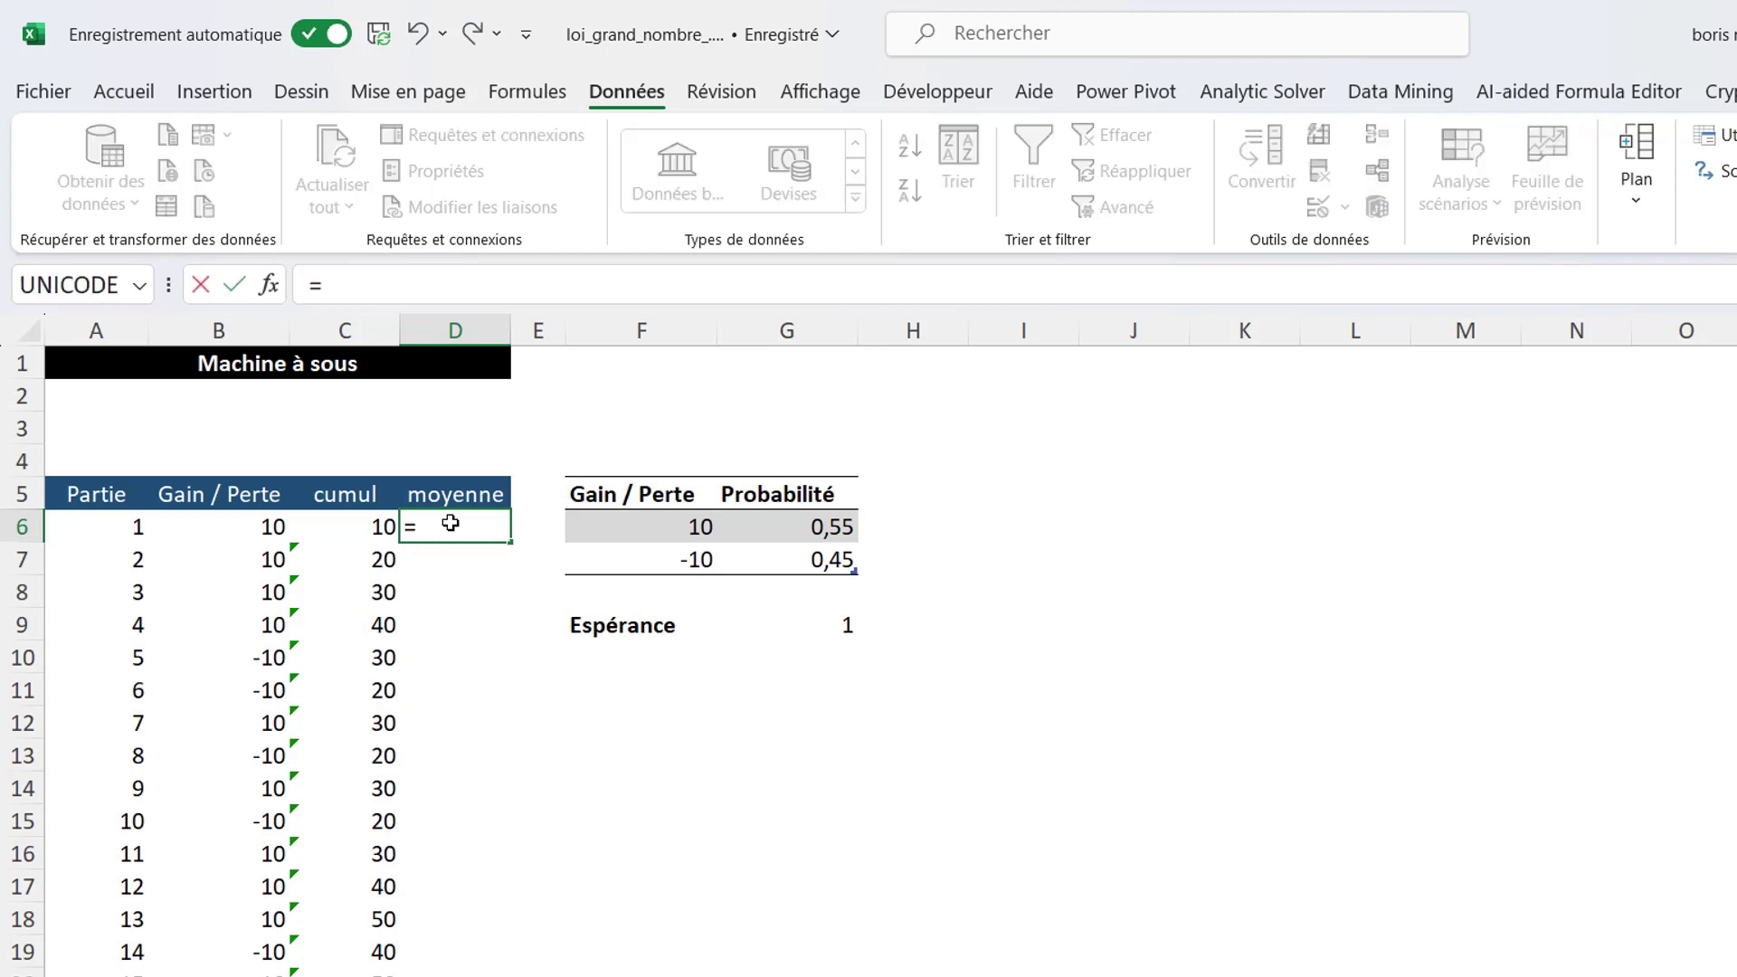
pyautogui.click(365, 526)
pyautogui.write('/')
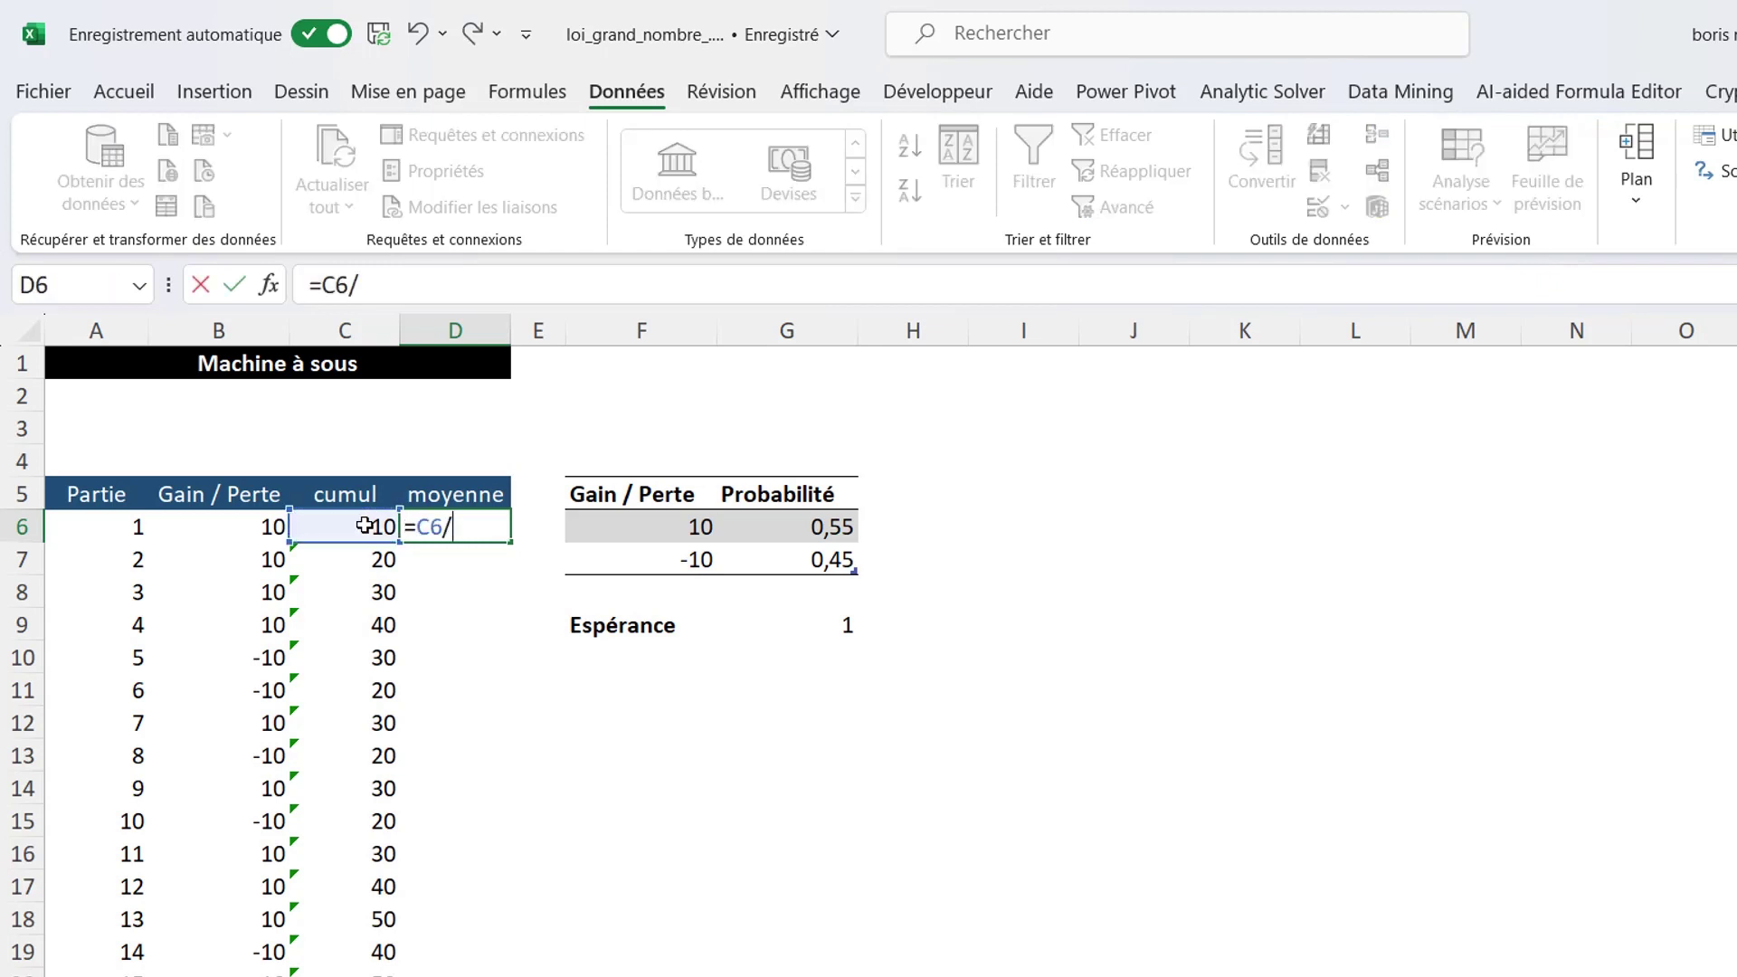
pyautogui.click(86, 531)
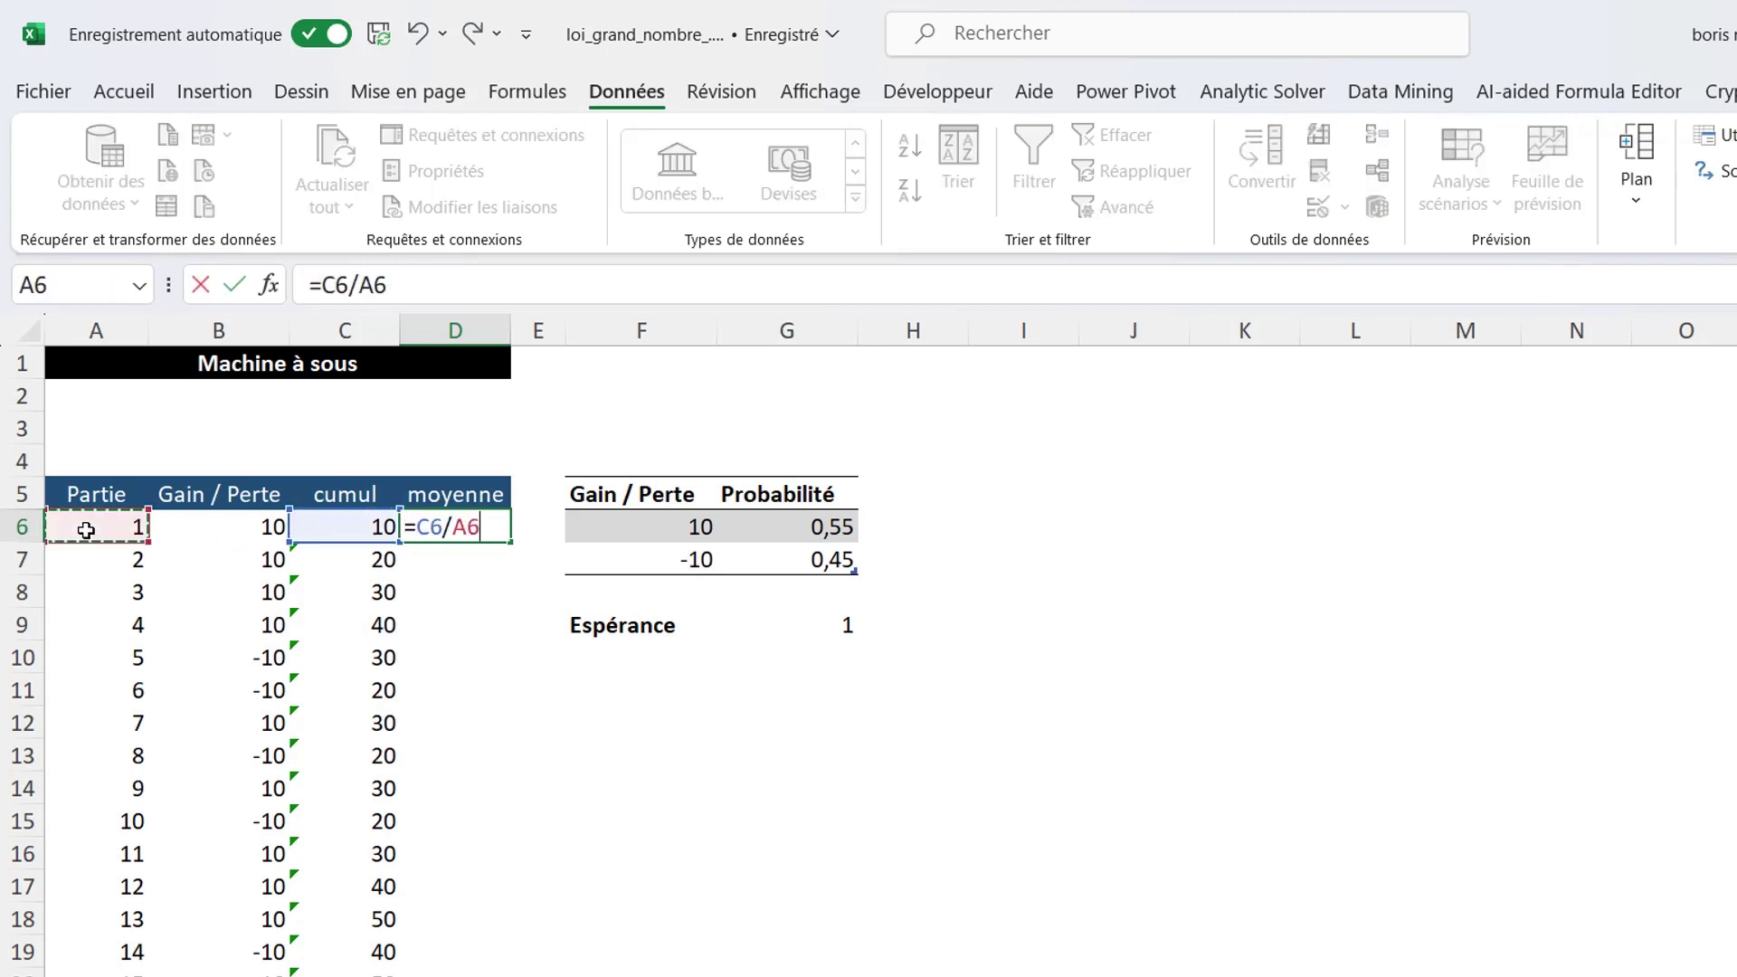
pyautogui.press('Return')
pyautogui.click(482, 529)
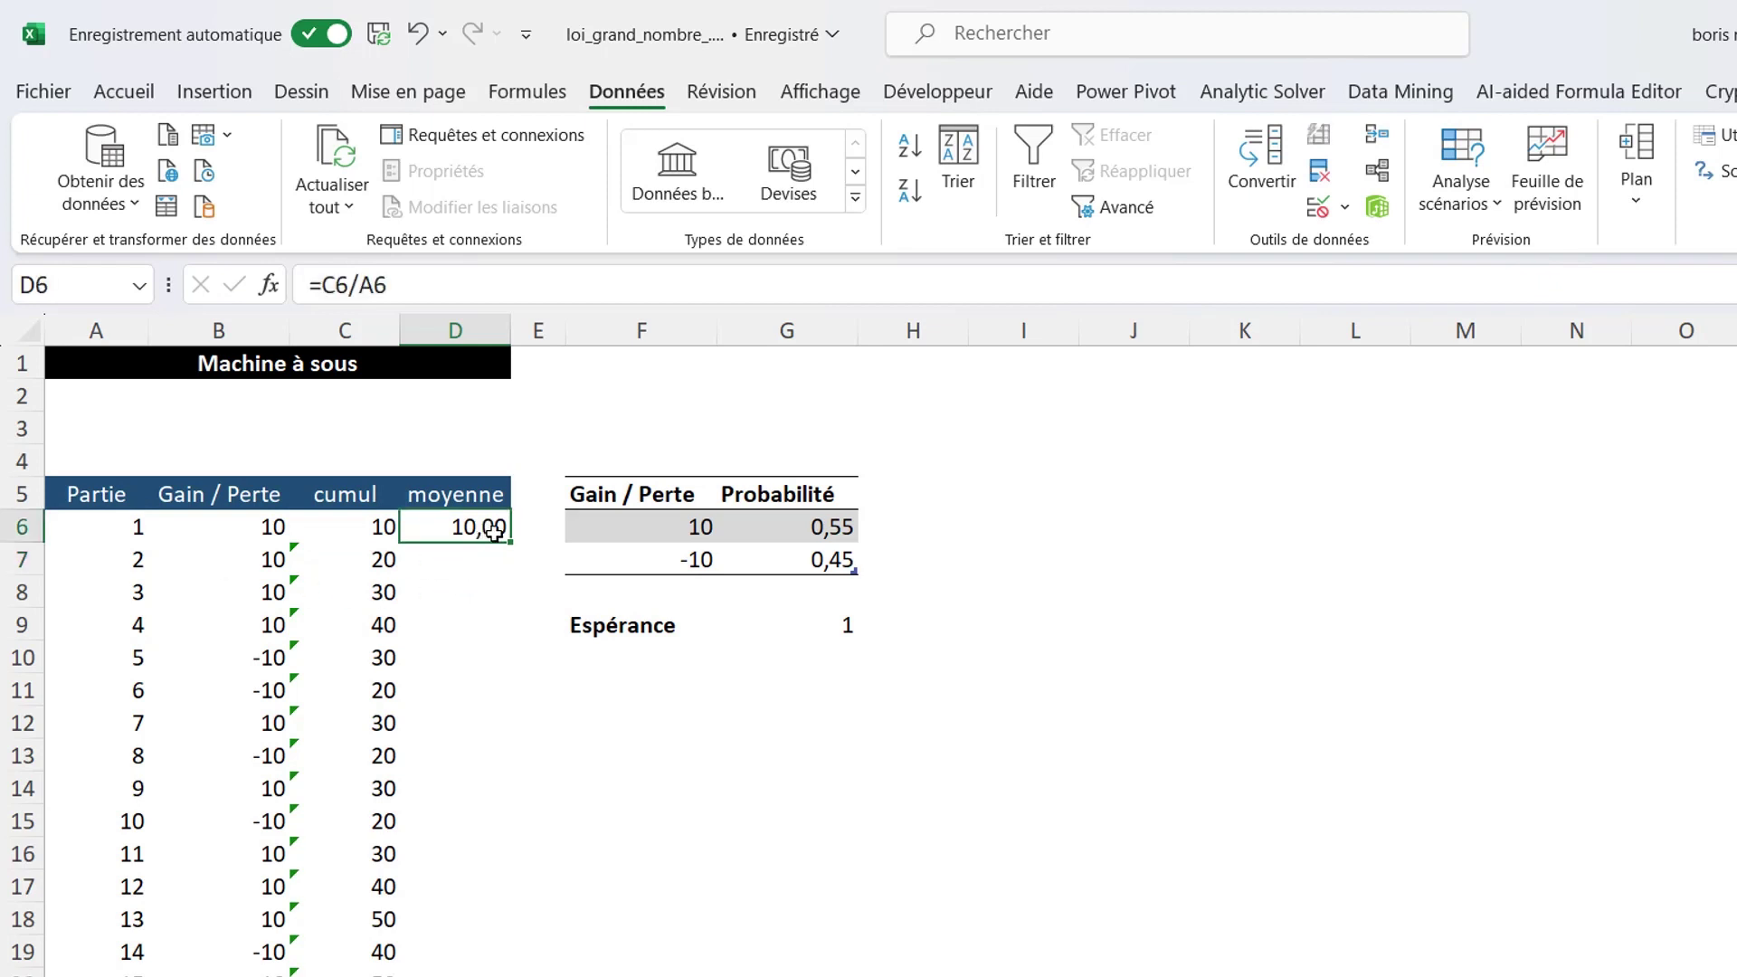
pyautogui.doubleClick(510, 541)
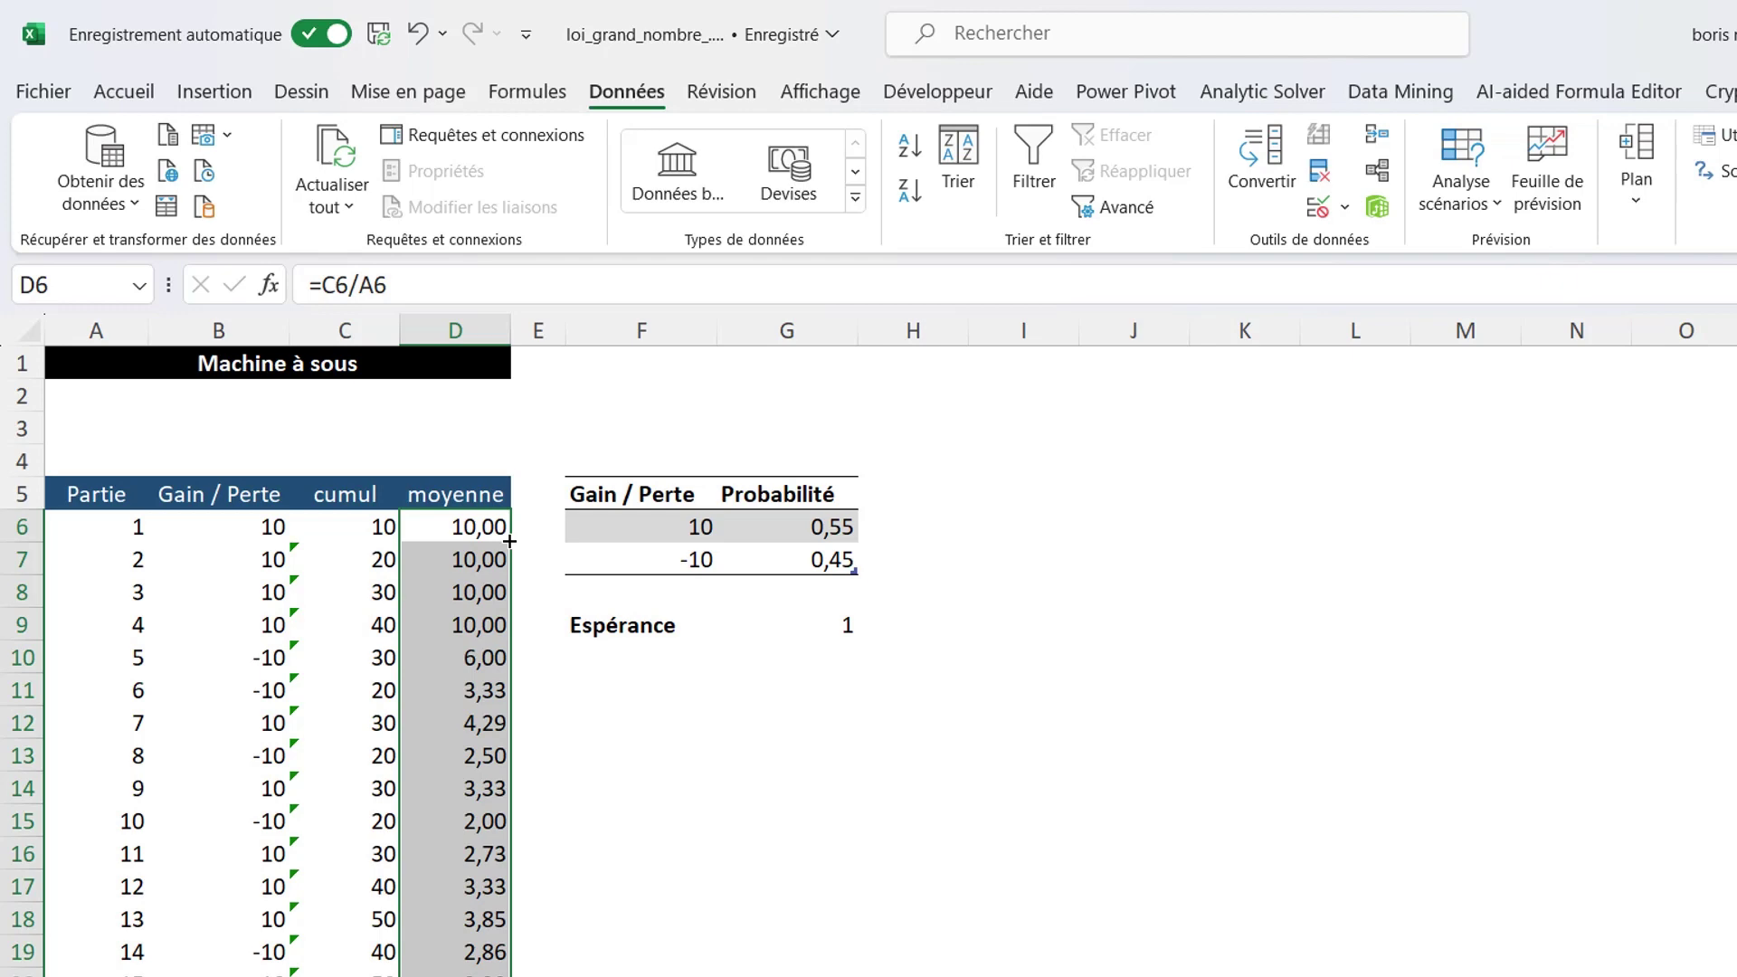
# Select the moyenne column from D5 and insert a recommended Courbe line chart
pyautogui.click(455, 495)
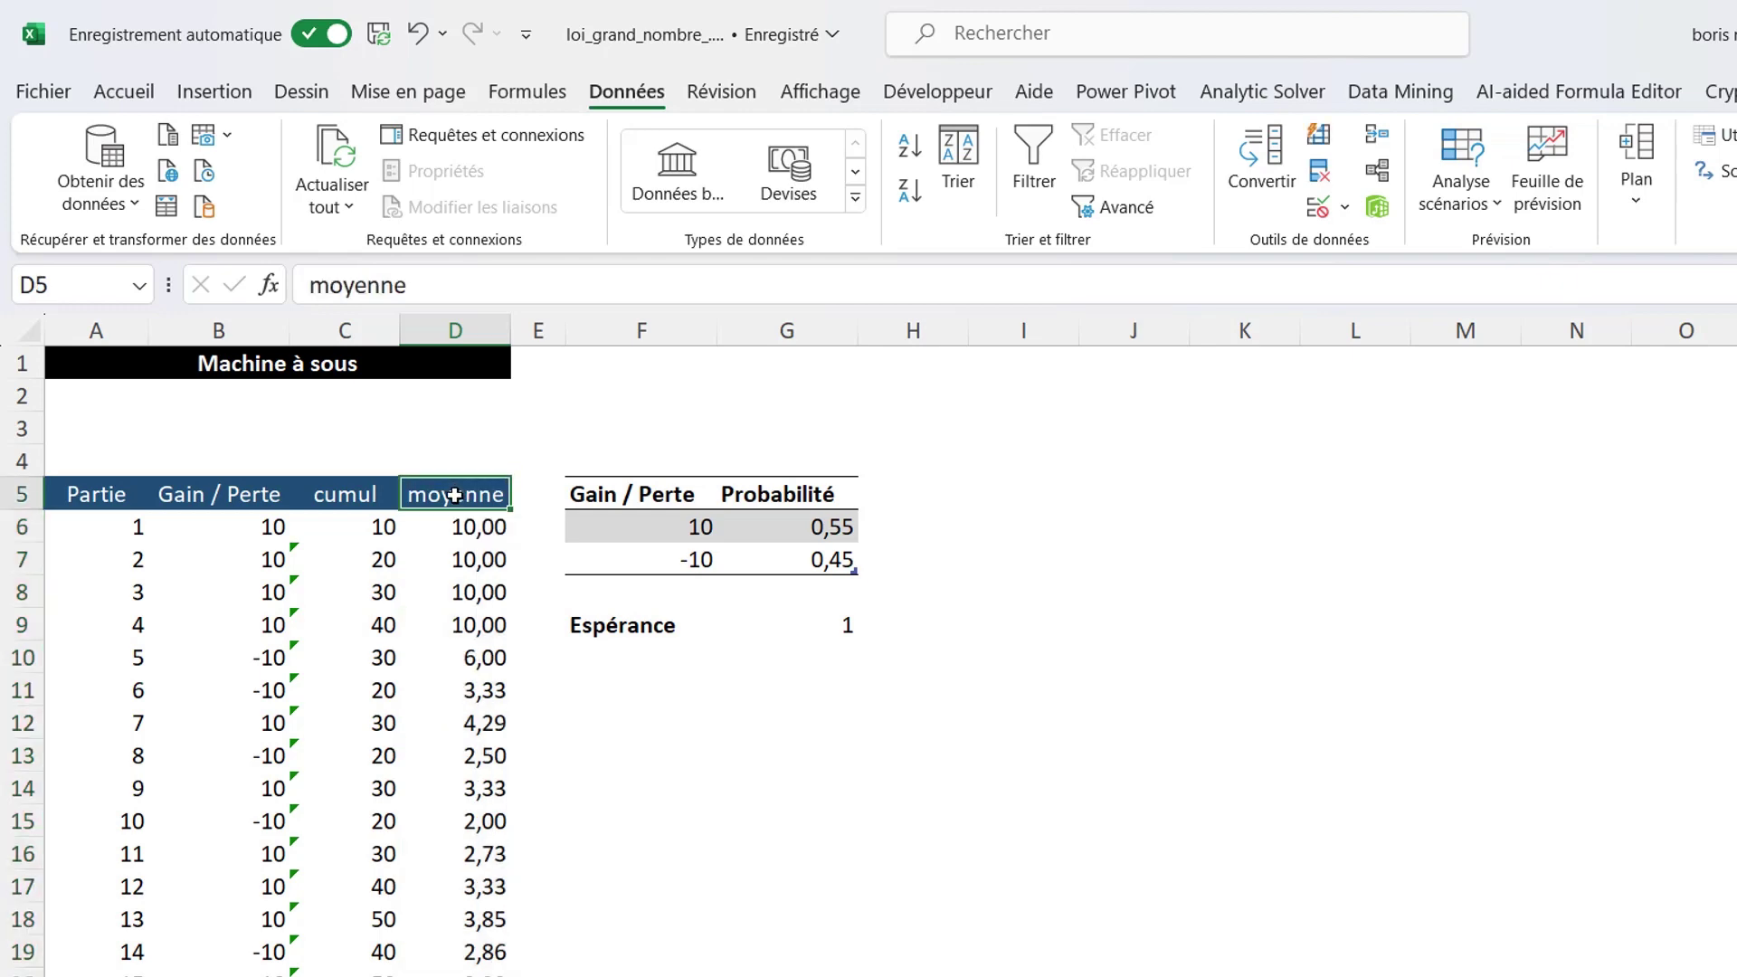
pyautogui.hotkey('ctrl', 'shift', 'Down')
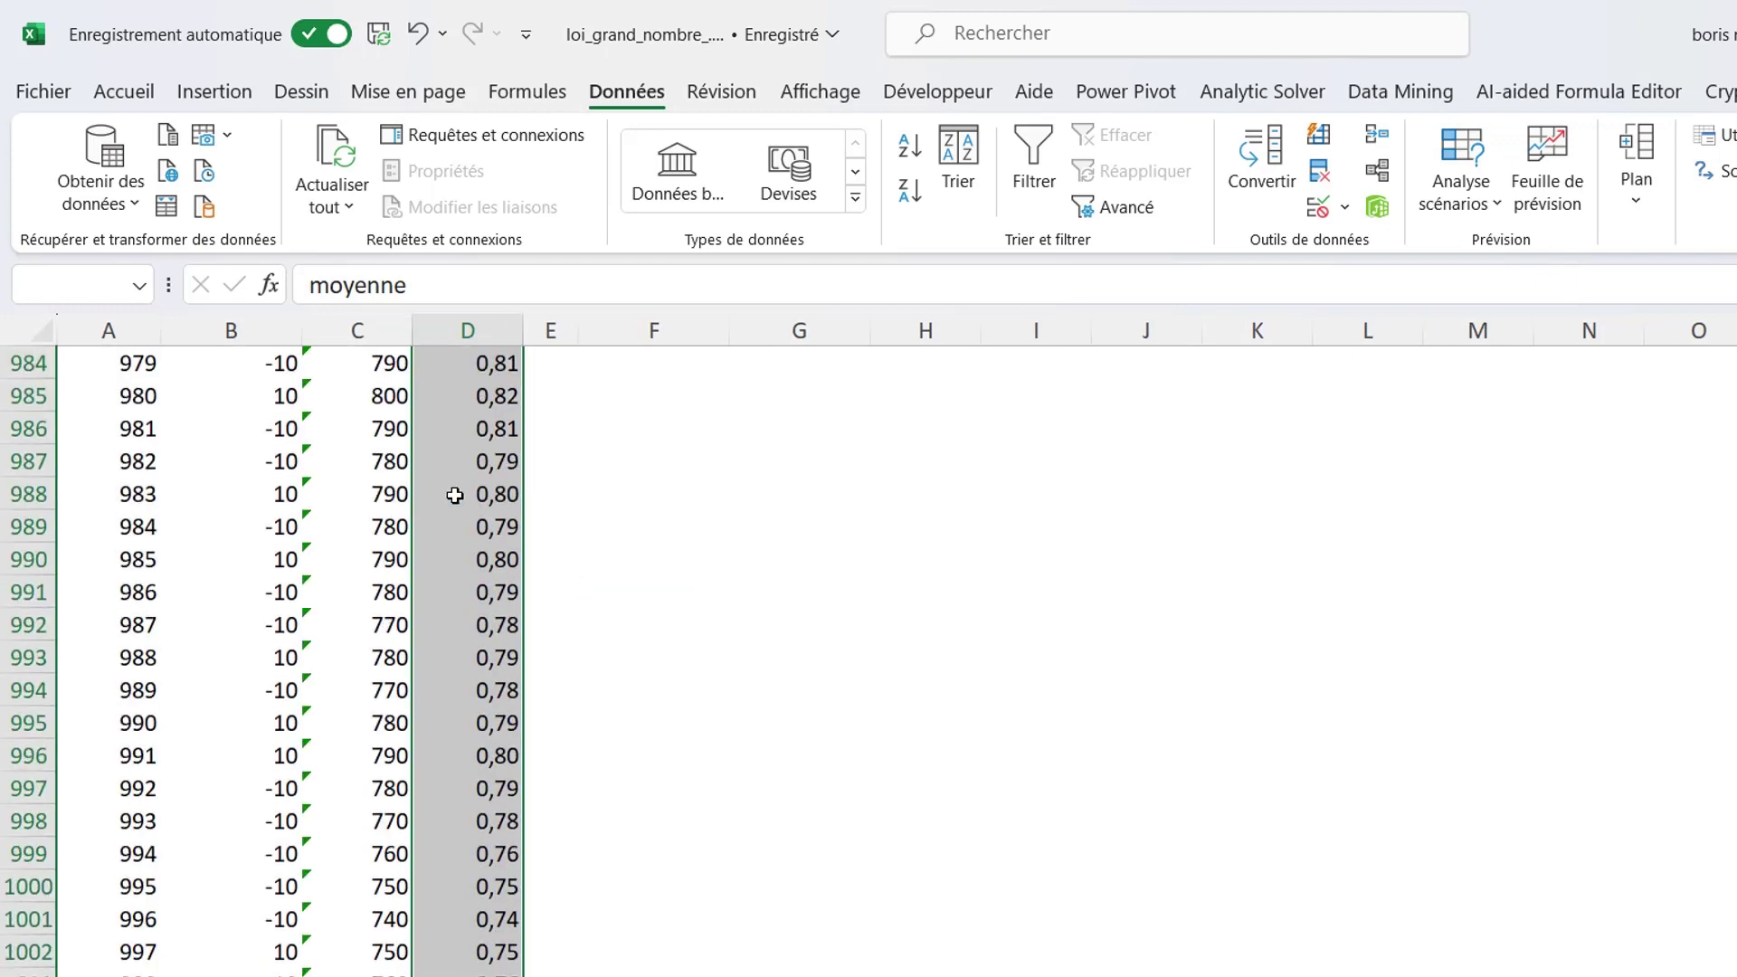
pyautogui.click(211, 90)
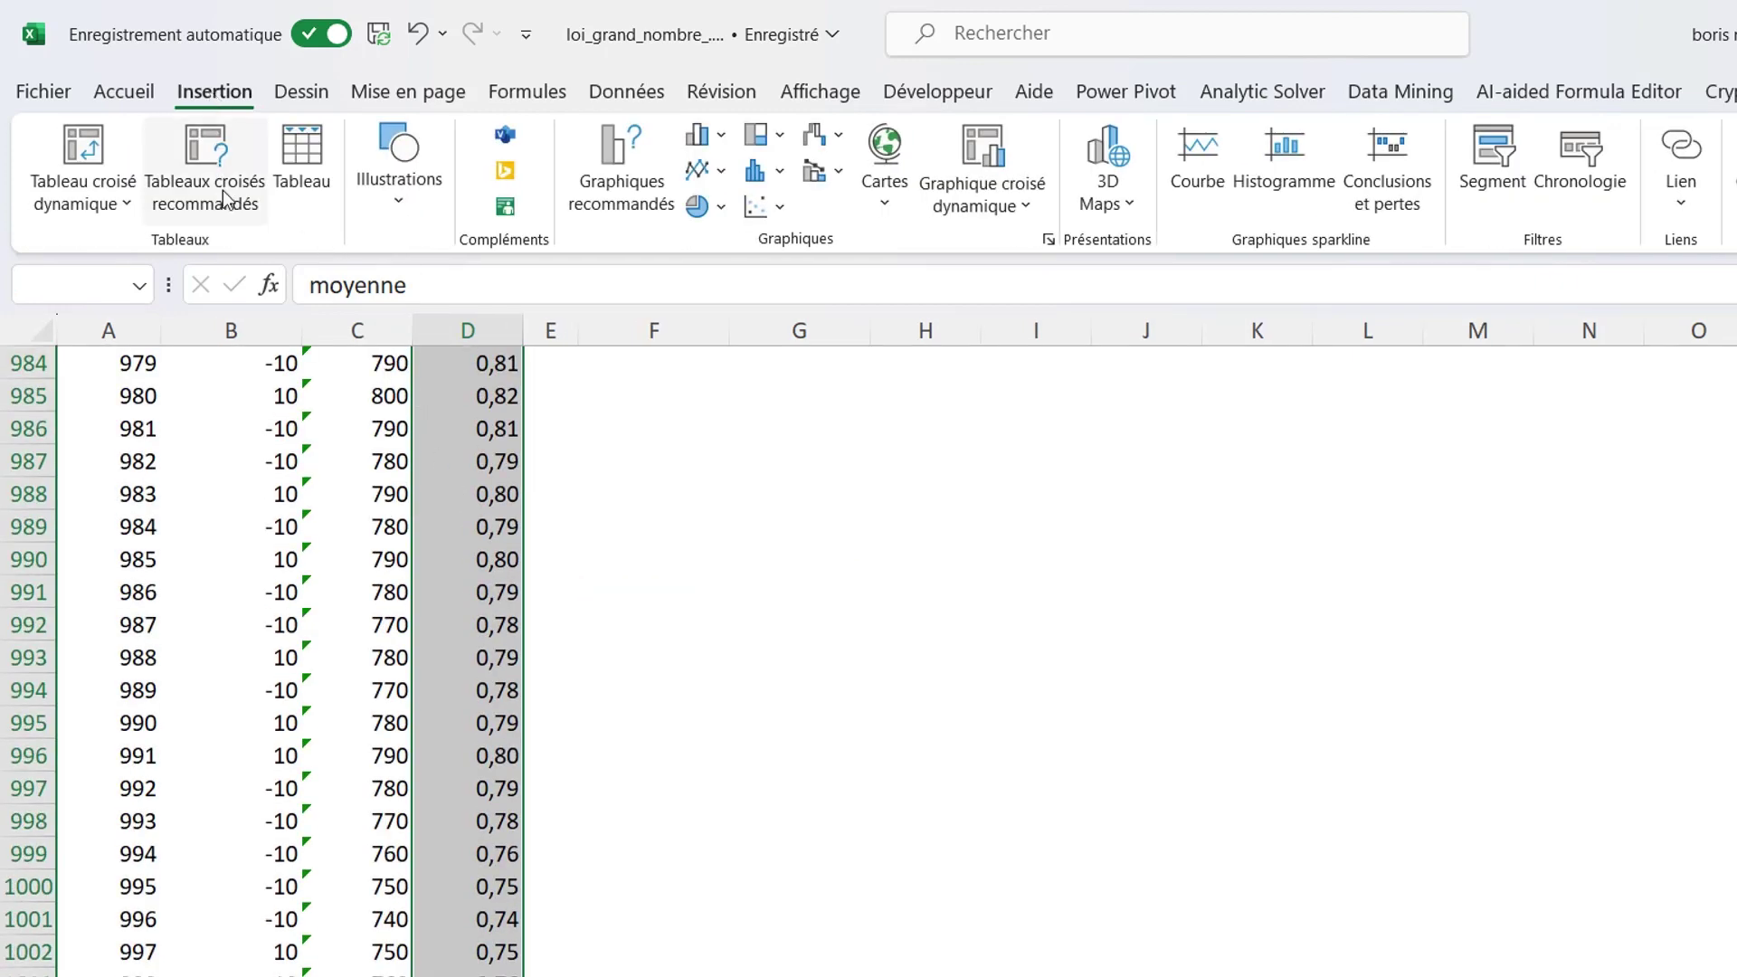
pyautogui.click(621, 176)
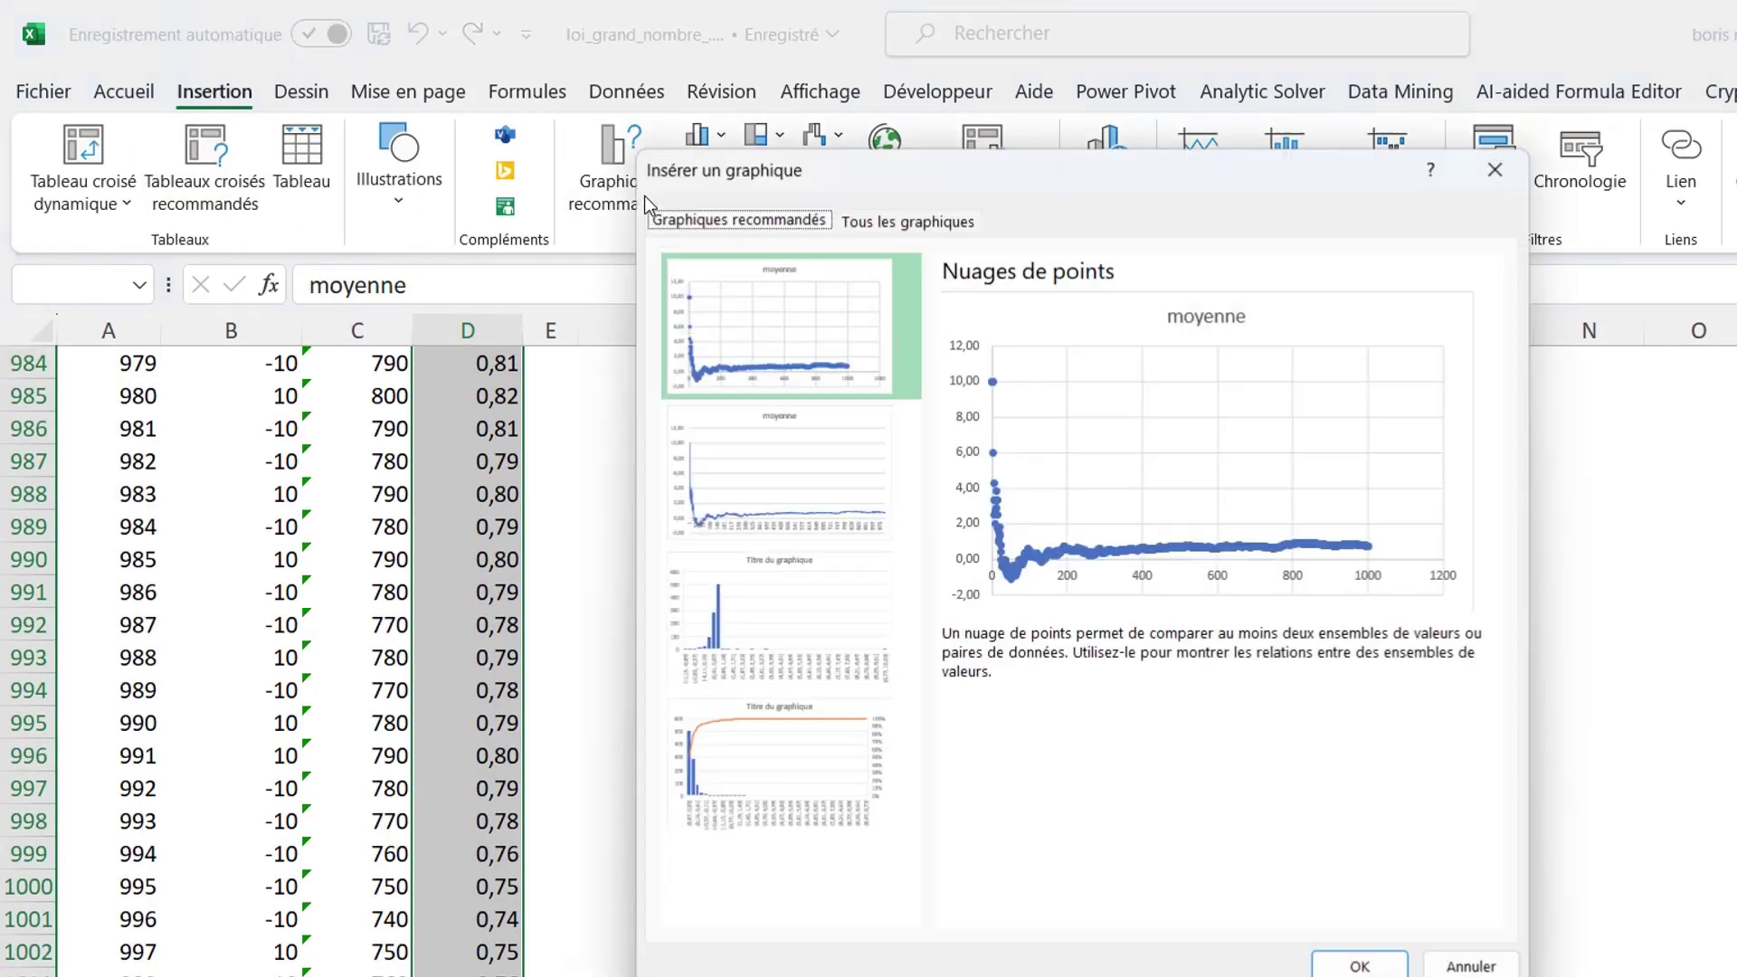
pyautogui.click(774, 489)
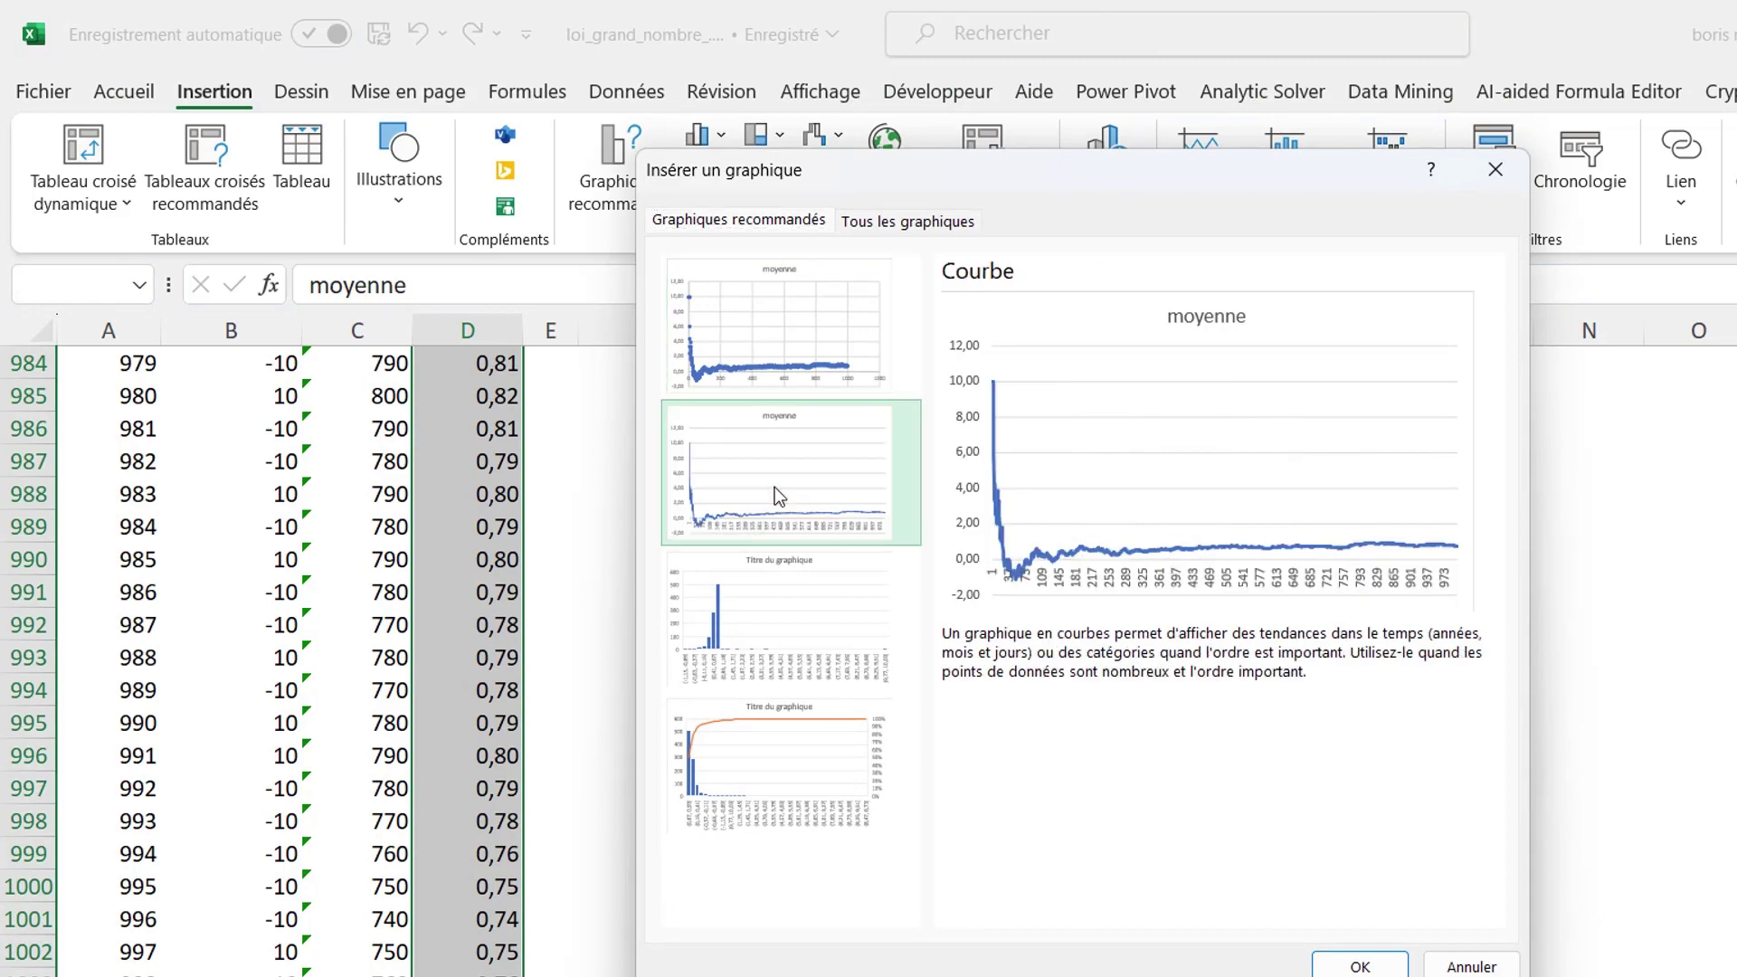
pyautogui.click(1337, 966)
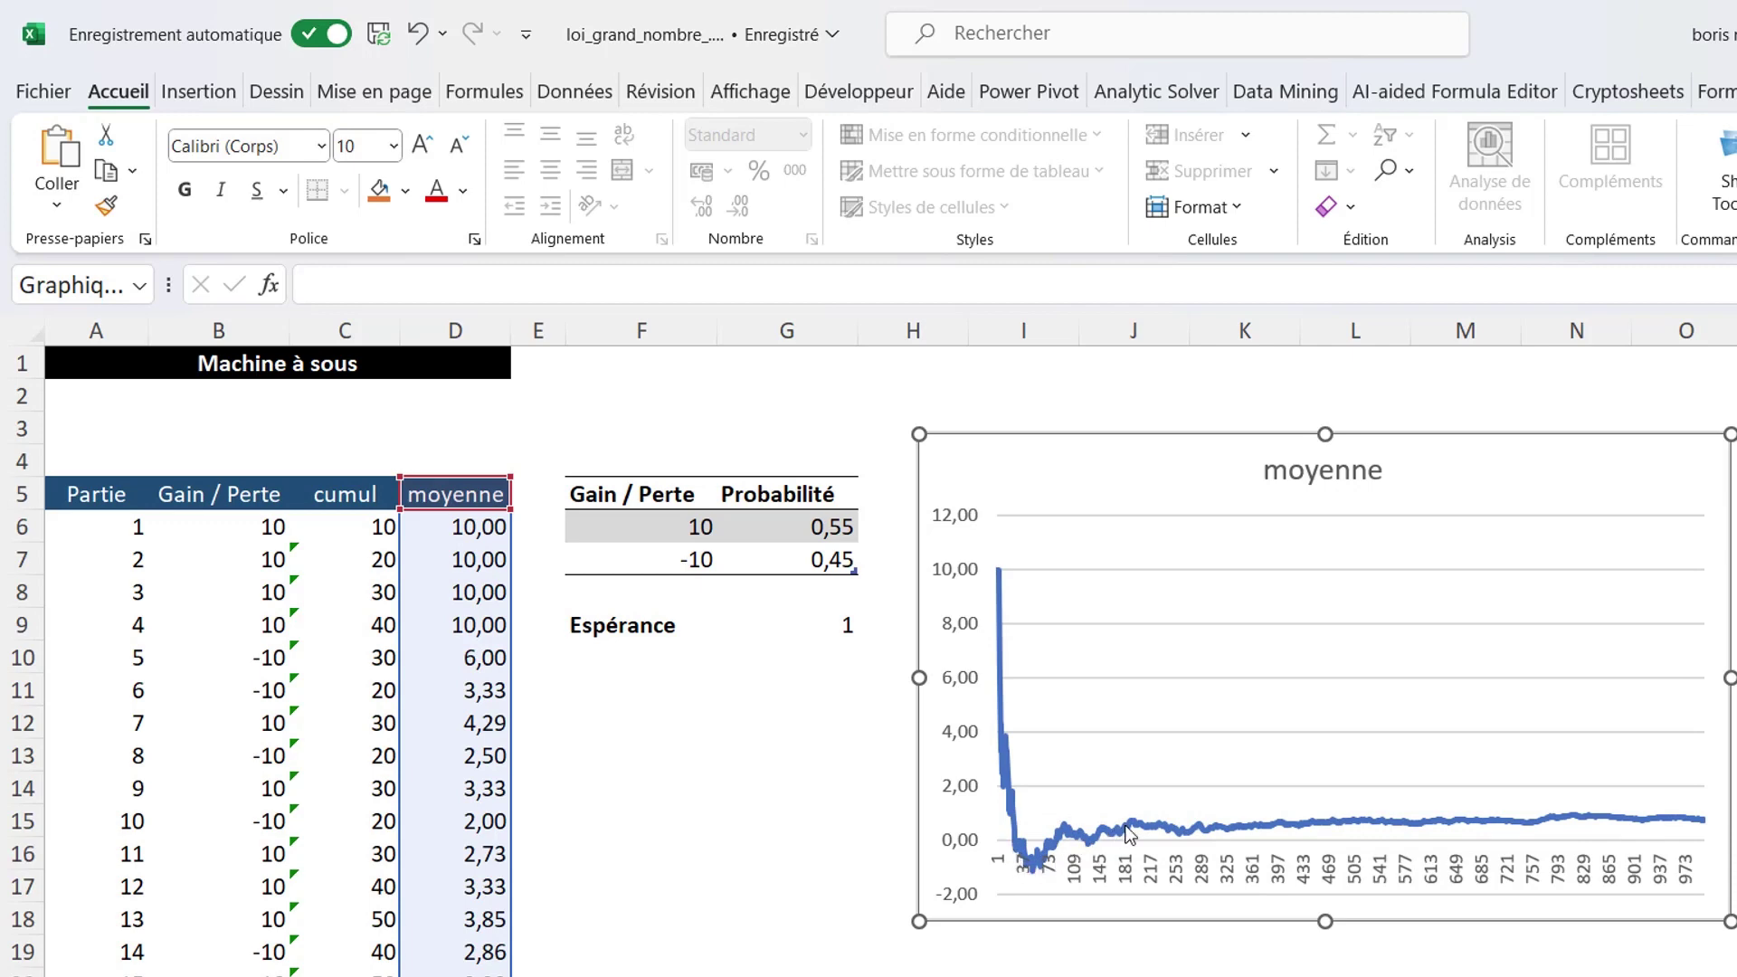
pyautogui.click(355, 497)
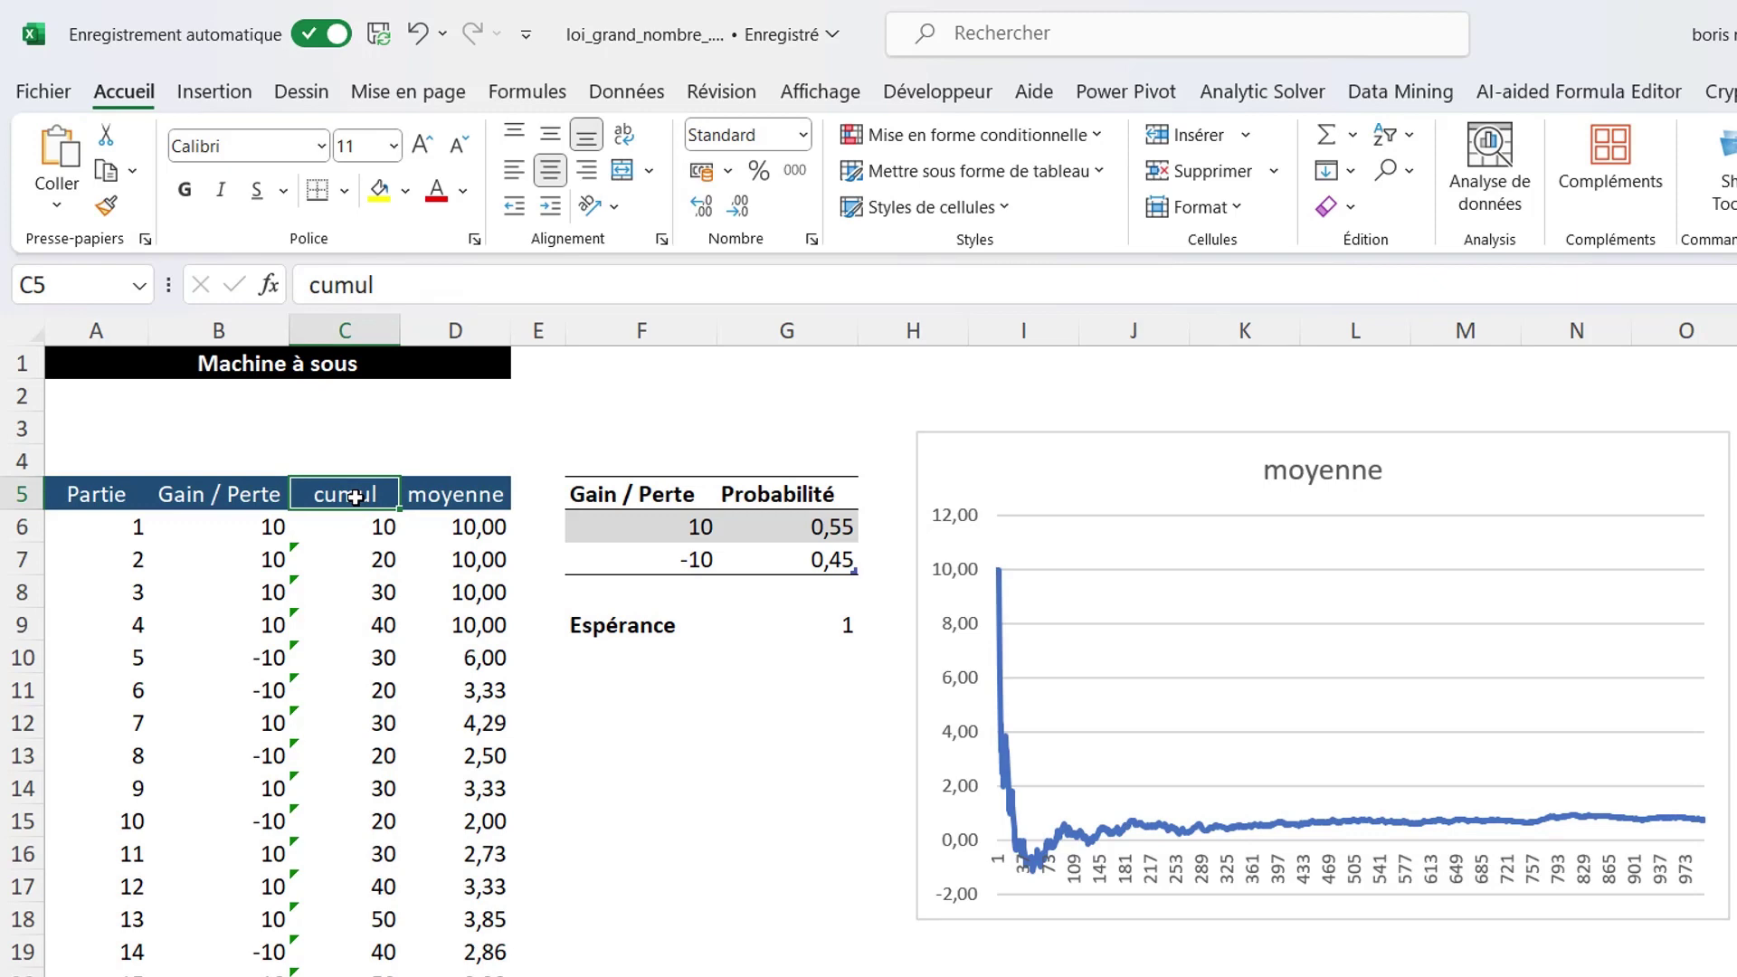
# Insert a recommended Courbe line chart of the cumul column from C5 down
pyautogui.hotkey('ctrl', 'shift', 'Down')
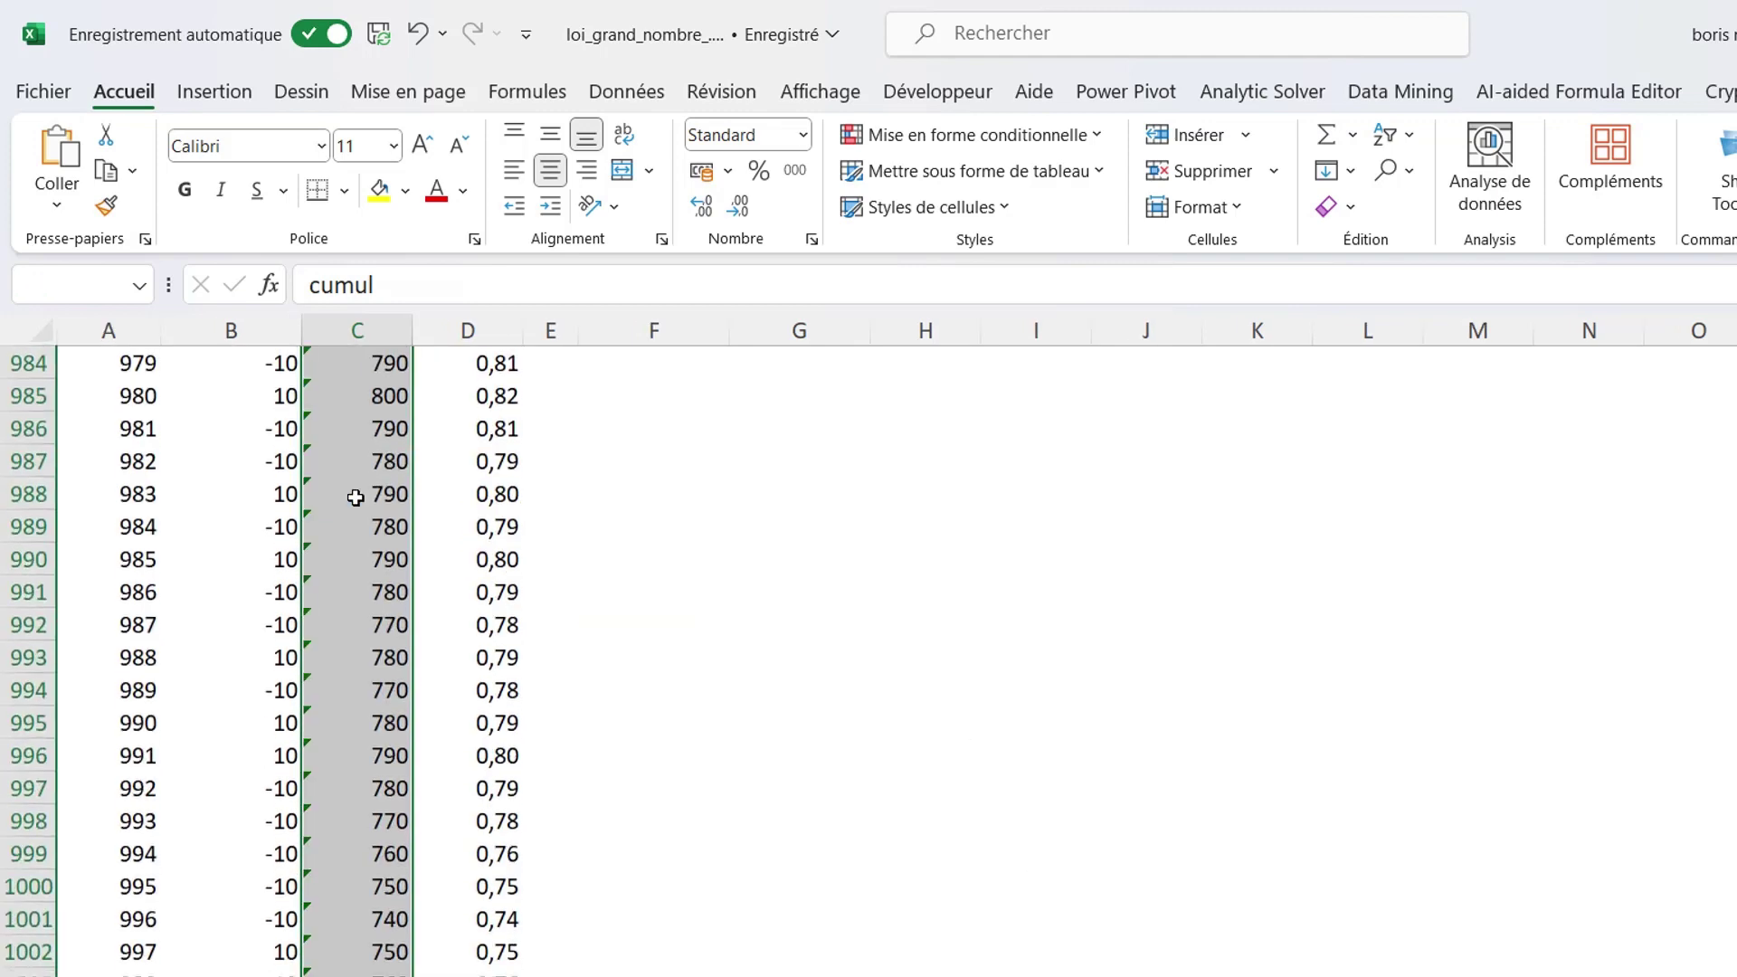
pyautogui.click(217, 101)
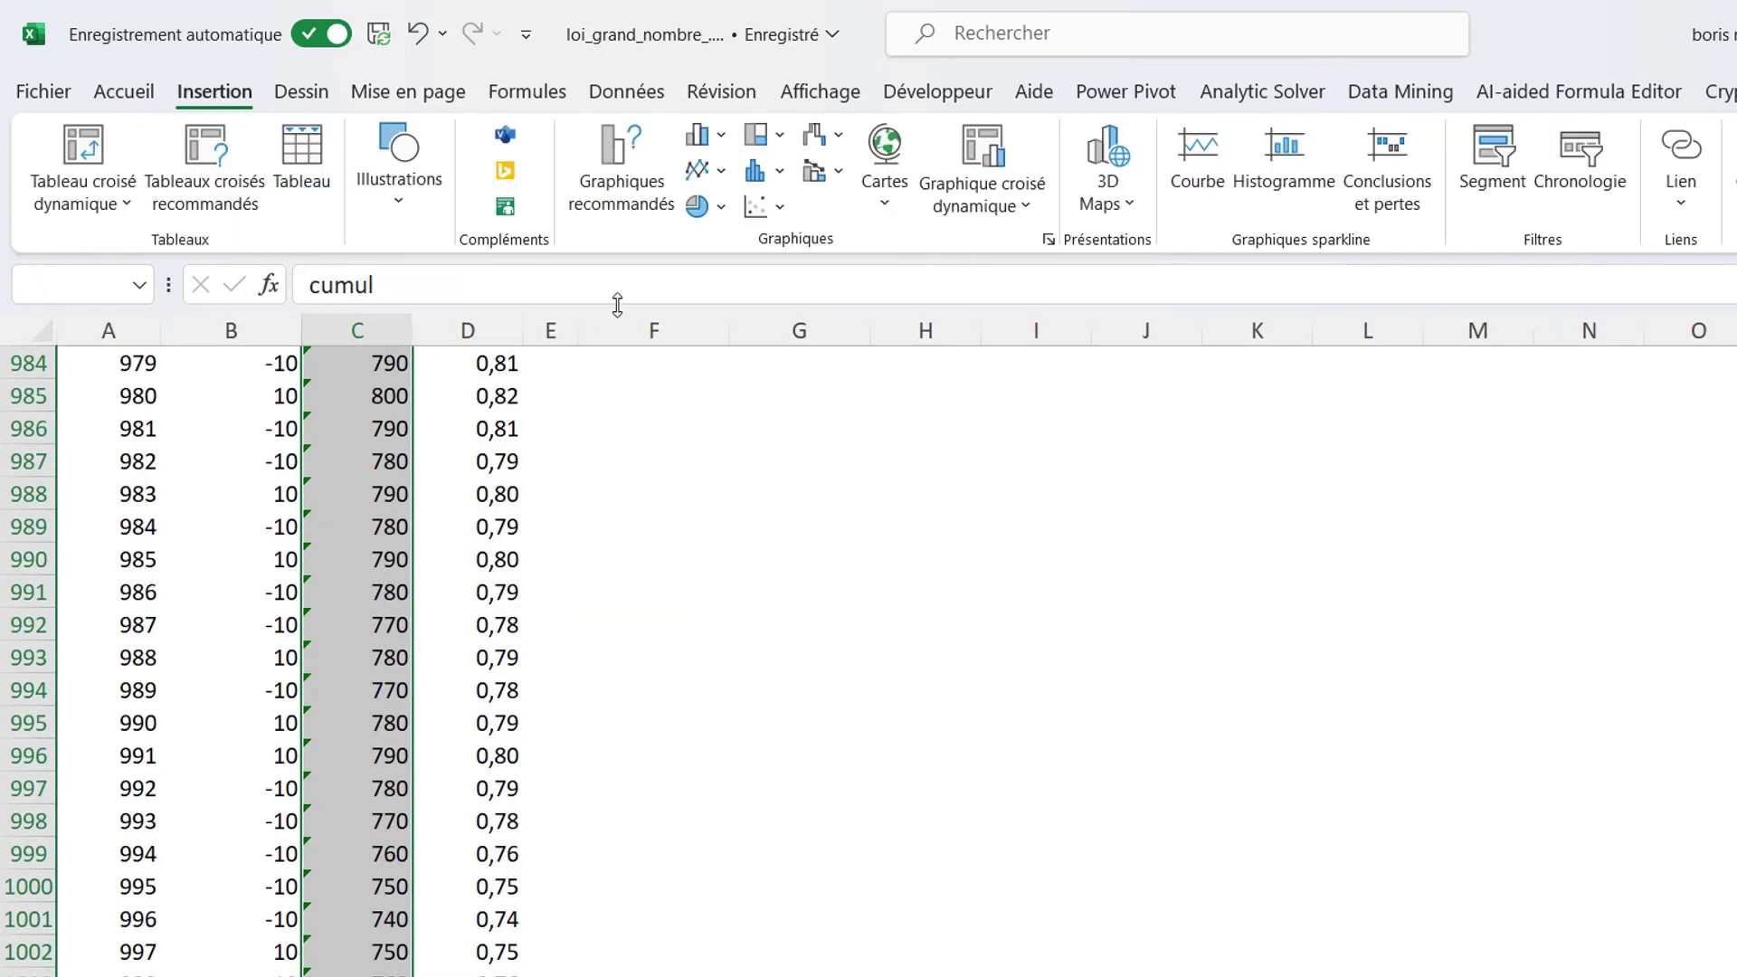
pyautogui.click(639, 206)
pyautogui.click(733, 489)
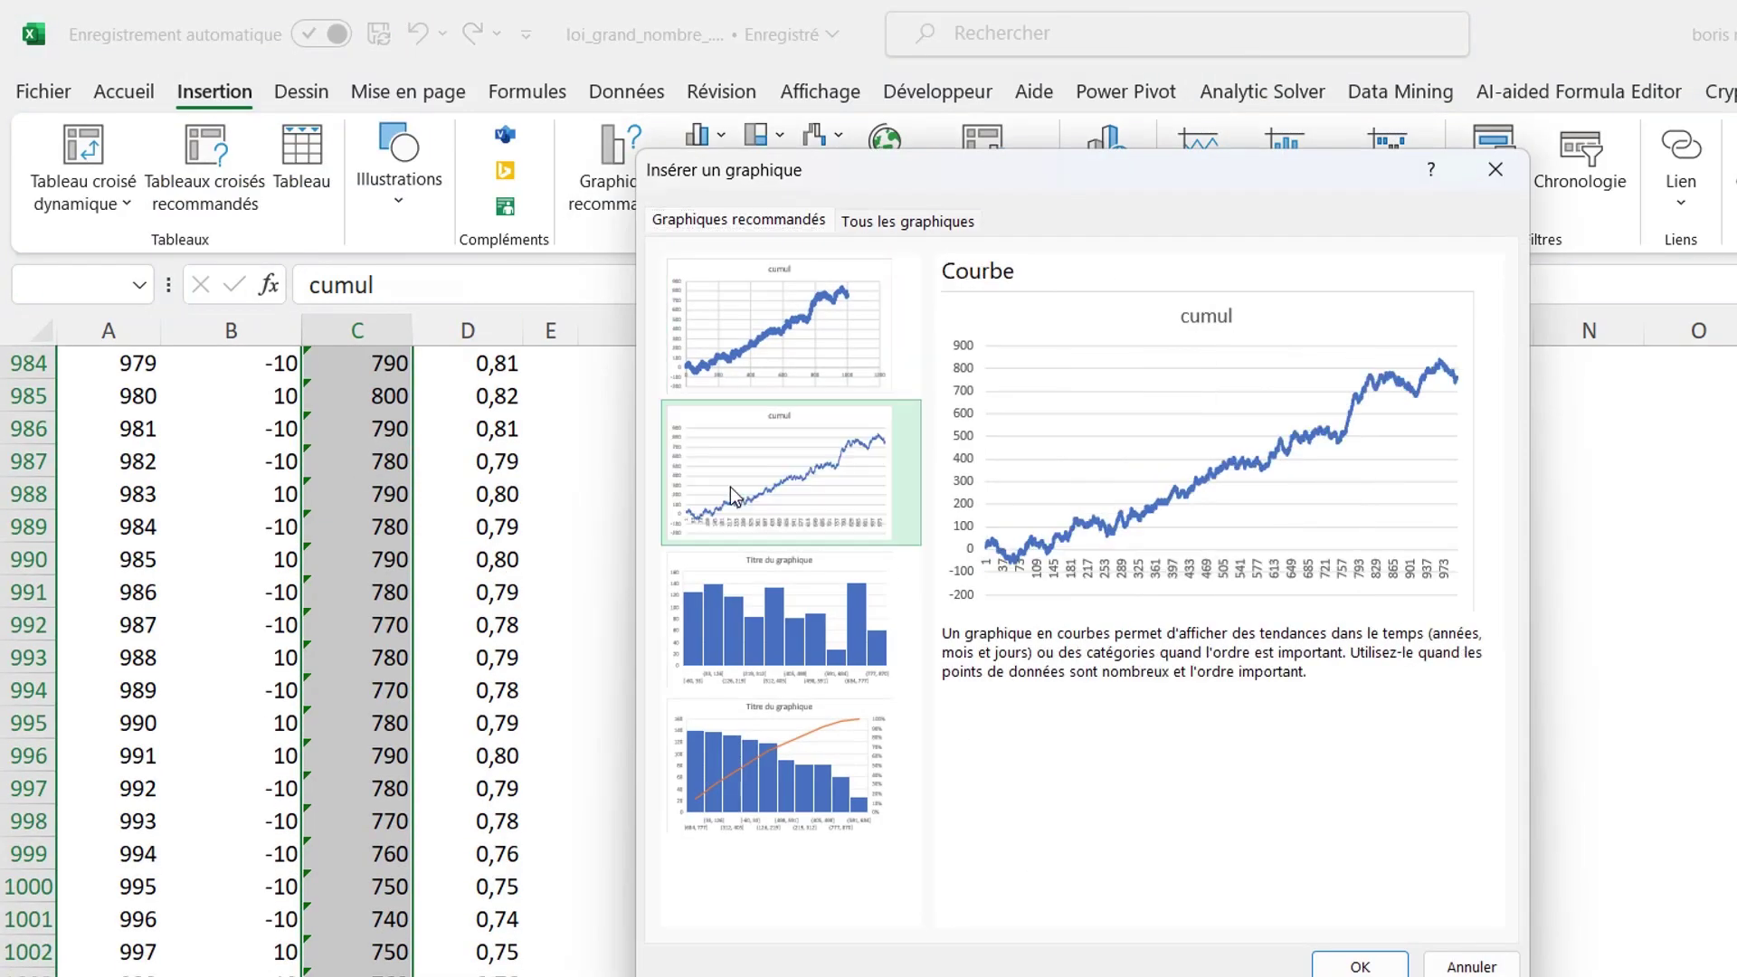
pyautogui.click(1330, 968)
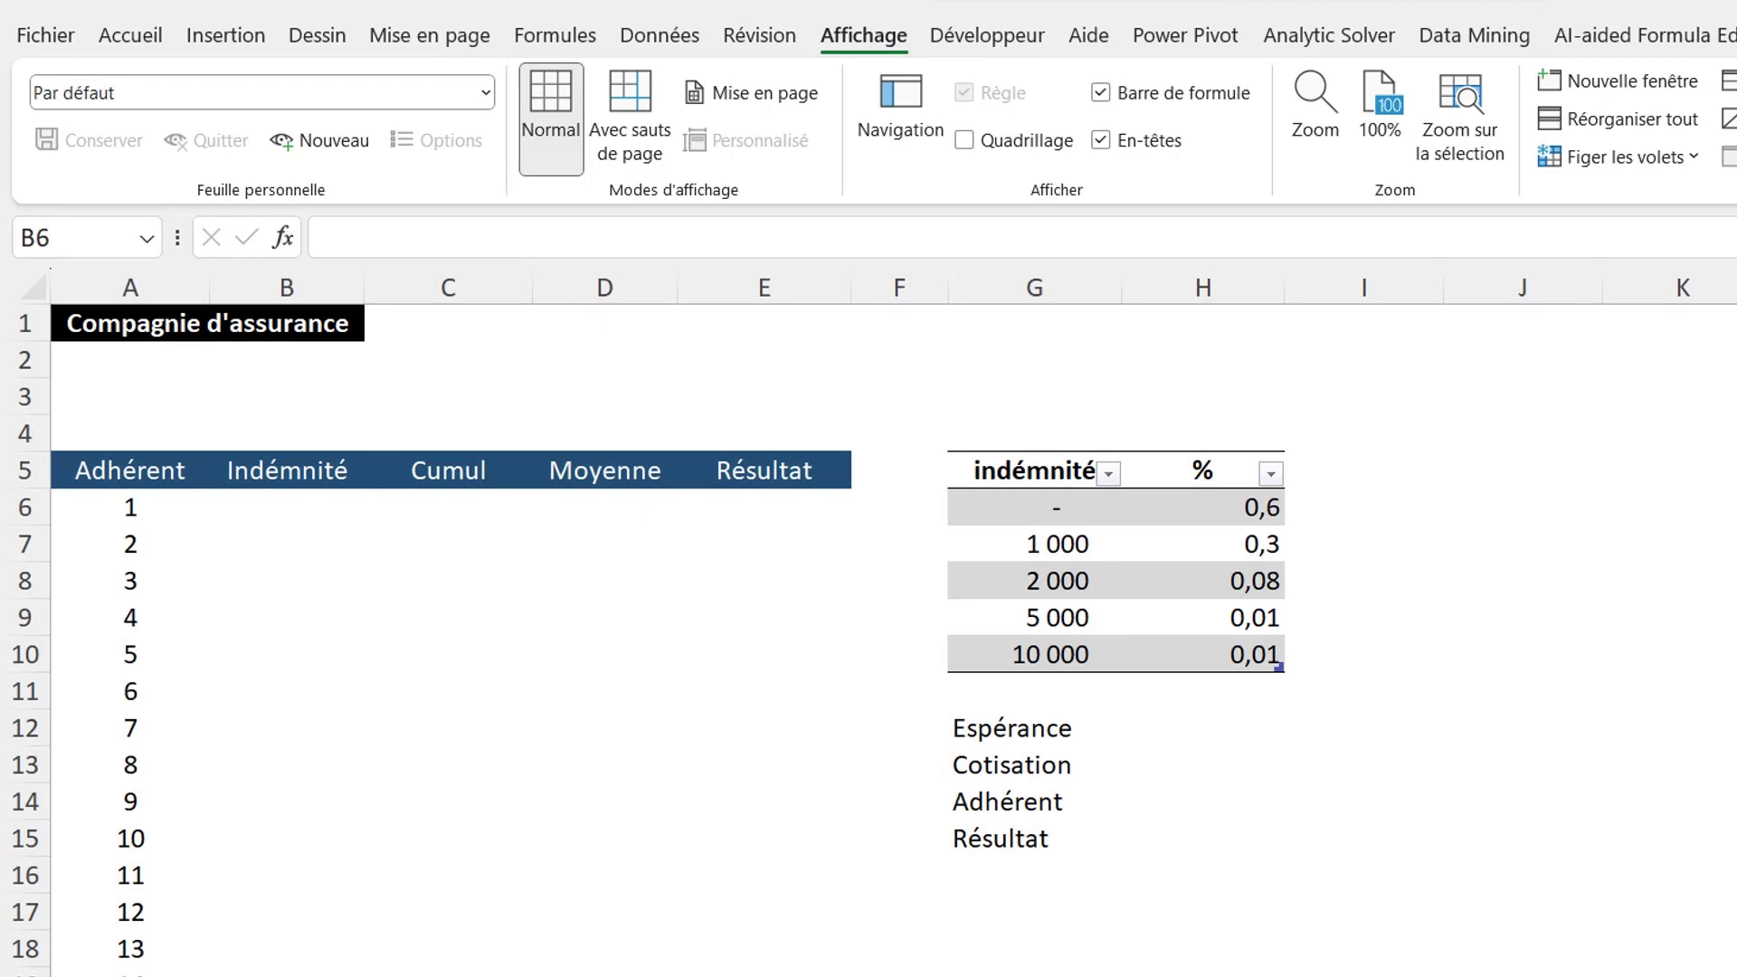
# Enter =SOMMEPROD of the indémnité and % columns in H12, giving an Espérance of 610
pyautogui.click(1202, 728)
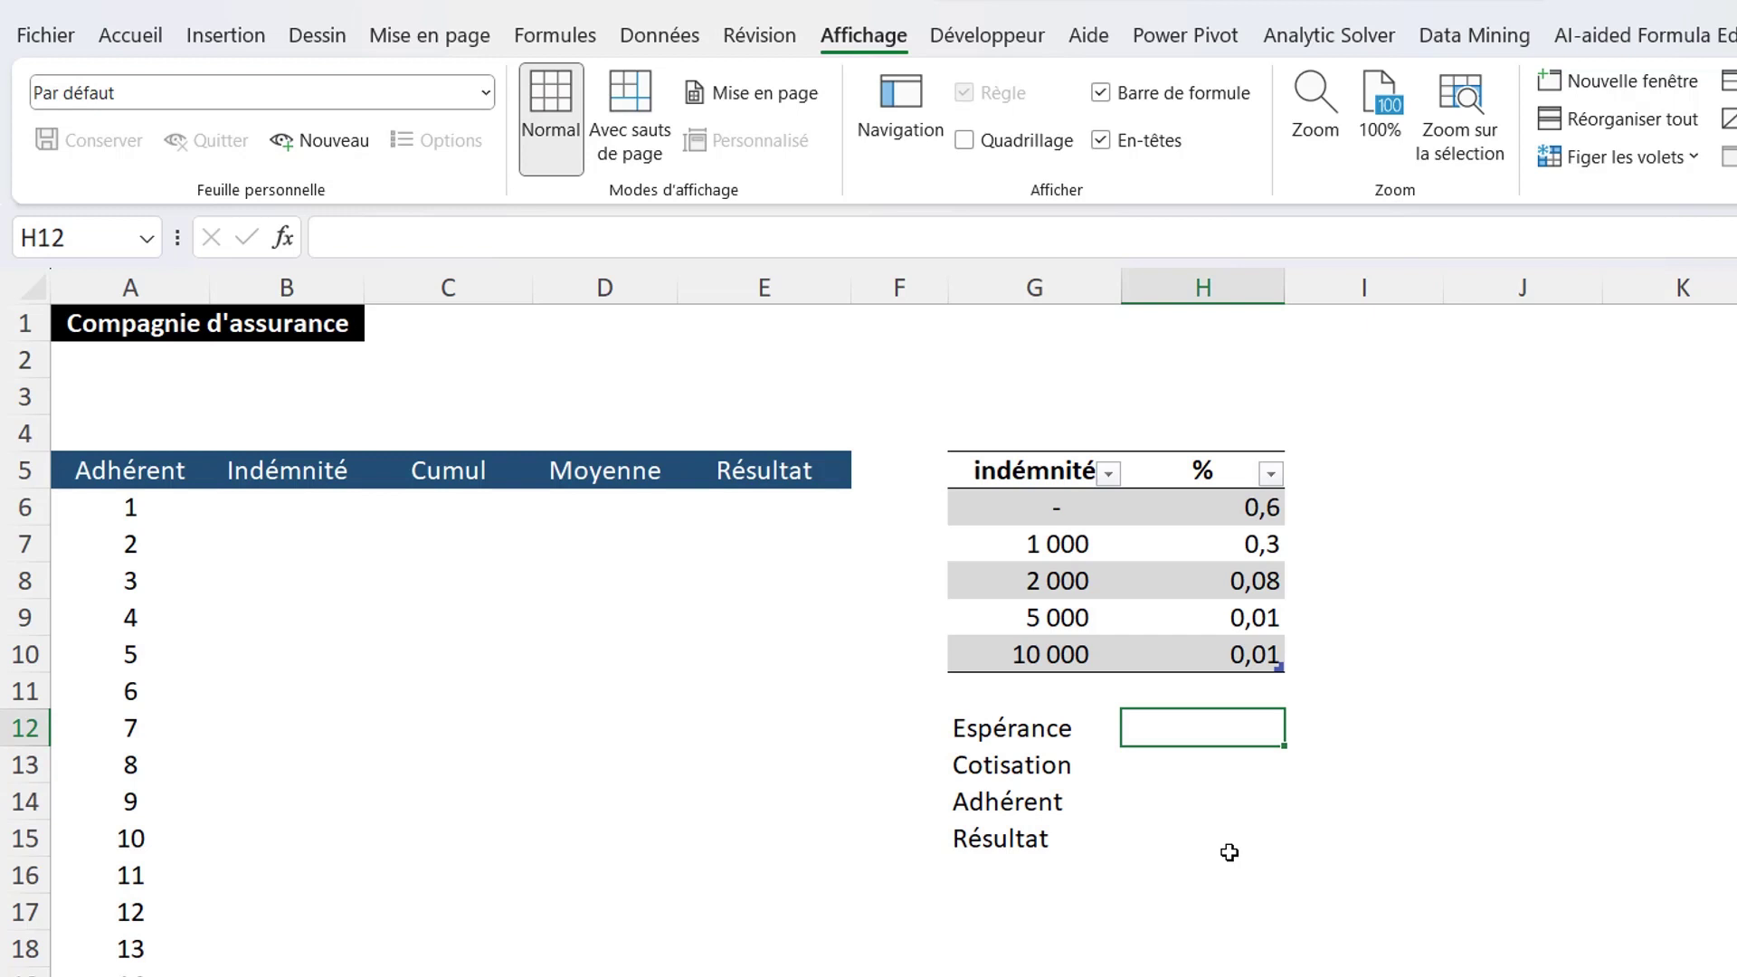
pyautogui.write('=SOMMEPROD')
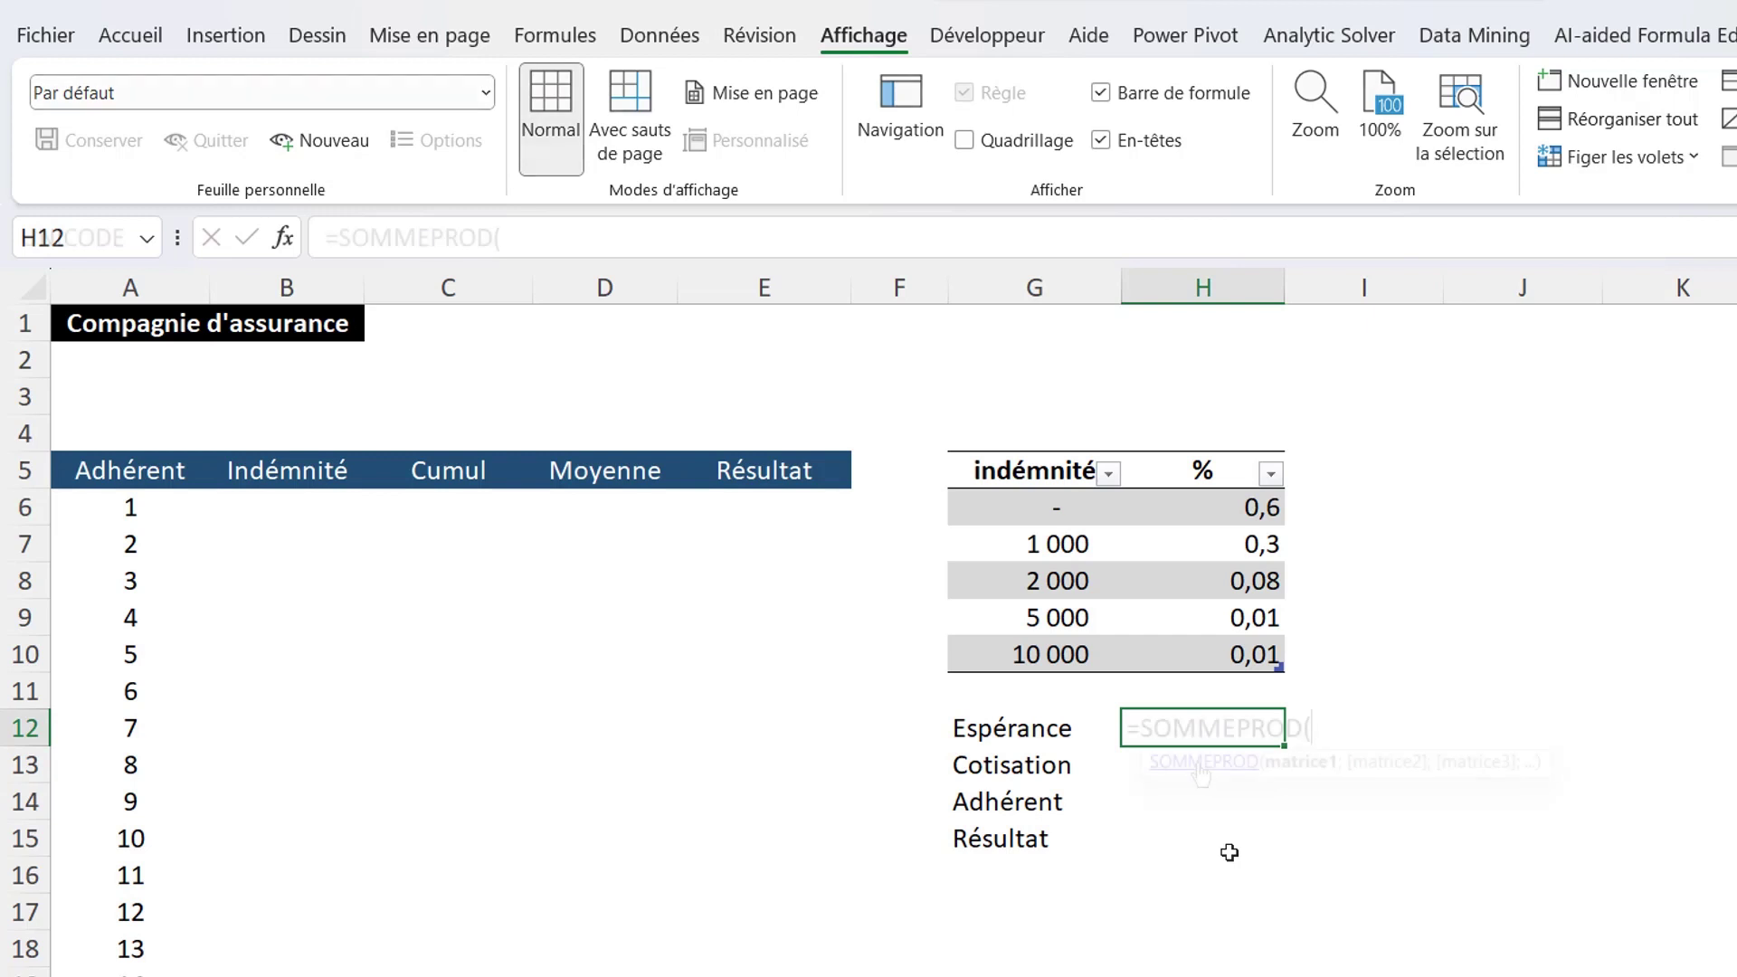
pyautogui.write('(')
pyautogui.click(1035, 459)
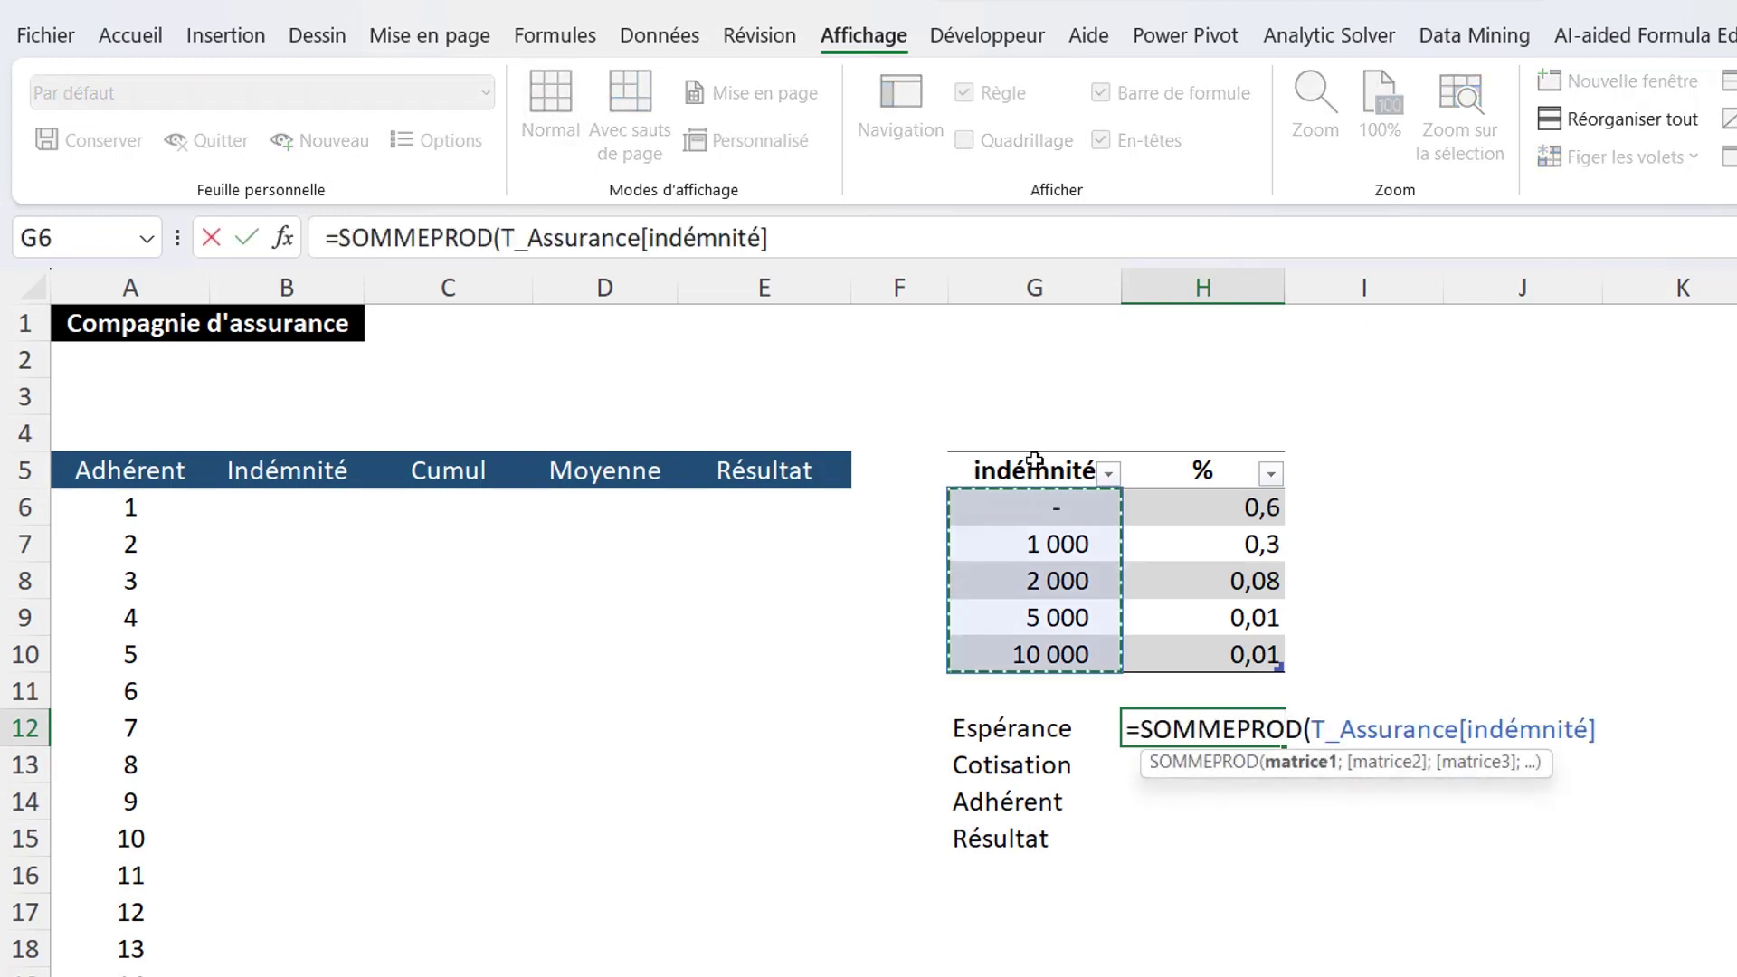
pyautogui.write(';')
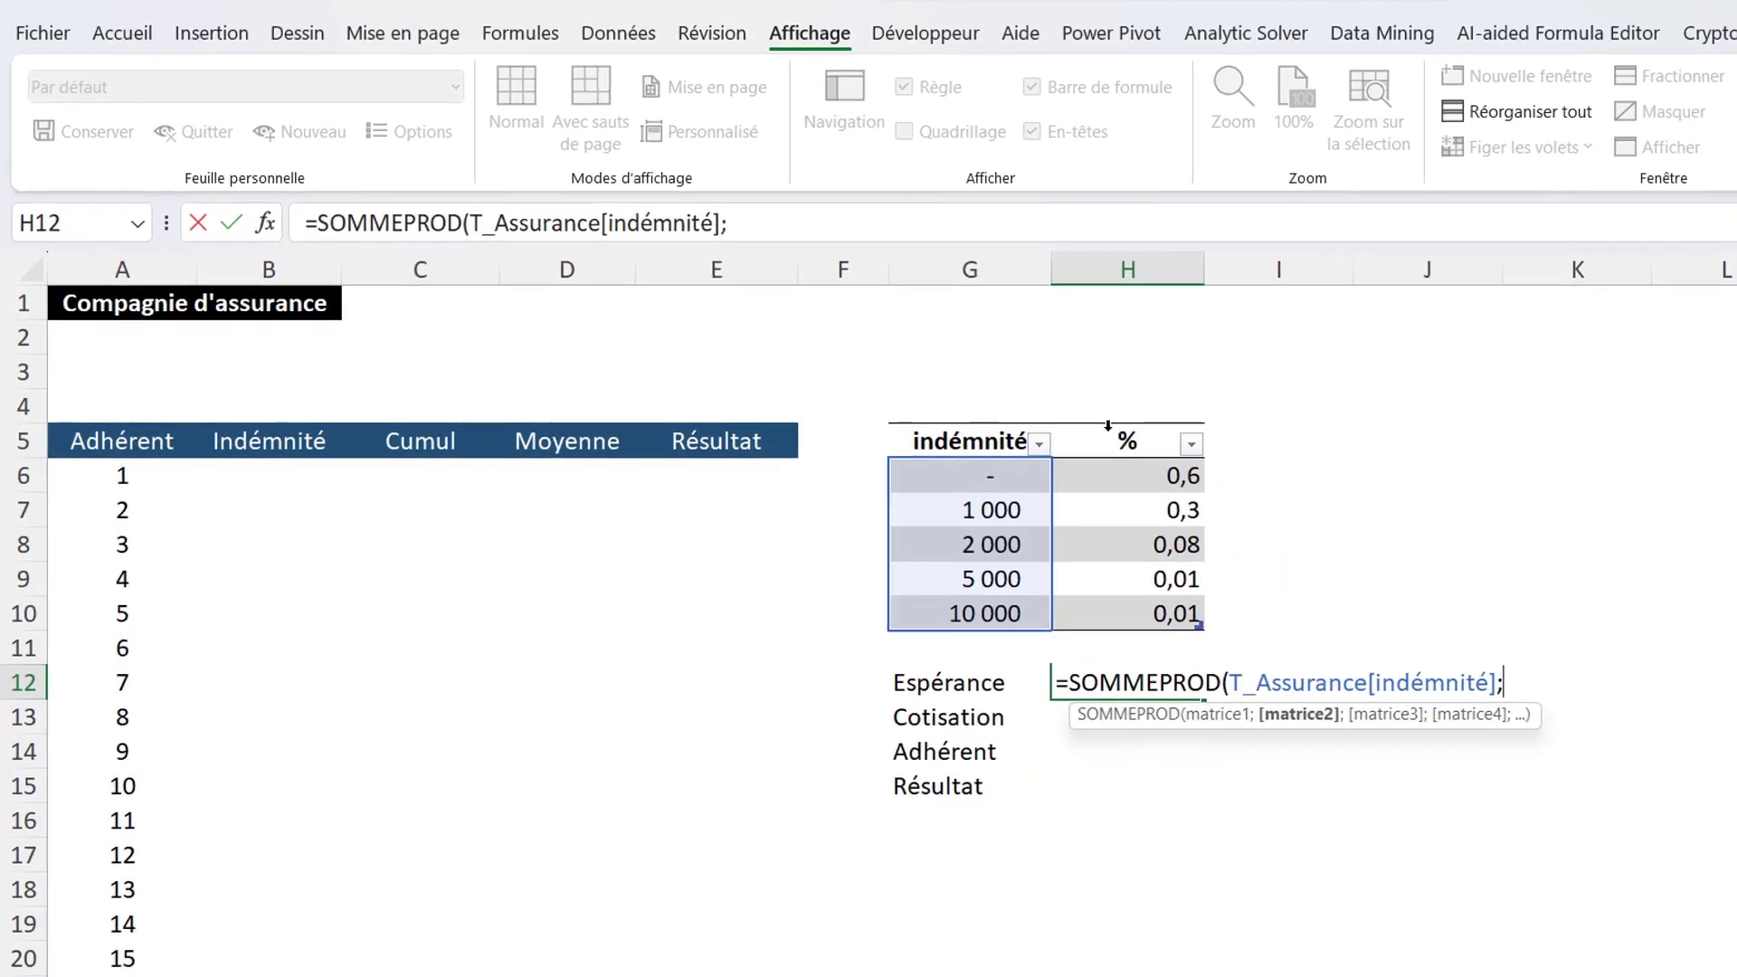
pyautogui.click(1109, 426)
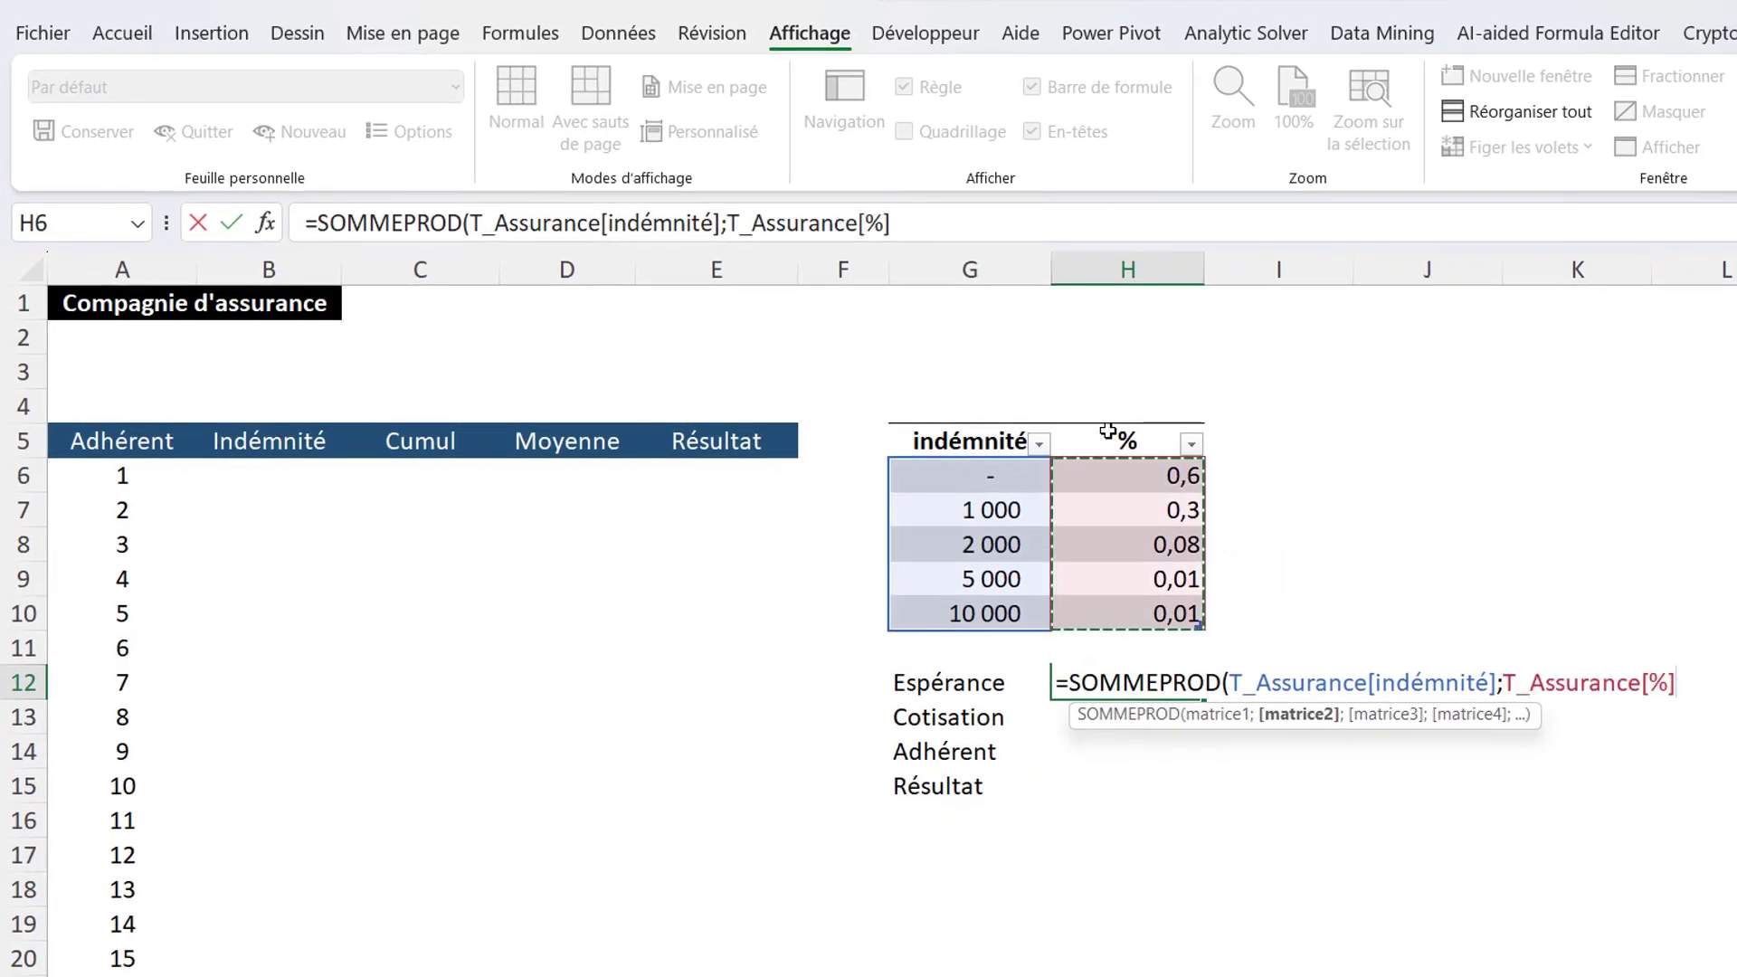
pyautogui.press('Return')
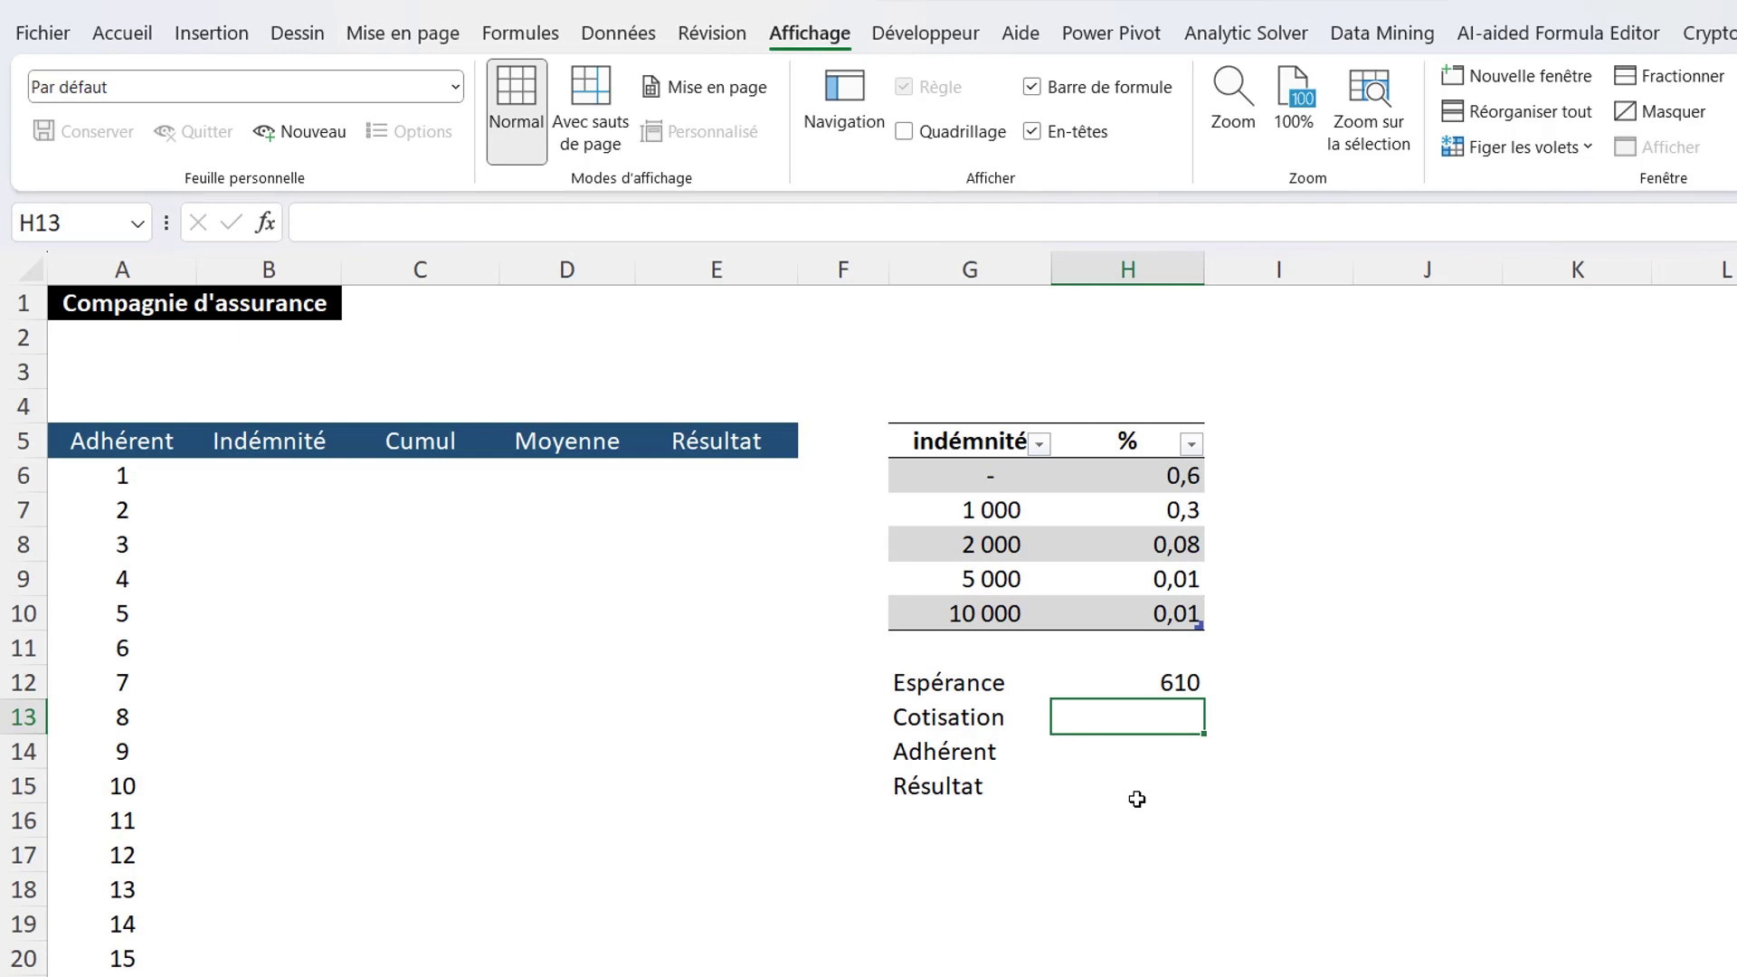
# Enter a Cotisation of 700 and 10000 Adhérents
pyautogui.write('7')
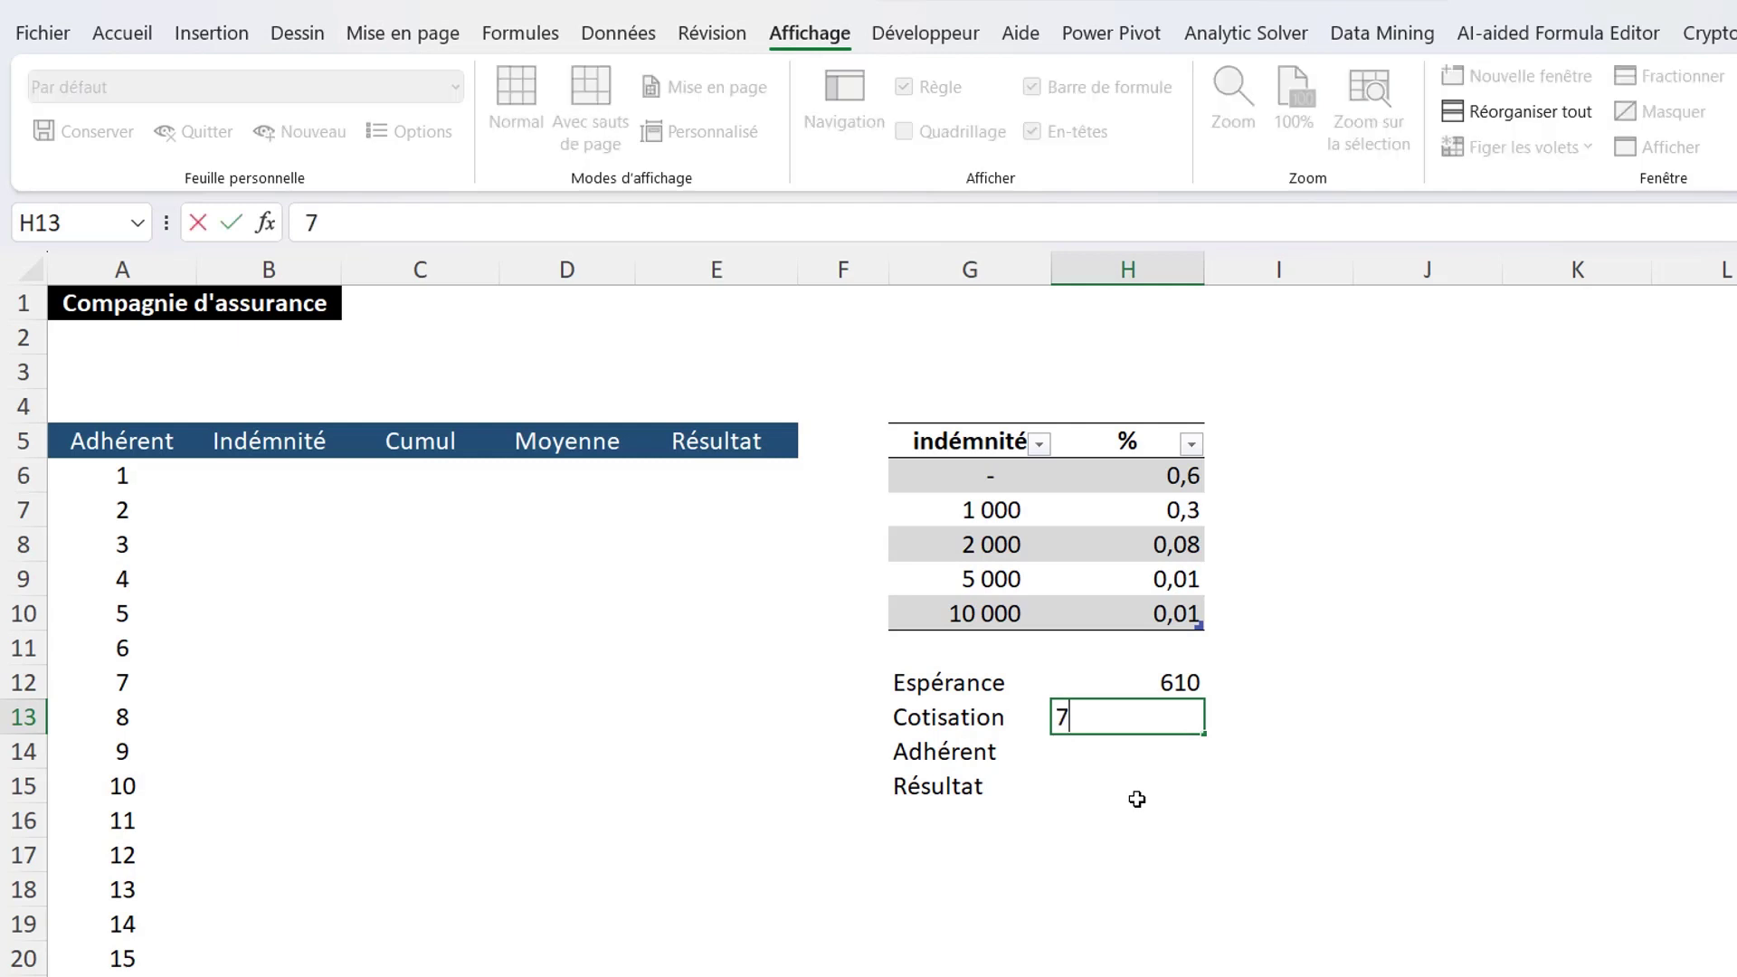
pyautogui.write('00')
pyautogui.press('Return')
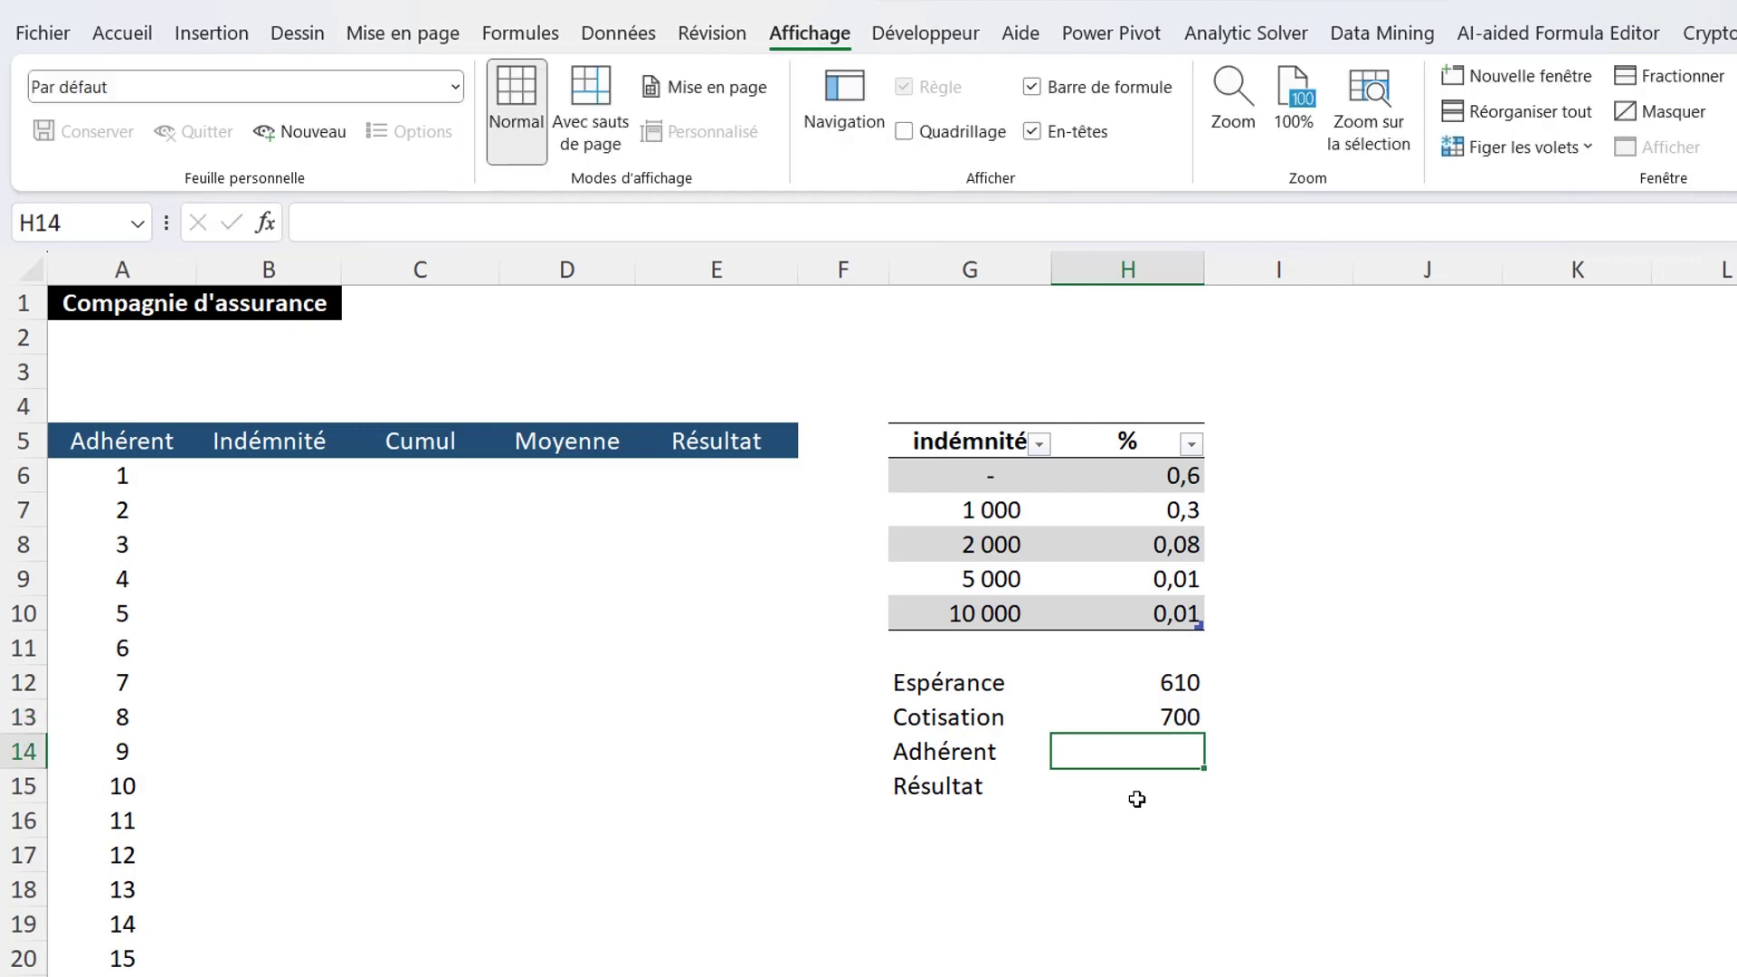
pyautogui.write('1')
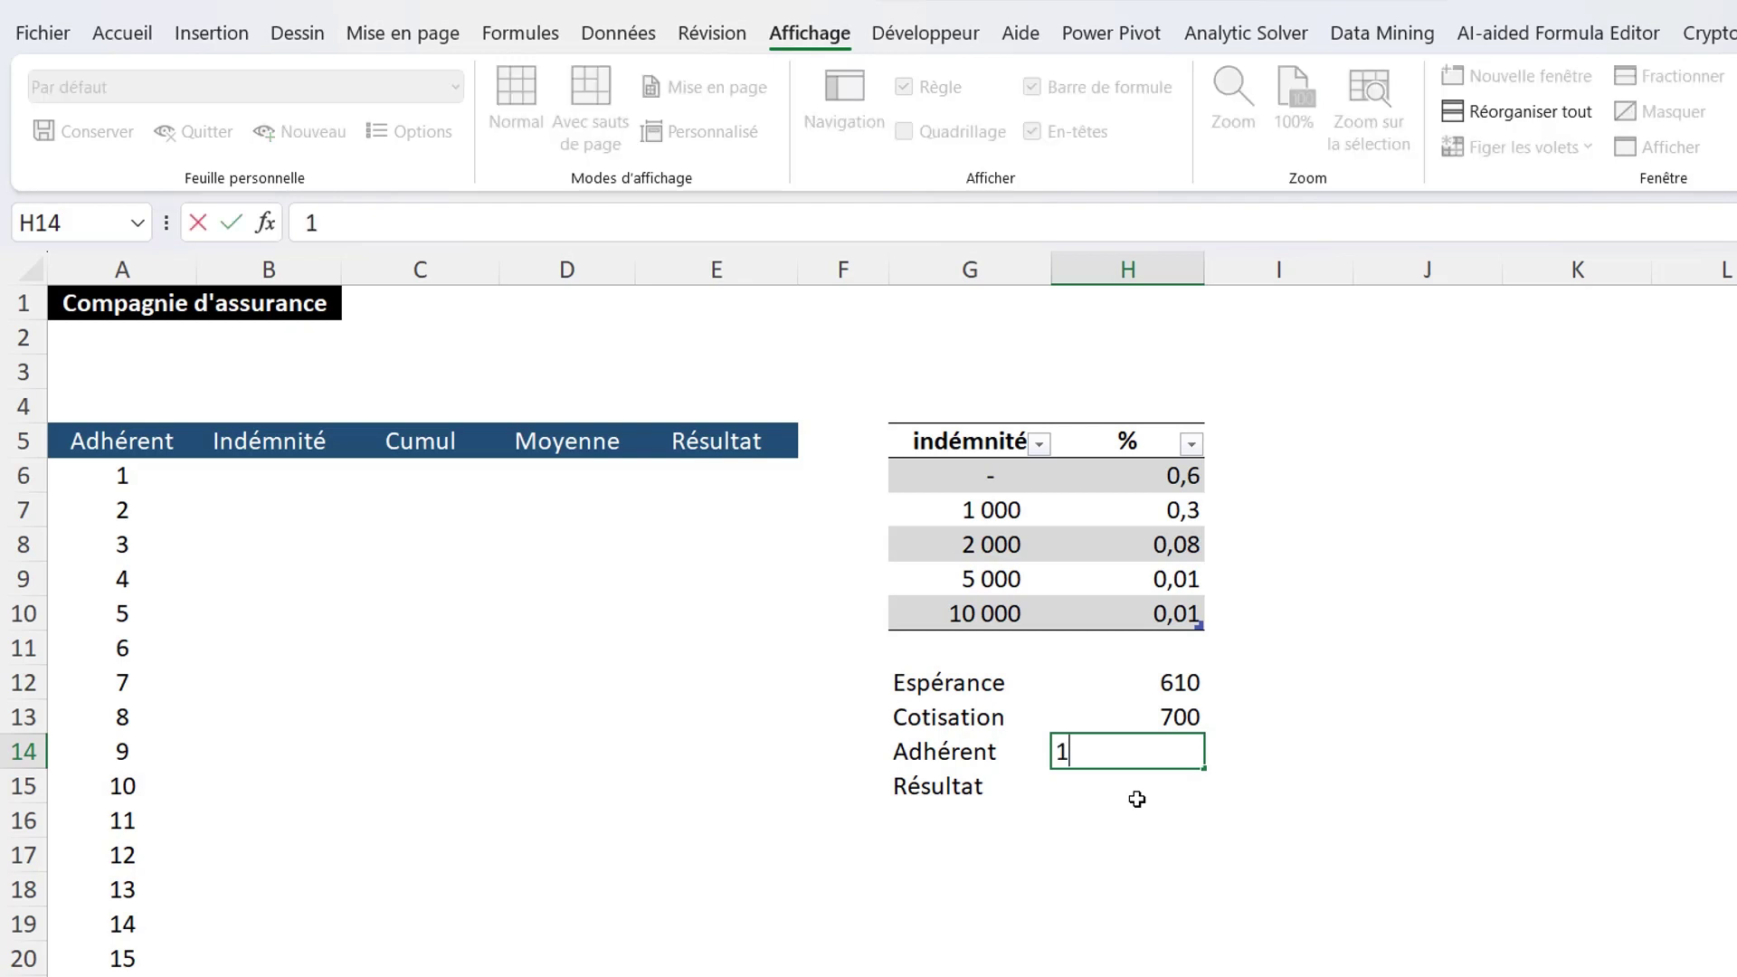
pyautogui.write('0000')
pyautogui.press('Return')
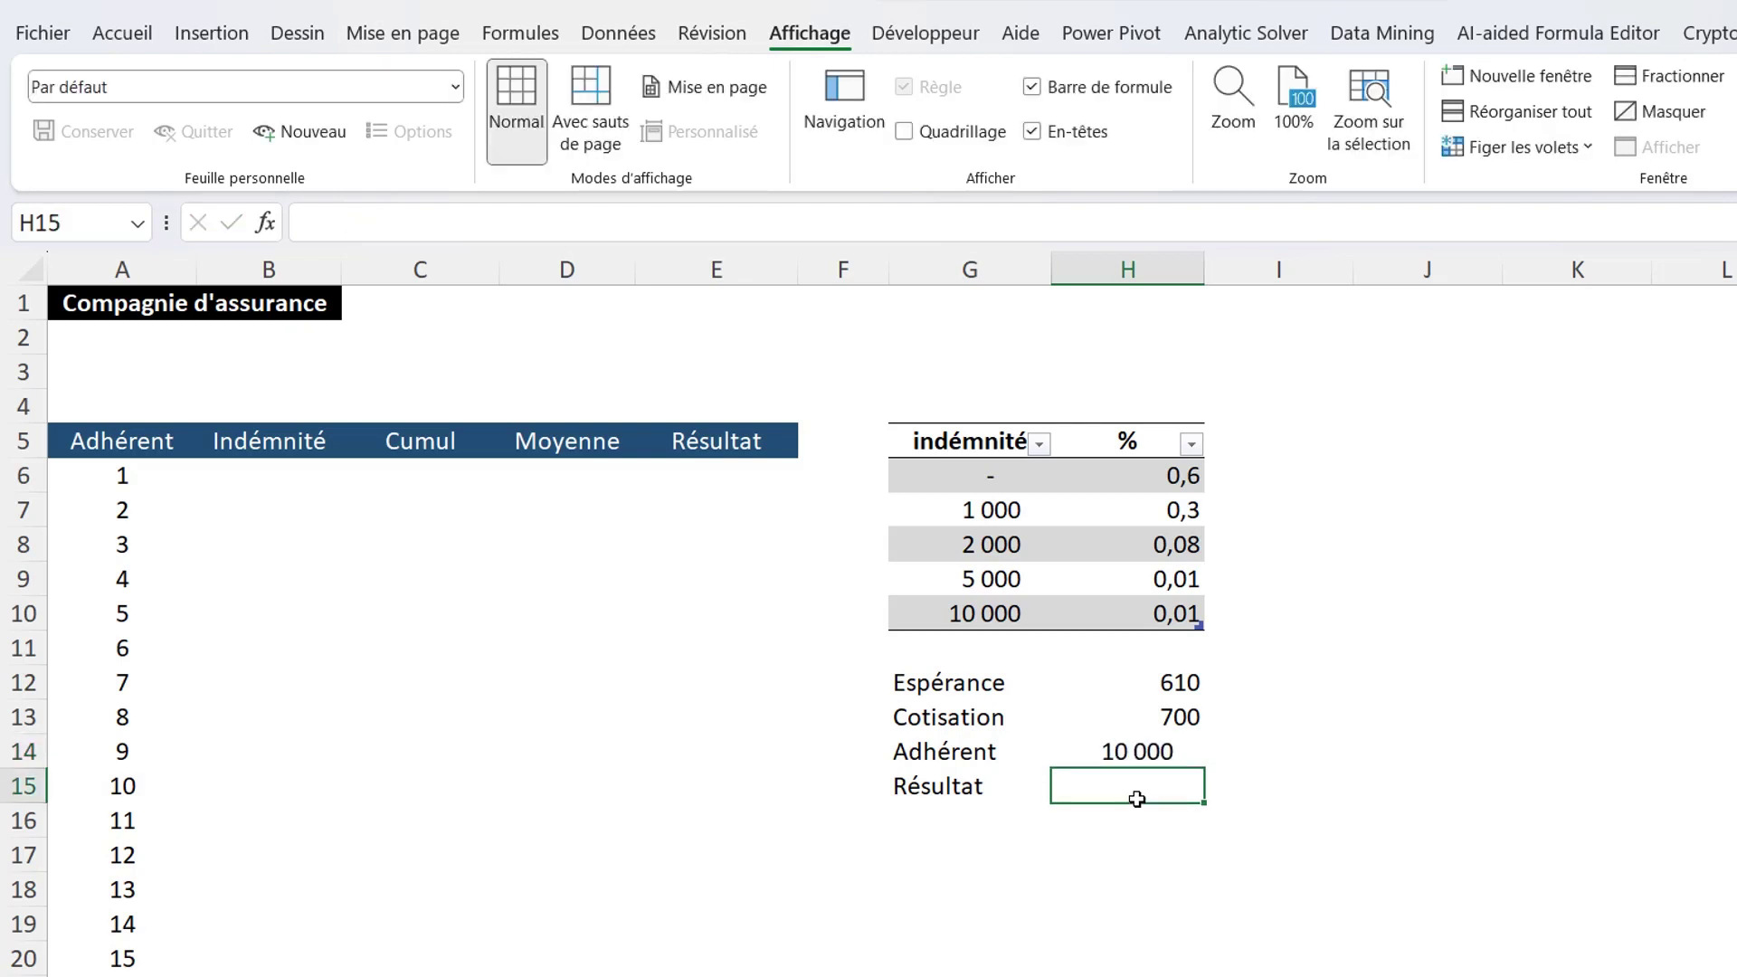
# Enter =(H13-H12)*H14 in H15 for a Résultat of 900 000
pyautogui.write('=')
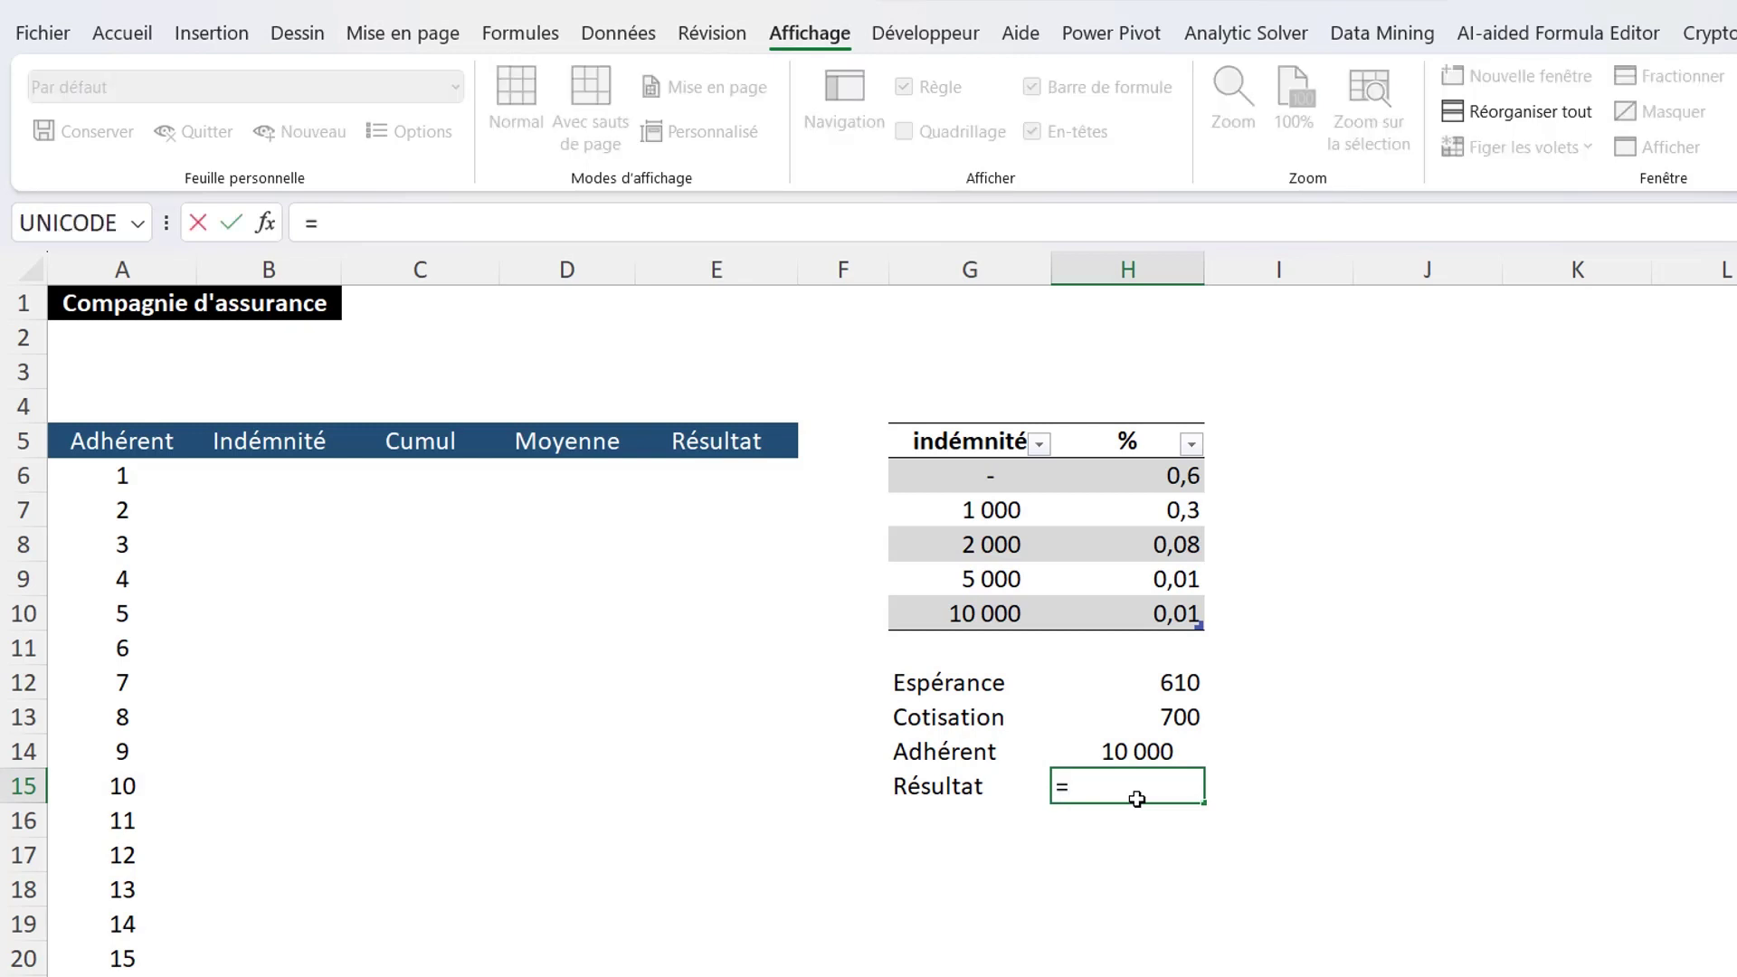
pyautogui.write('(')
pyautogui.click(1120, 720)
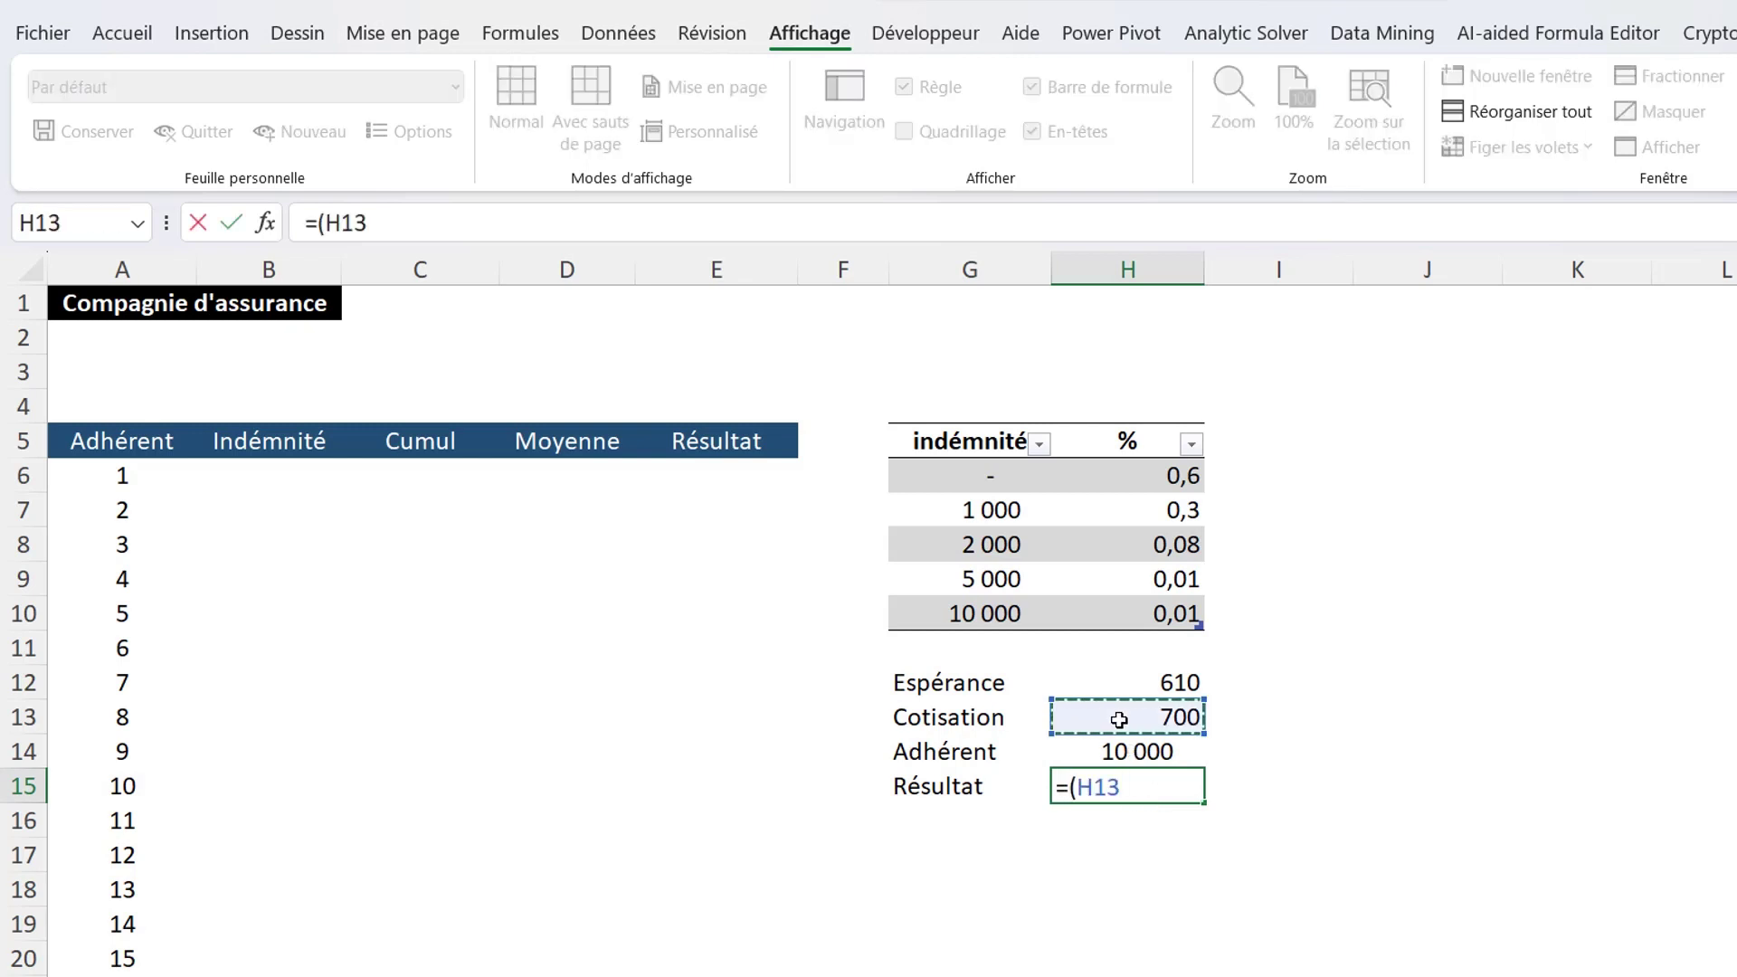
pyautogui.write('-')
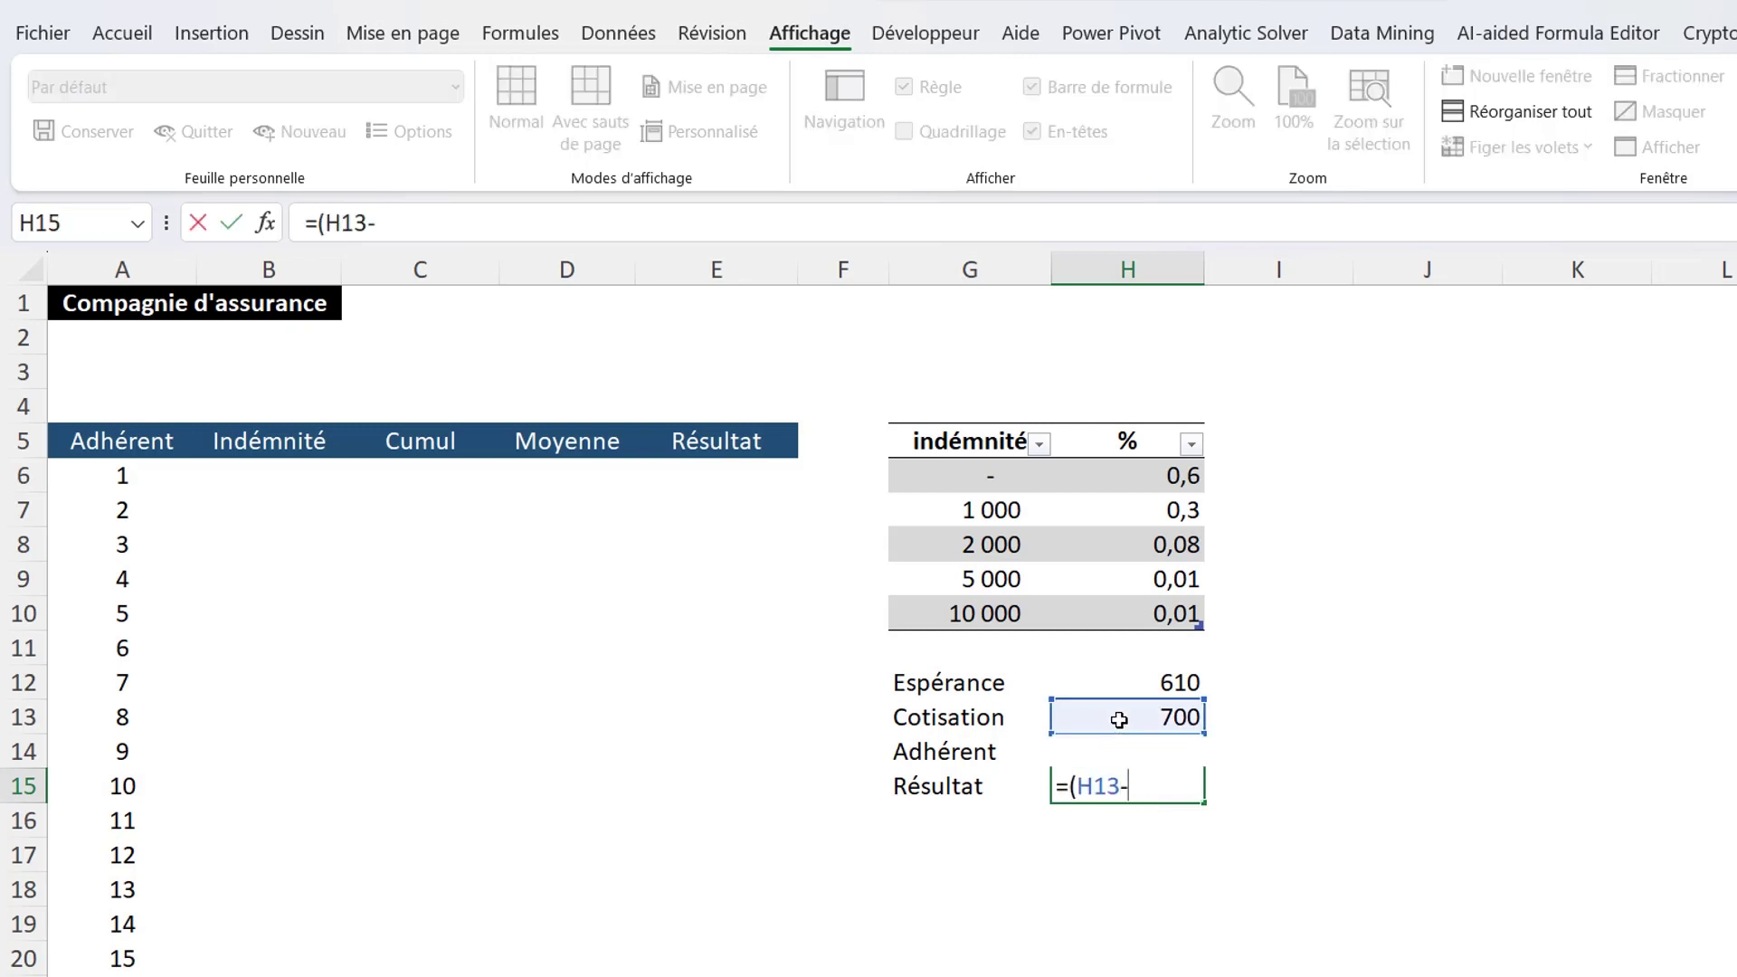
pyautogui.click(1110, 683)
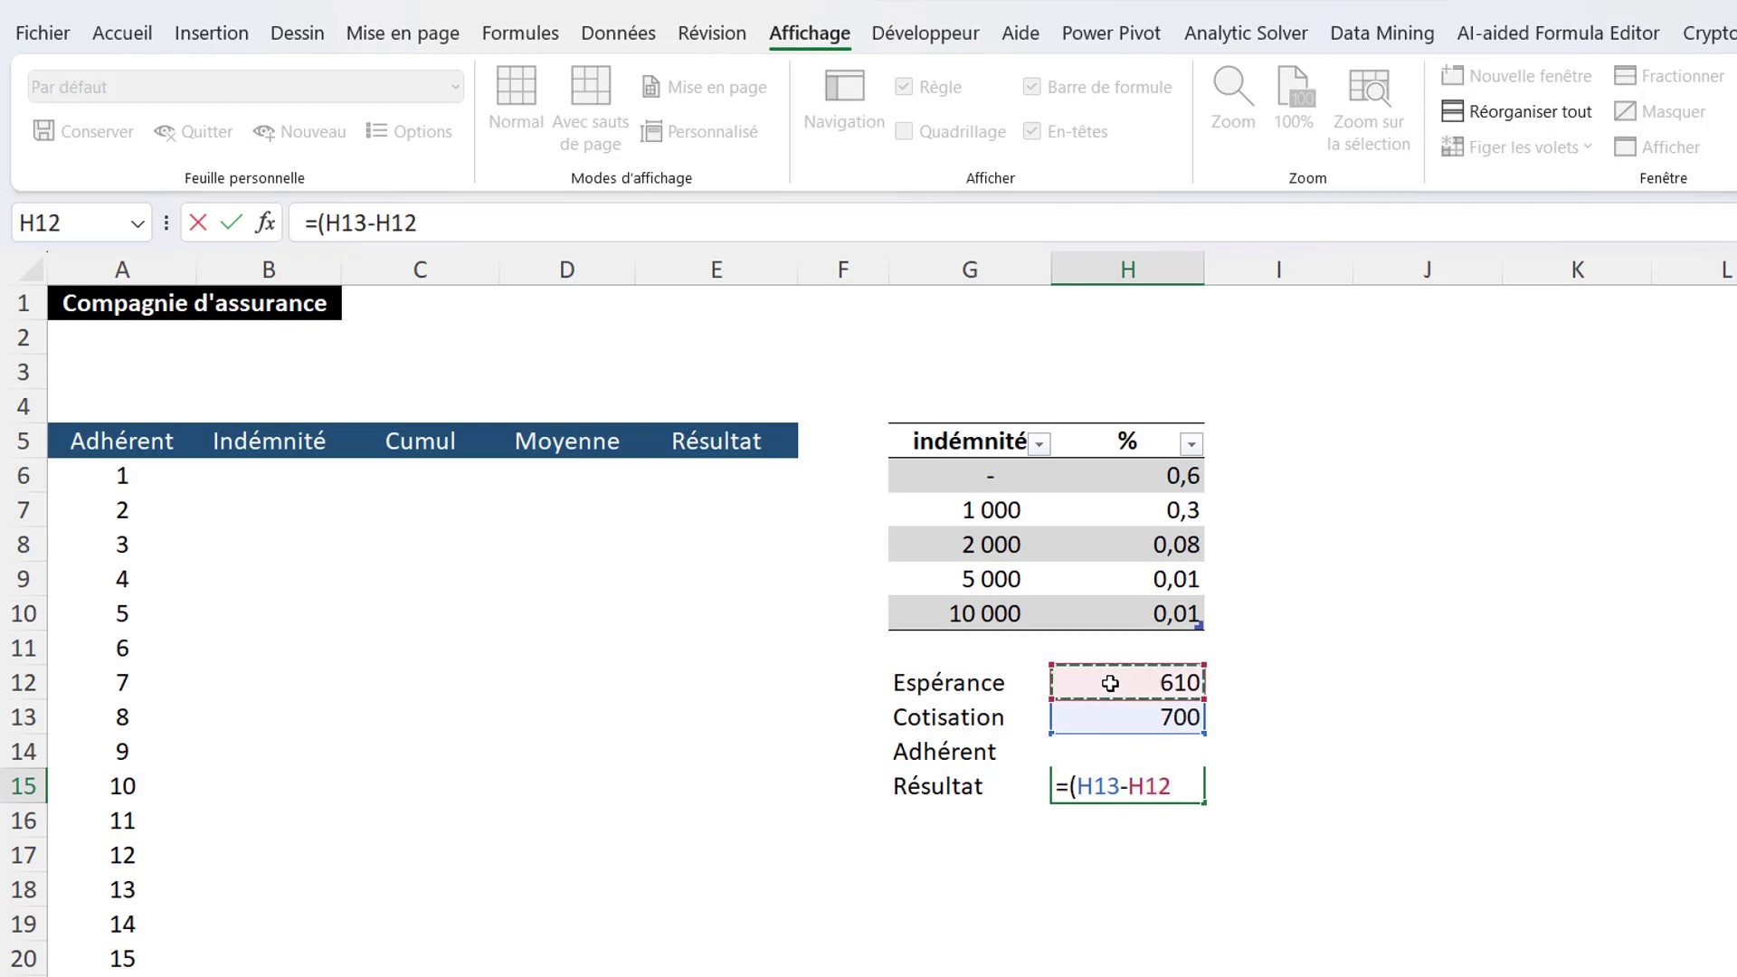
pyautogui.write(')*')
pyautogui.write('h14')
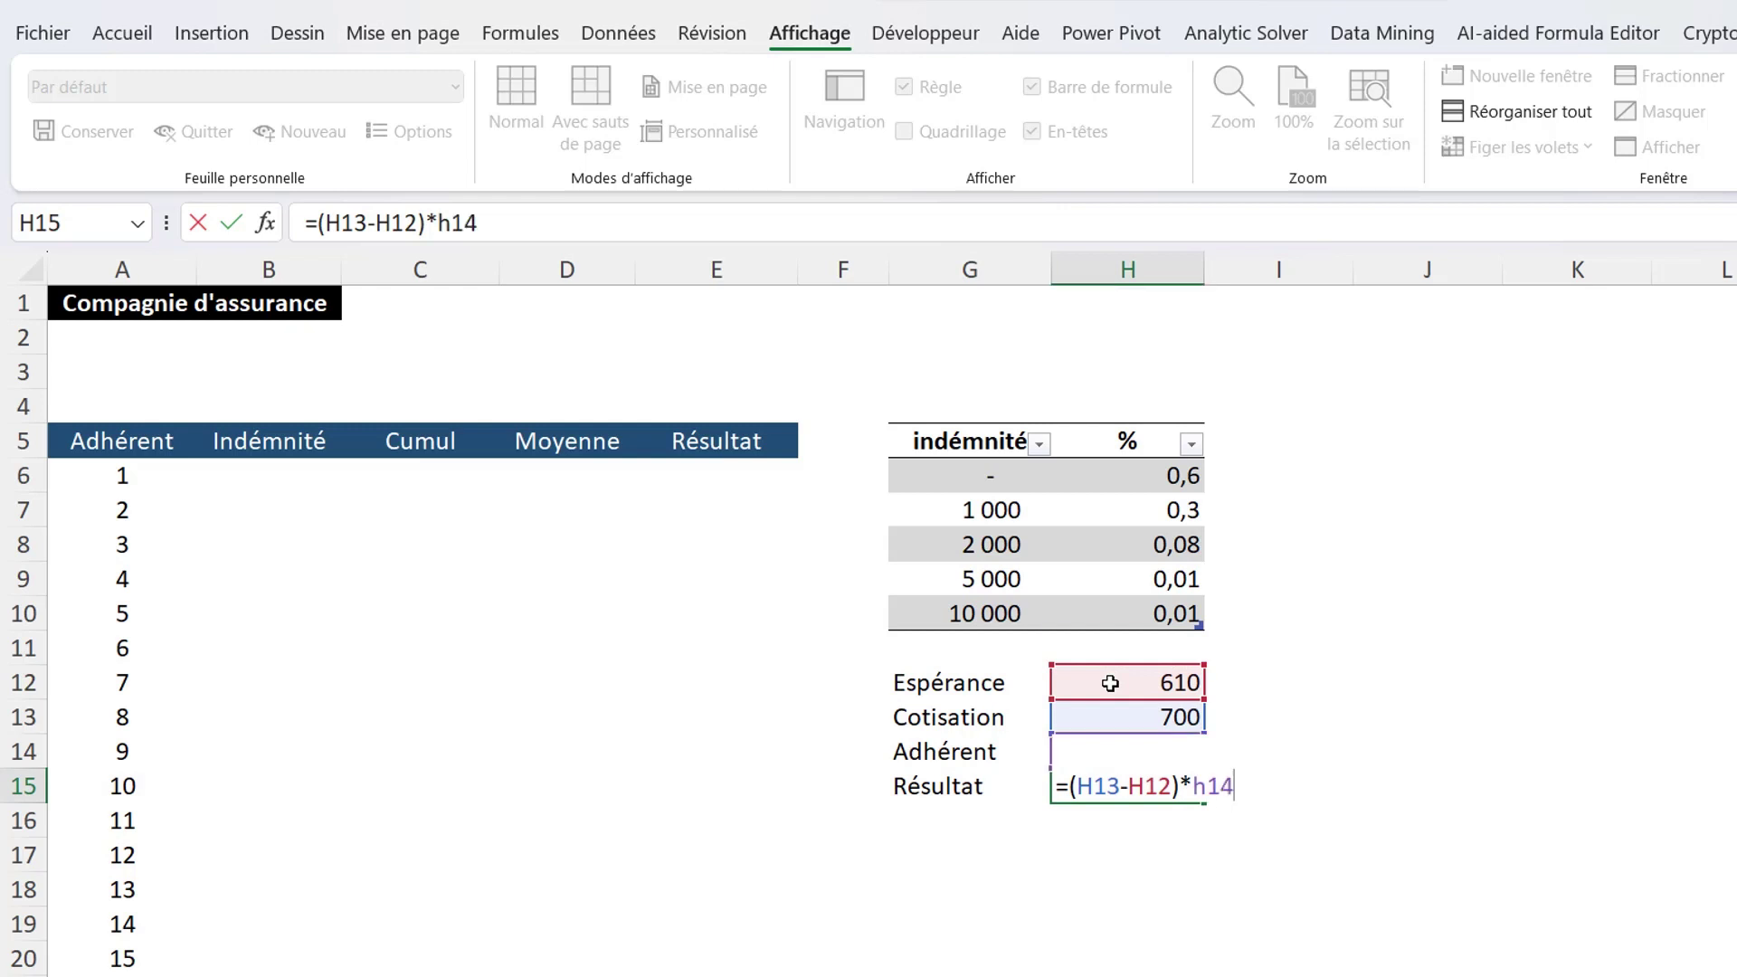
pyautogui.press('Return')
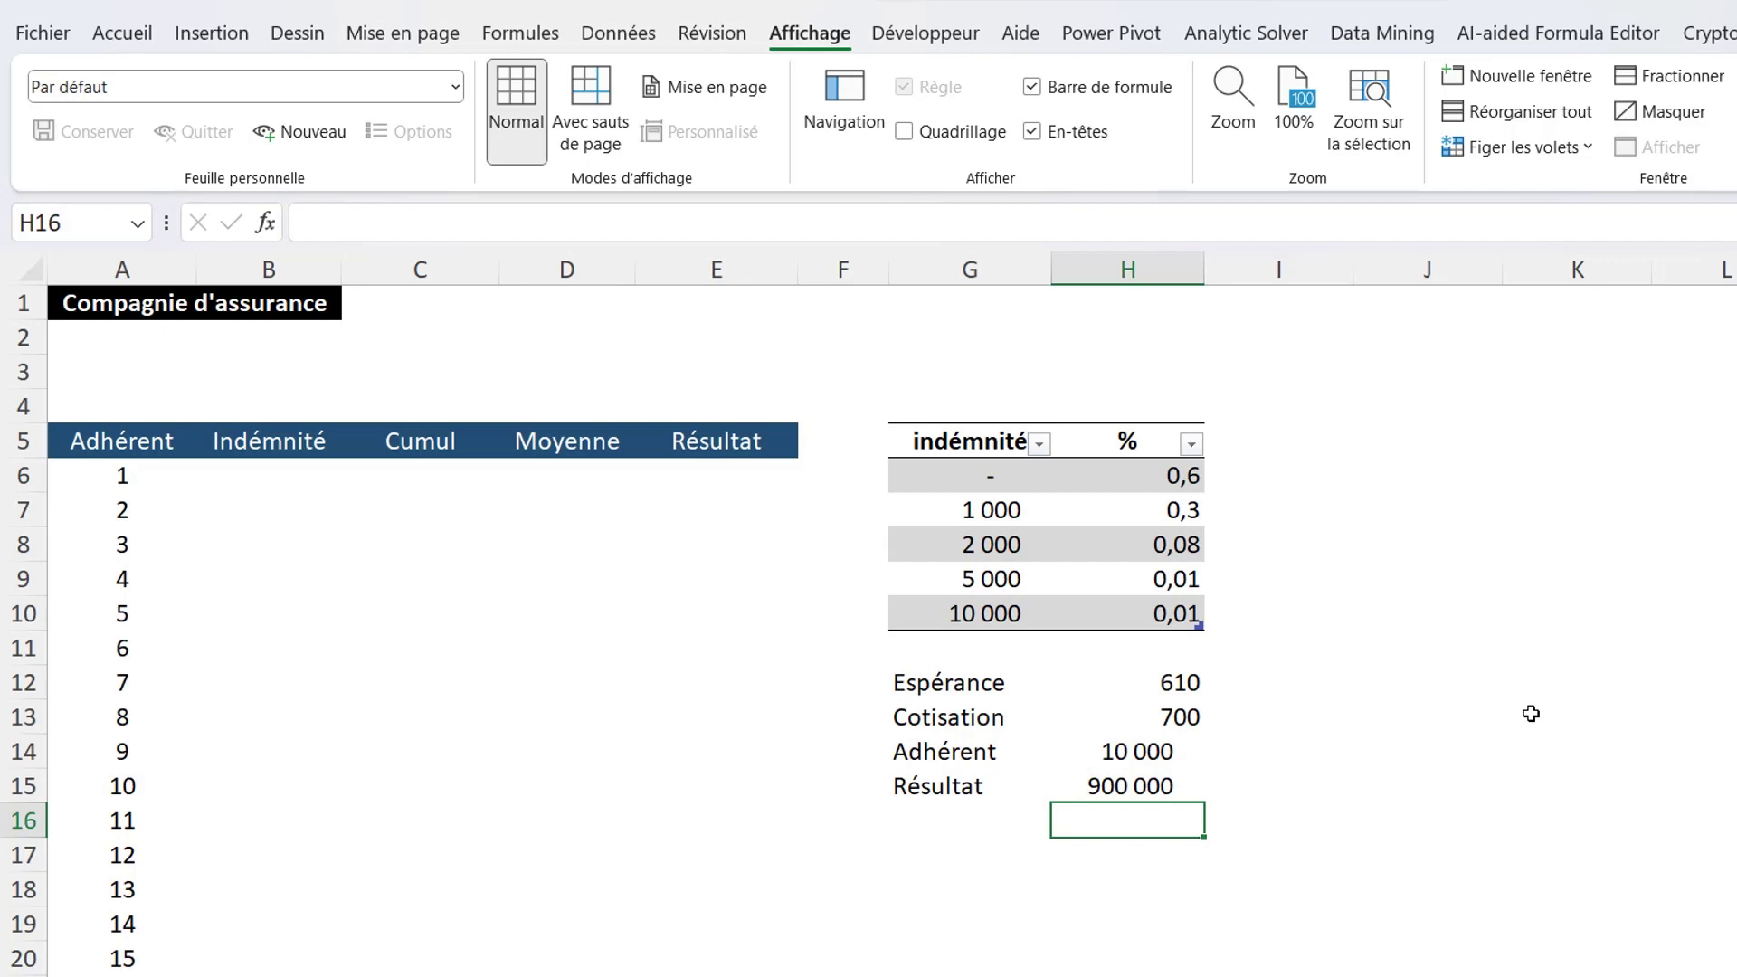
# Generate 10000 discrete random numbers from G6:H10 into the Indémnité column starting at B6
pyautogui.click(620, 43)
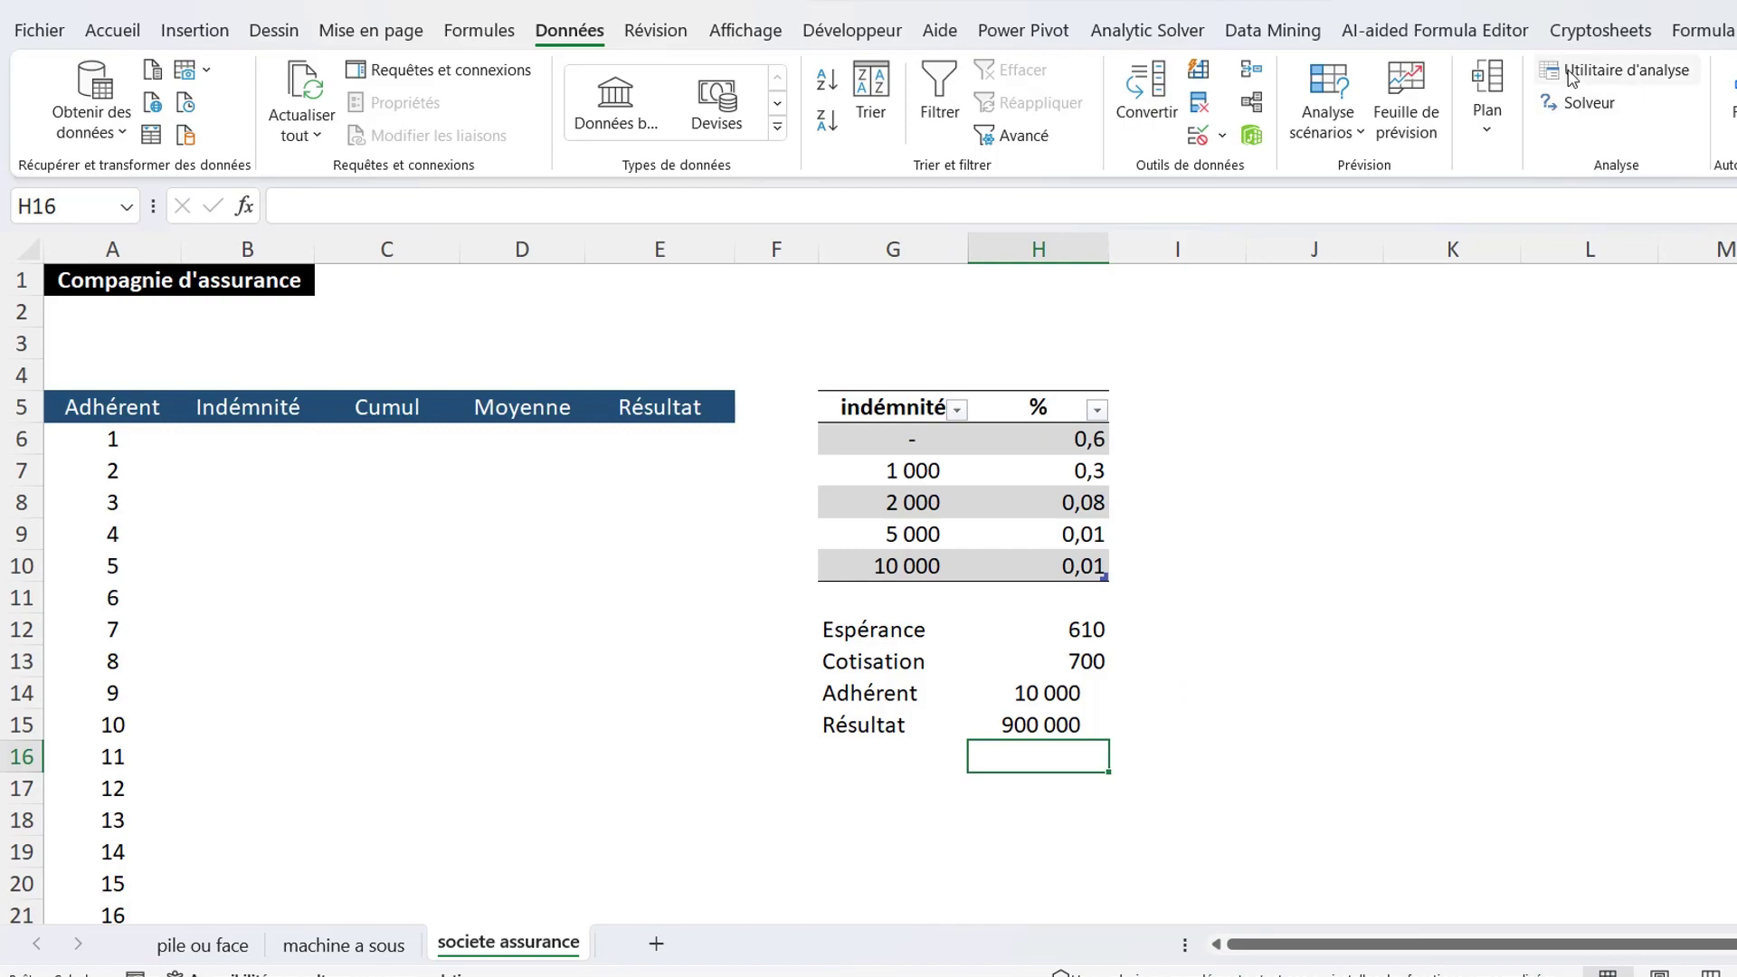
pyautogui.click(1620, 70)
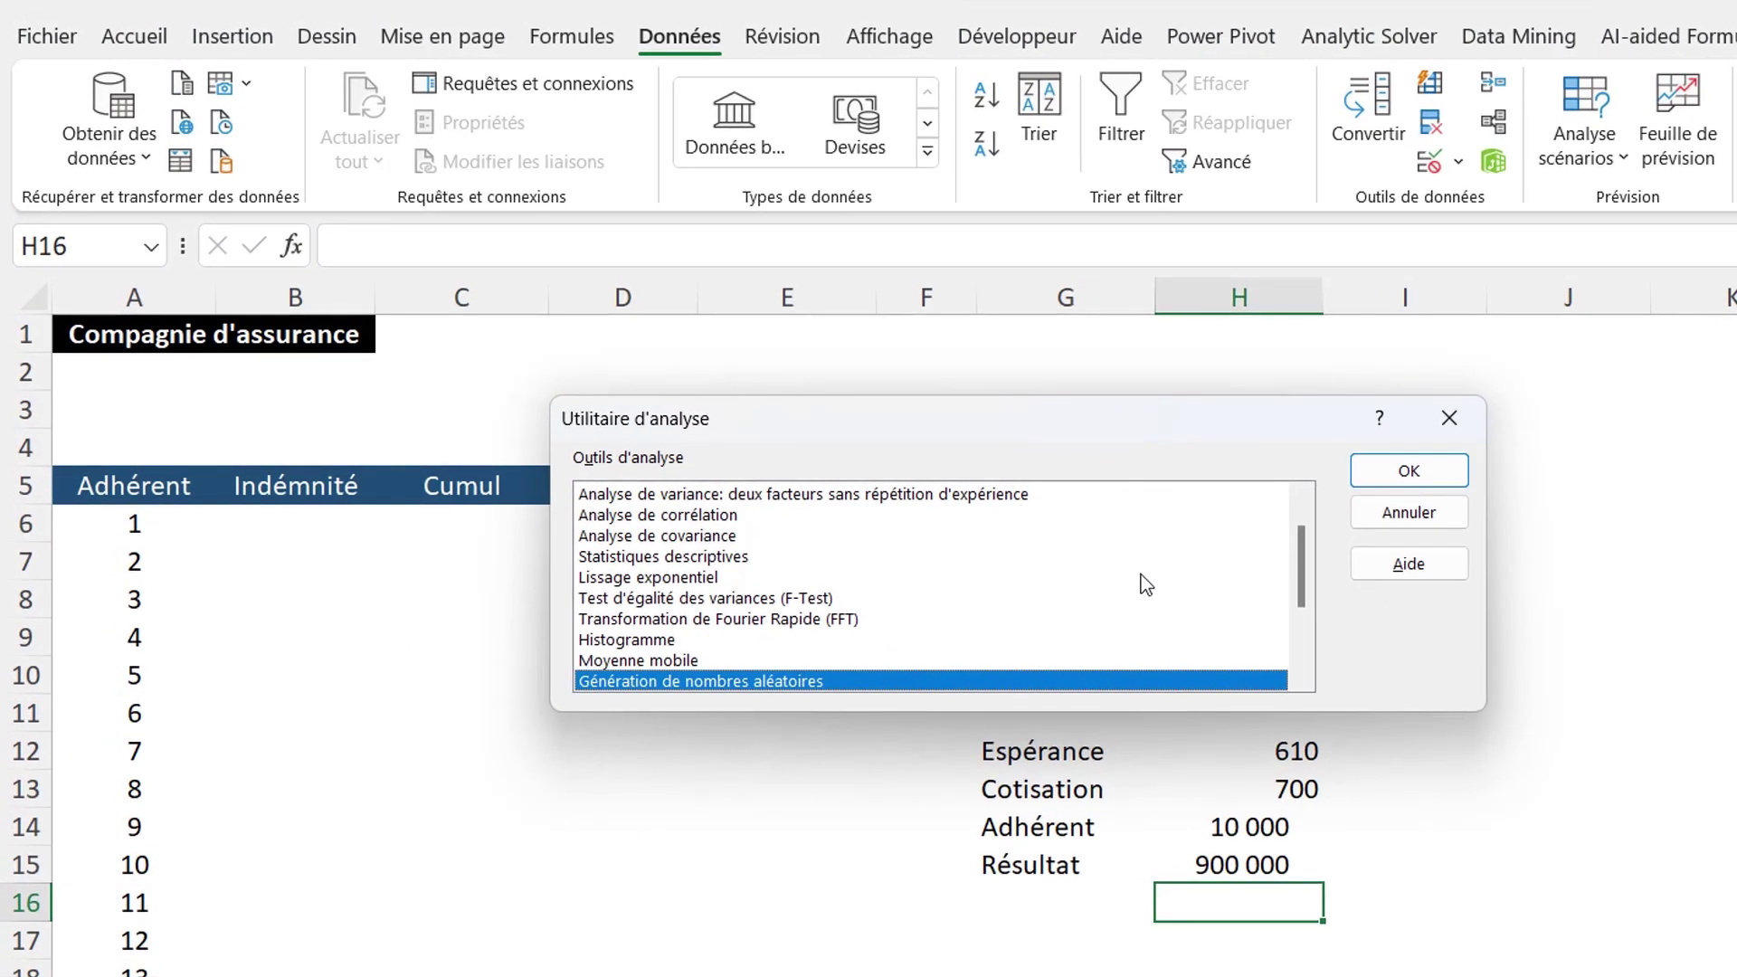
pyautogui.click(1398, 472)
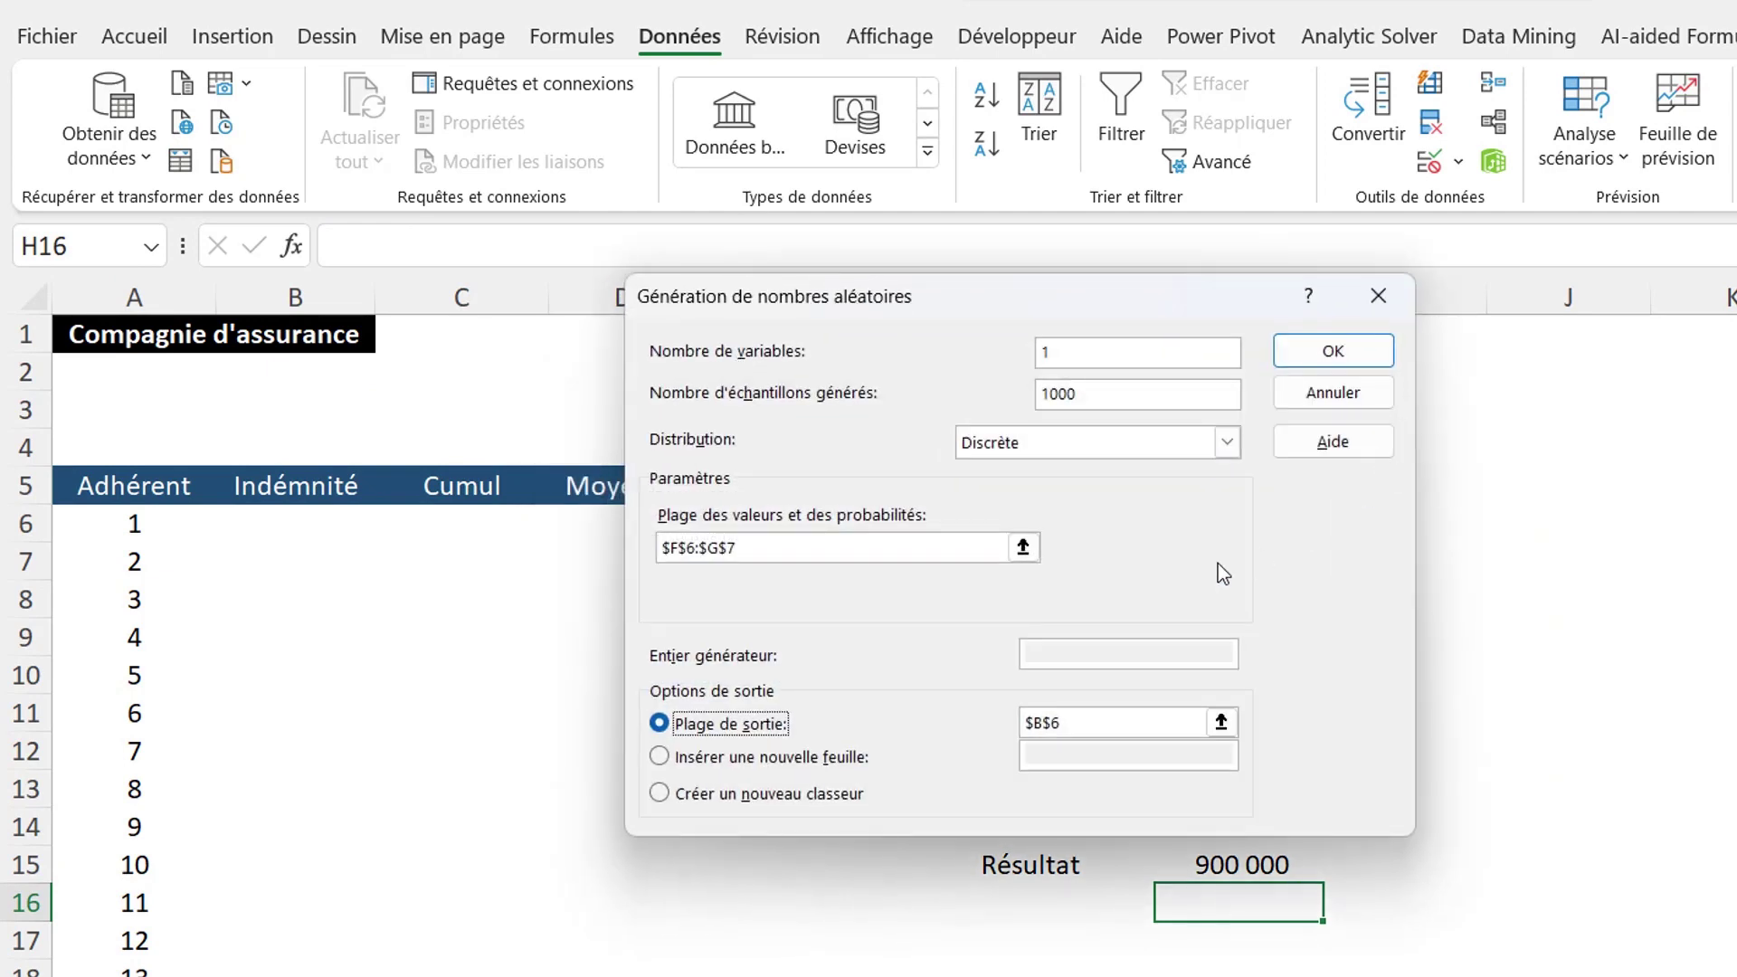
pyautogui.click(1109, 398)
pyautogui.write('0')
pyautogui.click(1023, 548)
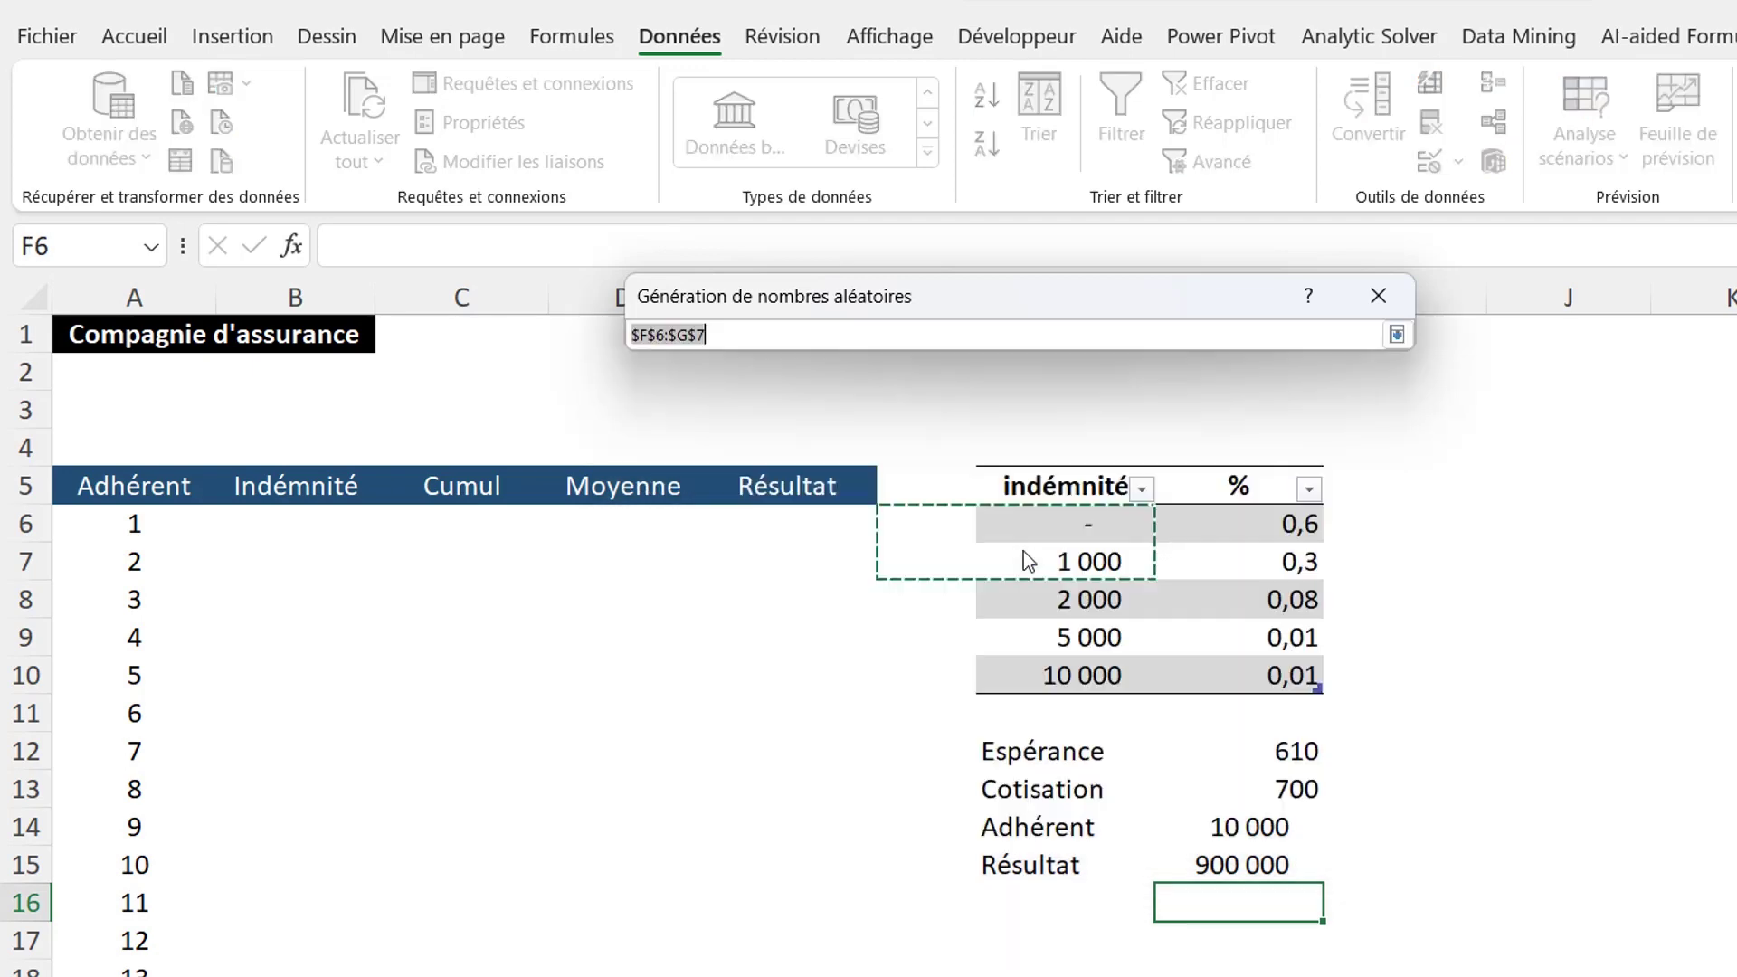
pyautogui.moveTo(1061, 529); pyautogui.dragTo(1235, 666)
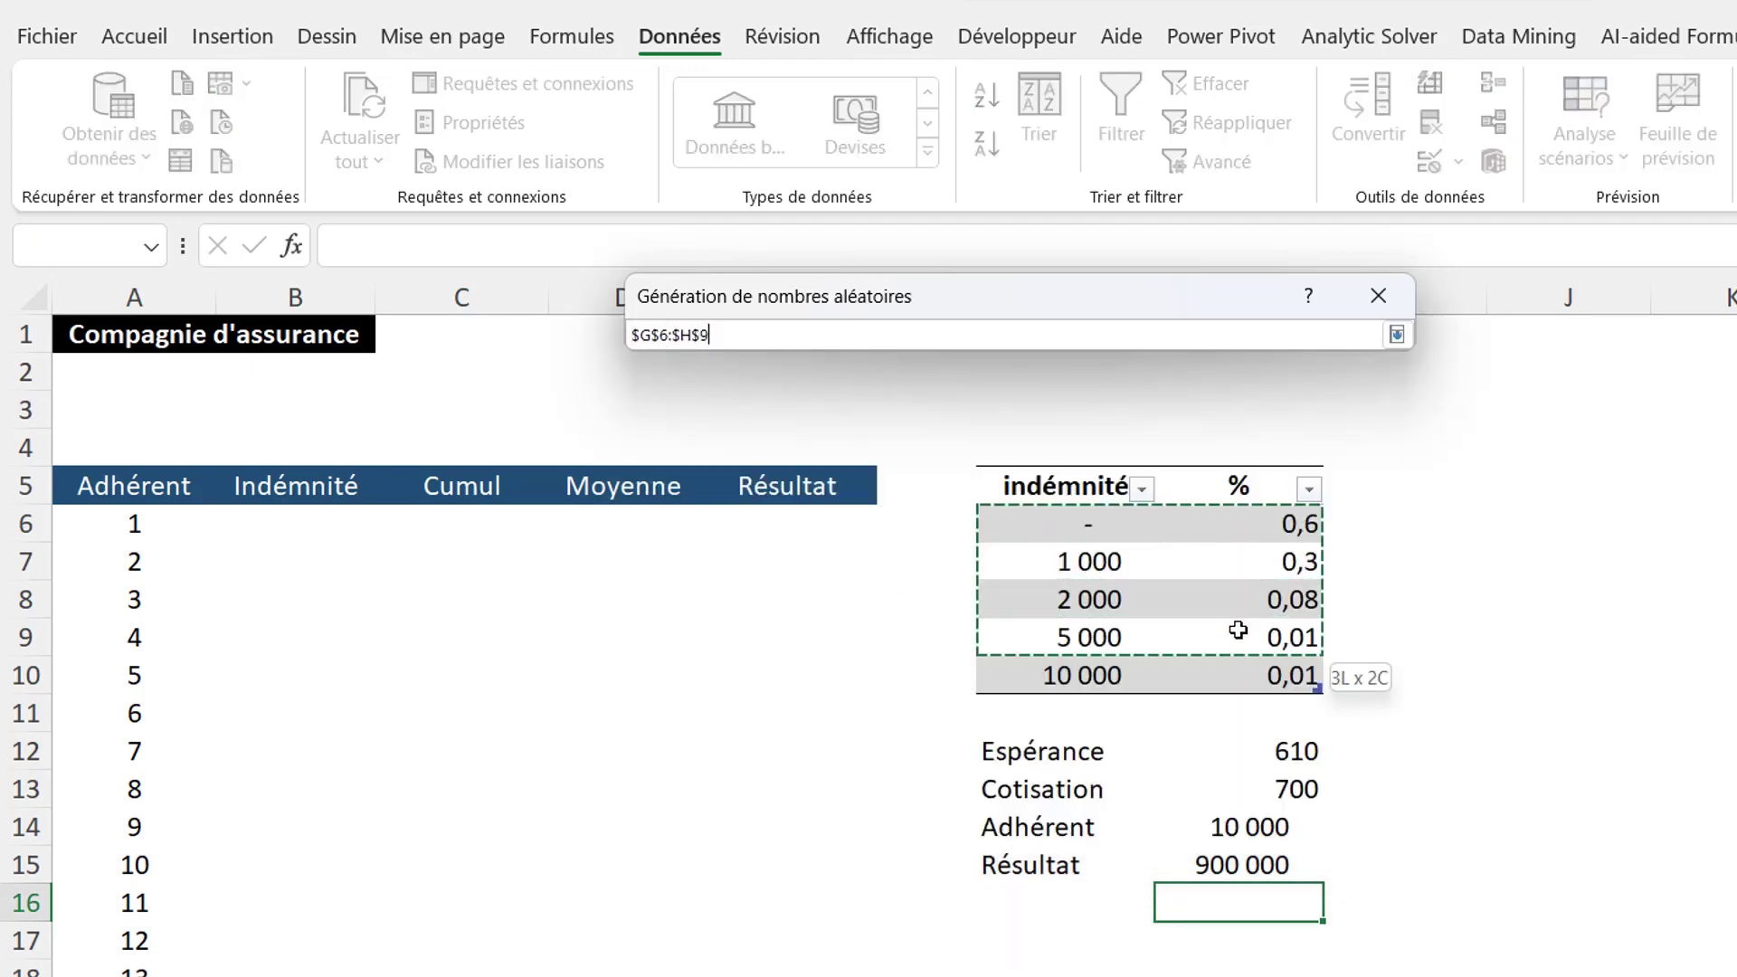
pyautogui.press('Return')
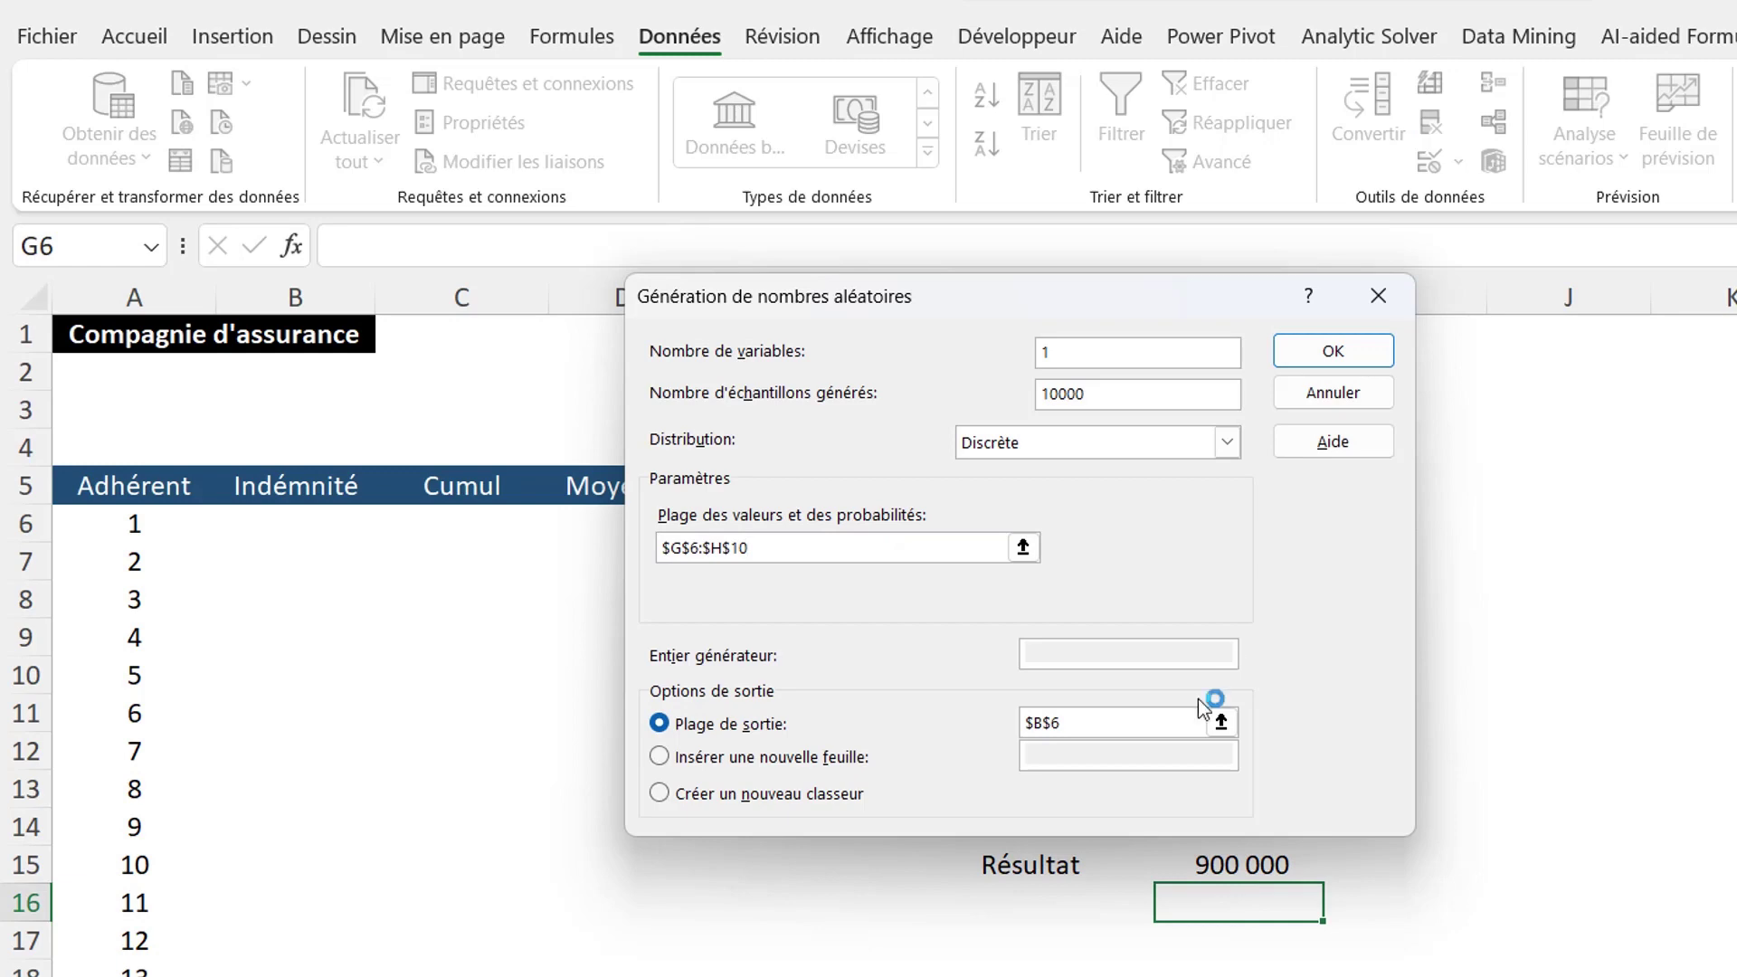
pyautogui.click(1221, 724)
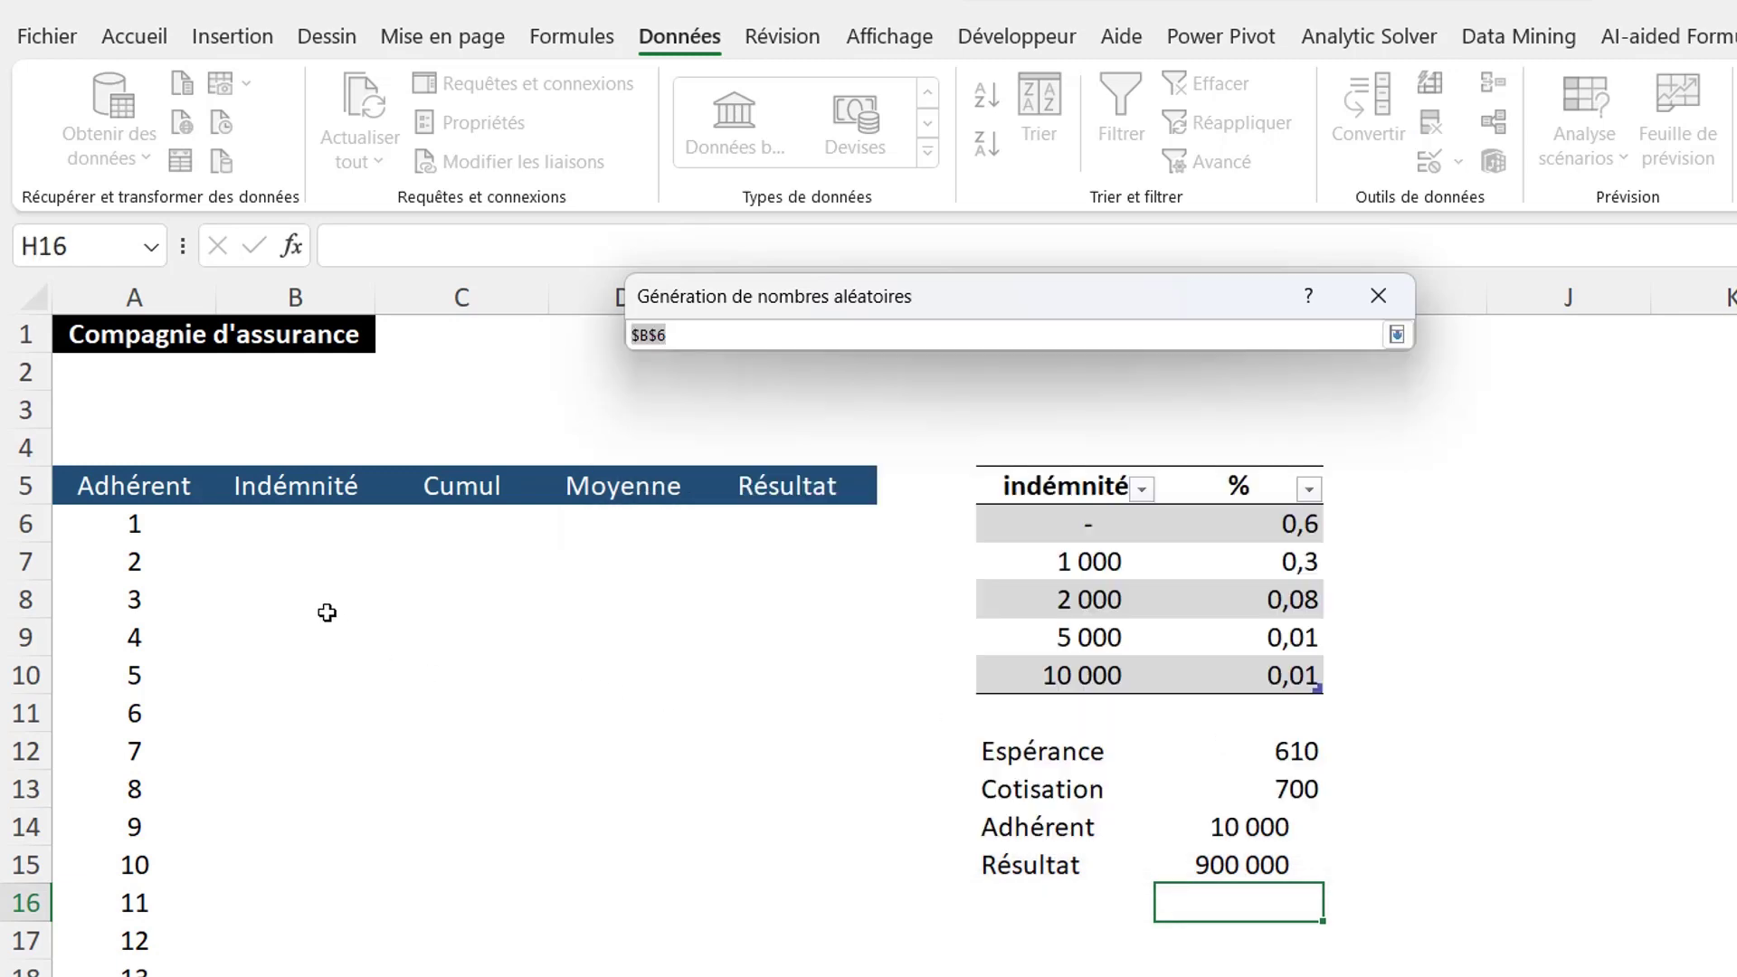
pyautogui.click(285, 533)
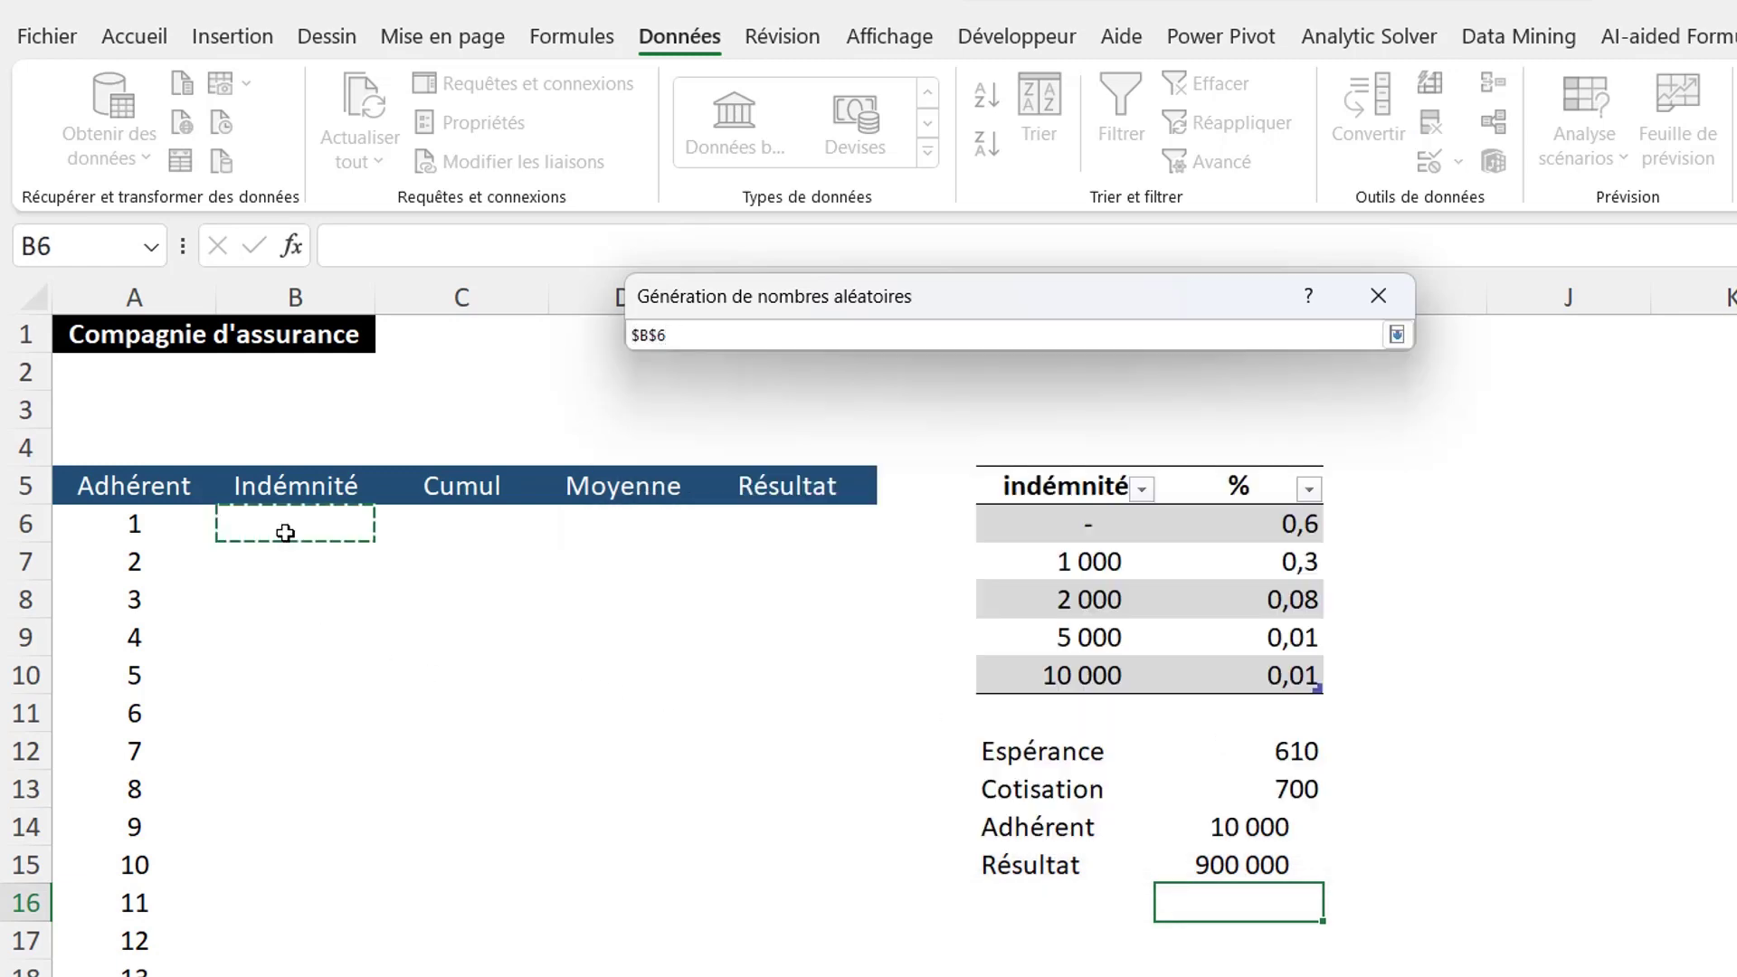
pyautogui.press('Return')
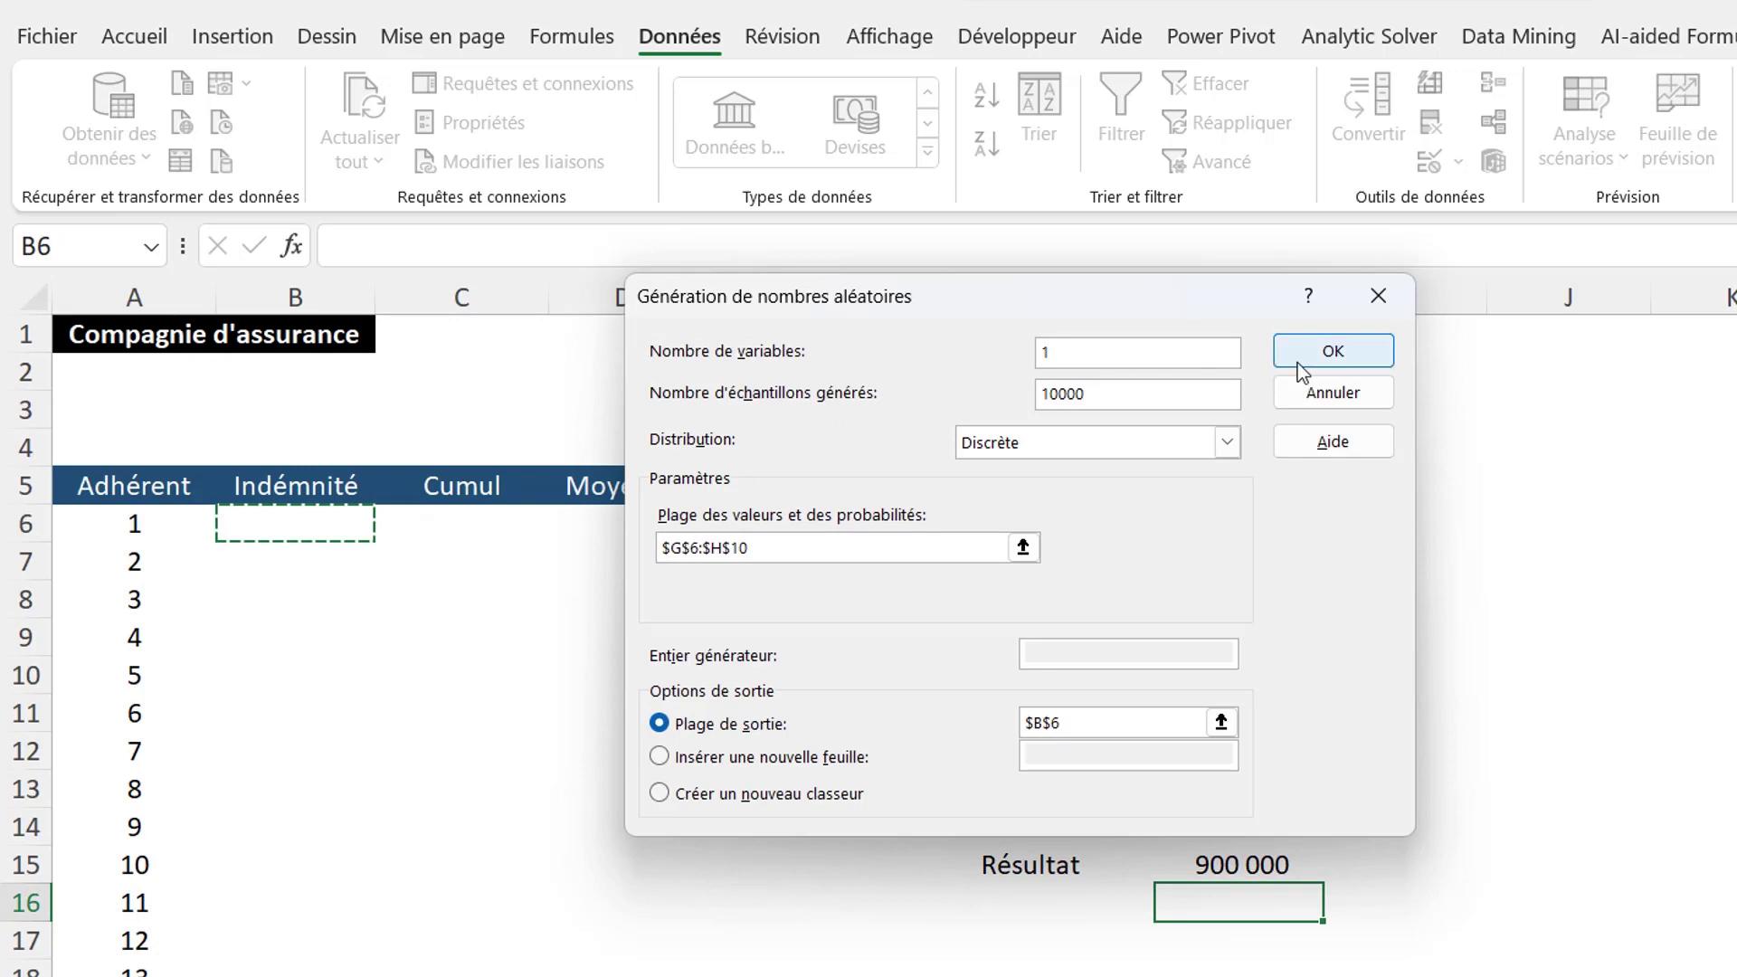
pyautogui.click(1310, 362)
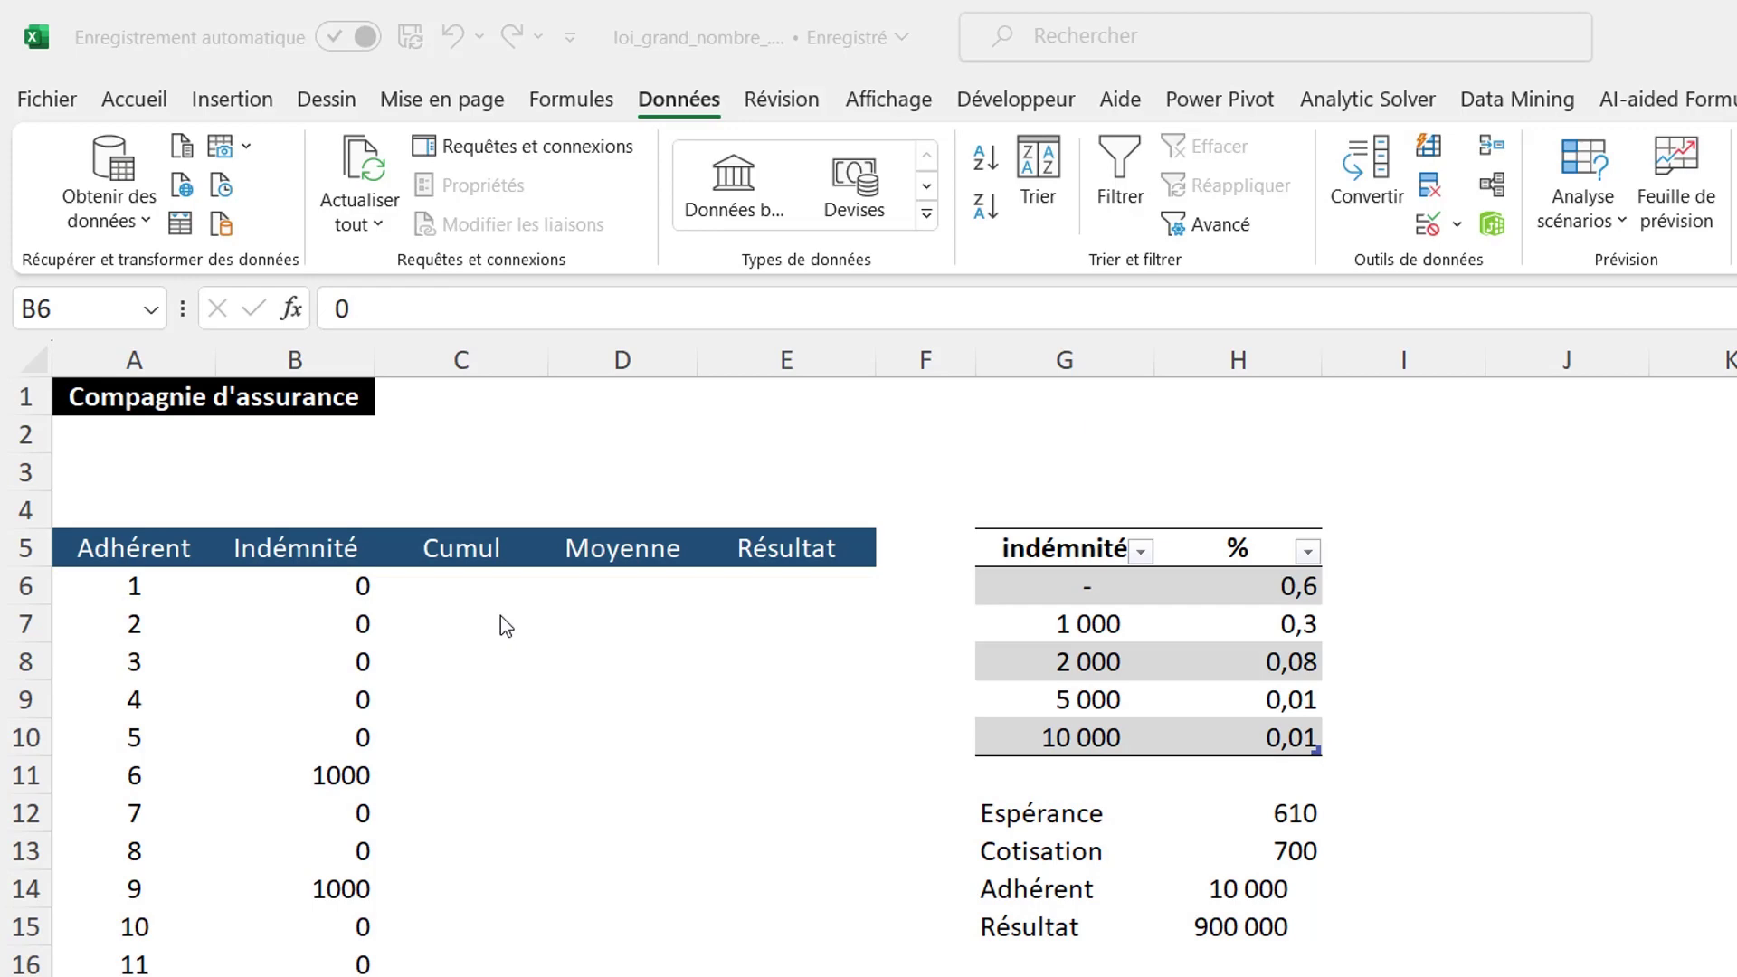
# Enter =SOMME(B$6:B6) in C6 and copy it down the whole Cumul column
pyautogui.click(457, 583)
pyautogui.write('=')
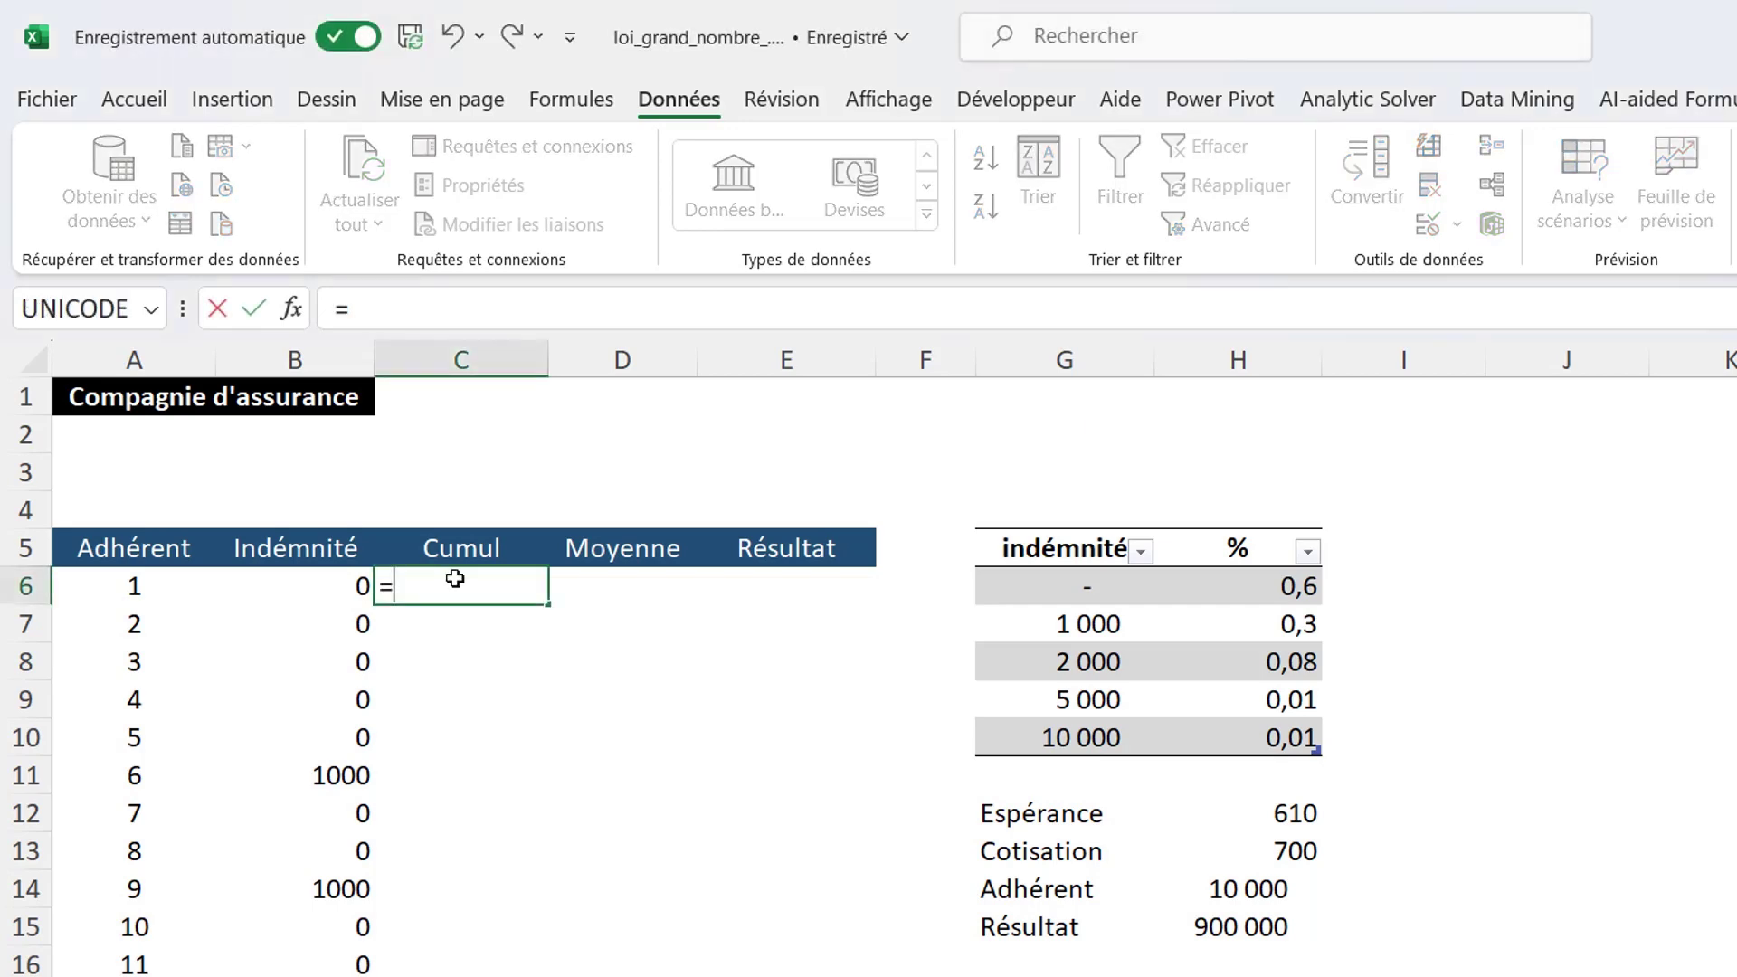
pyautogui.write('somme(')
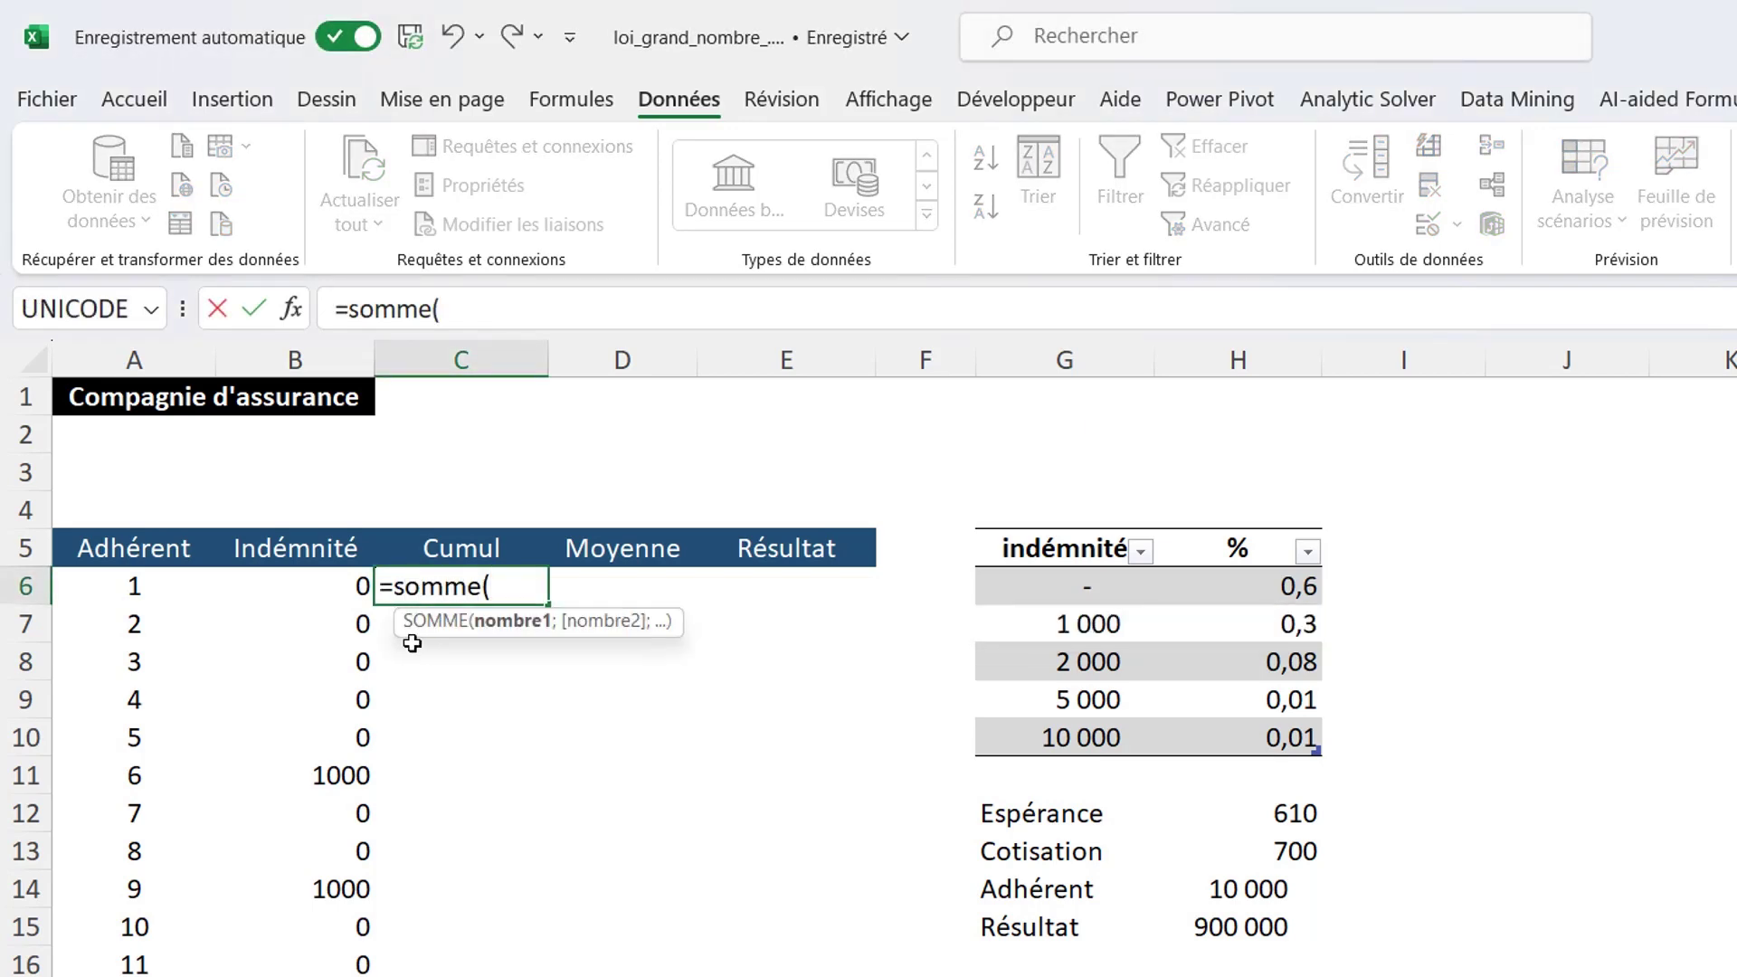
pyautogui.click(298, 589)
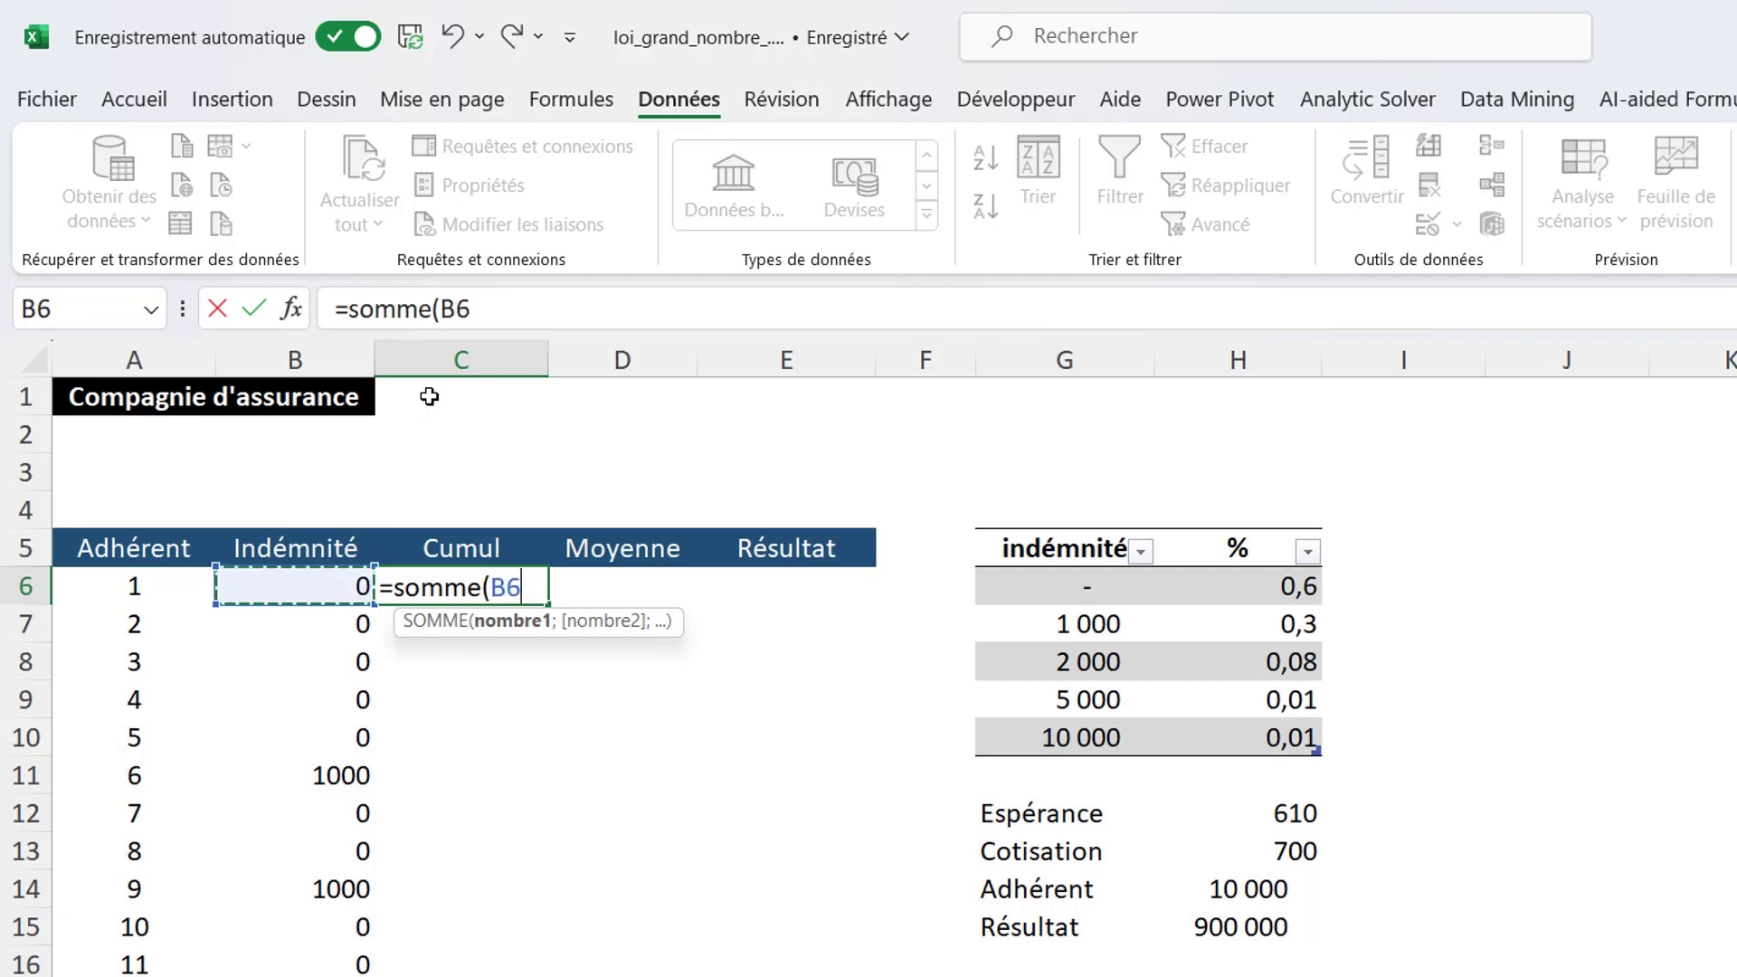
pyautogui.click(507, 588)
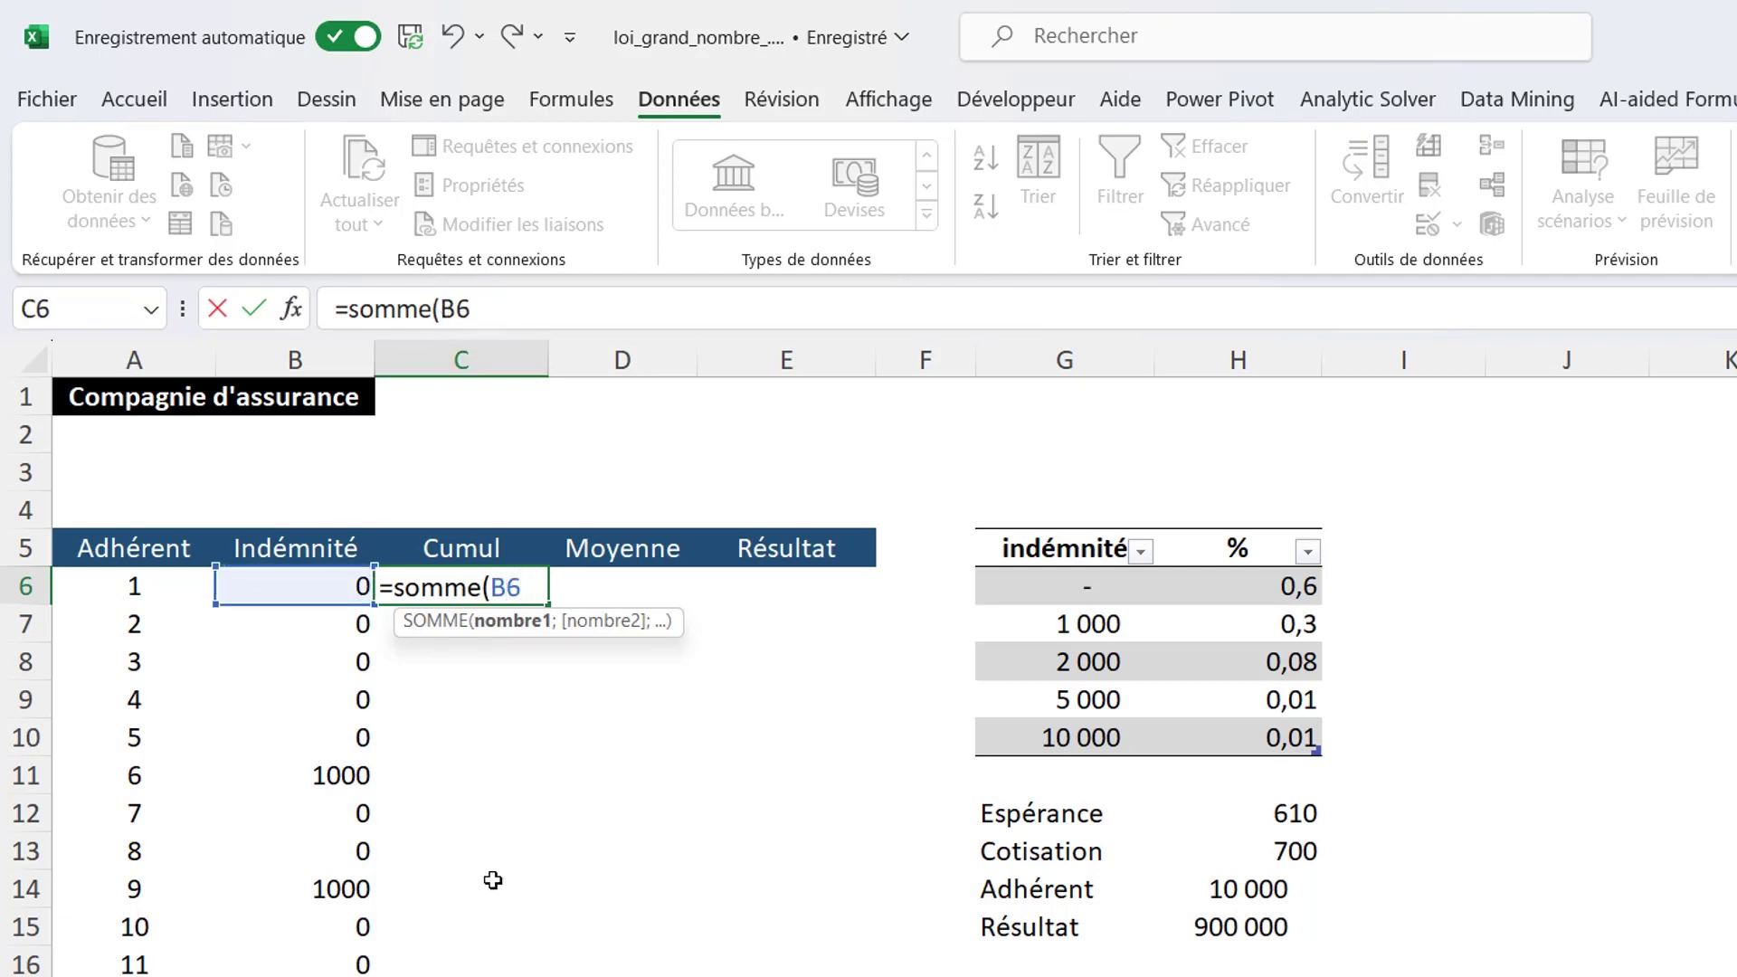
pyautogui.write('$6')
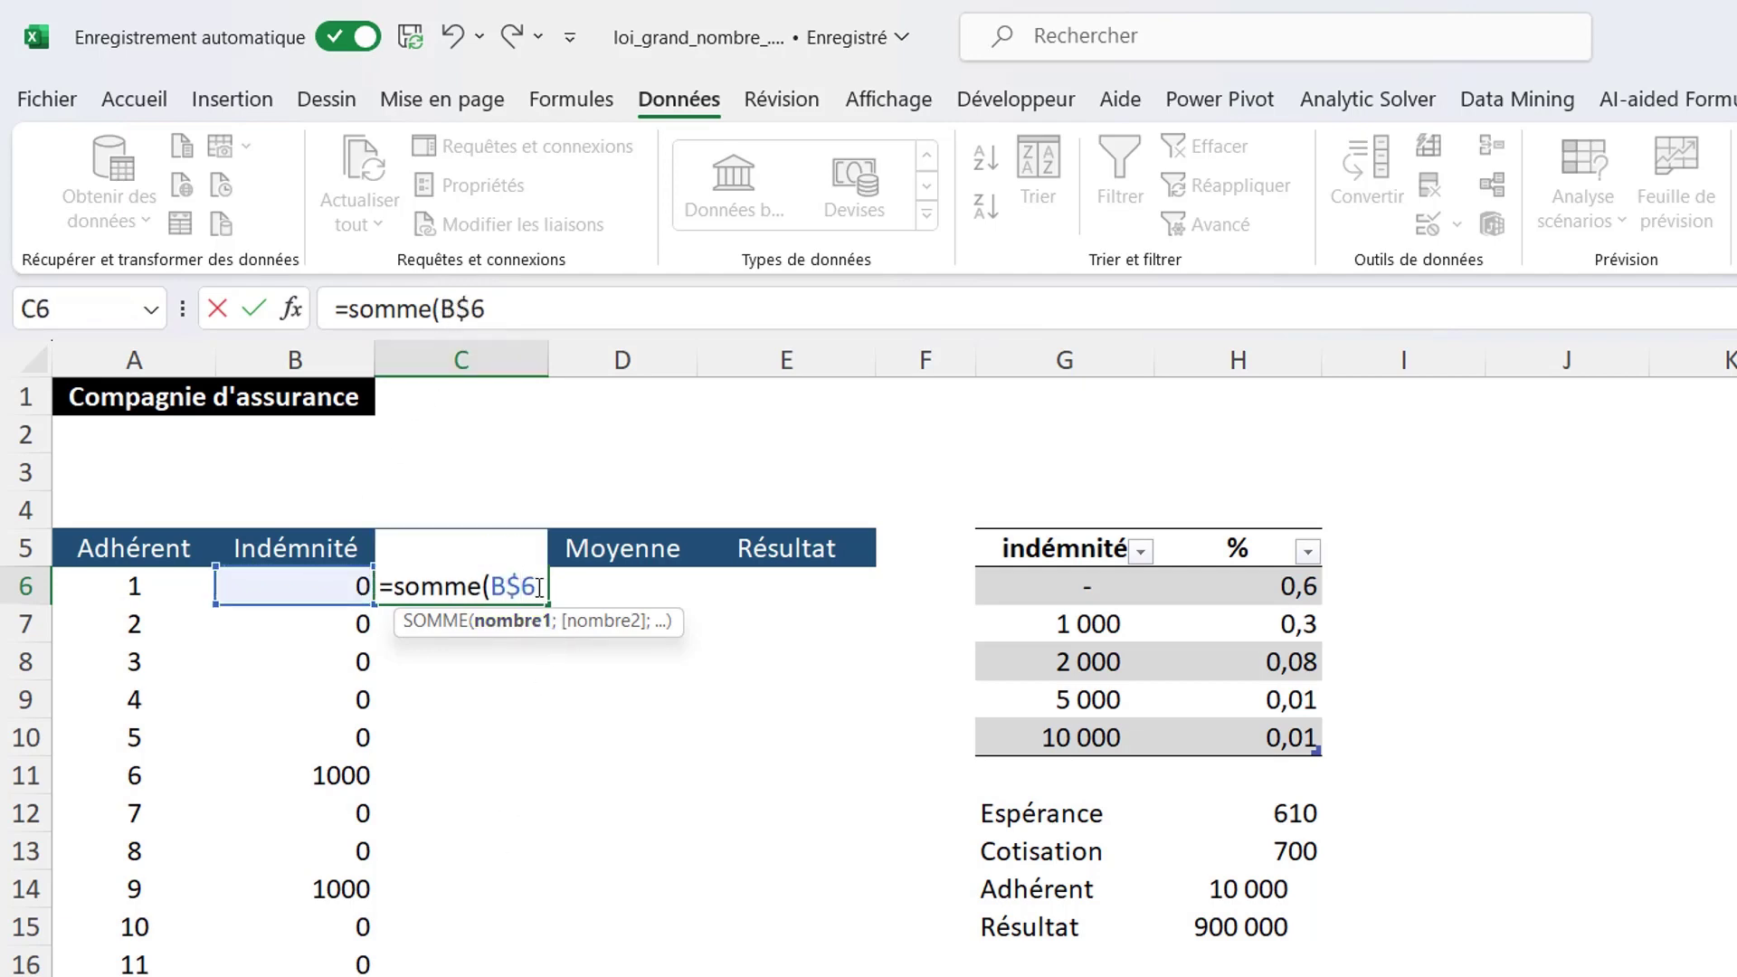
pyautogui.write(':')
pyautogui.click(299, 586)
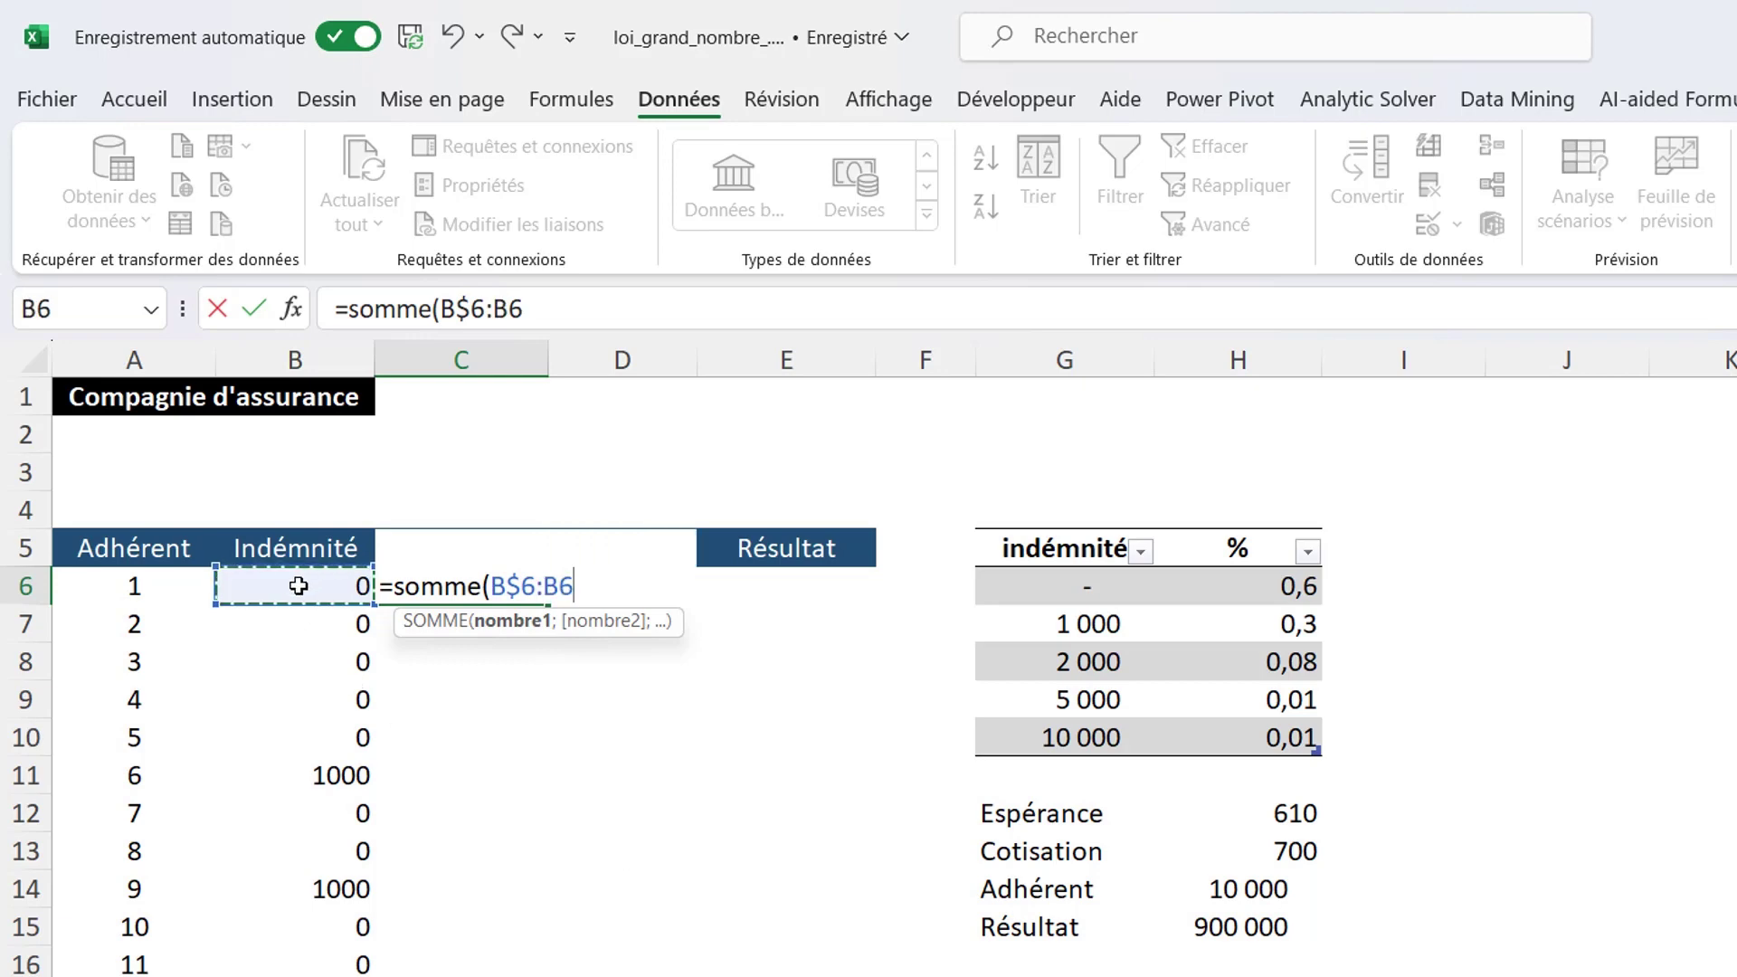
pyautogui.write(')')
pyautogui.press('Return')
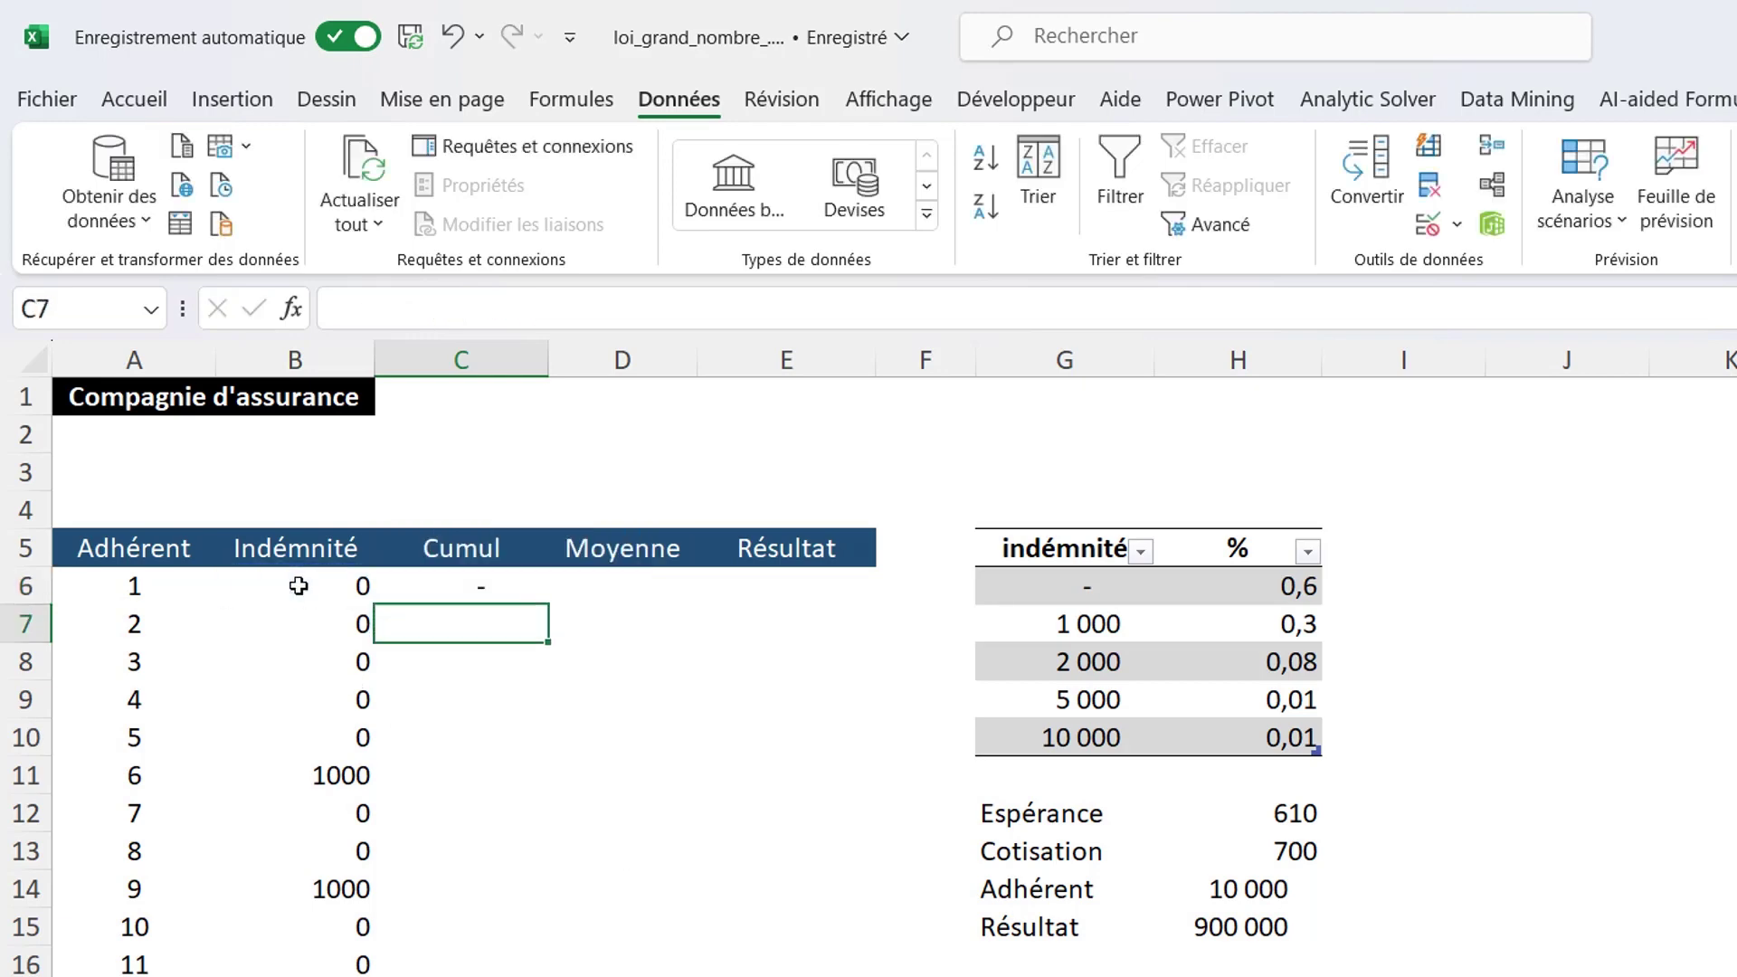
pyautogui.click(419, 593)
pyautogui.doubleClick(555, 604)
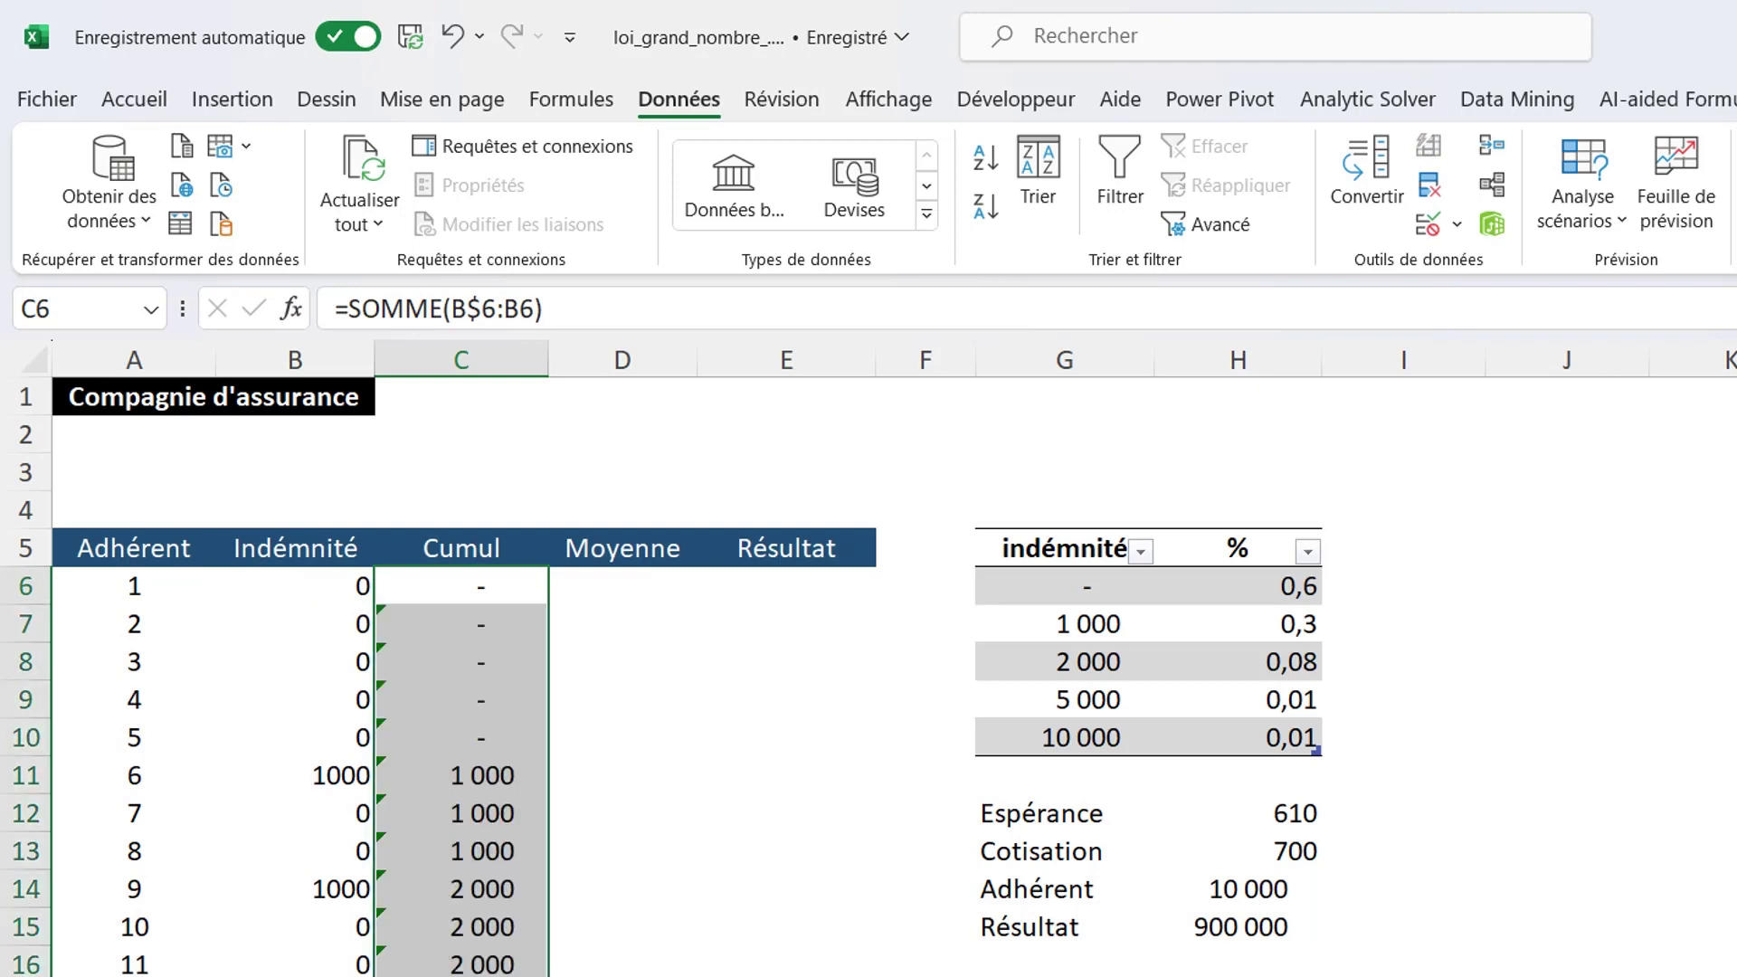
pyautogui.click(611, 586)
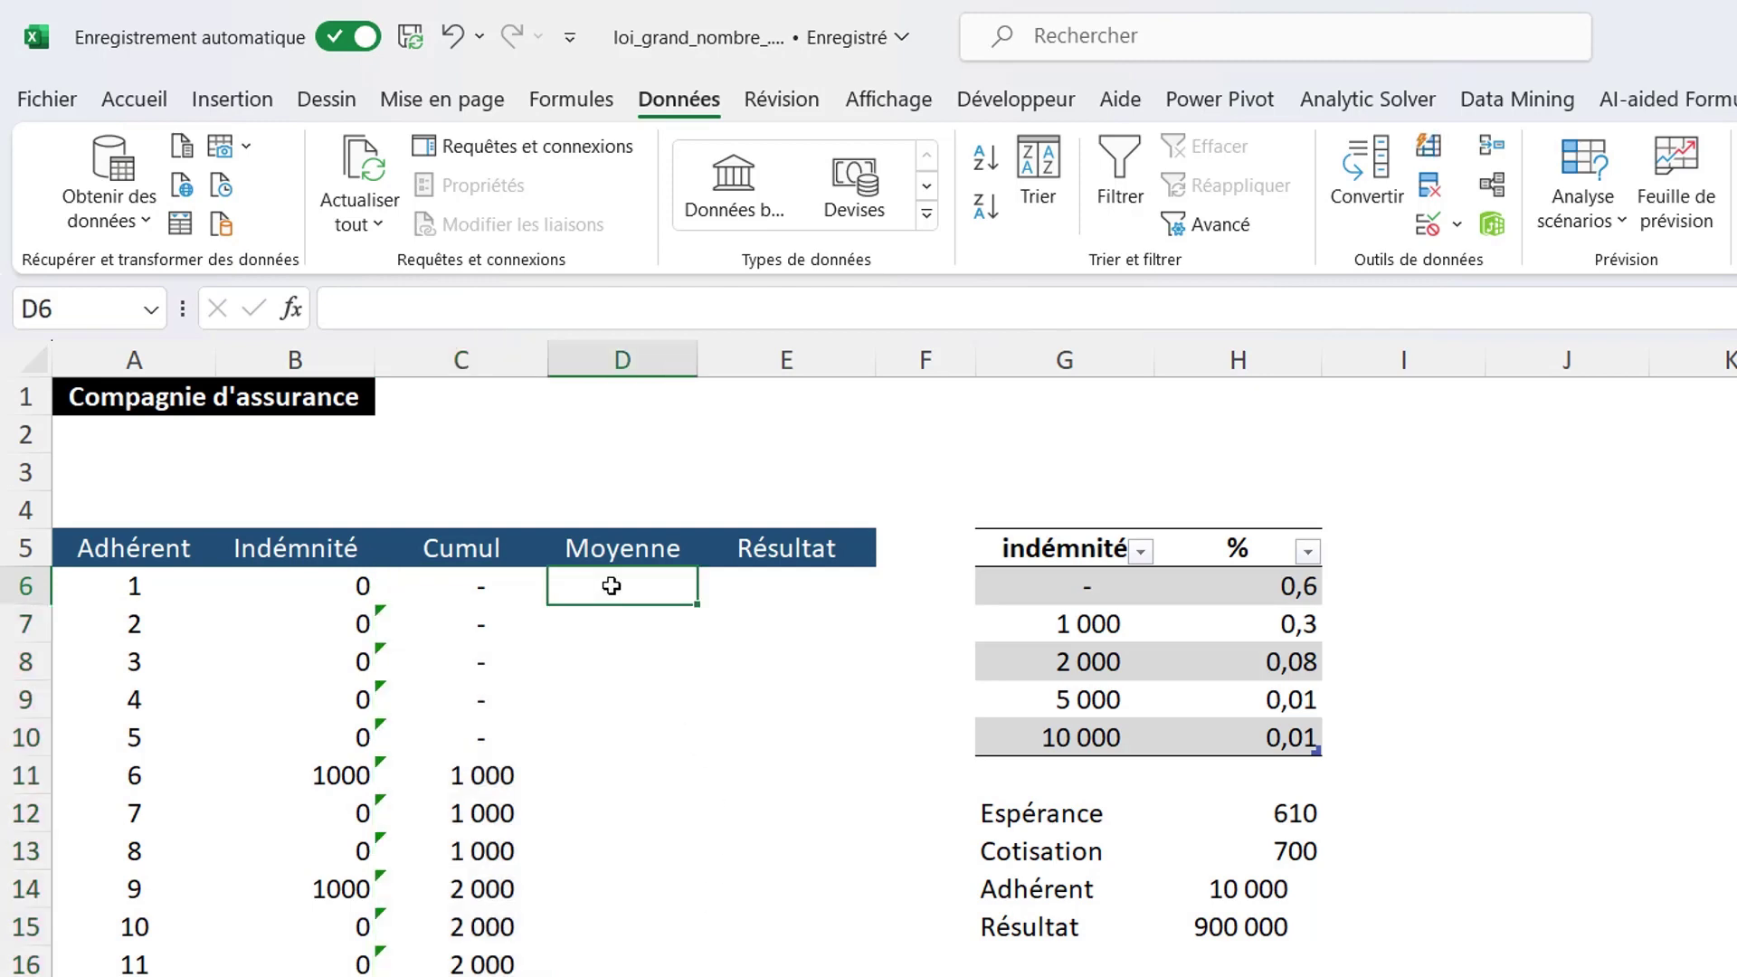
# Enter =C6/A6 in D6, copy it down the Moyenne column, and select the column
pyautogui.write('=')
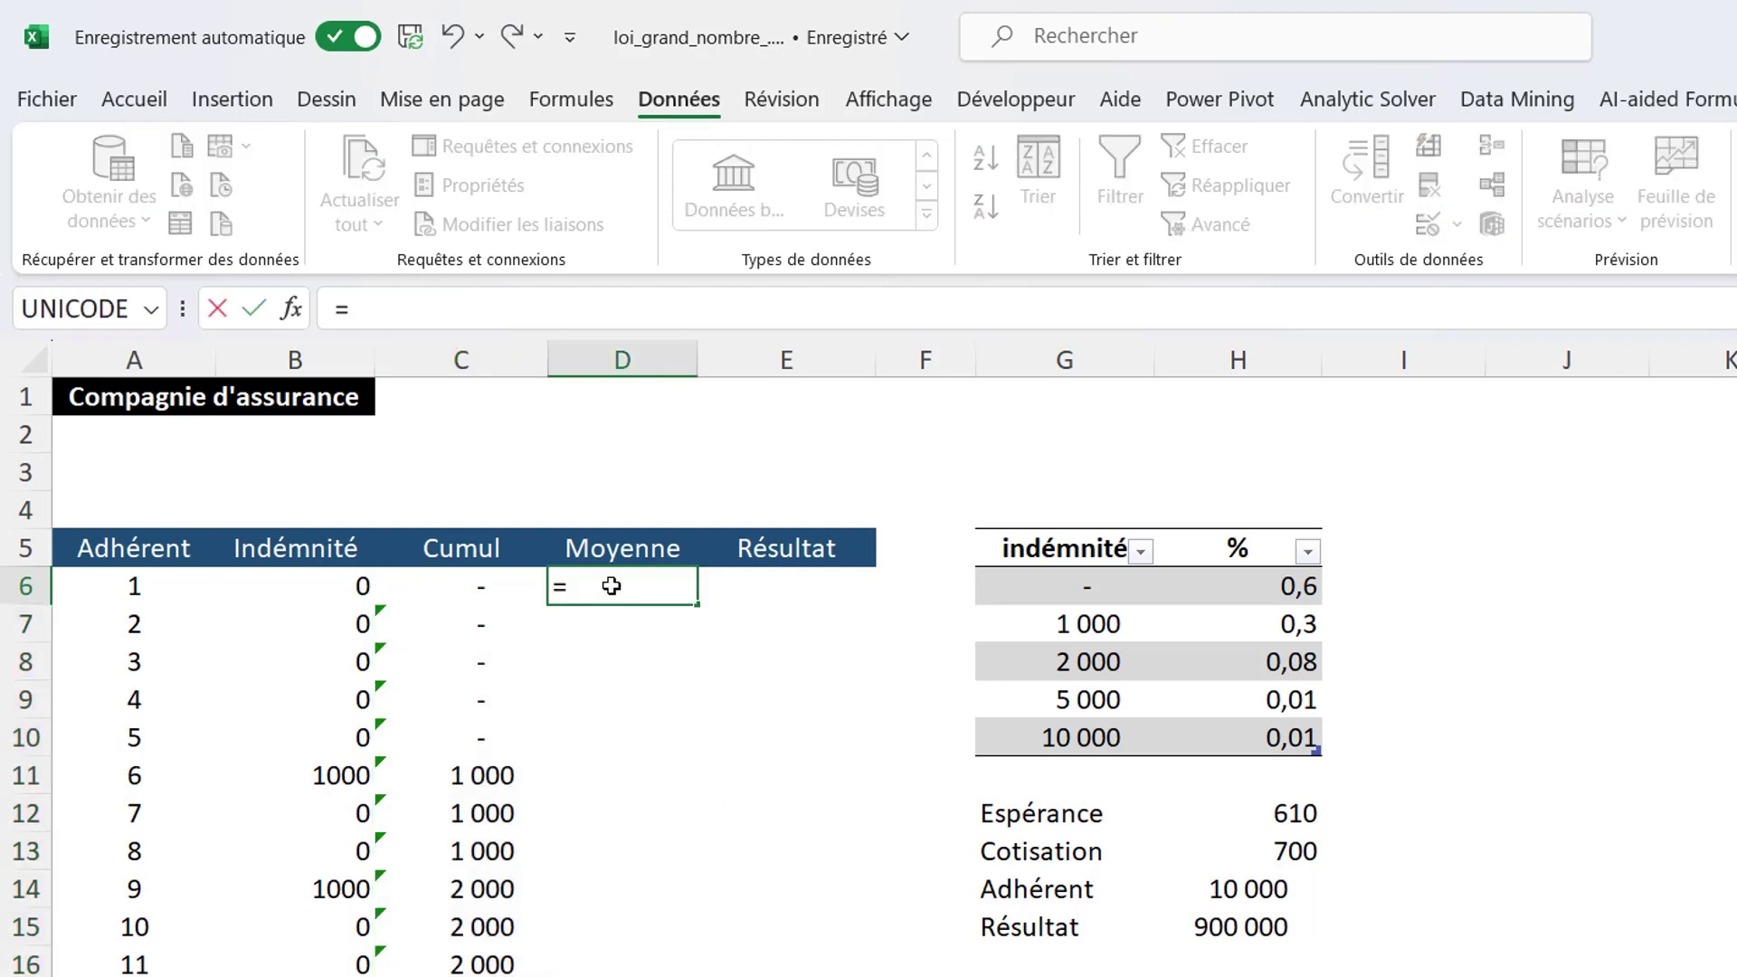
pyautogui.click(473, 586)
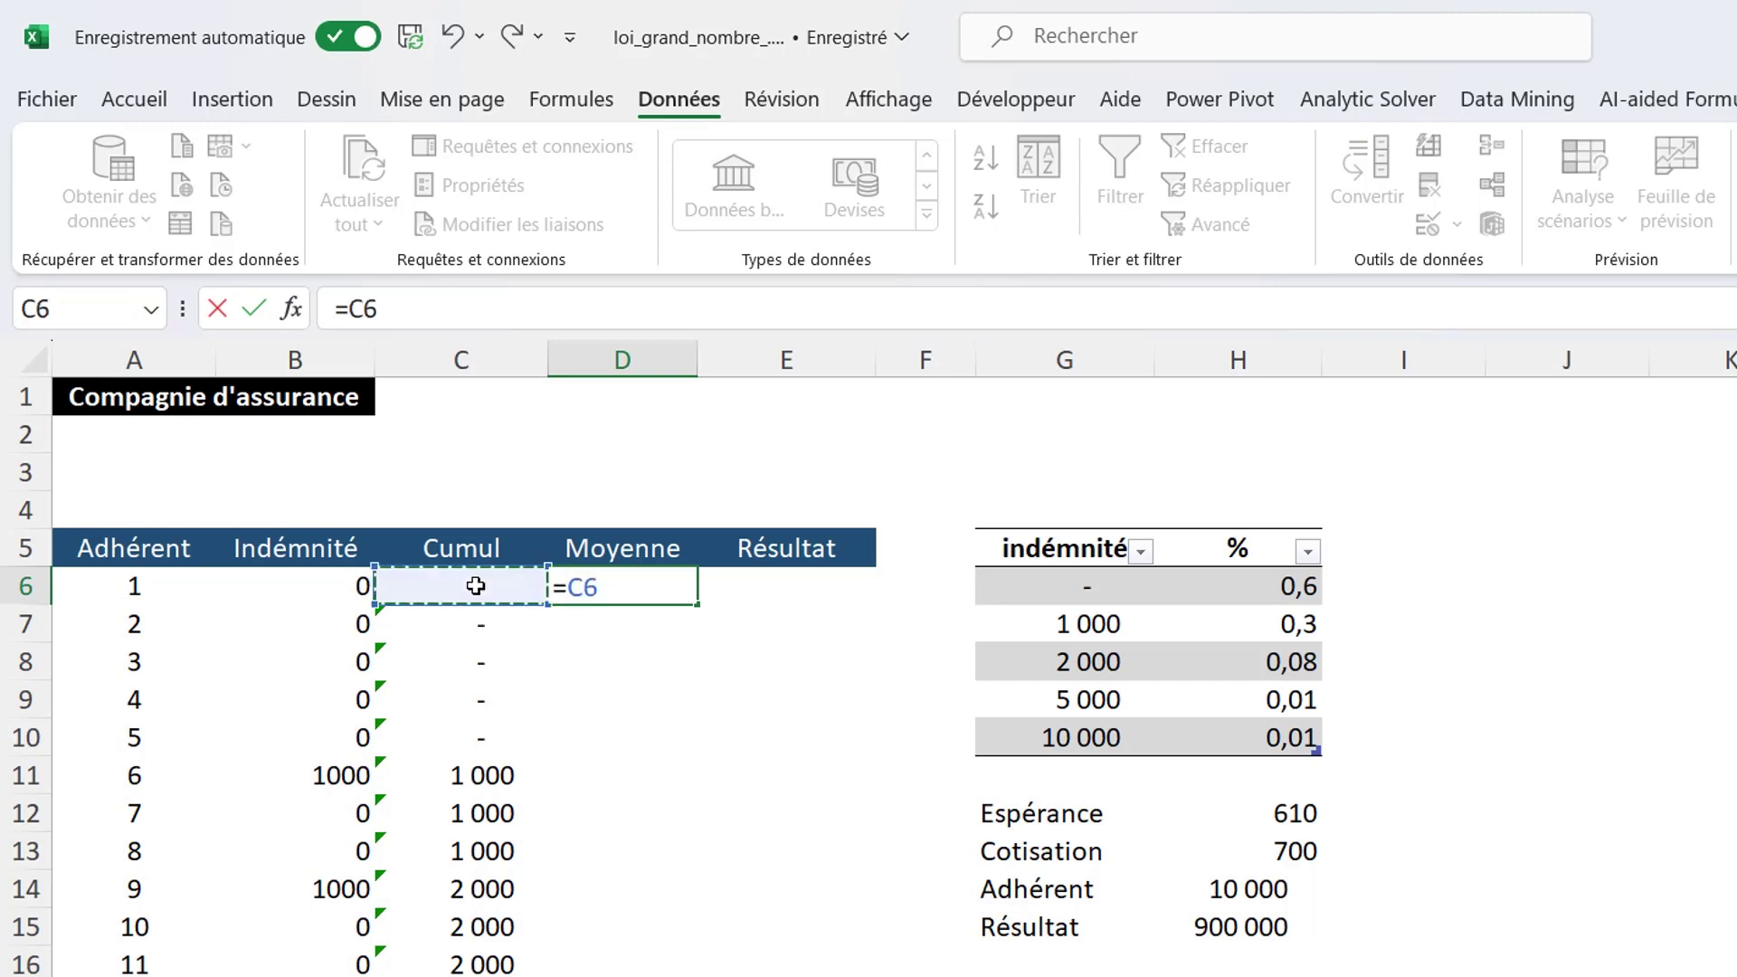
pyautogui.write('/')
pyautogui.click(121, 590)
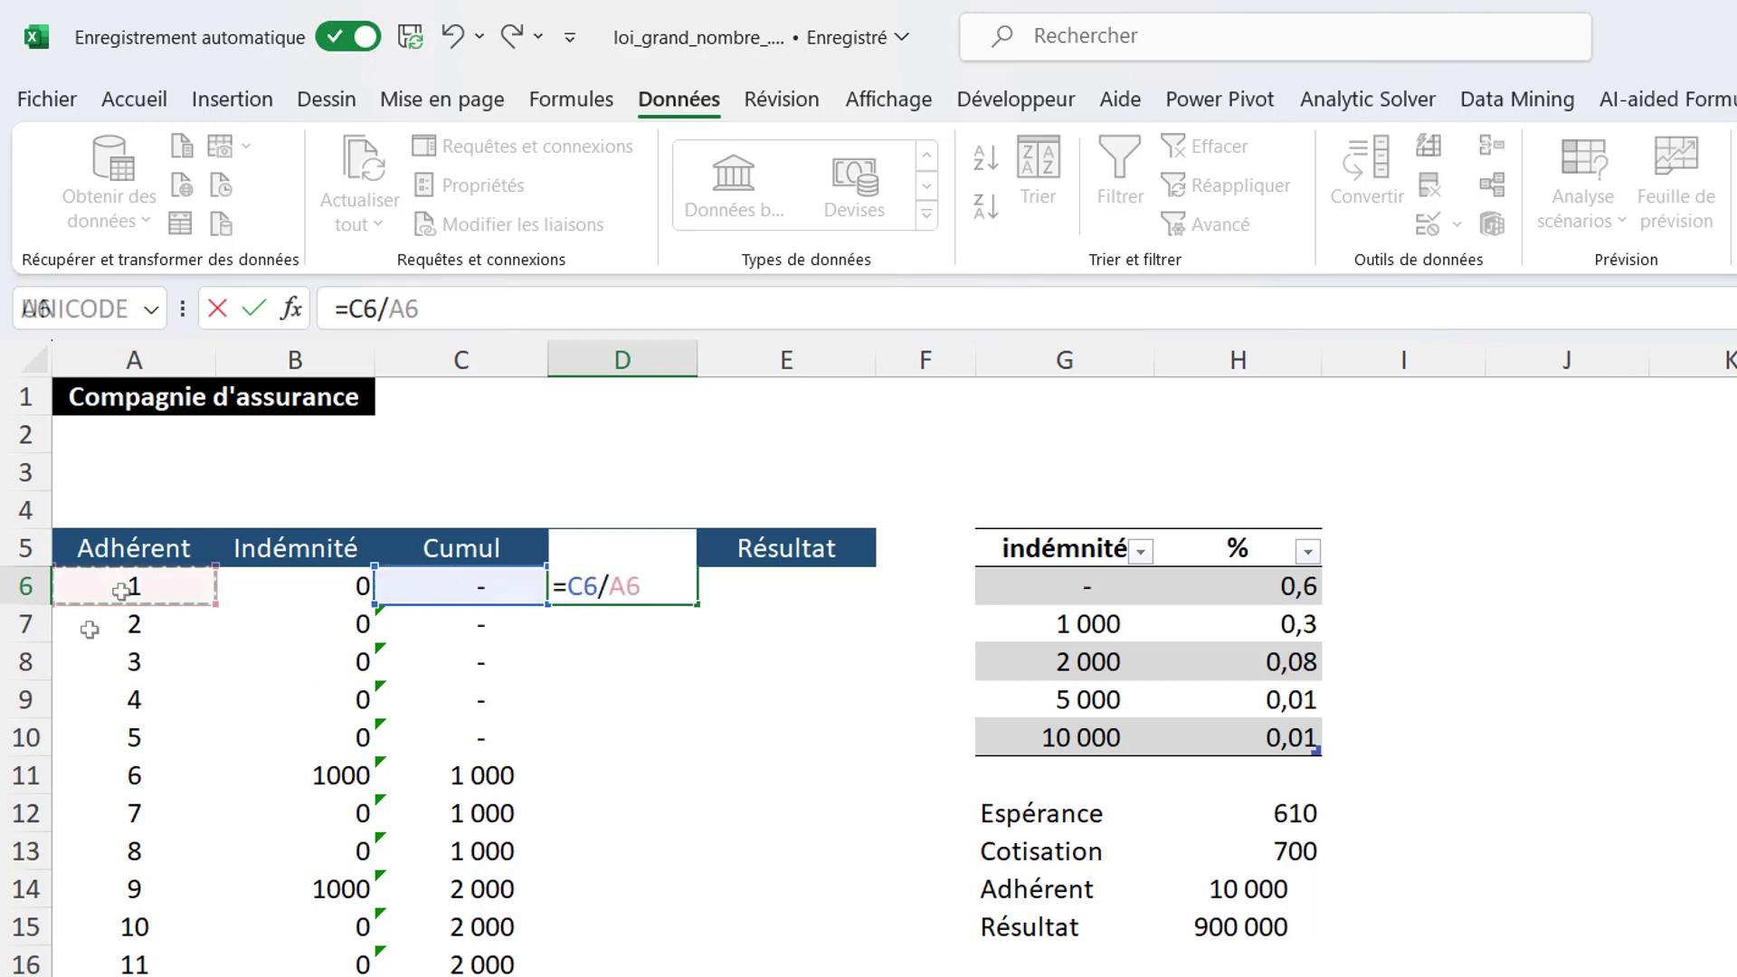
pyautogui.press('Return')
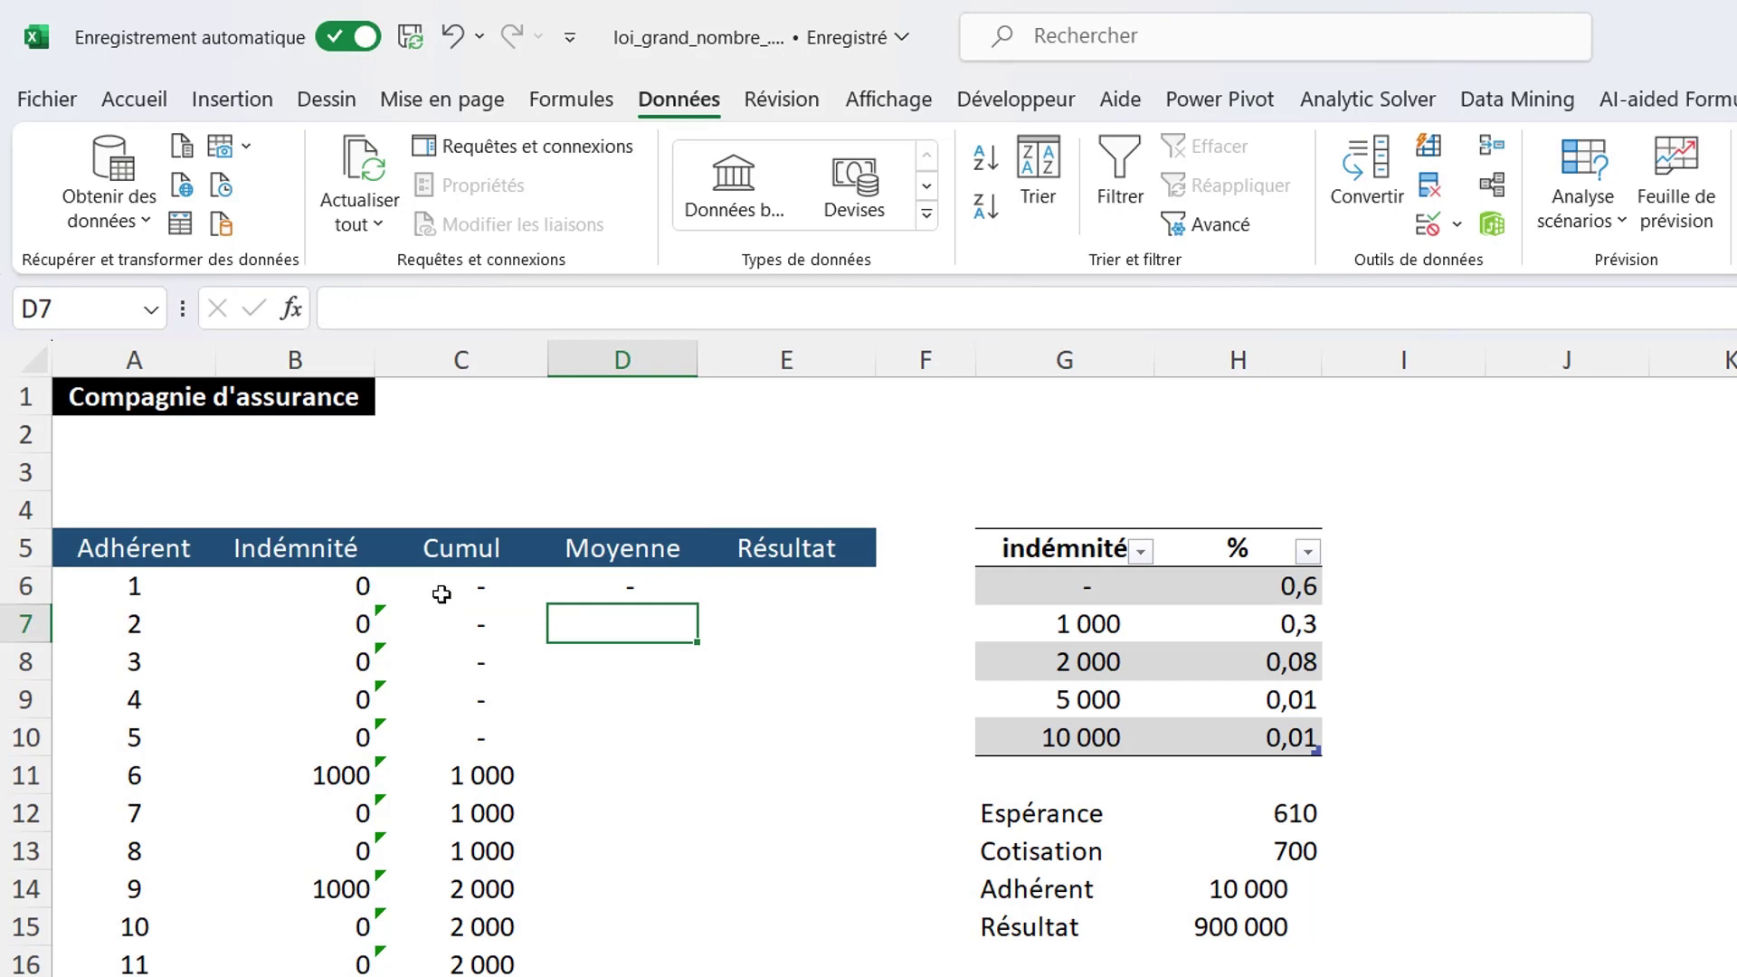
pyautogui.click(624, 587)
pyautogui.doubleClick(698, 602)
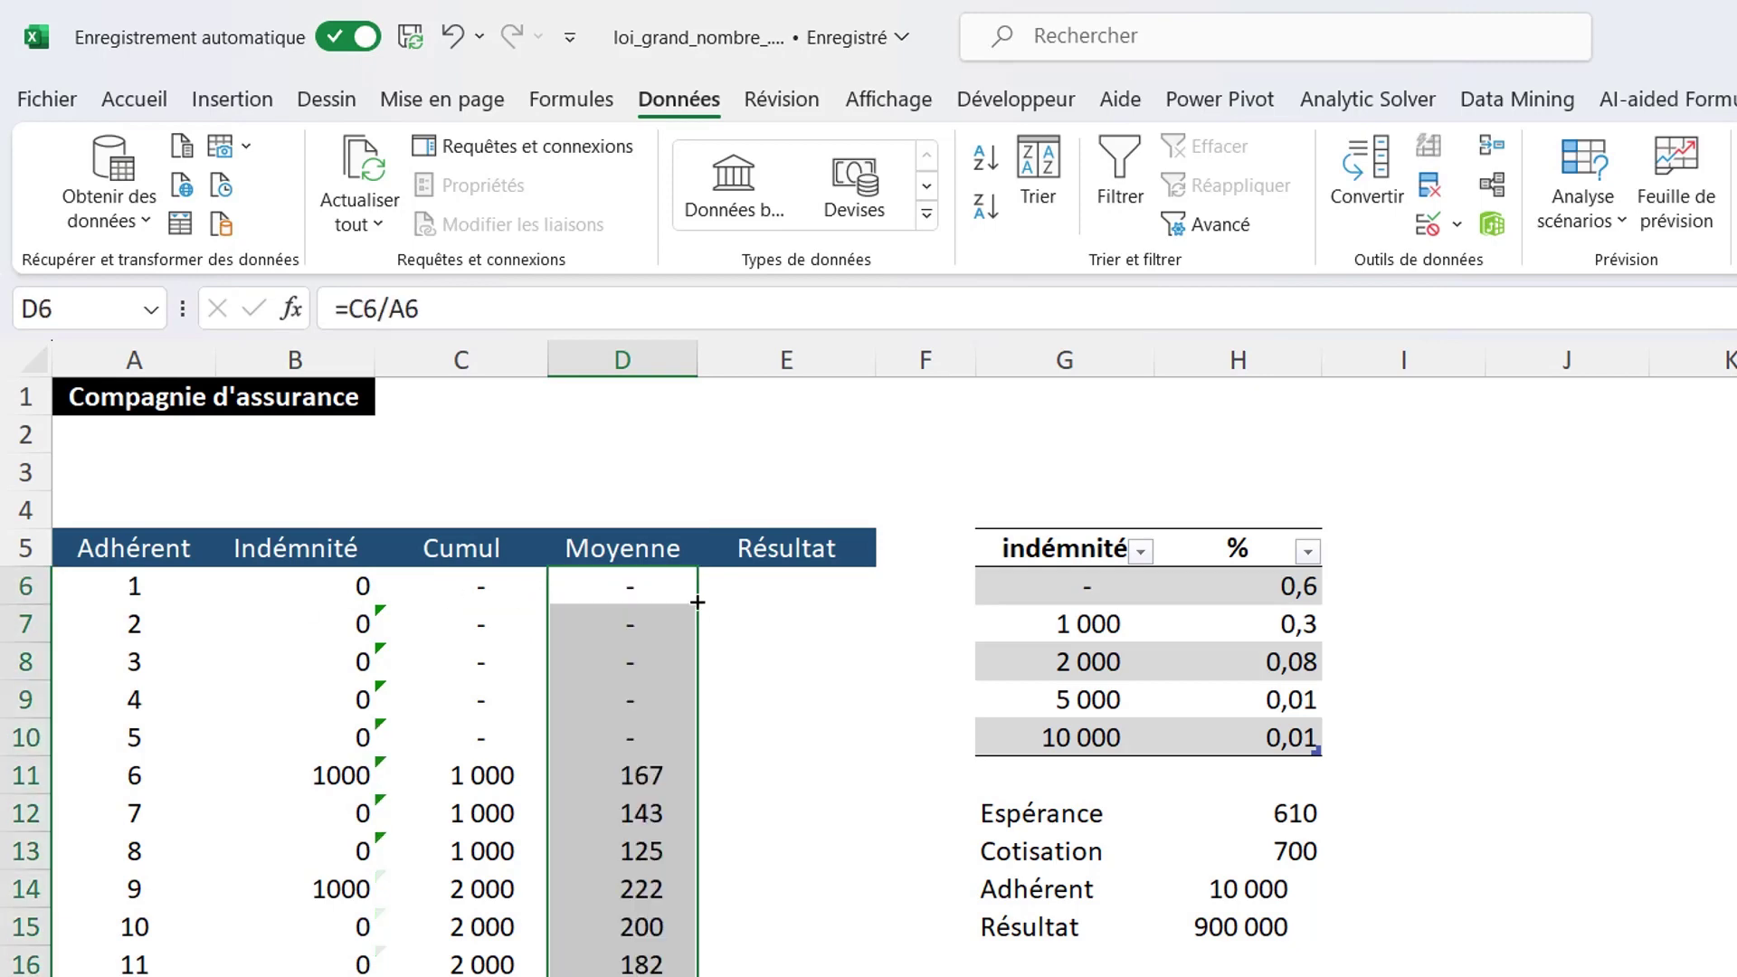
pyautogui.click(637, 549)
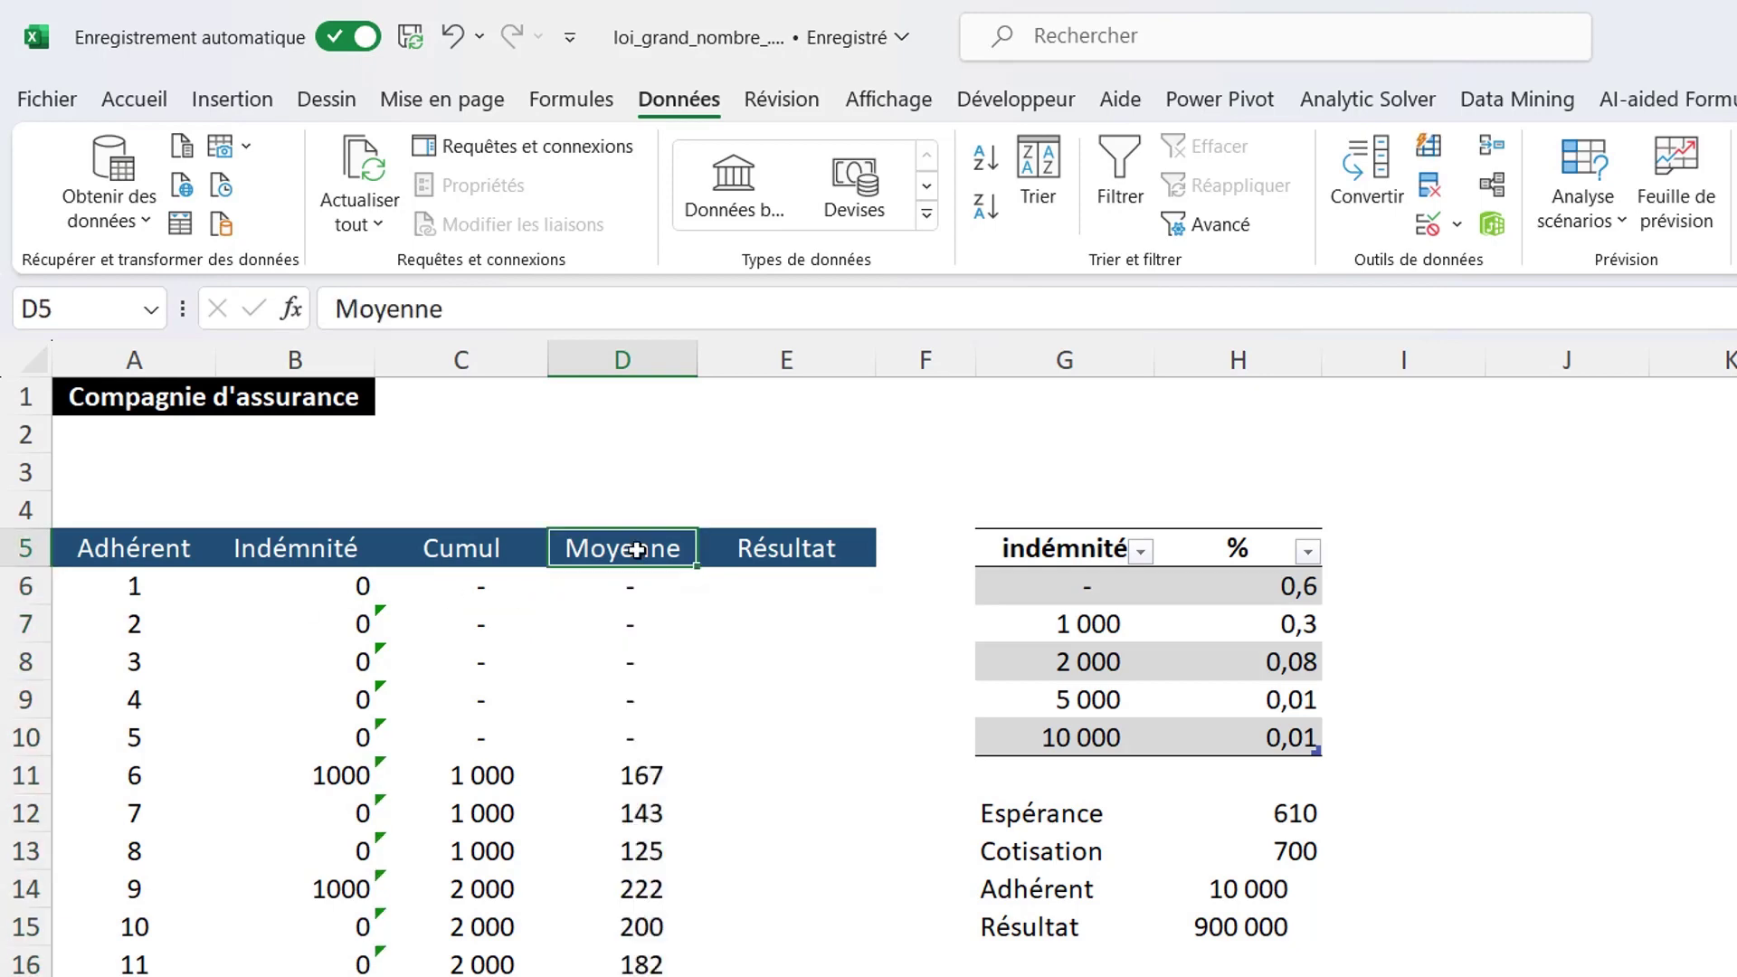
pyautogui.hotkey('ctrl', 'shift', 'Down')
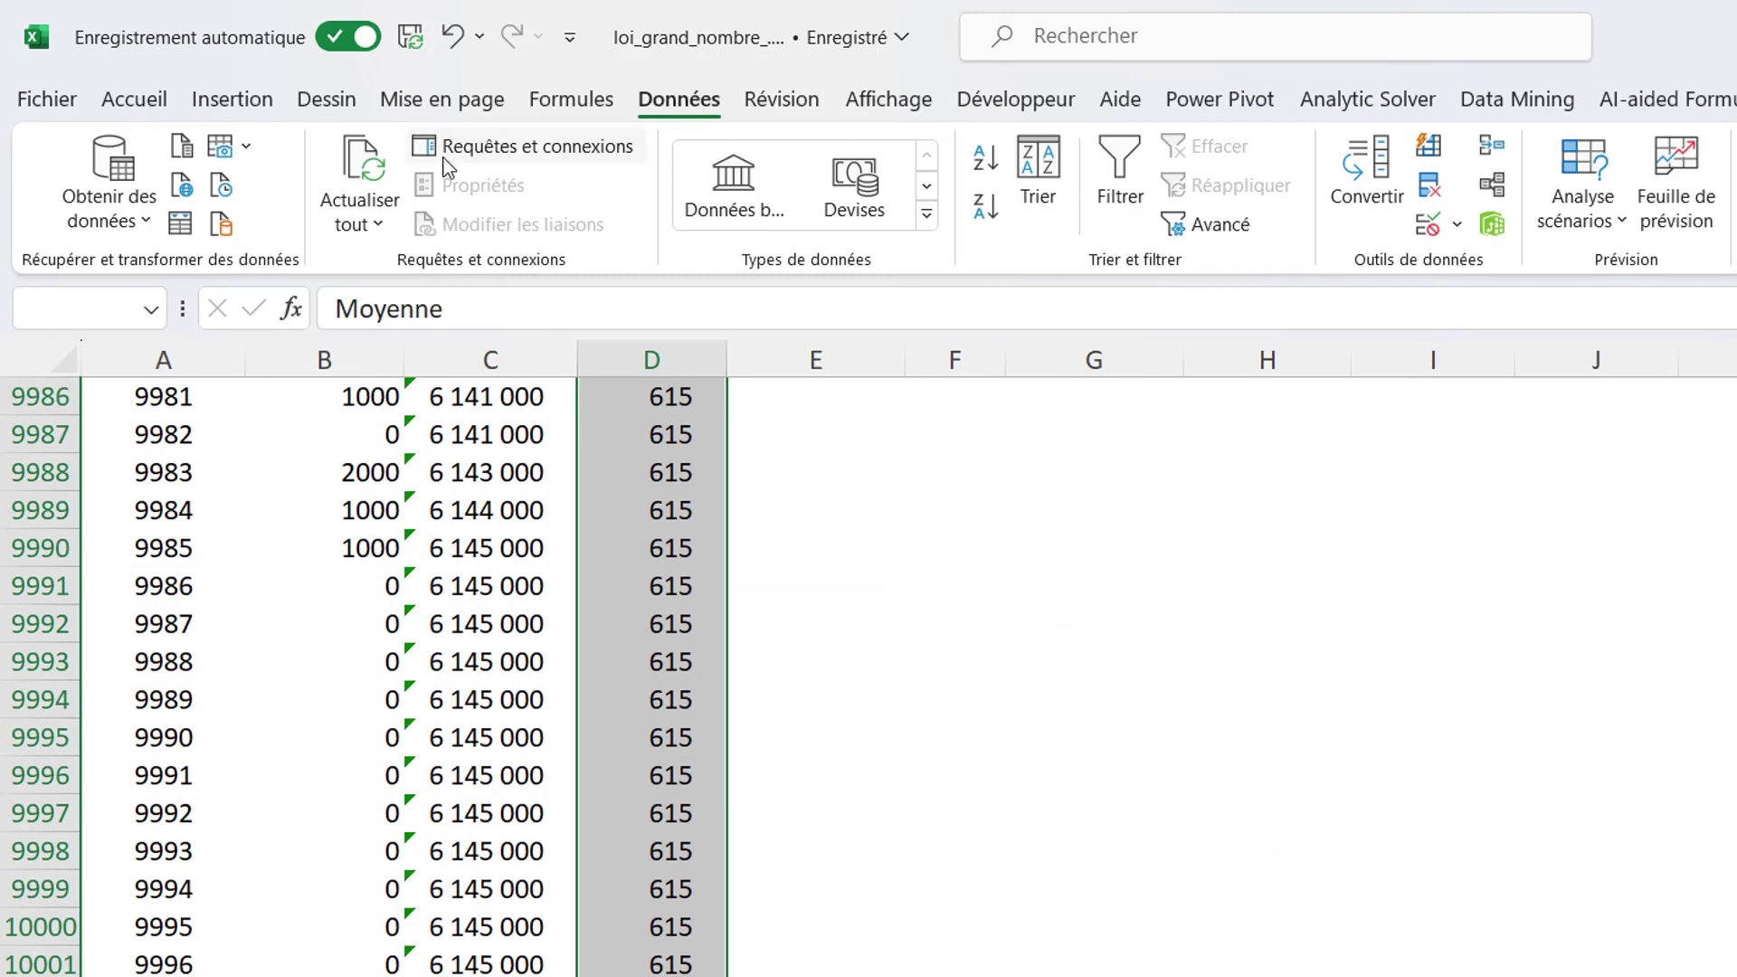
# Insert a recommended Courbe line chart of the selected Moyenne values
pyautogui.click(232, 98)
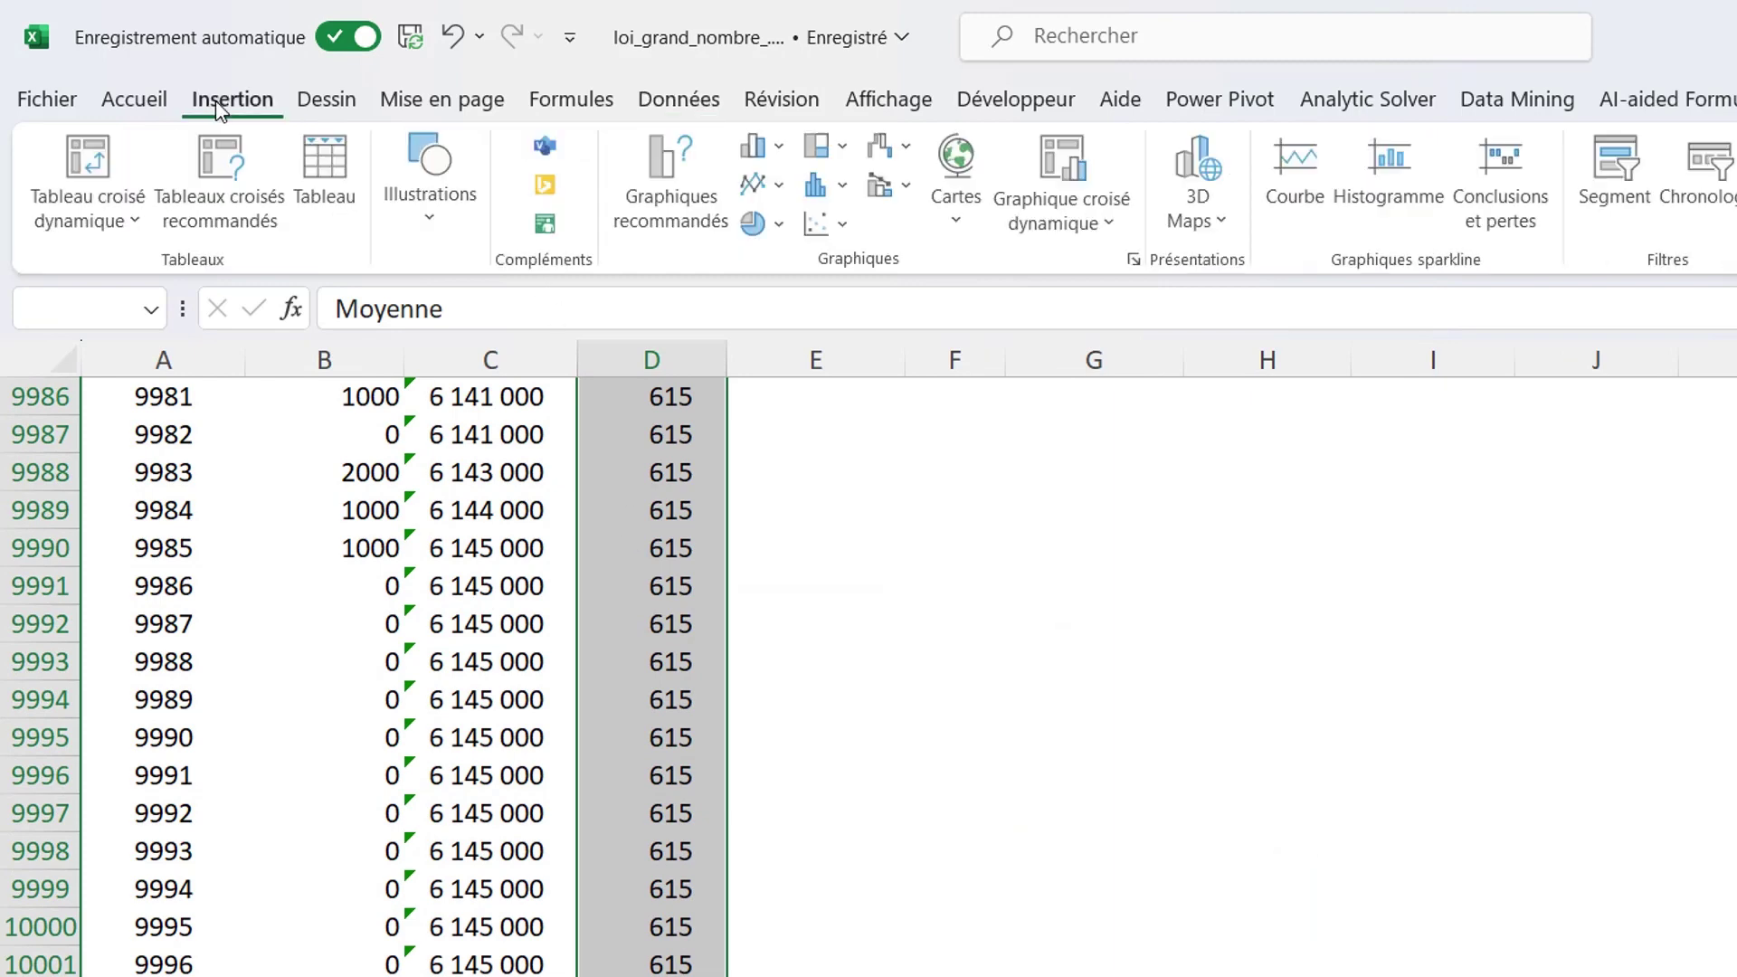
pyautogui.click(671, 224)
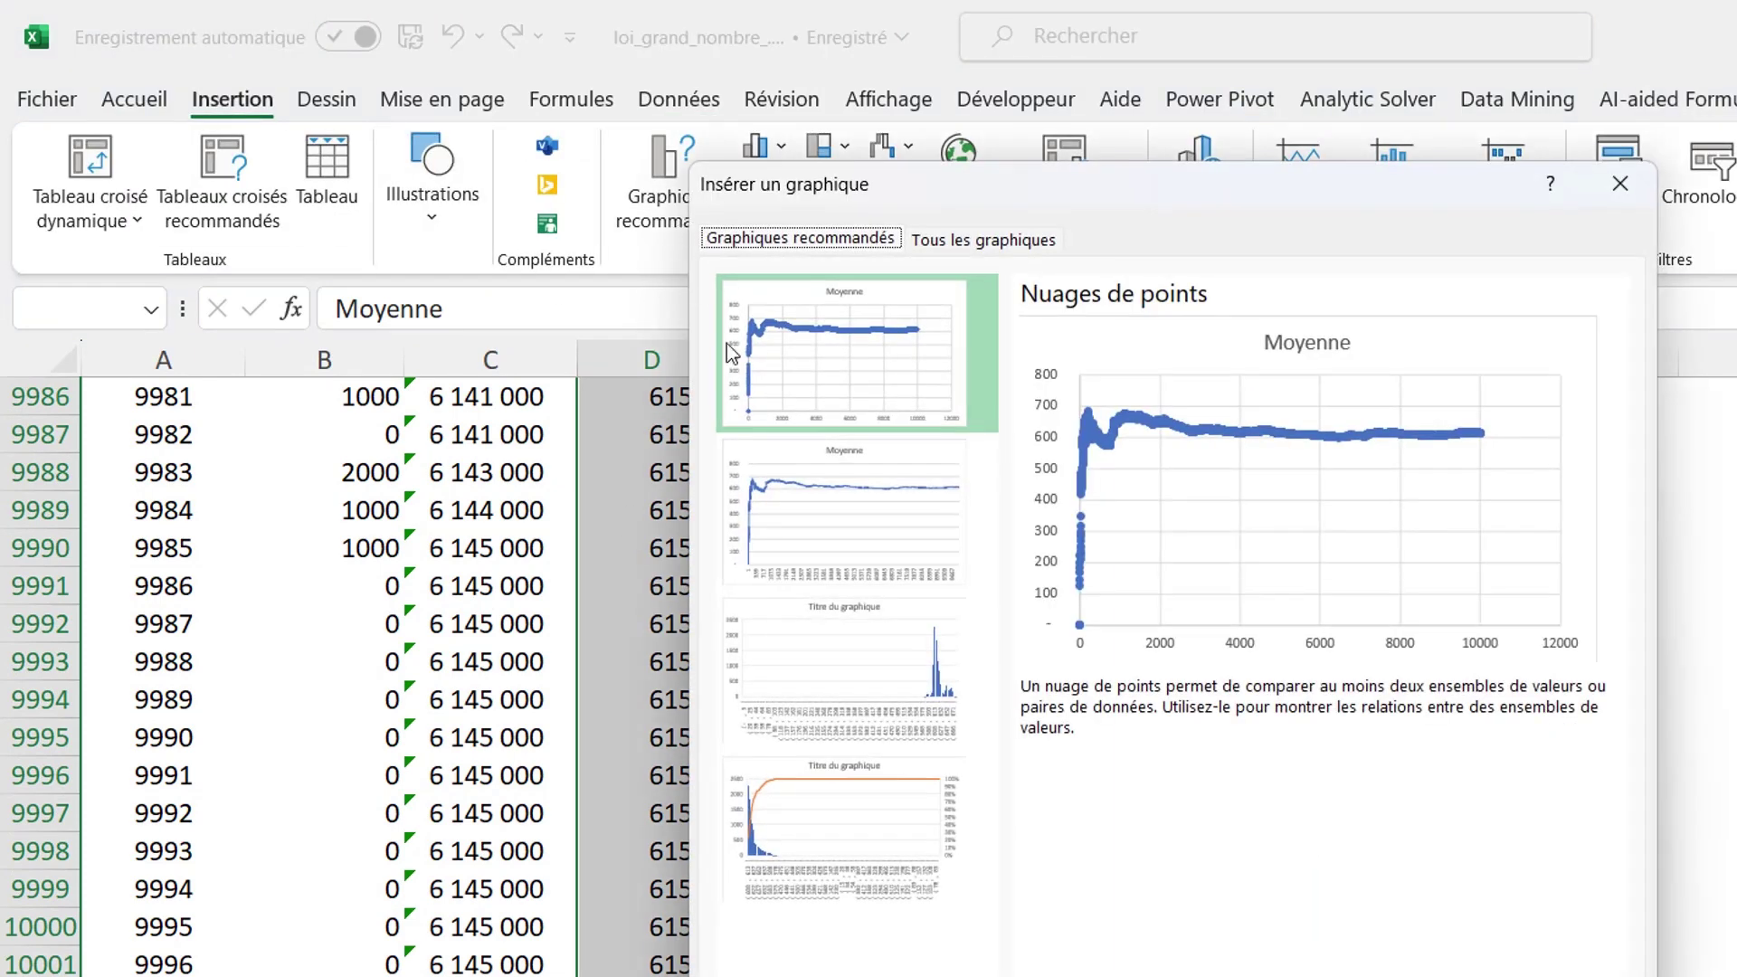
pyautogui.click(818, 519)
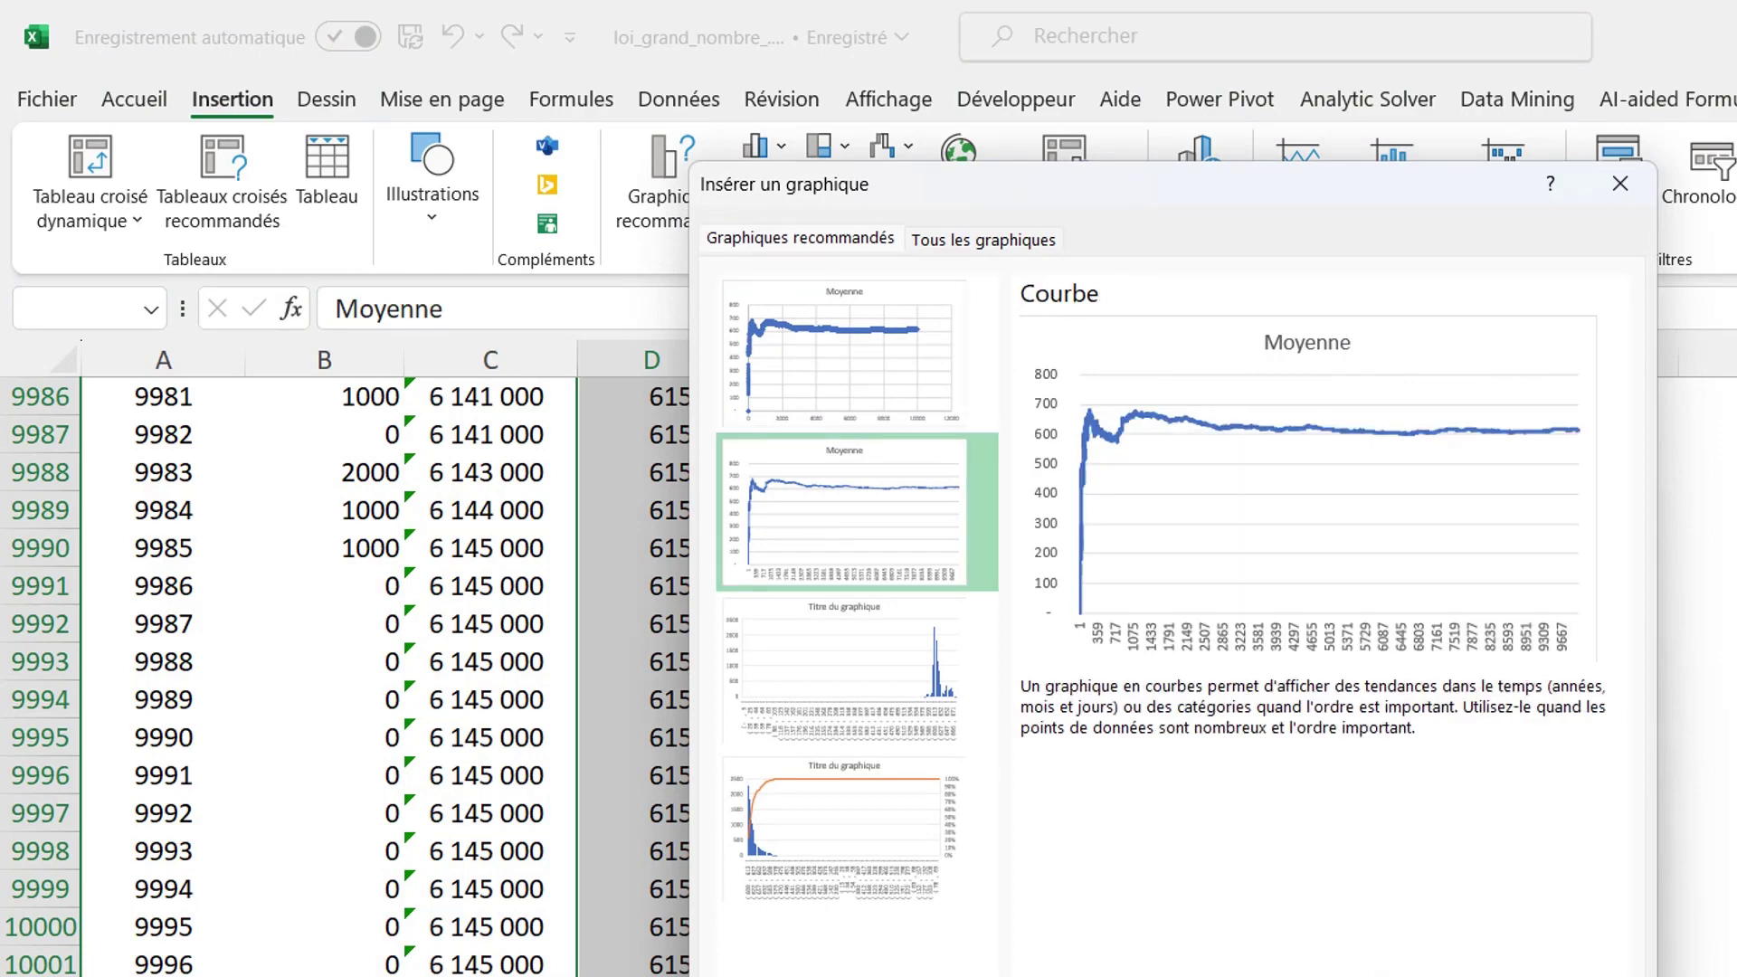
pyautogui.press('Return')
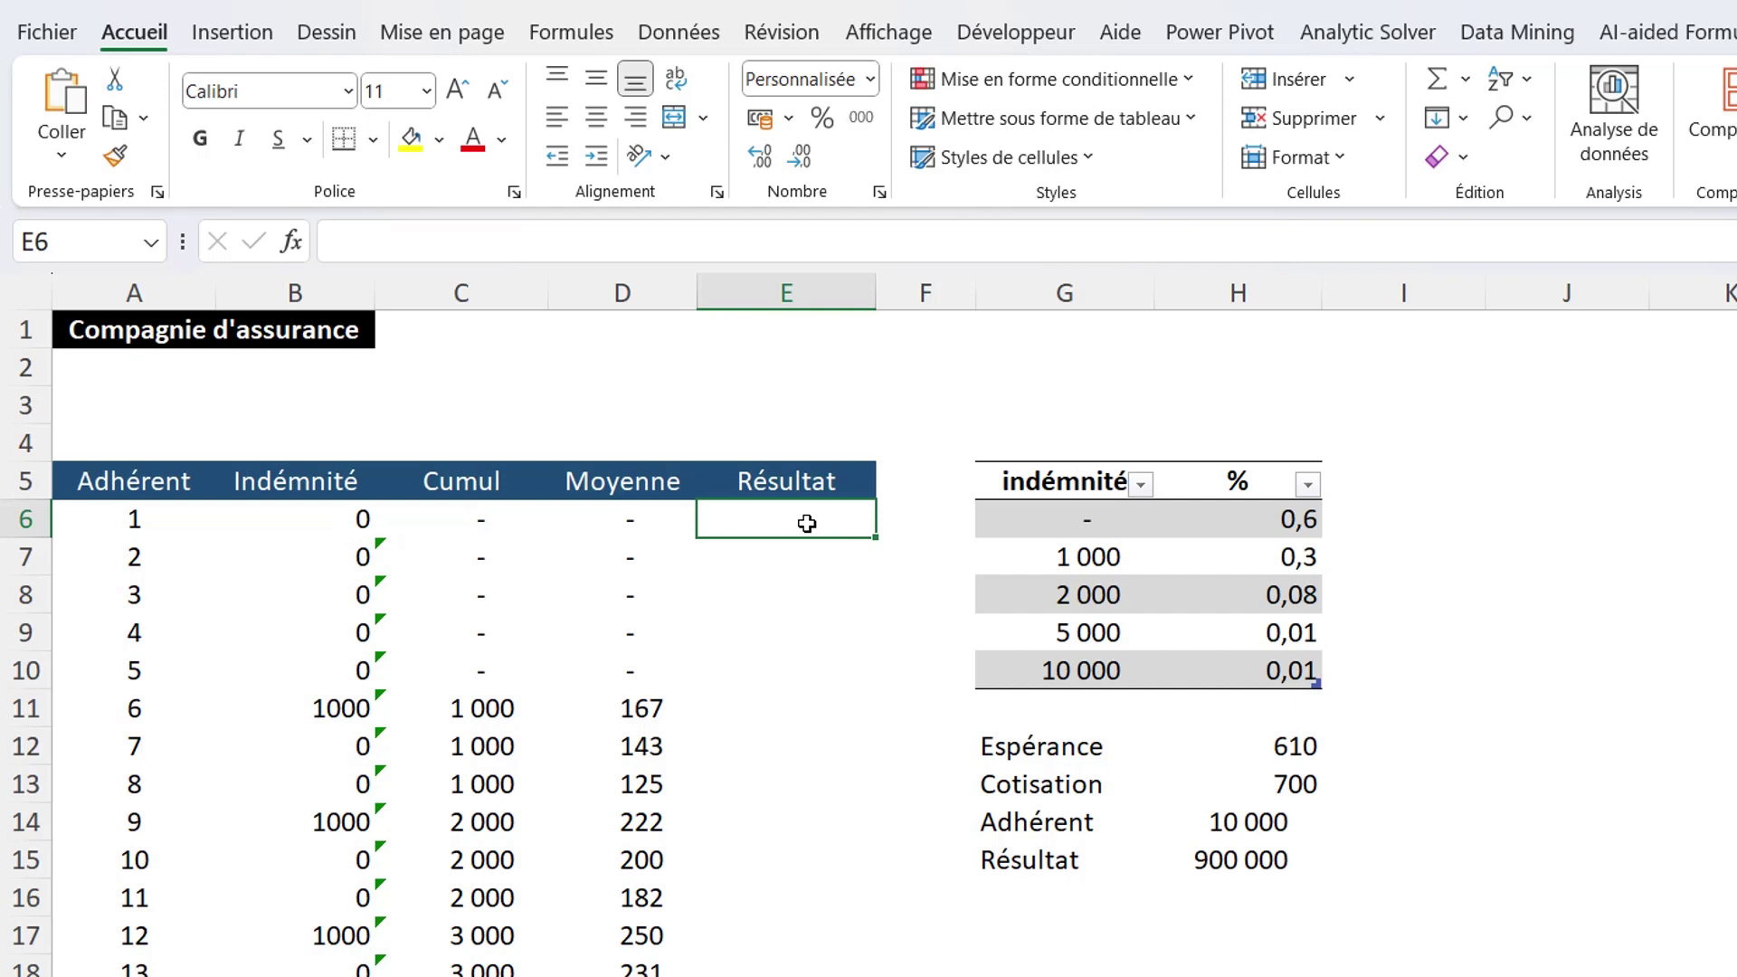
# Enter =H$13*A6-C6 in E6 for a first Résultat of 700
pyautogui.write('=')
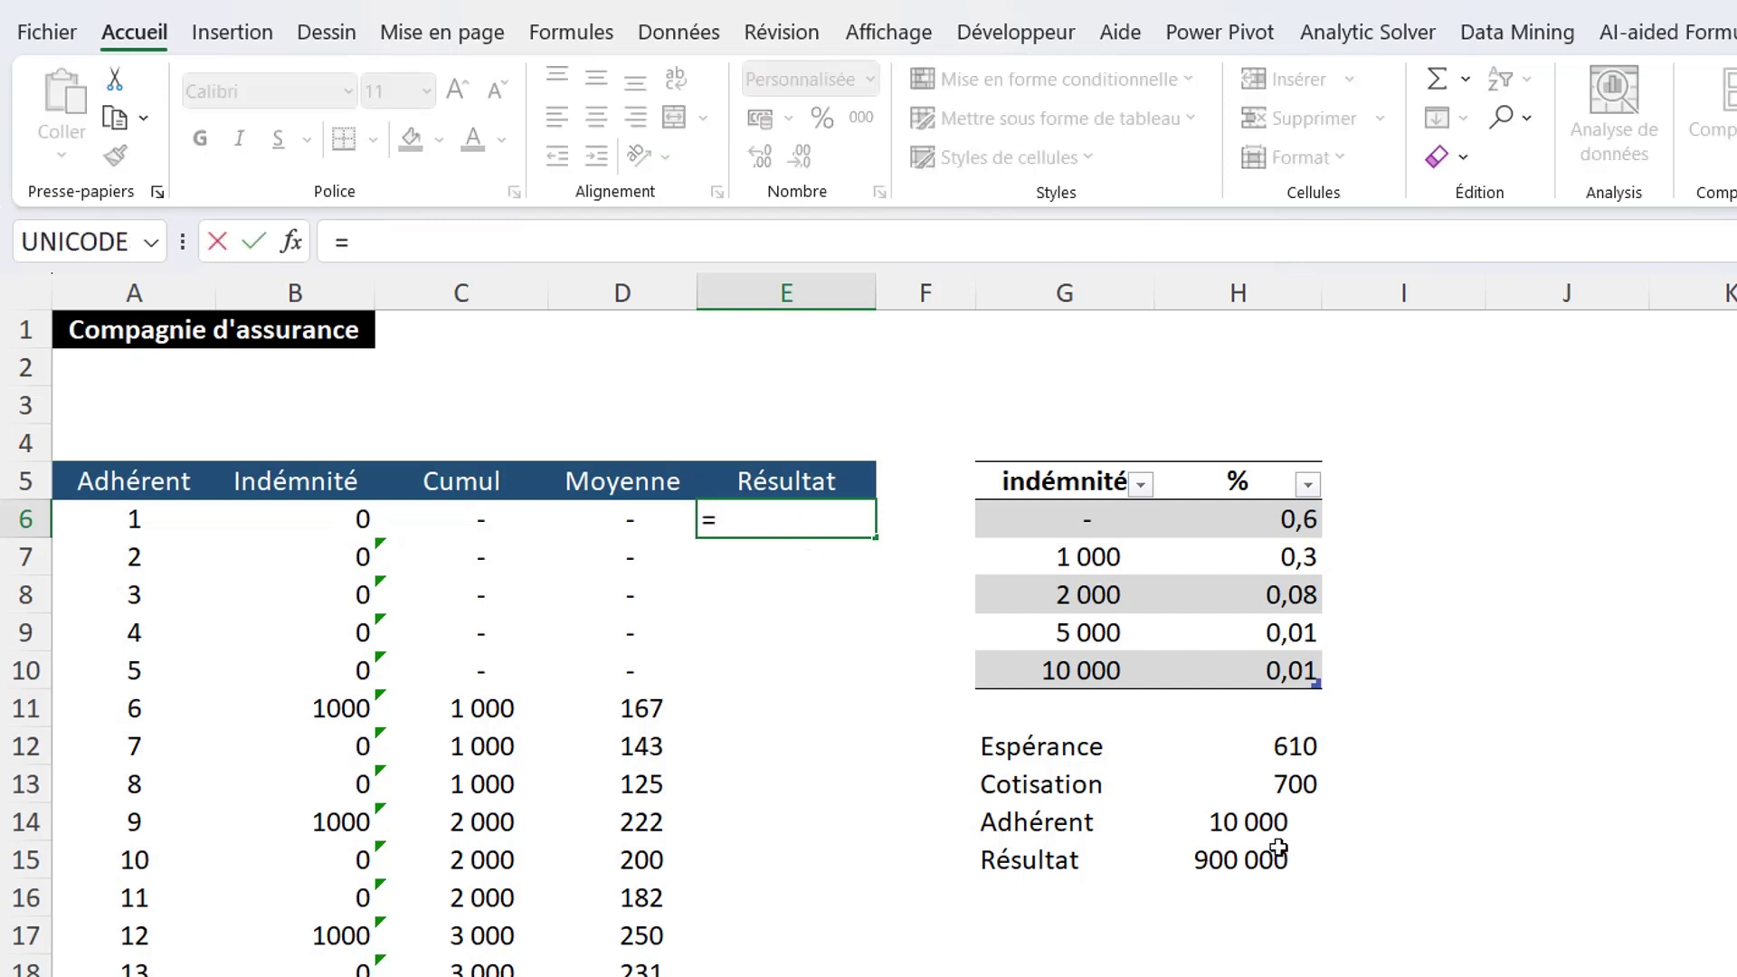
pyautogui.click(1271, 787)
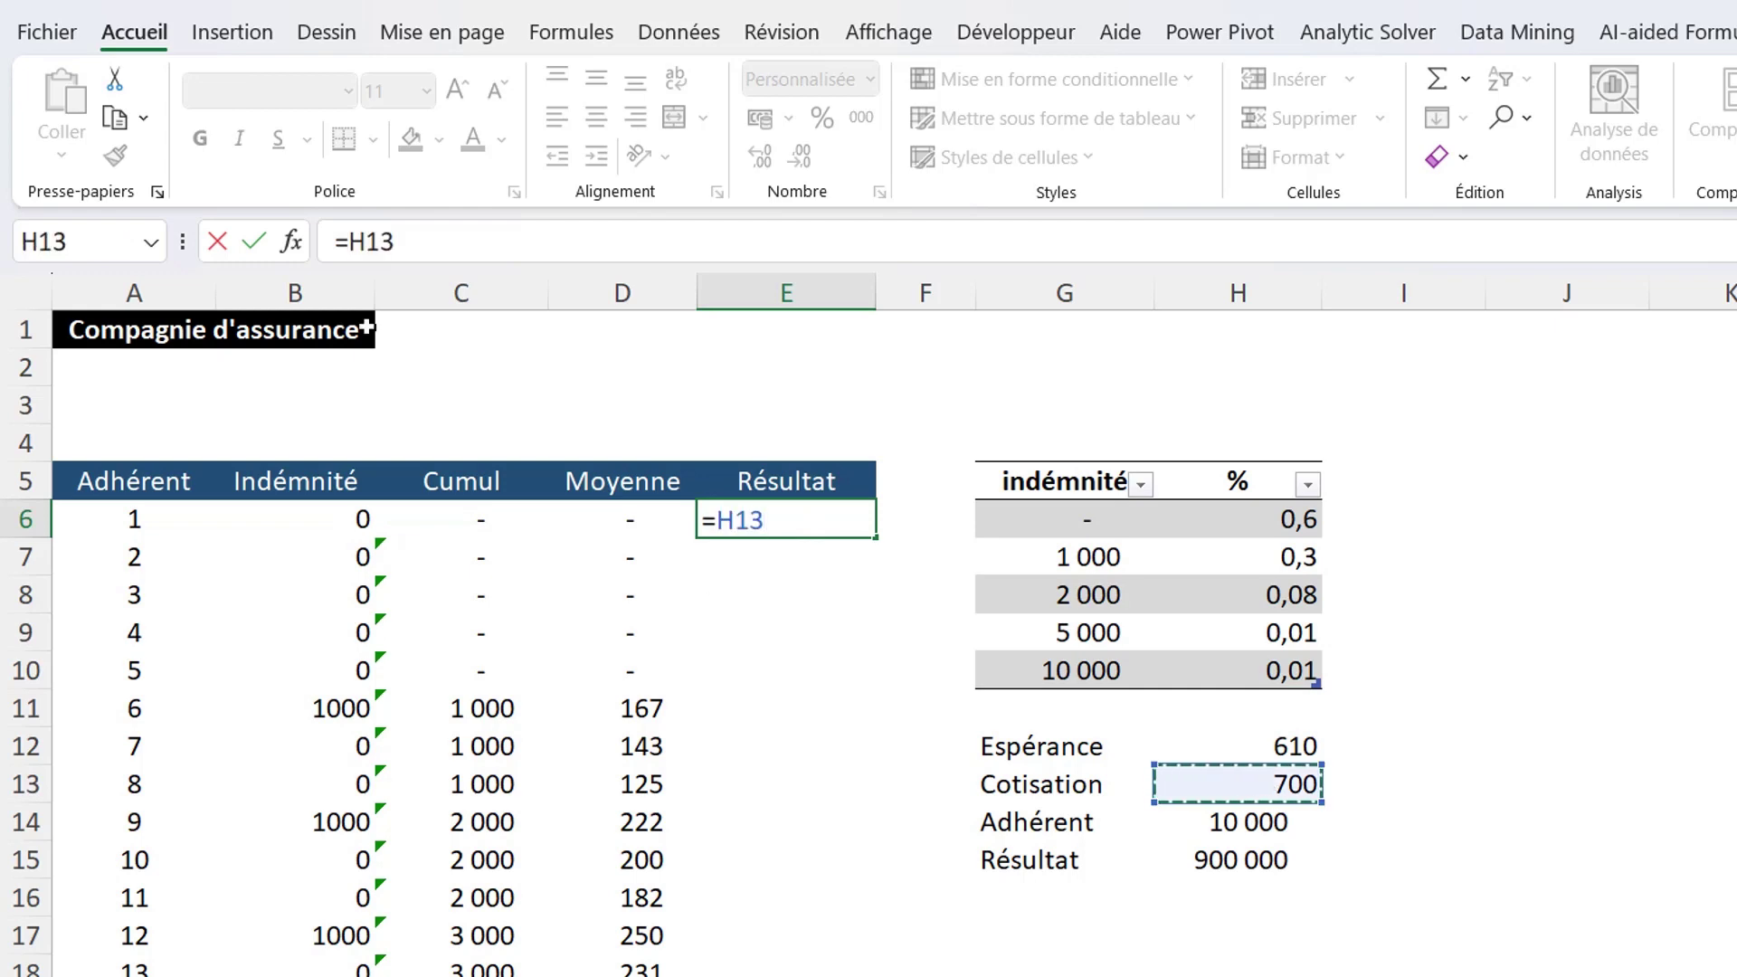
pyautogui.click(366, 244)
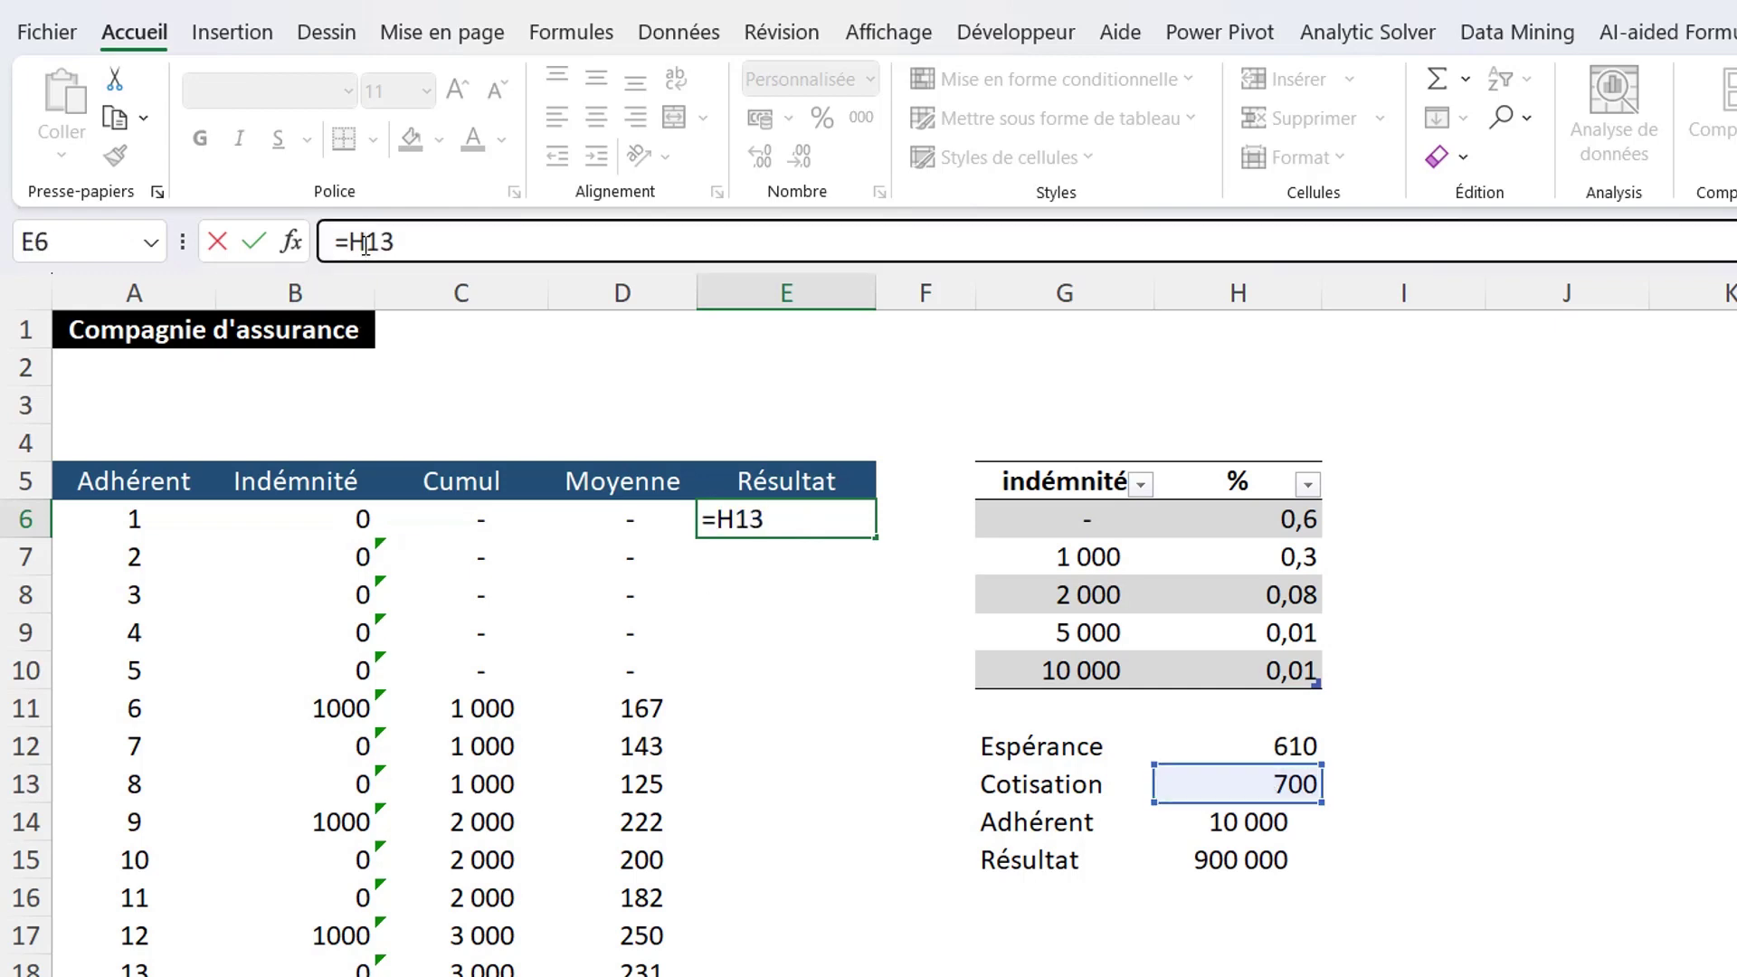
pyautogui.write('$')
pyautogui.click(414, 242)
pyautogui.write('*')
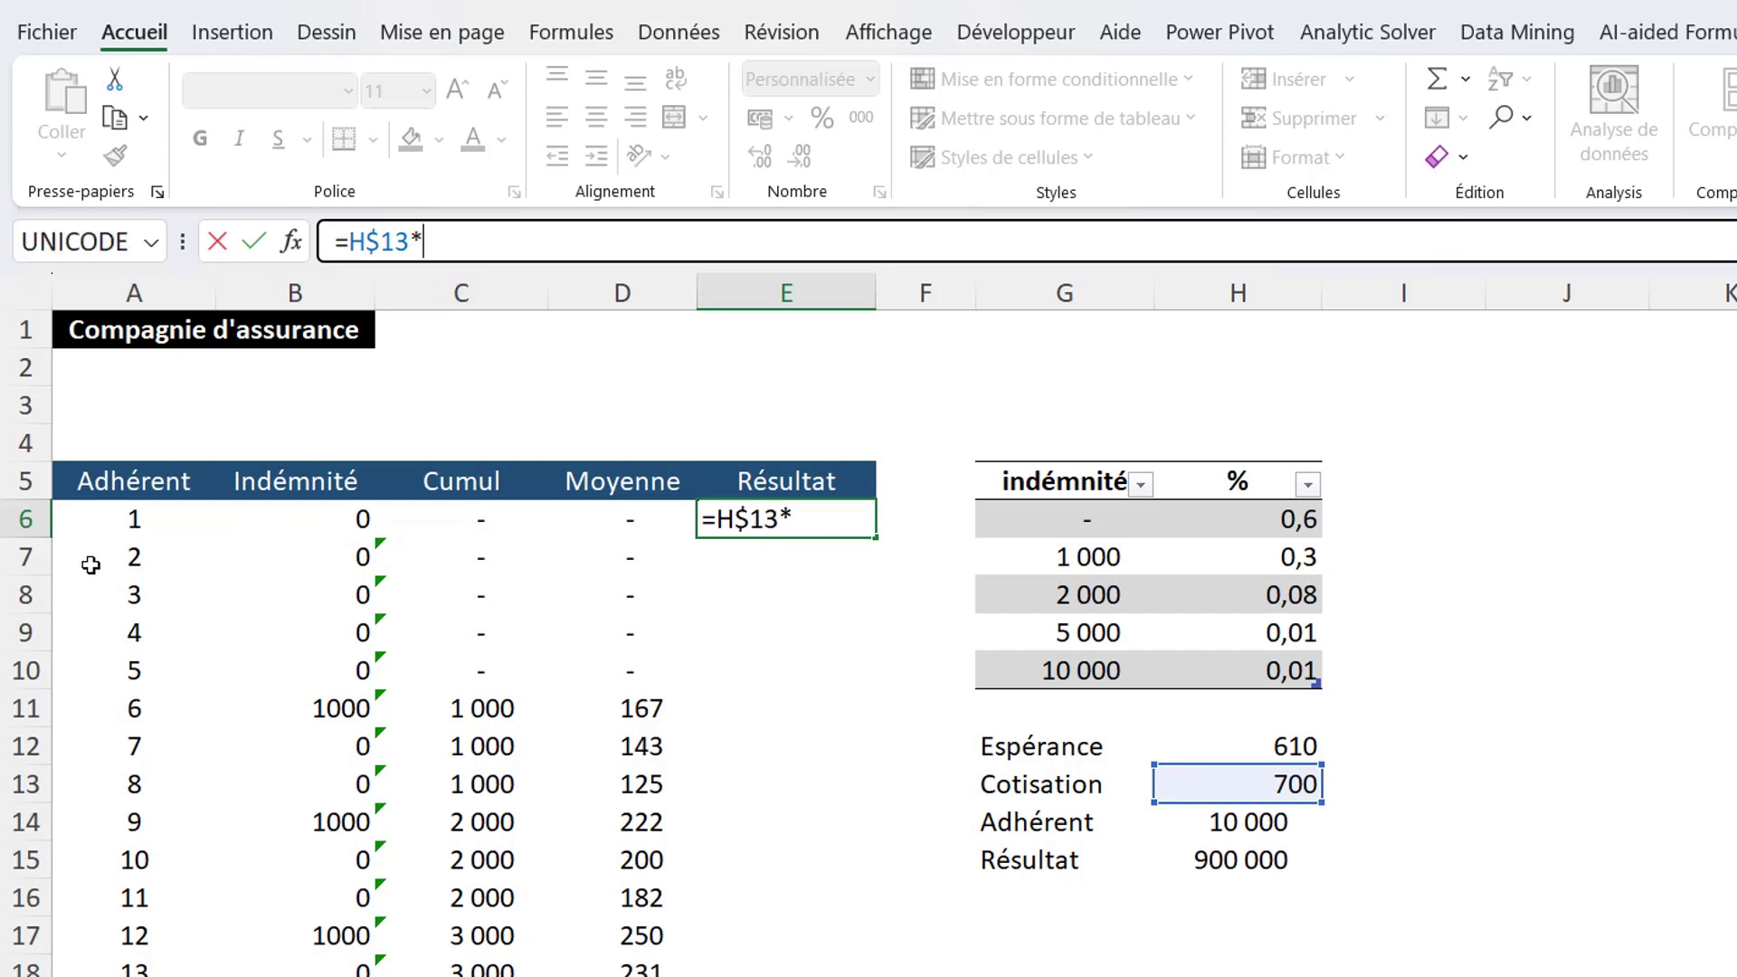
pyautogui.click(93, 520)
pyautogui.write('-')
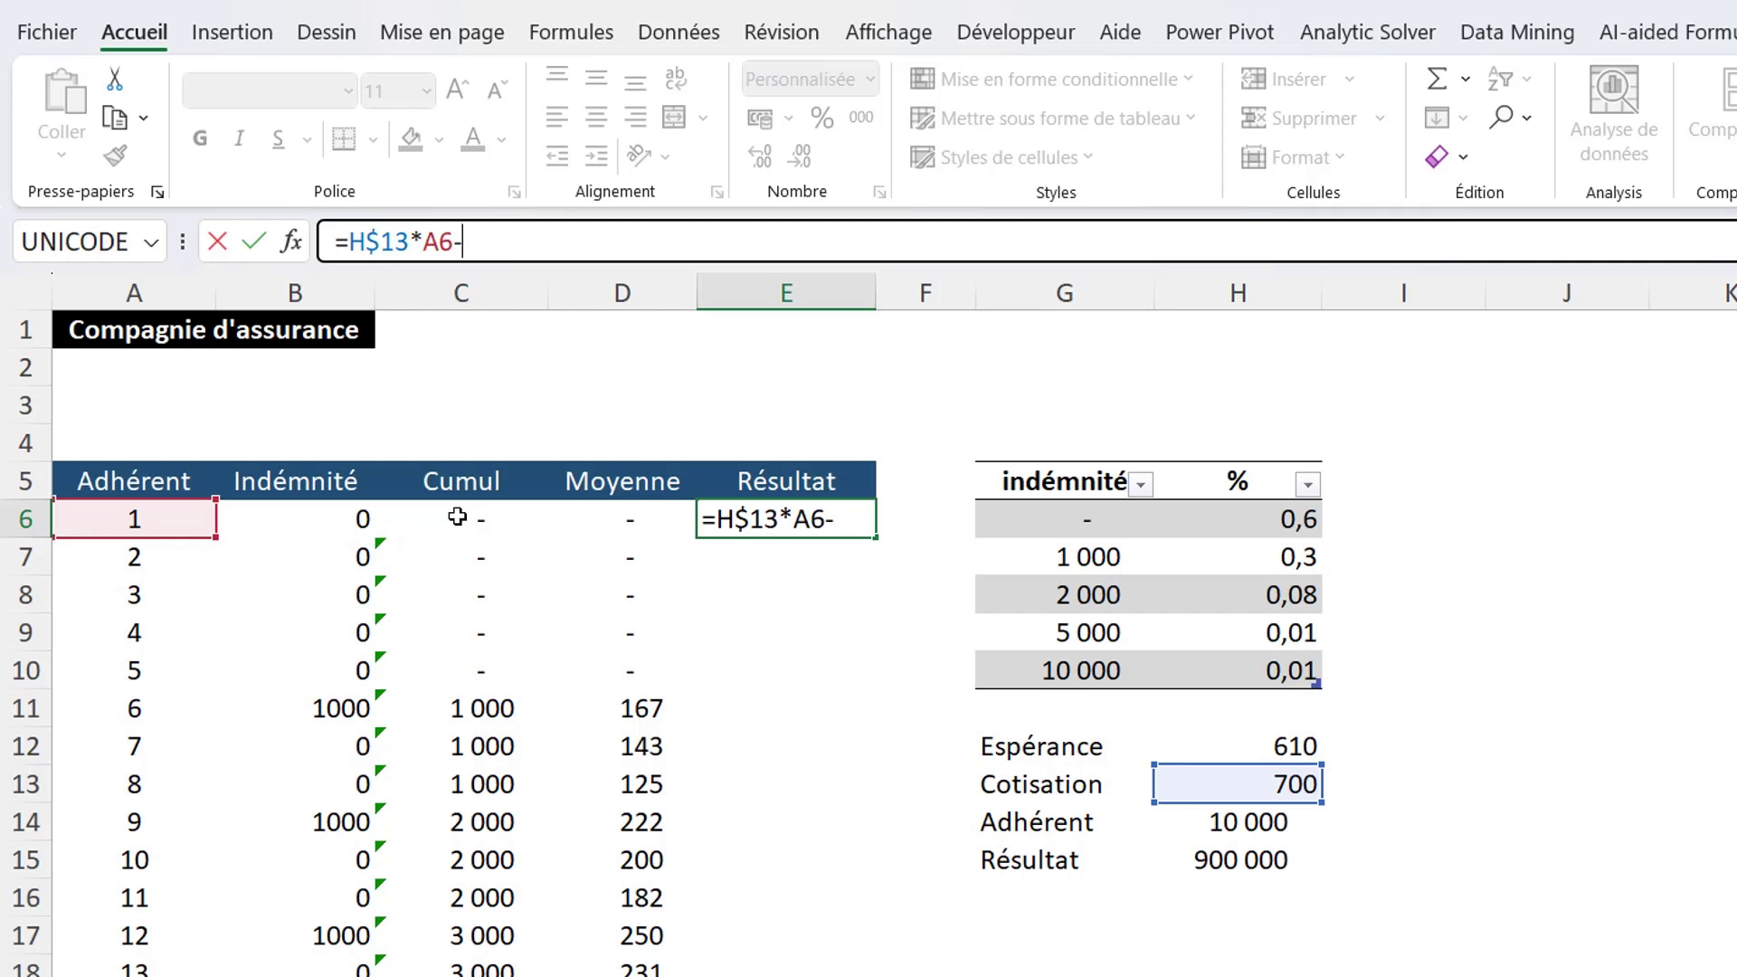
pyautogui.click(457, 517)
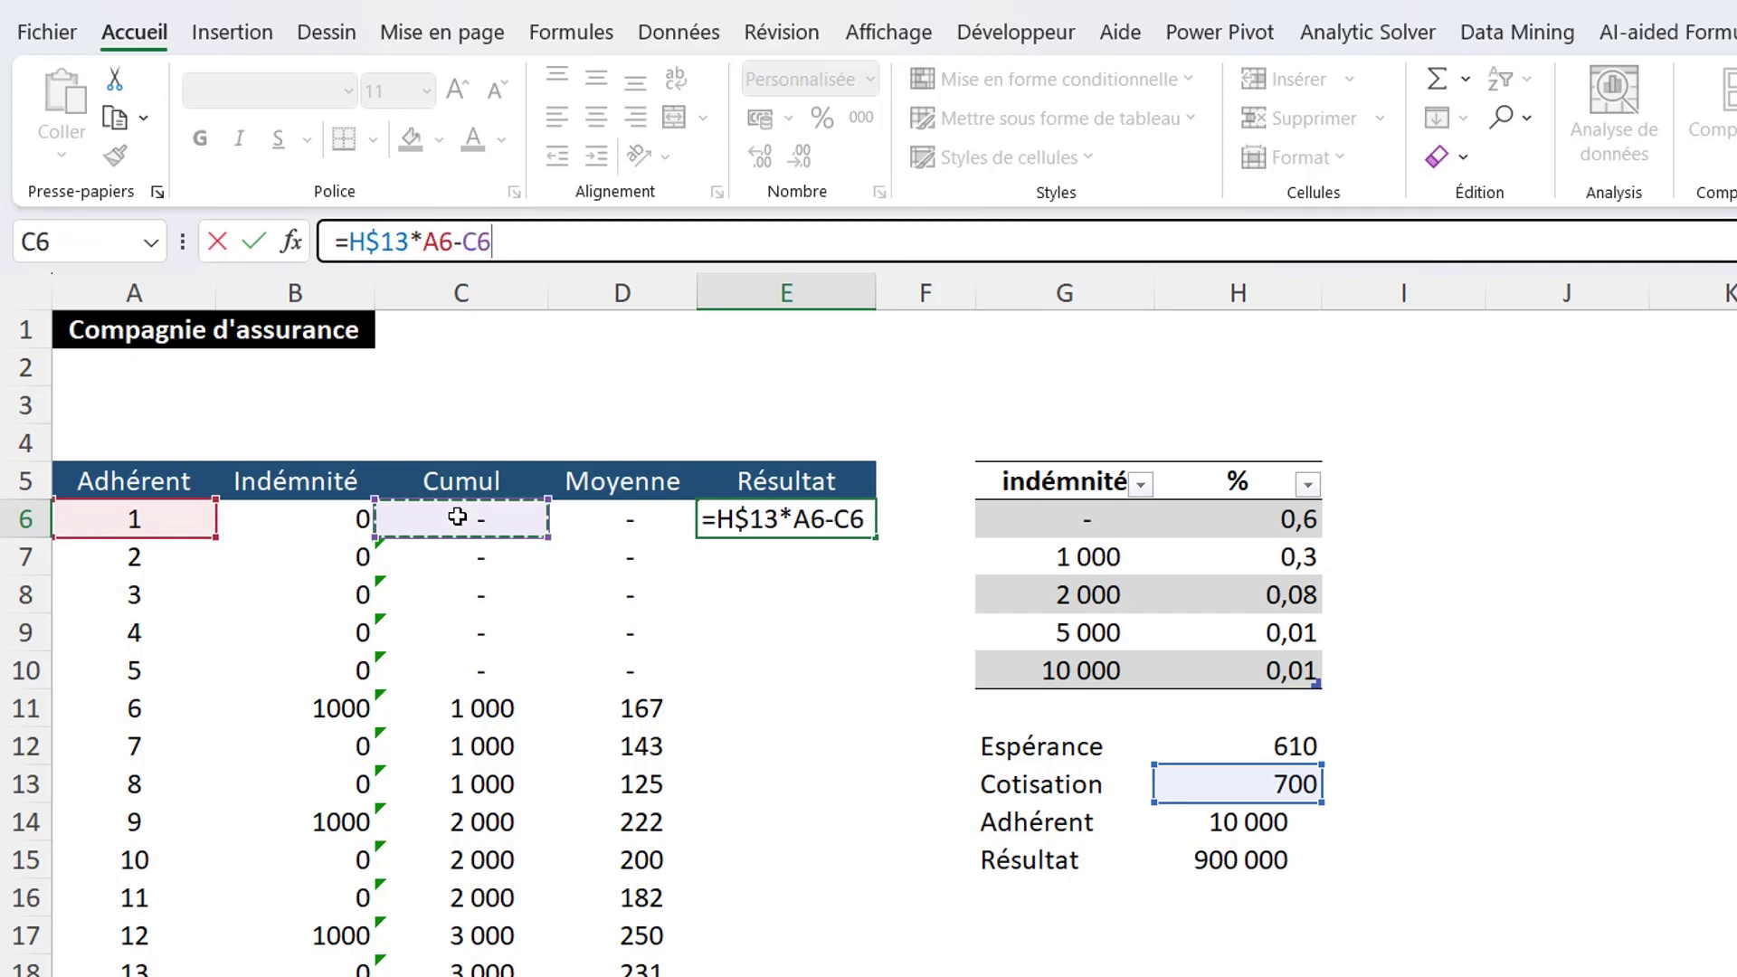
pyautogui.press('Return')
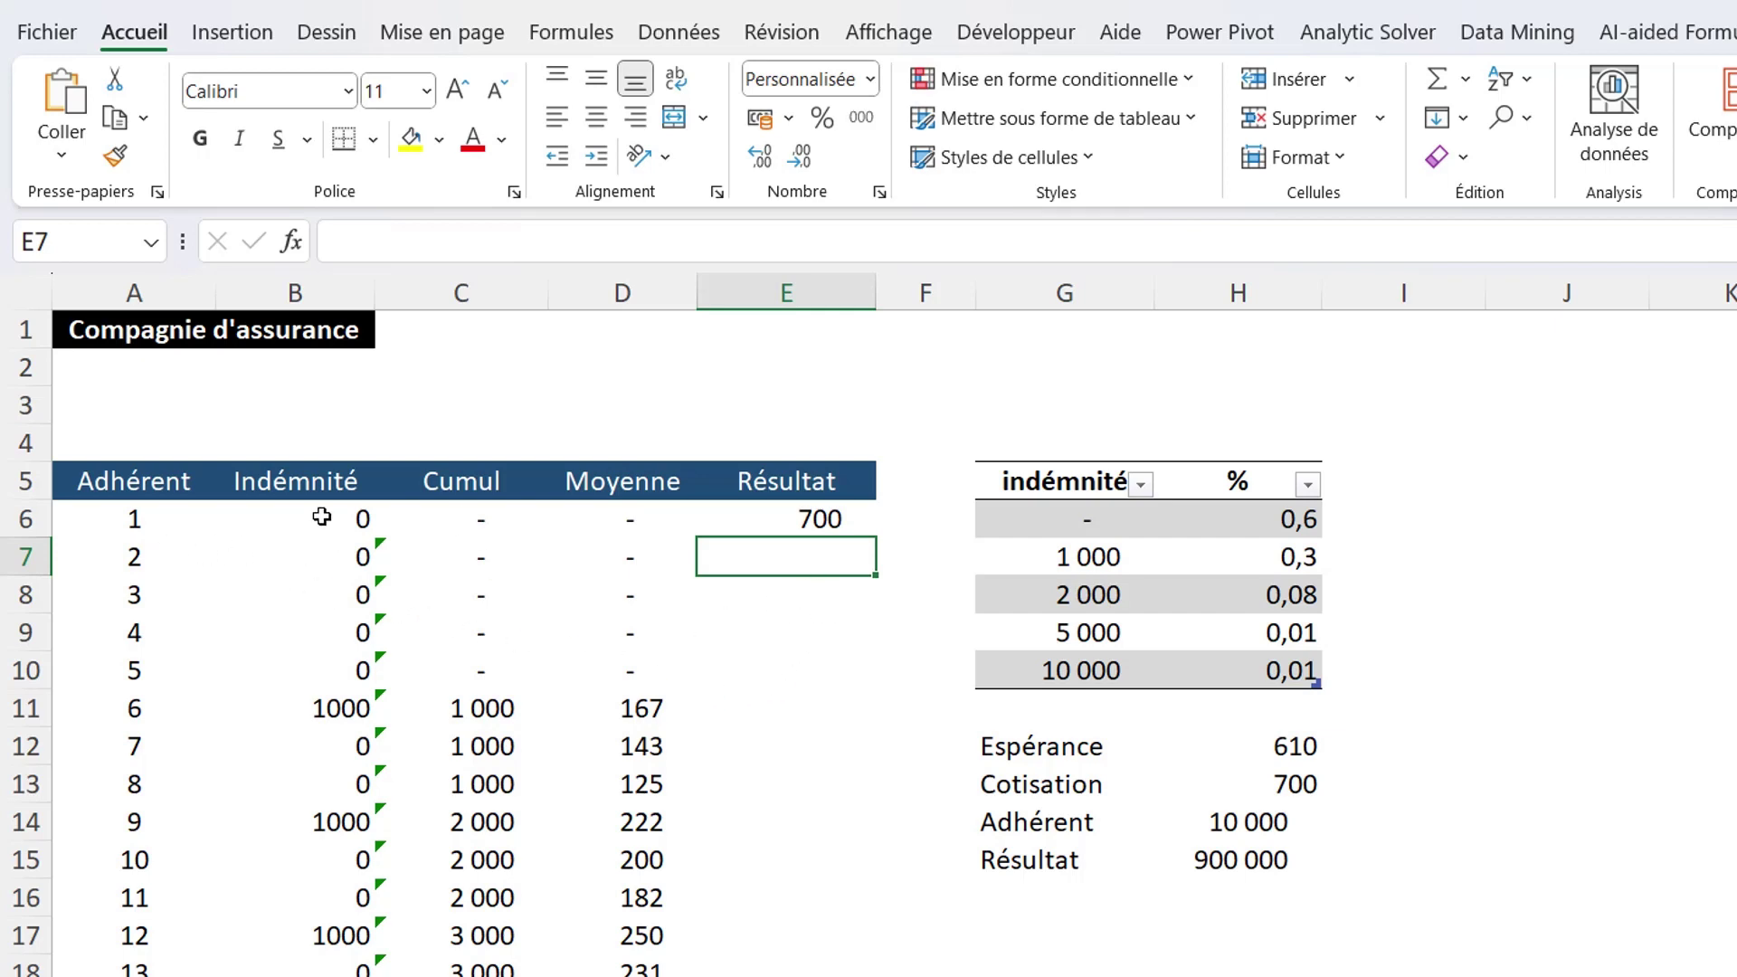
# Copy the Résultat formula down to the last member and select the whole column
pyautogui.click(717, 526)
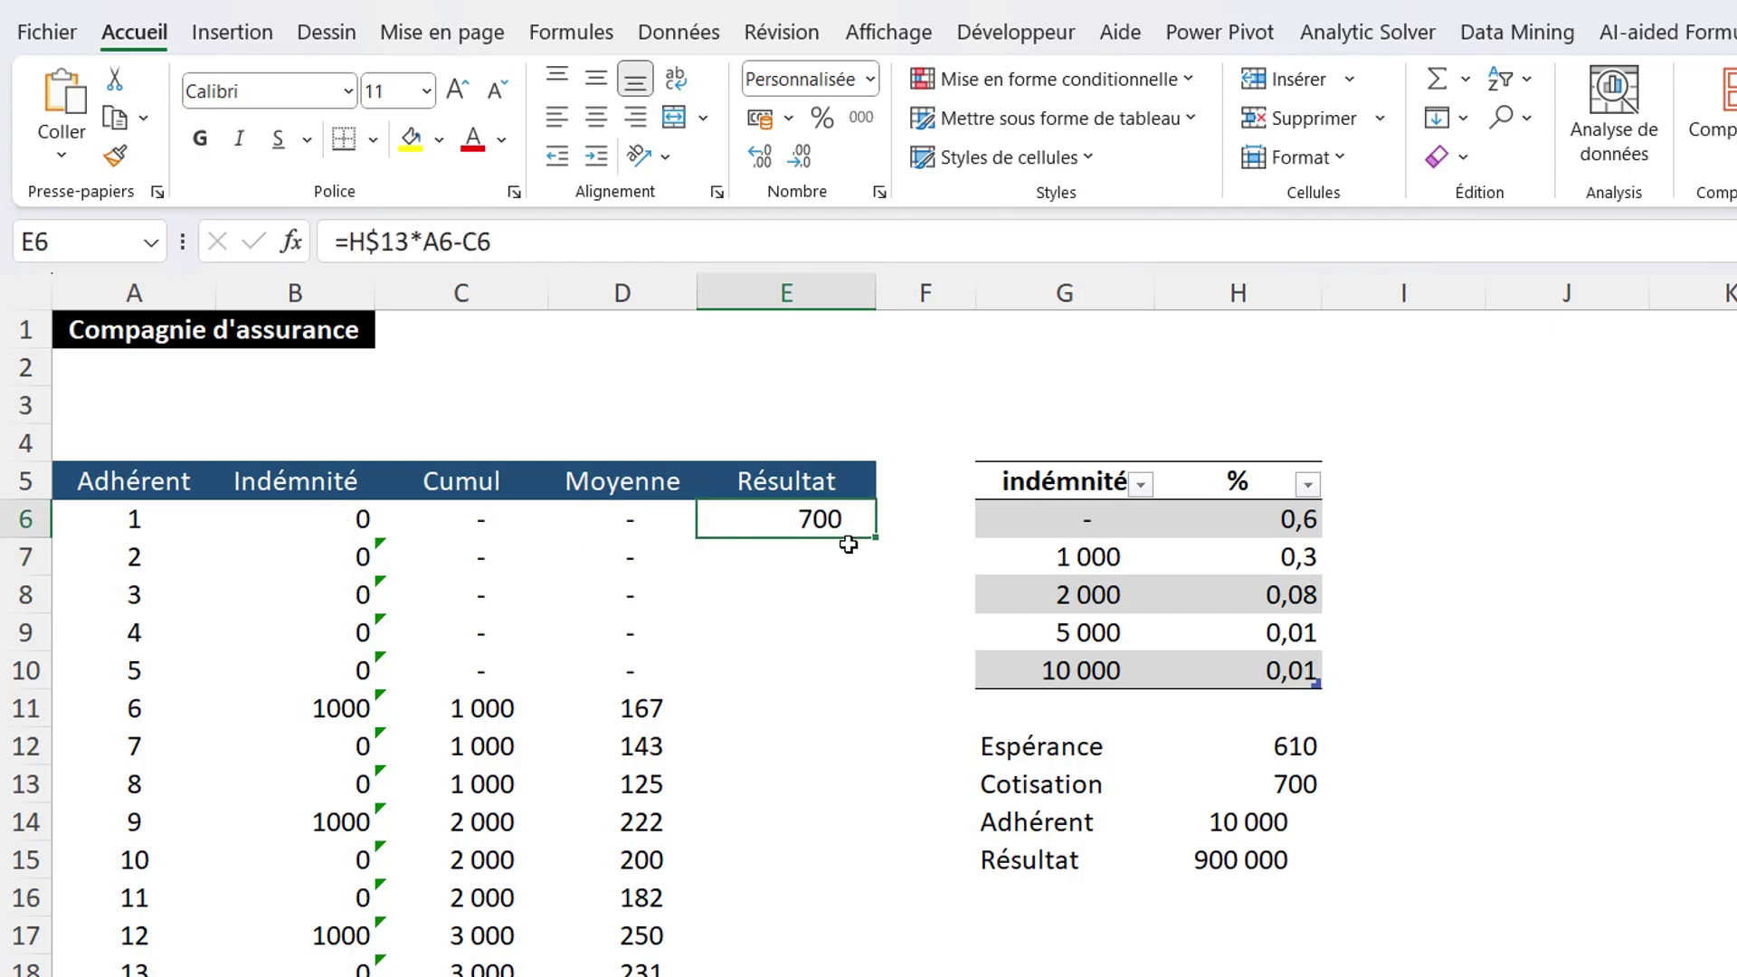
pyautogui.doubleClick(876, 537)
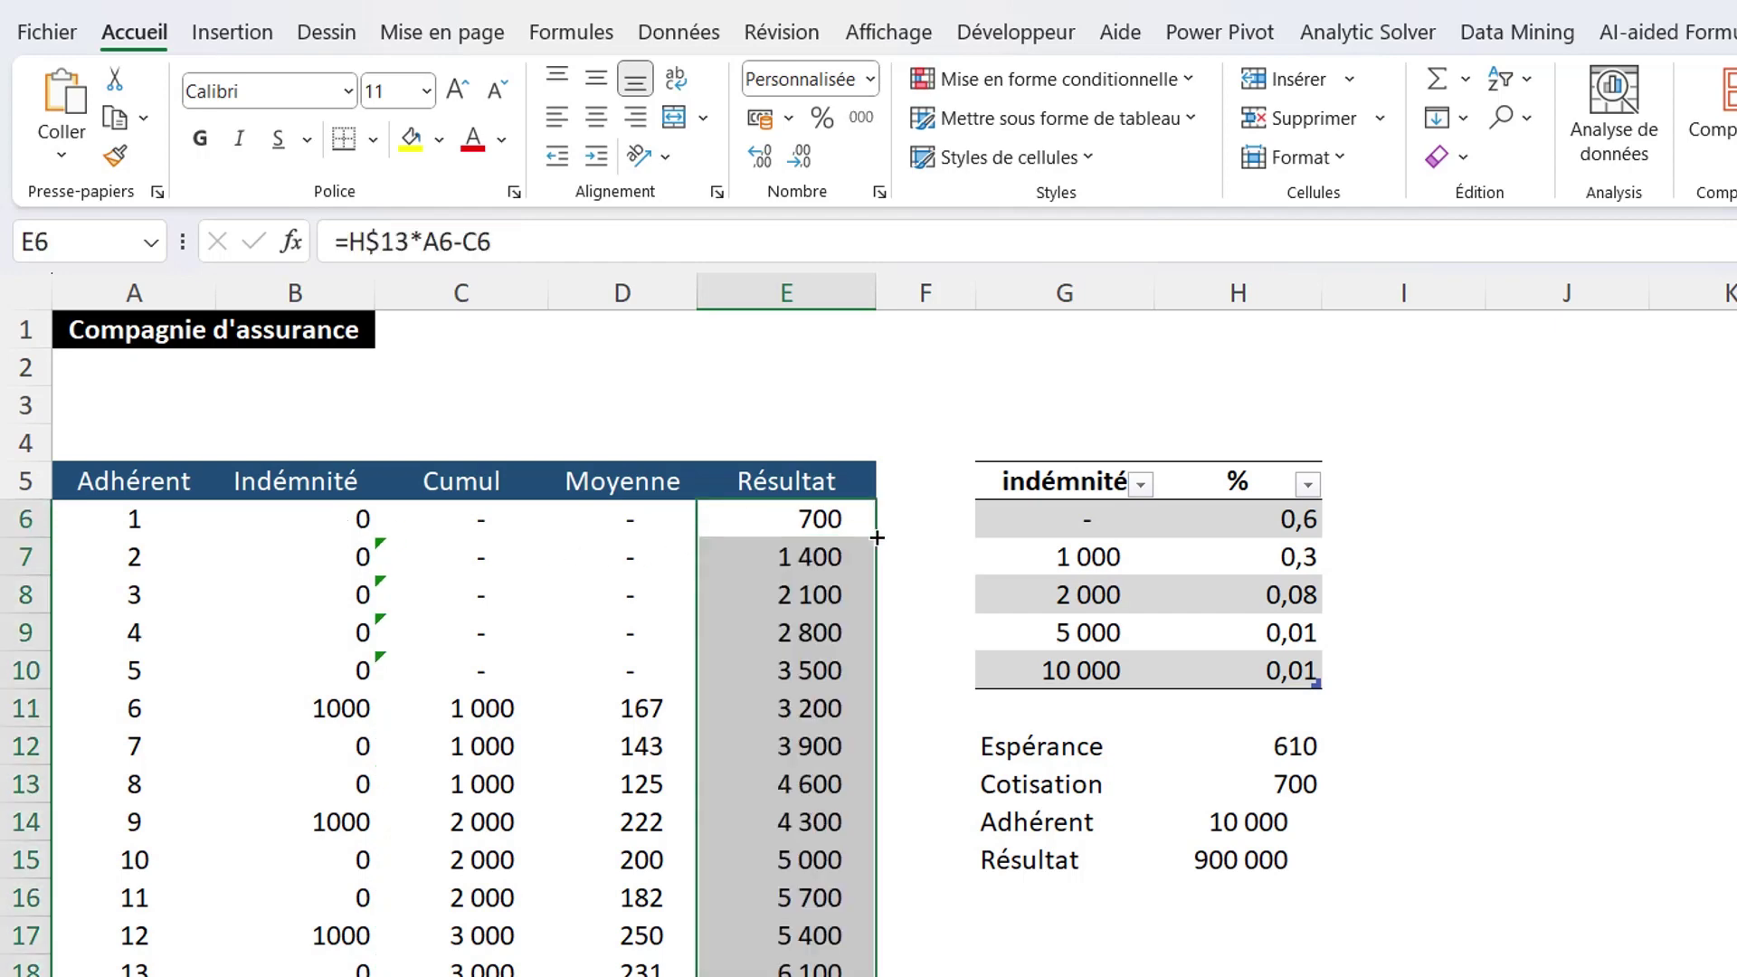
pyautogui.click(808, 485)
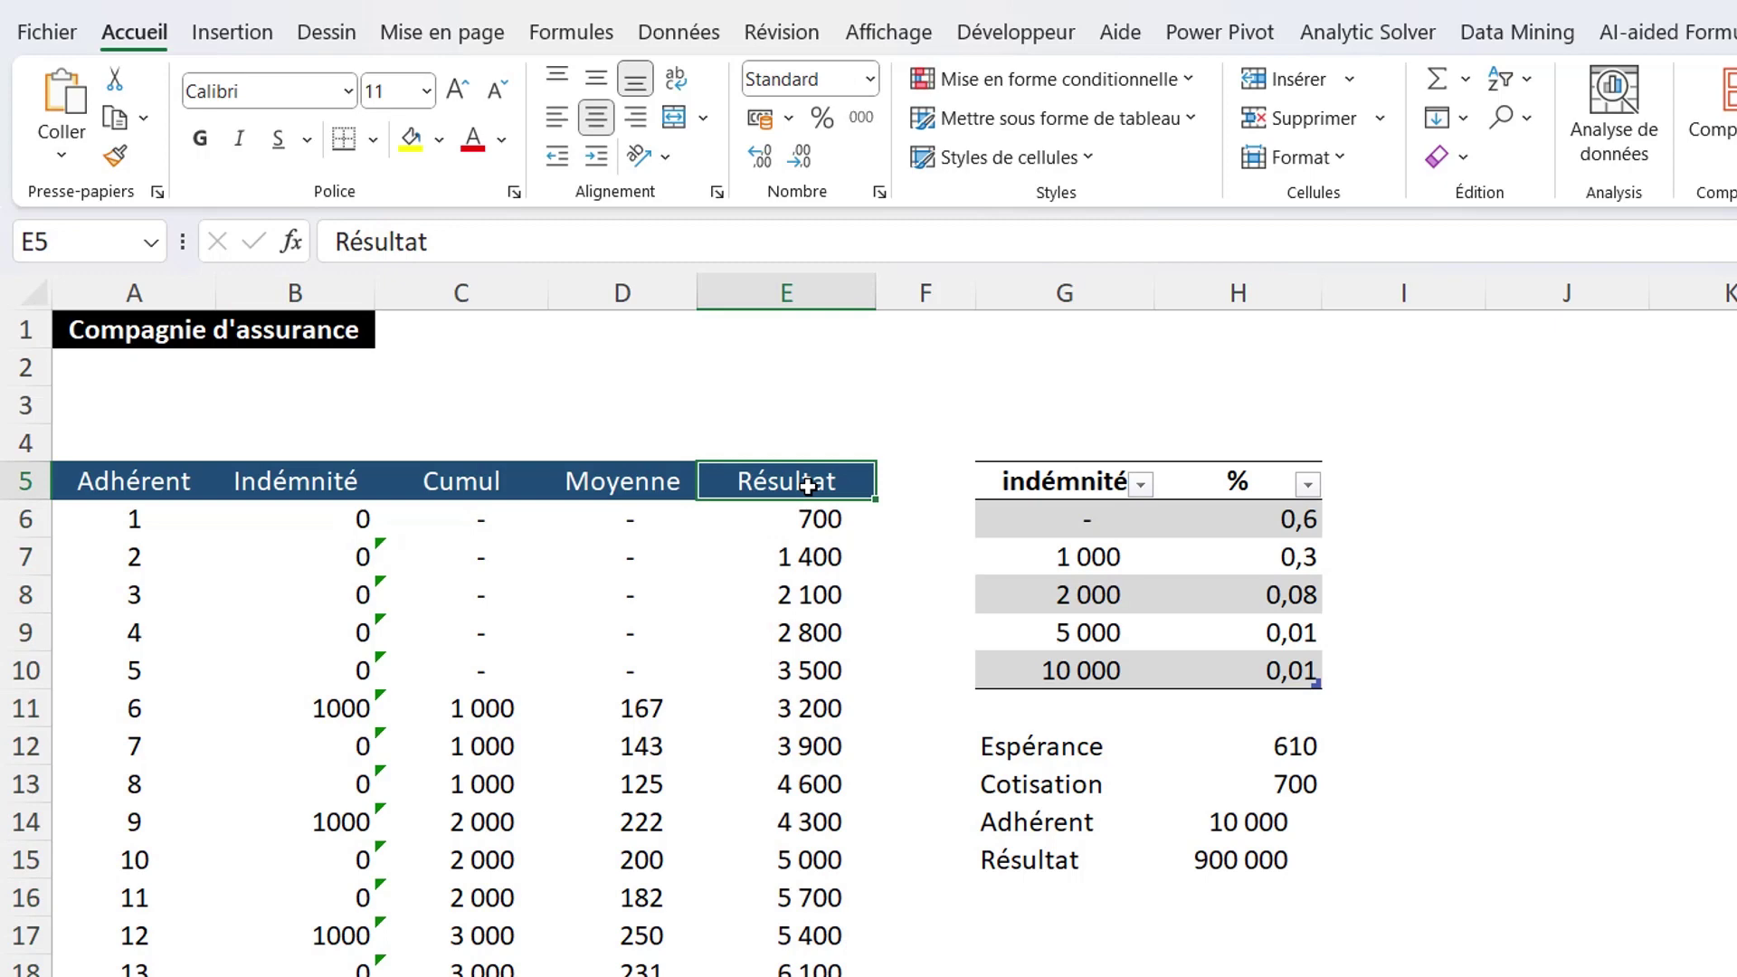
pyautogui.hotkey('ctrl', 'shift', 'Down')
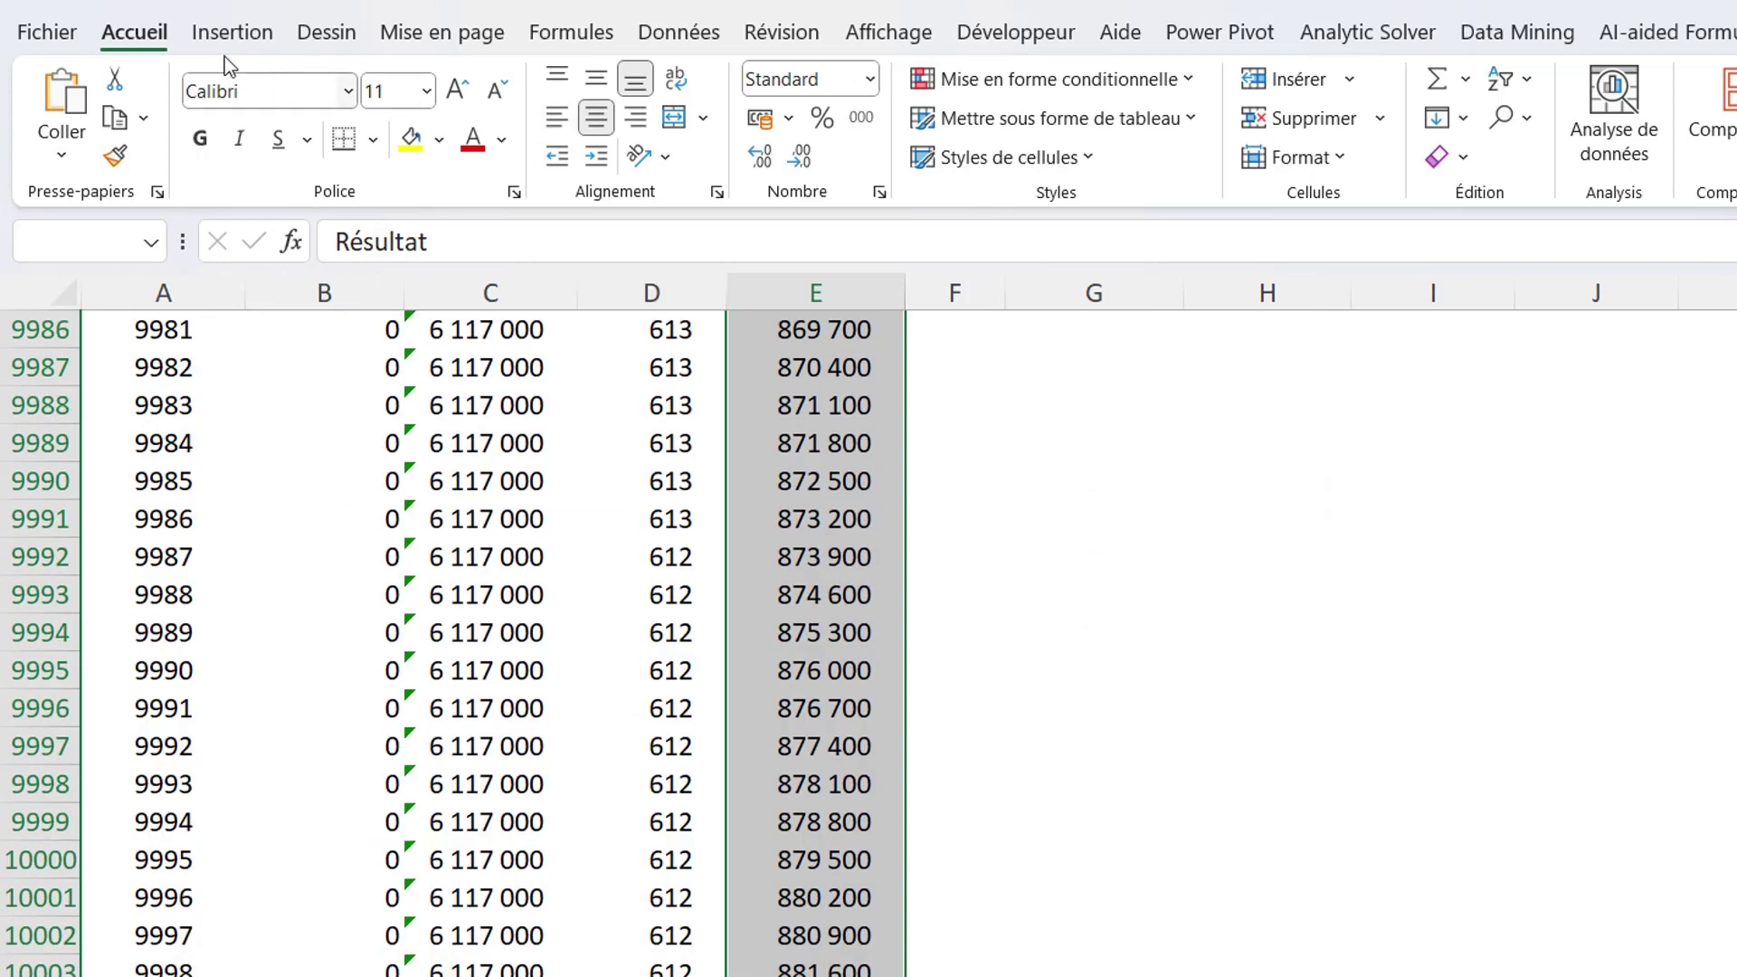
# Insert a Courbe line chart of the Résultat values and deselect it by clicking H15
pyautogui.click(232, 33)
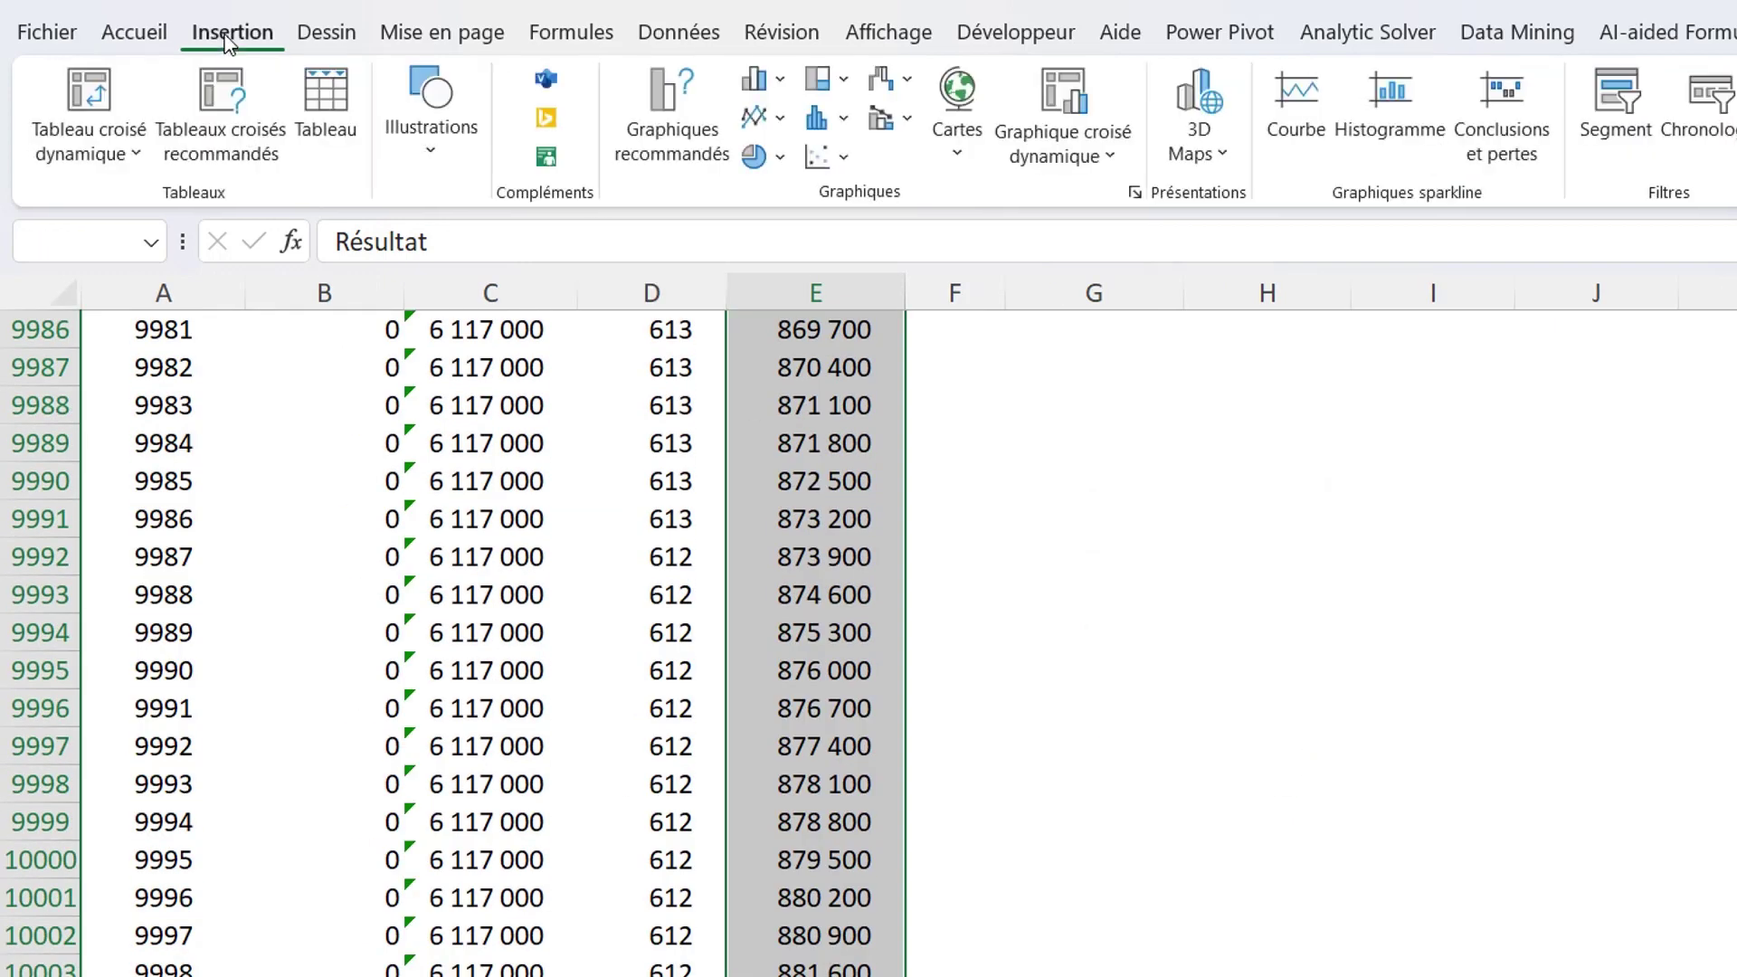
pyautogui.click(688, 146)
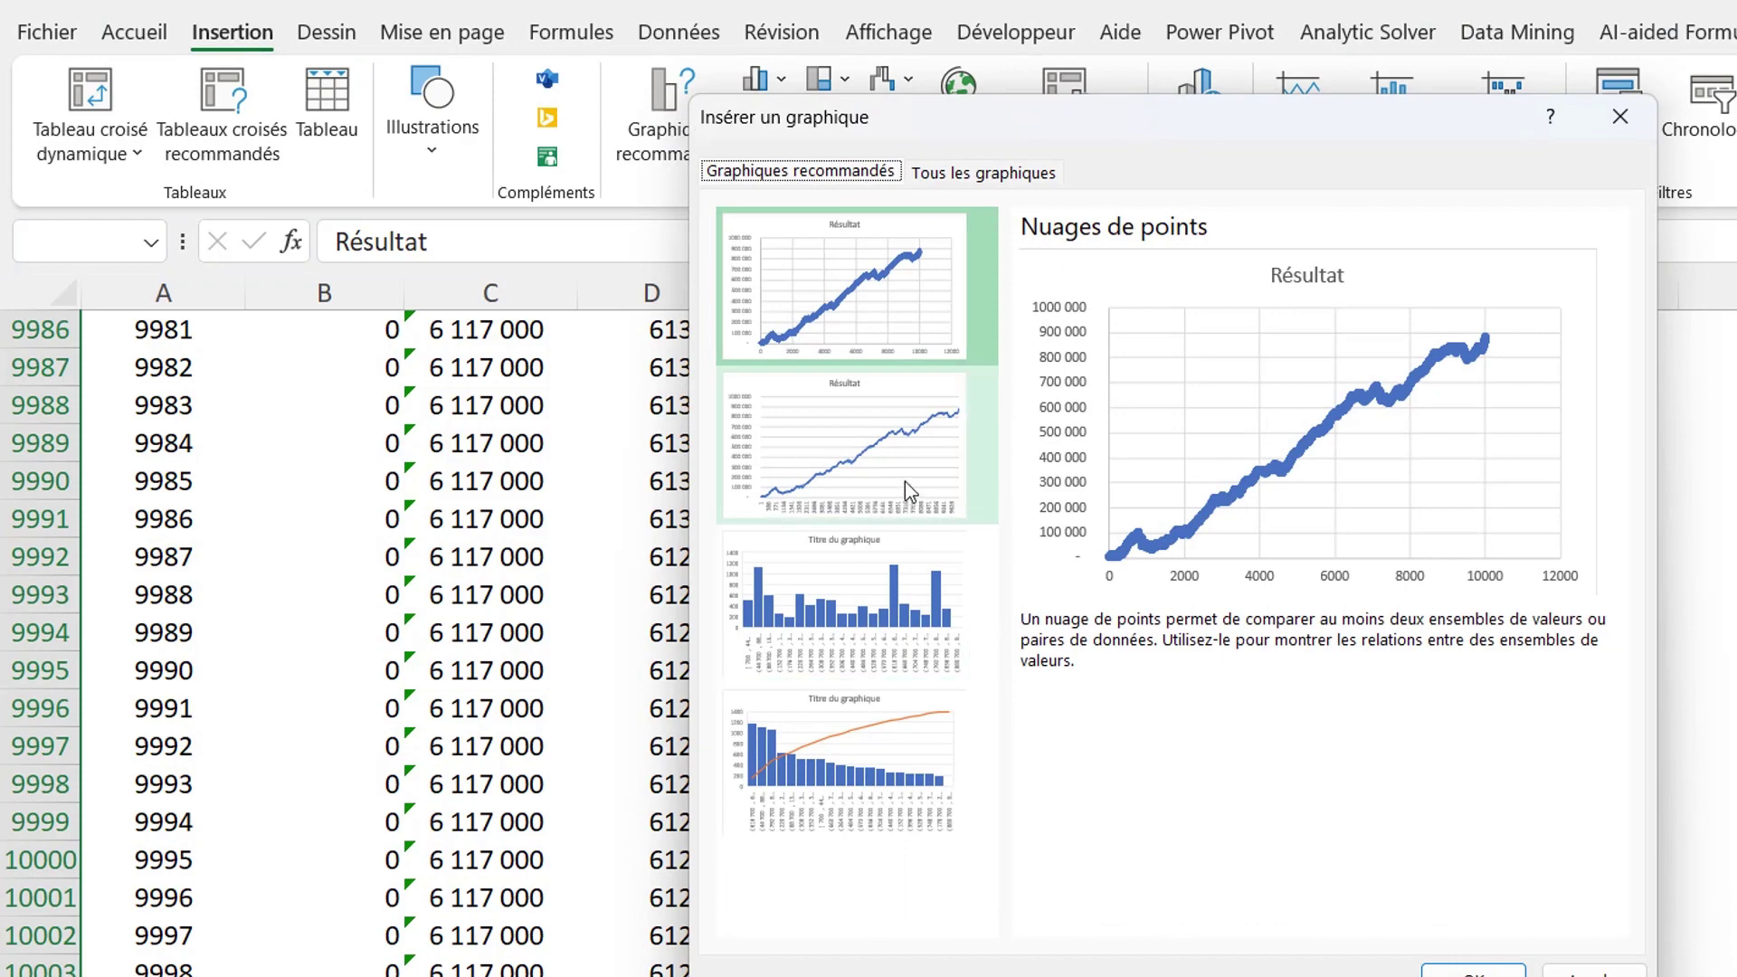
pyautogui.click(906, 482)
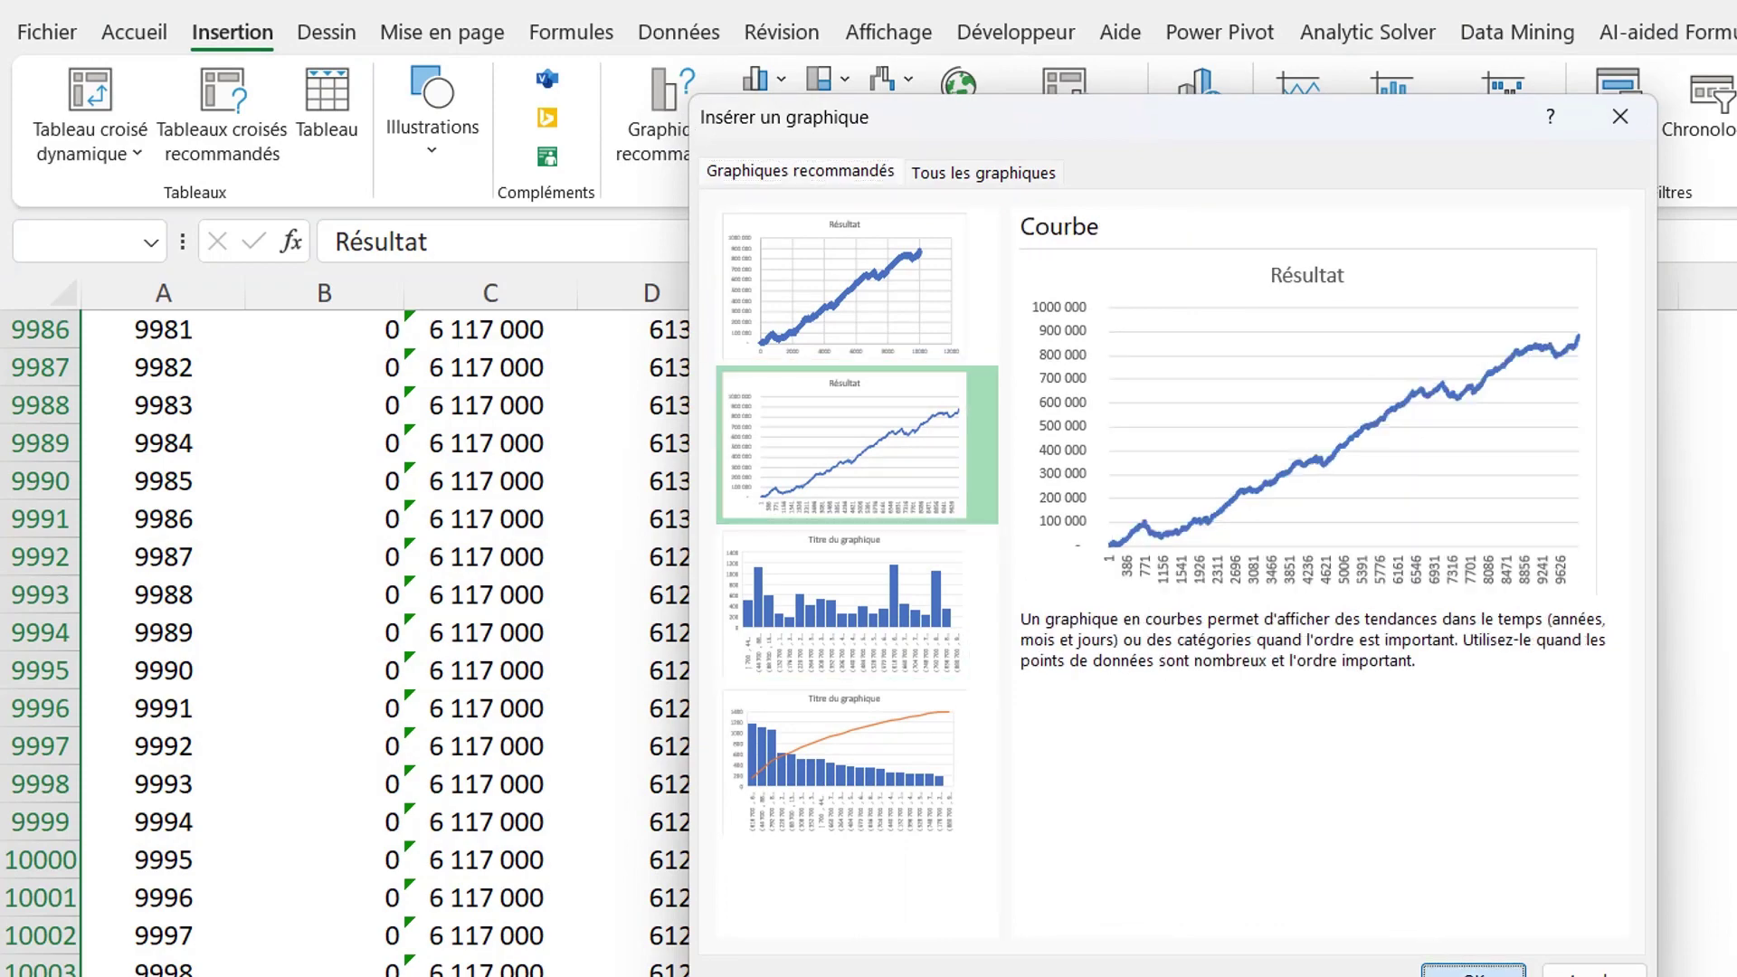
pyautogui.click(1473, 970)
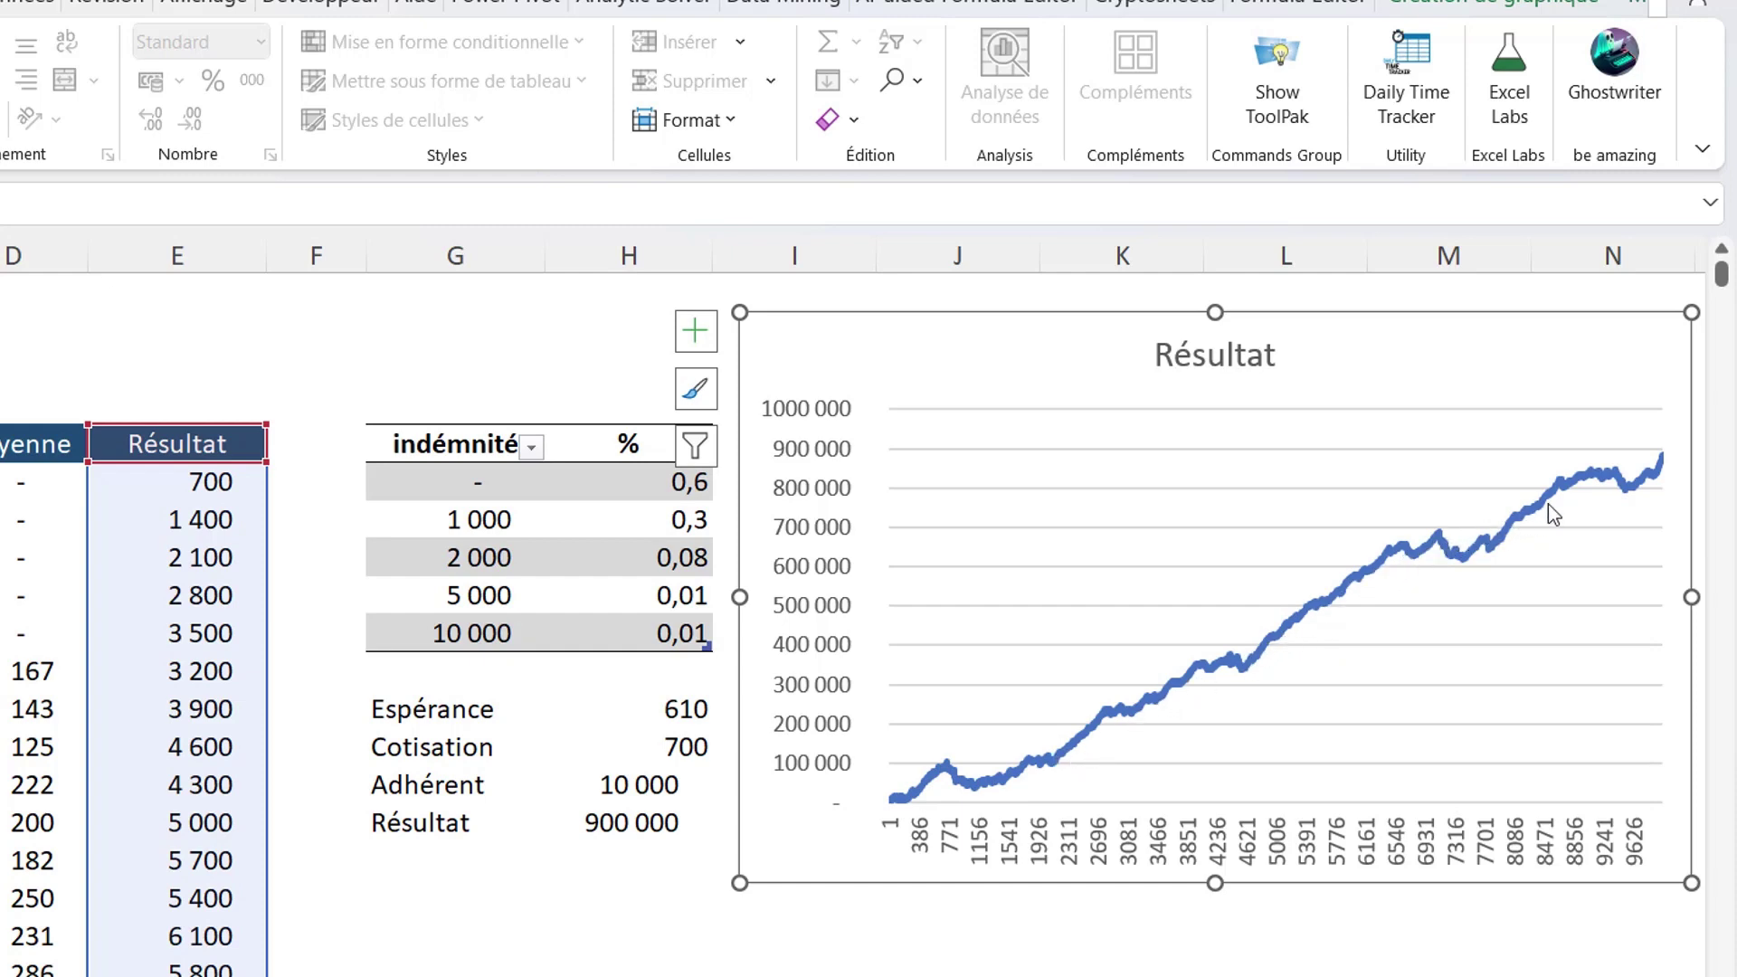
pyautogui.click(641, 831)
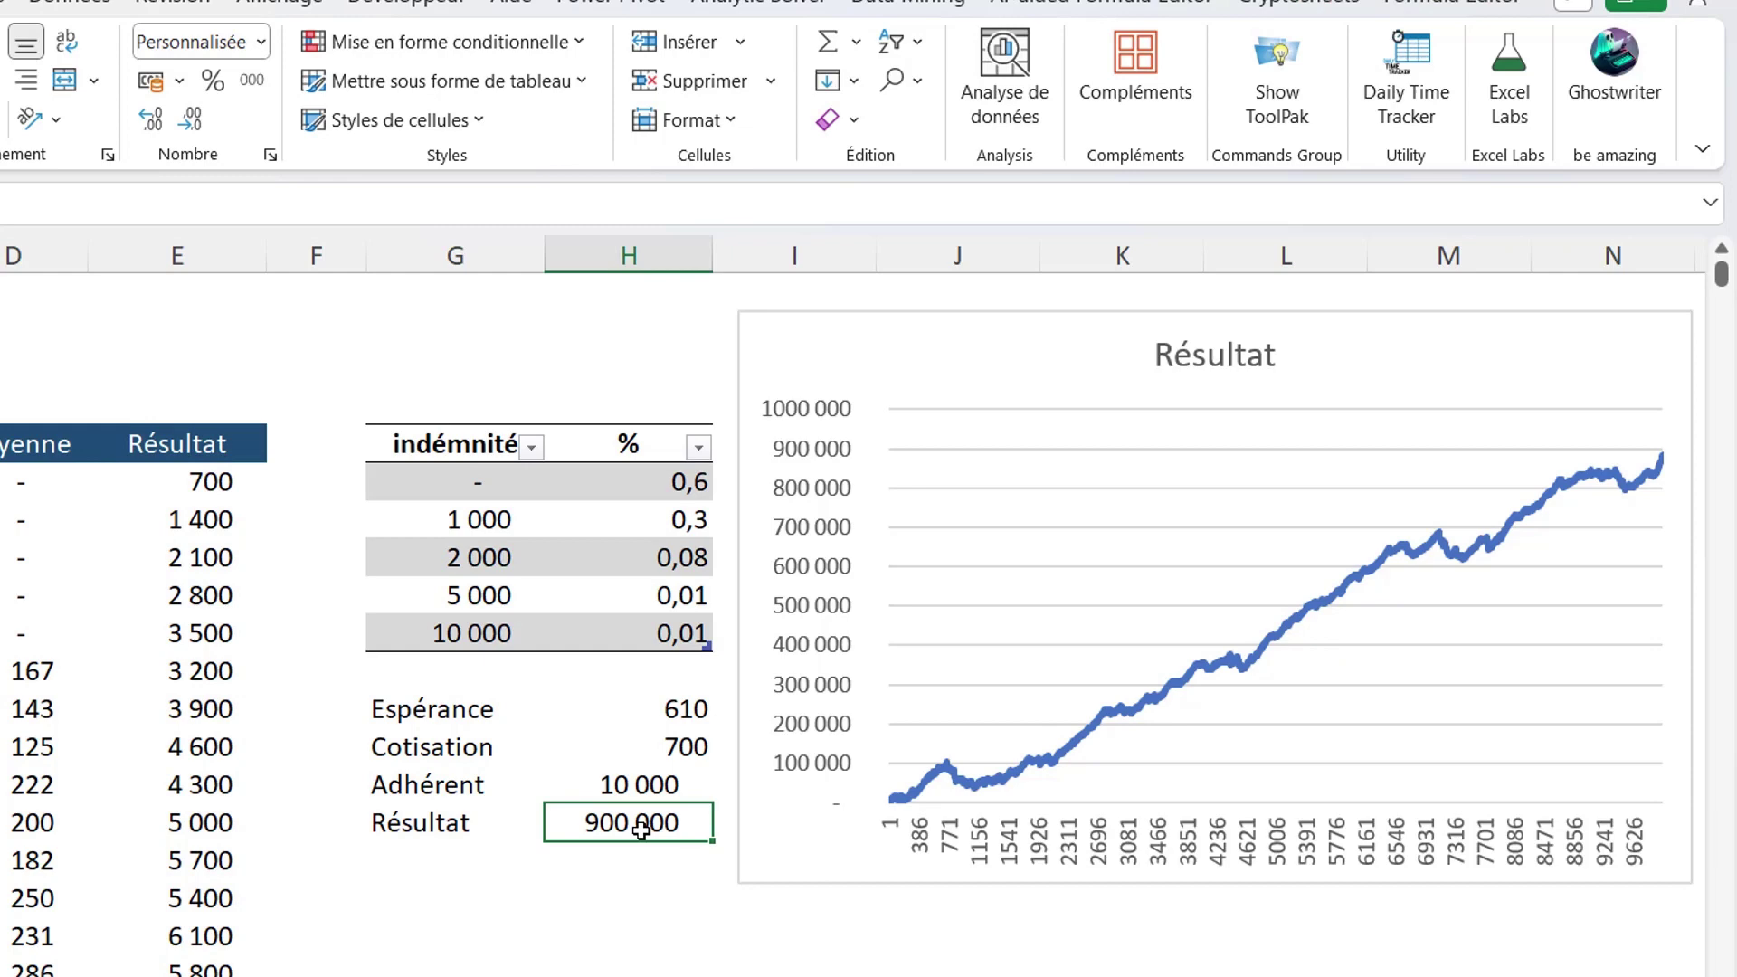